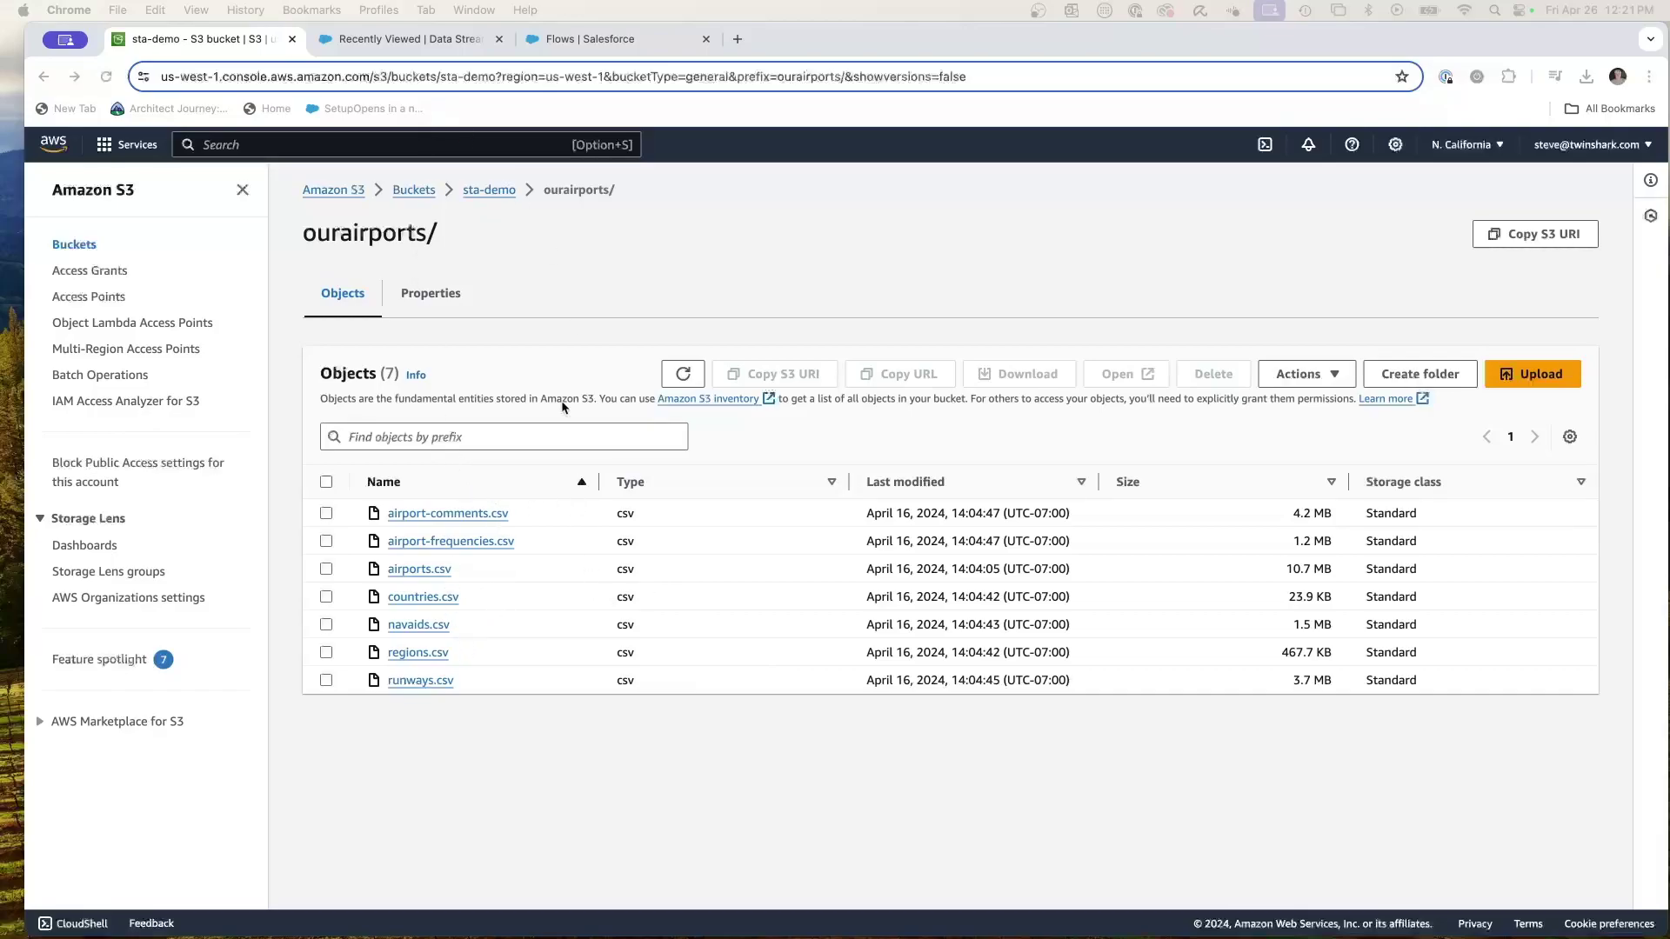
- Open the Region data stream from the Data Streams tab
left_click(374, 41)
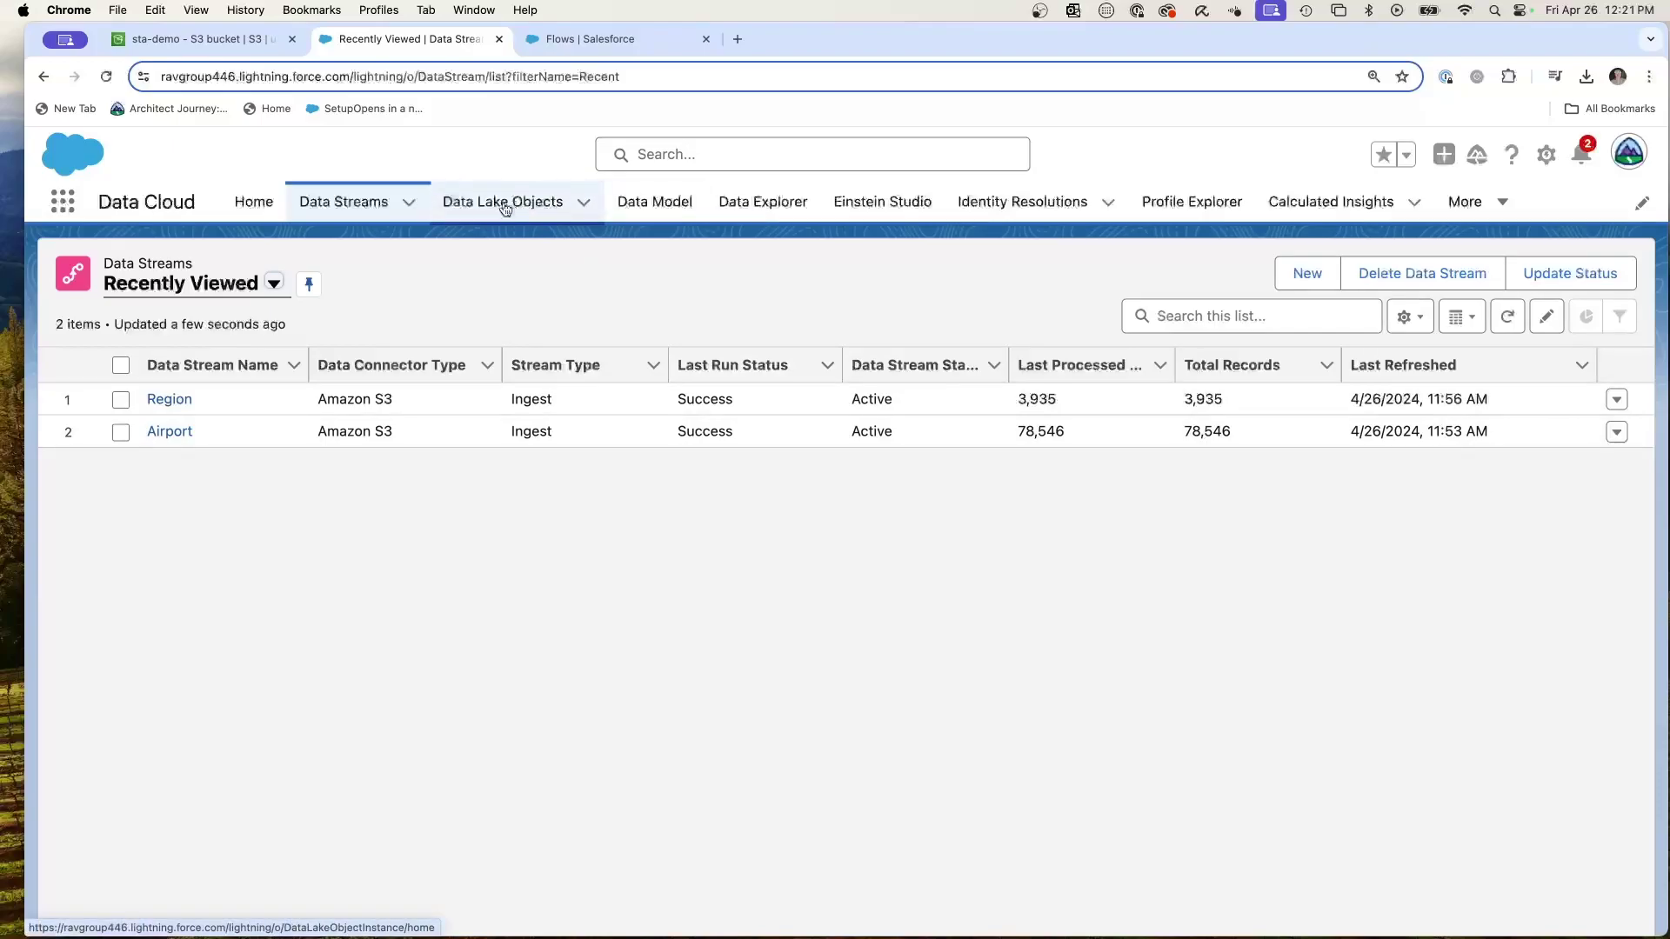
left_click(167, 401)
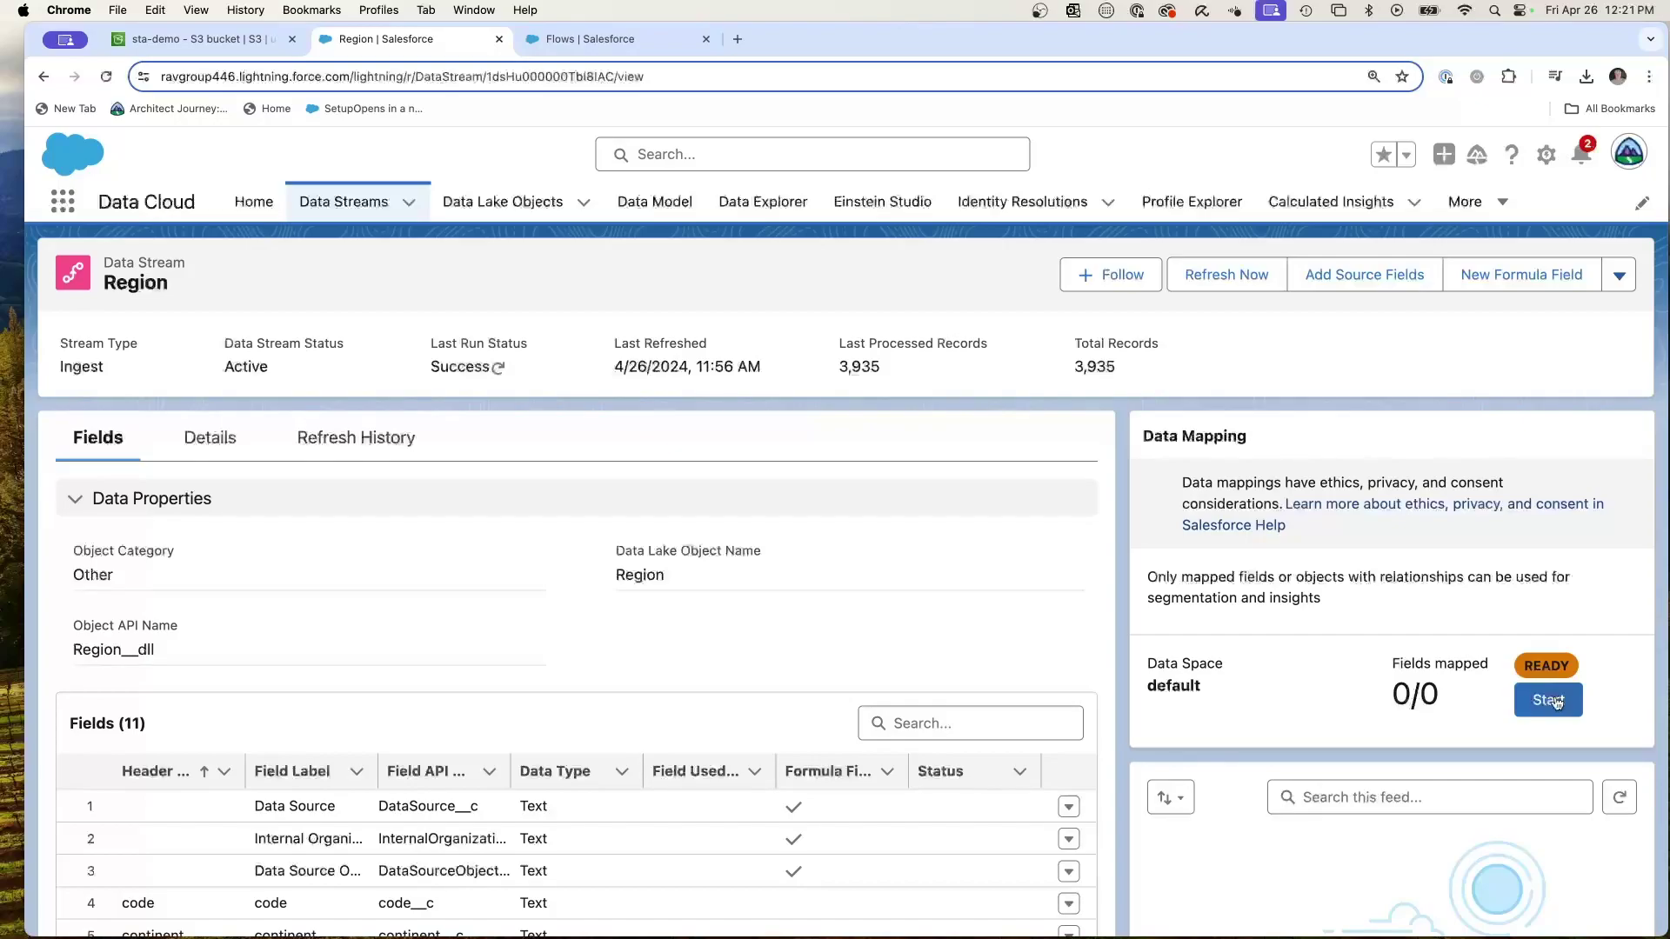
- Map the Region stream's 8 fields onto a new custom Region data model object
left_click(1557, 703)
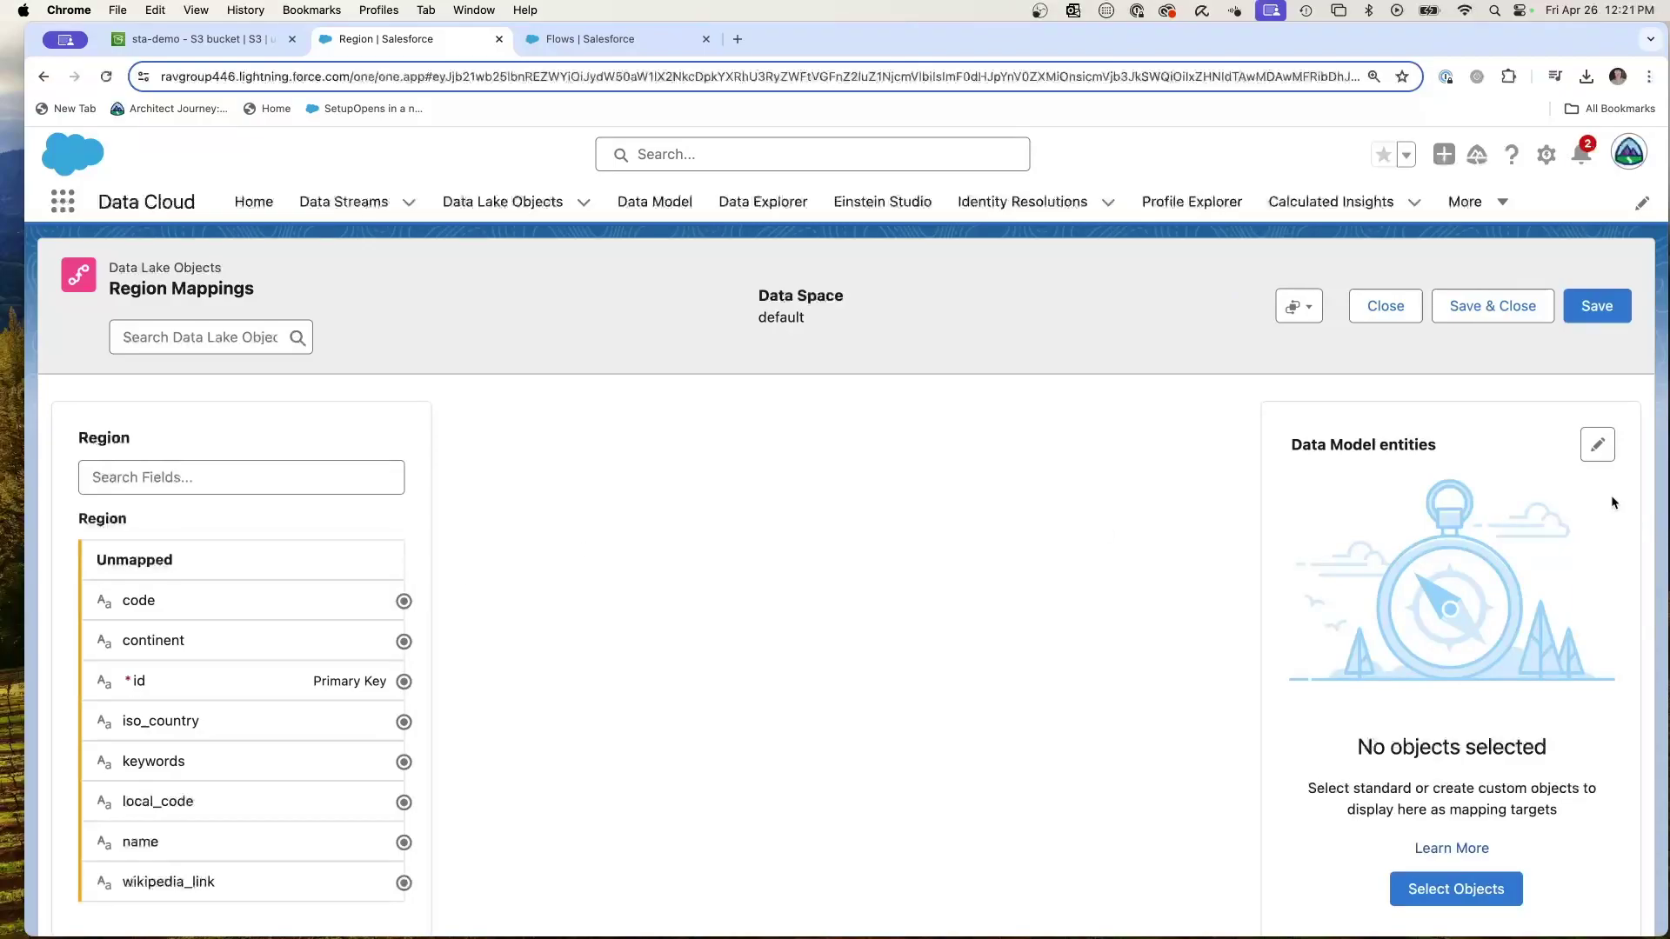
left_click(1447, 887)
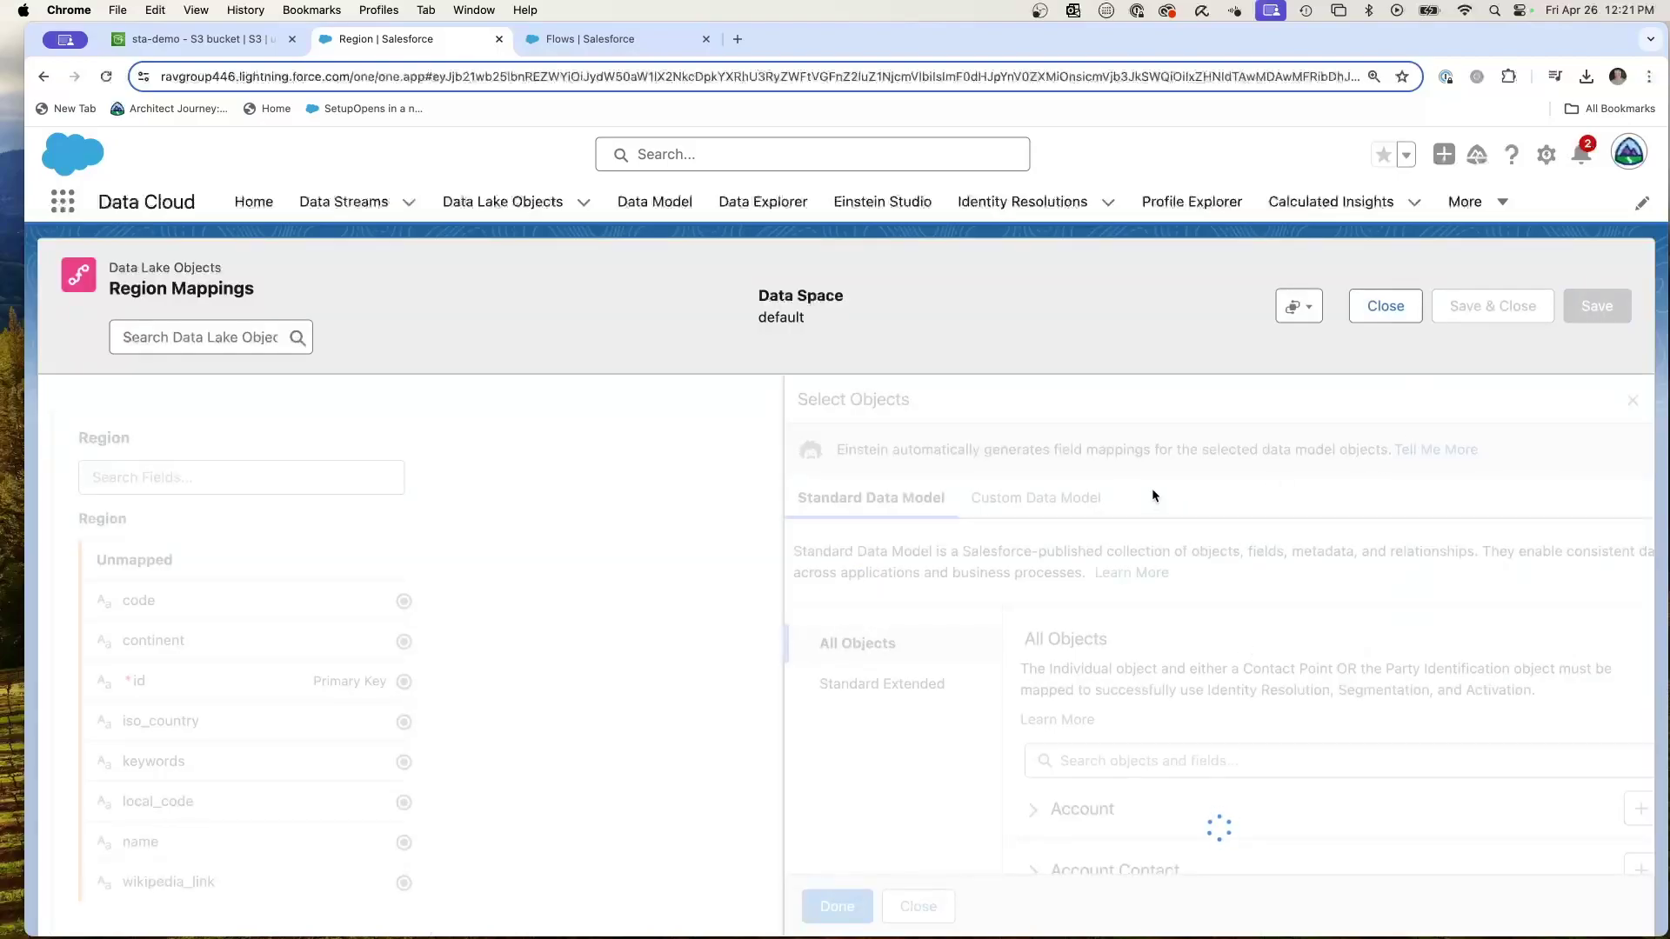
left_click(1066, 497)
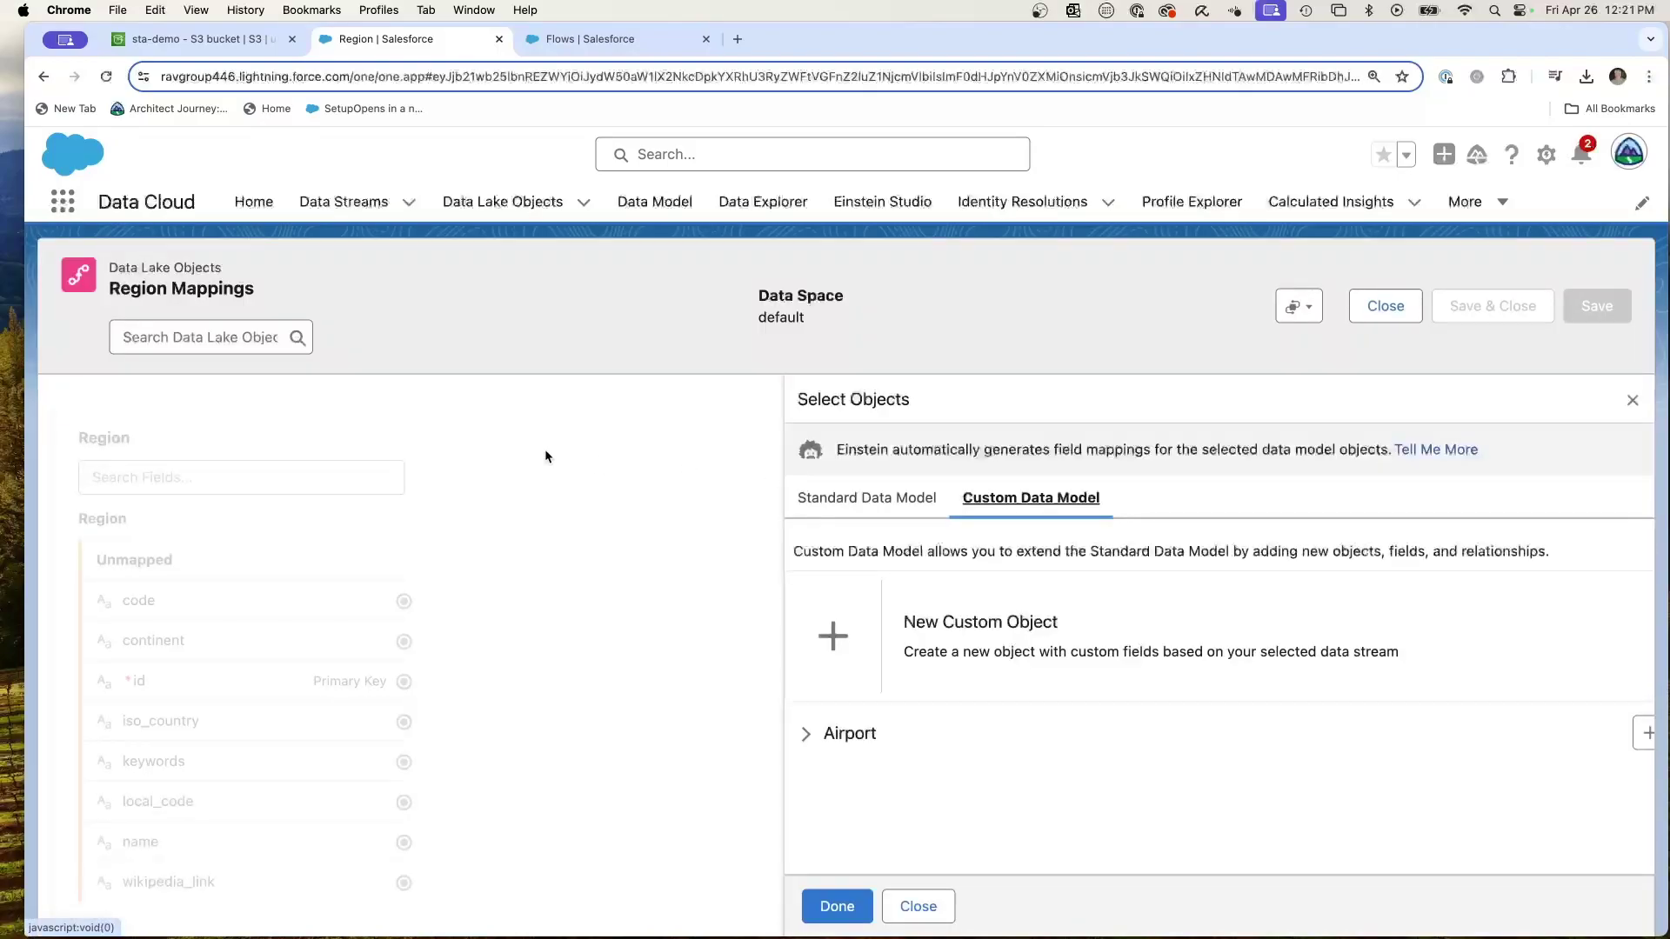
left_click(878, 644)
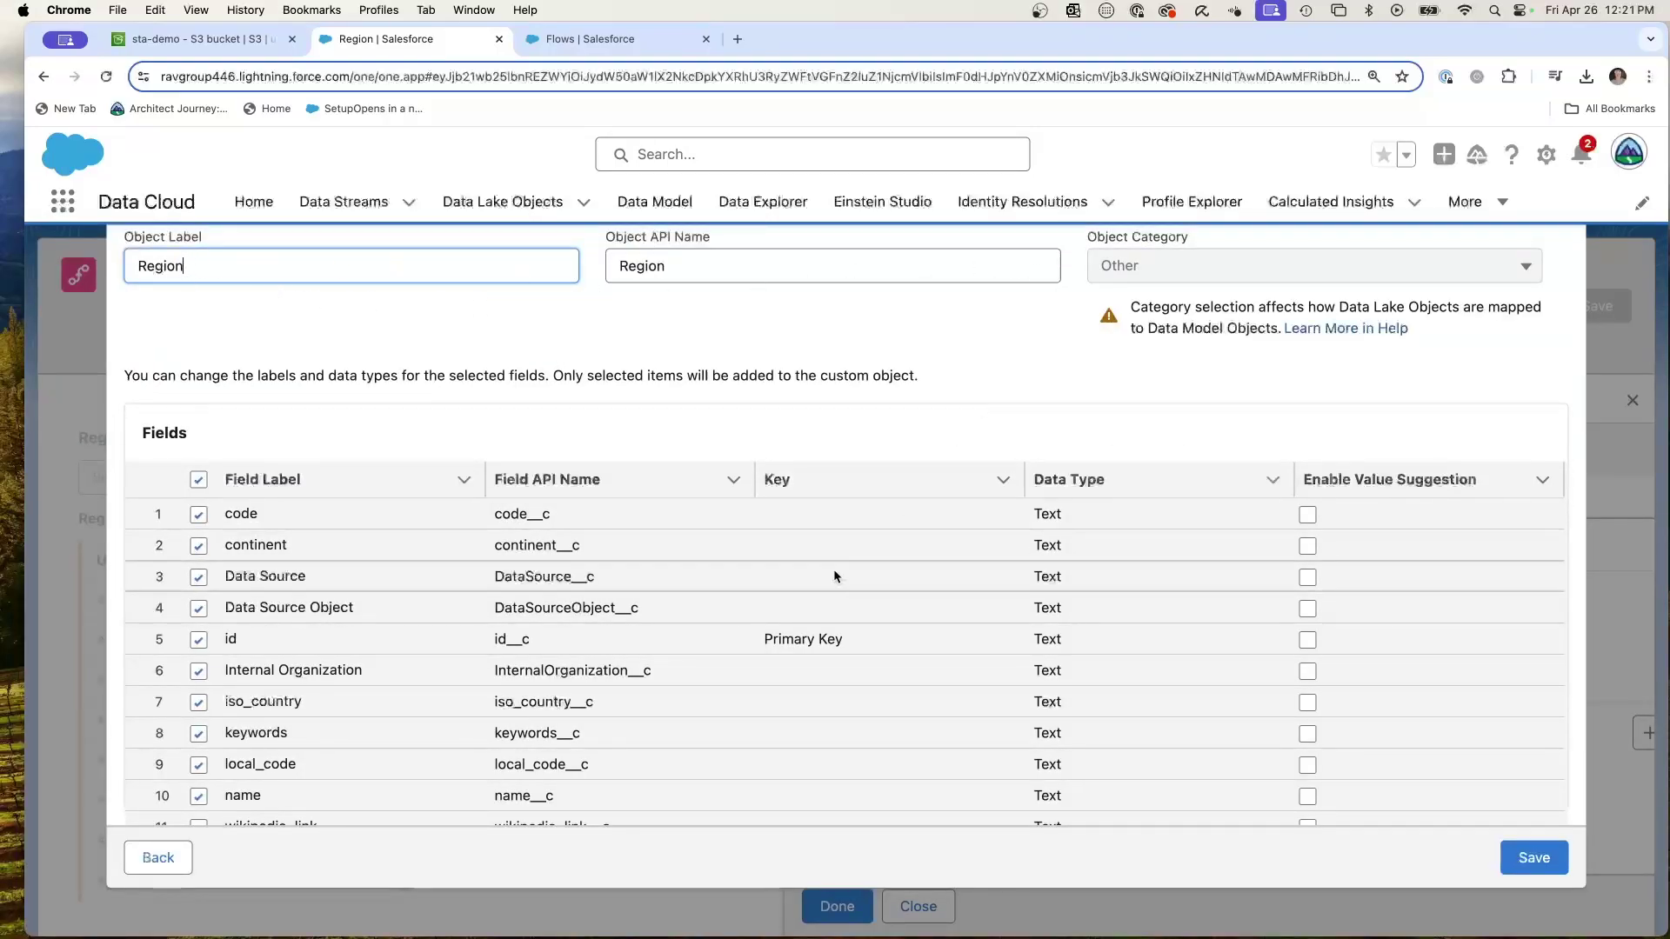
scroll(844, 573, "down", 1)
left_click(1533, 860)
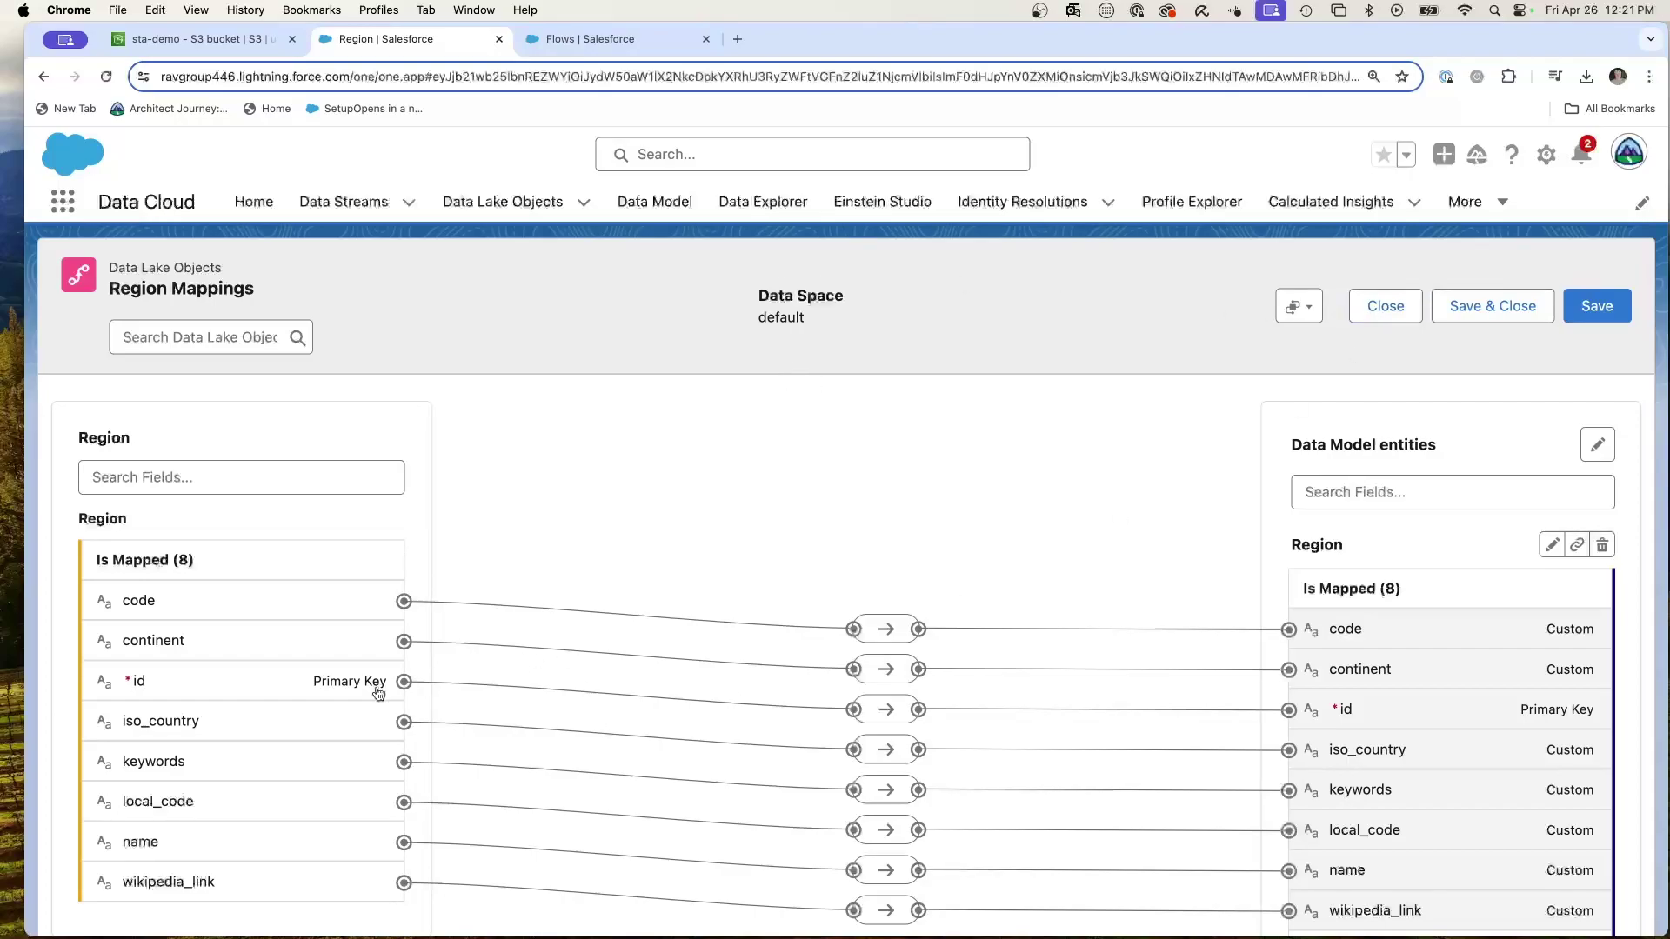
scroll(197, 471, "down", 1)
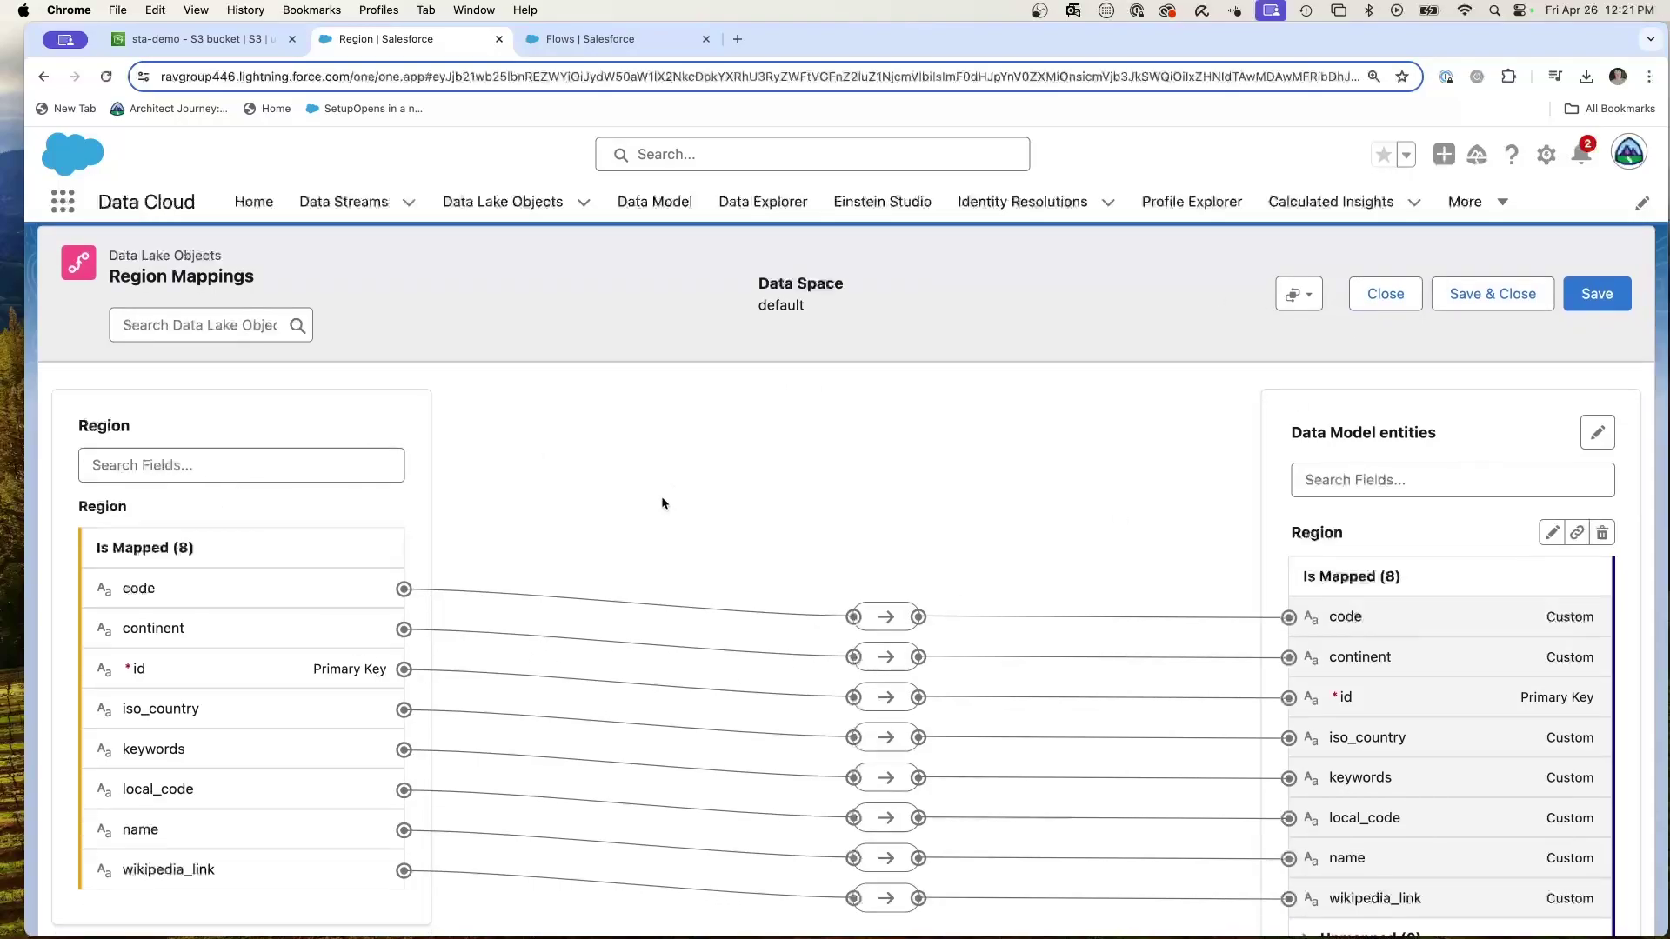
scroll(661, 496, "up", 1)
scroll(215, 702, "down", 5)
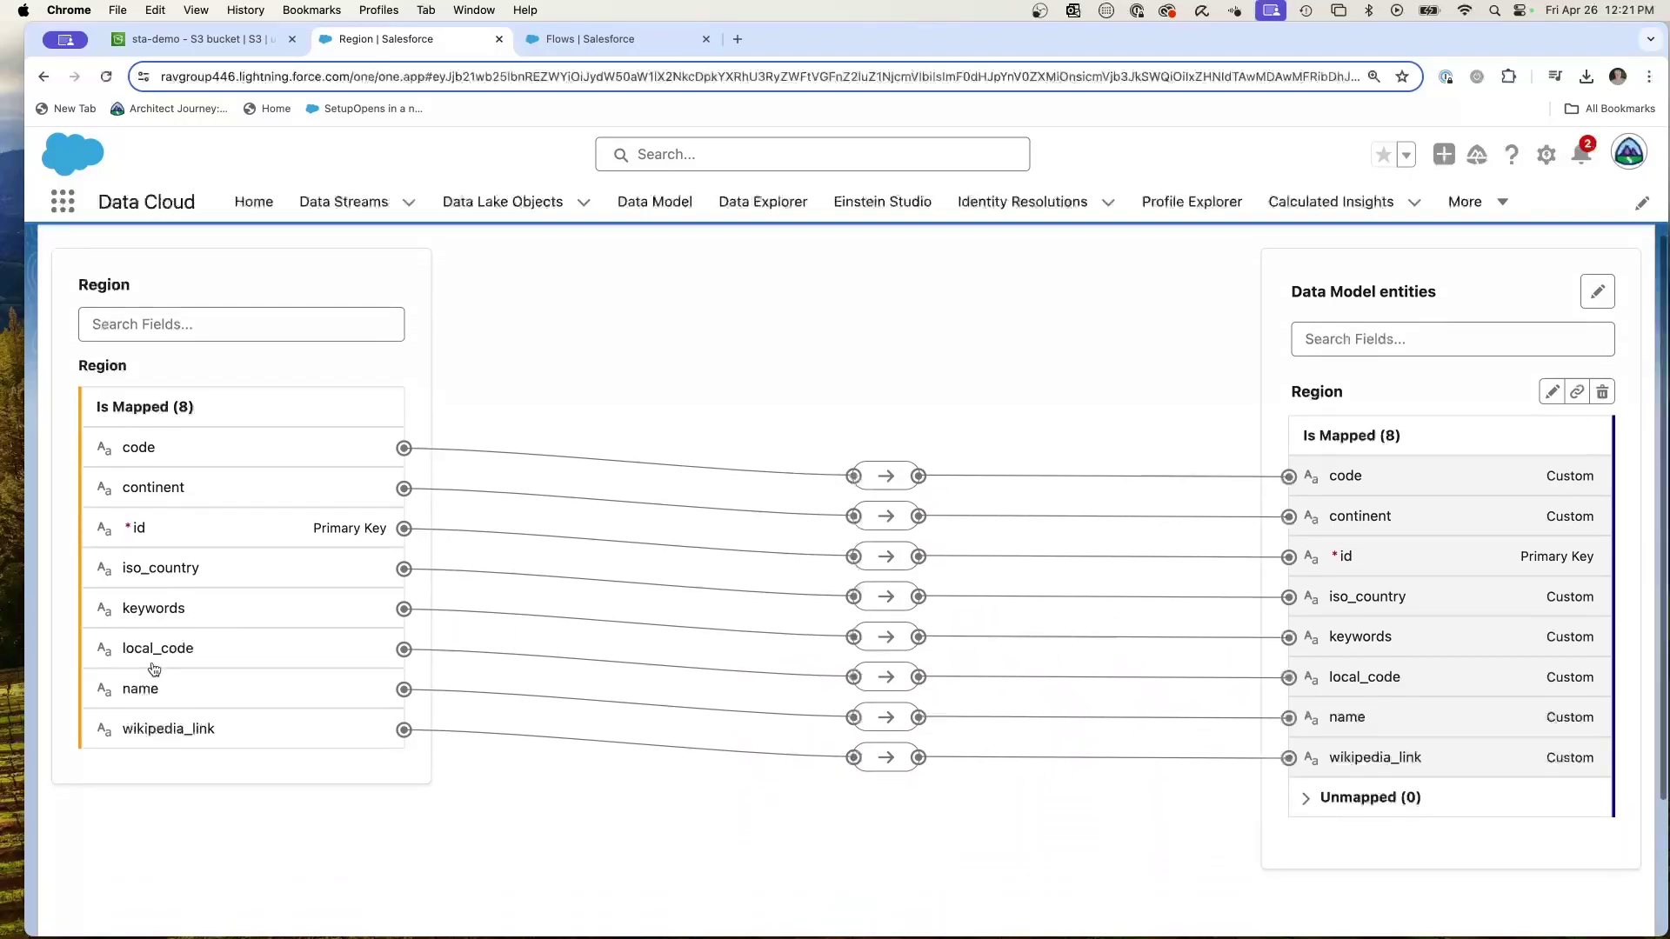
scroll(444, 493, "up", 5)
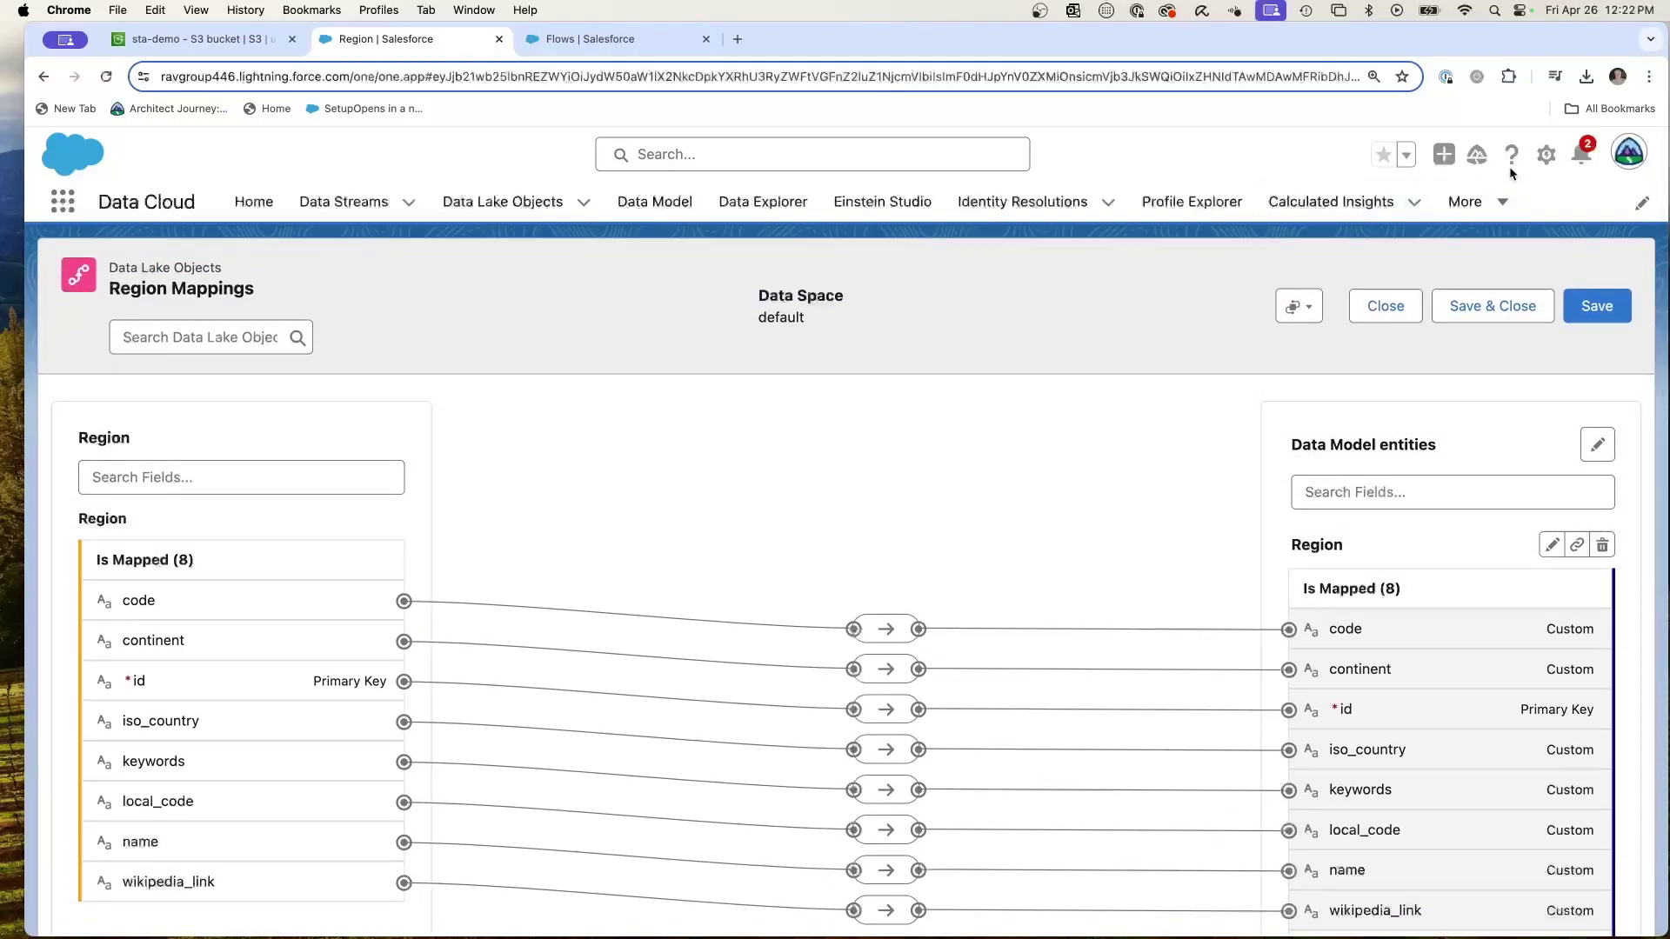
left_click(1546, 154)
- Create and save a custom object labelled Region, plural Regions, API name Region__c
left_click(1444, 232)
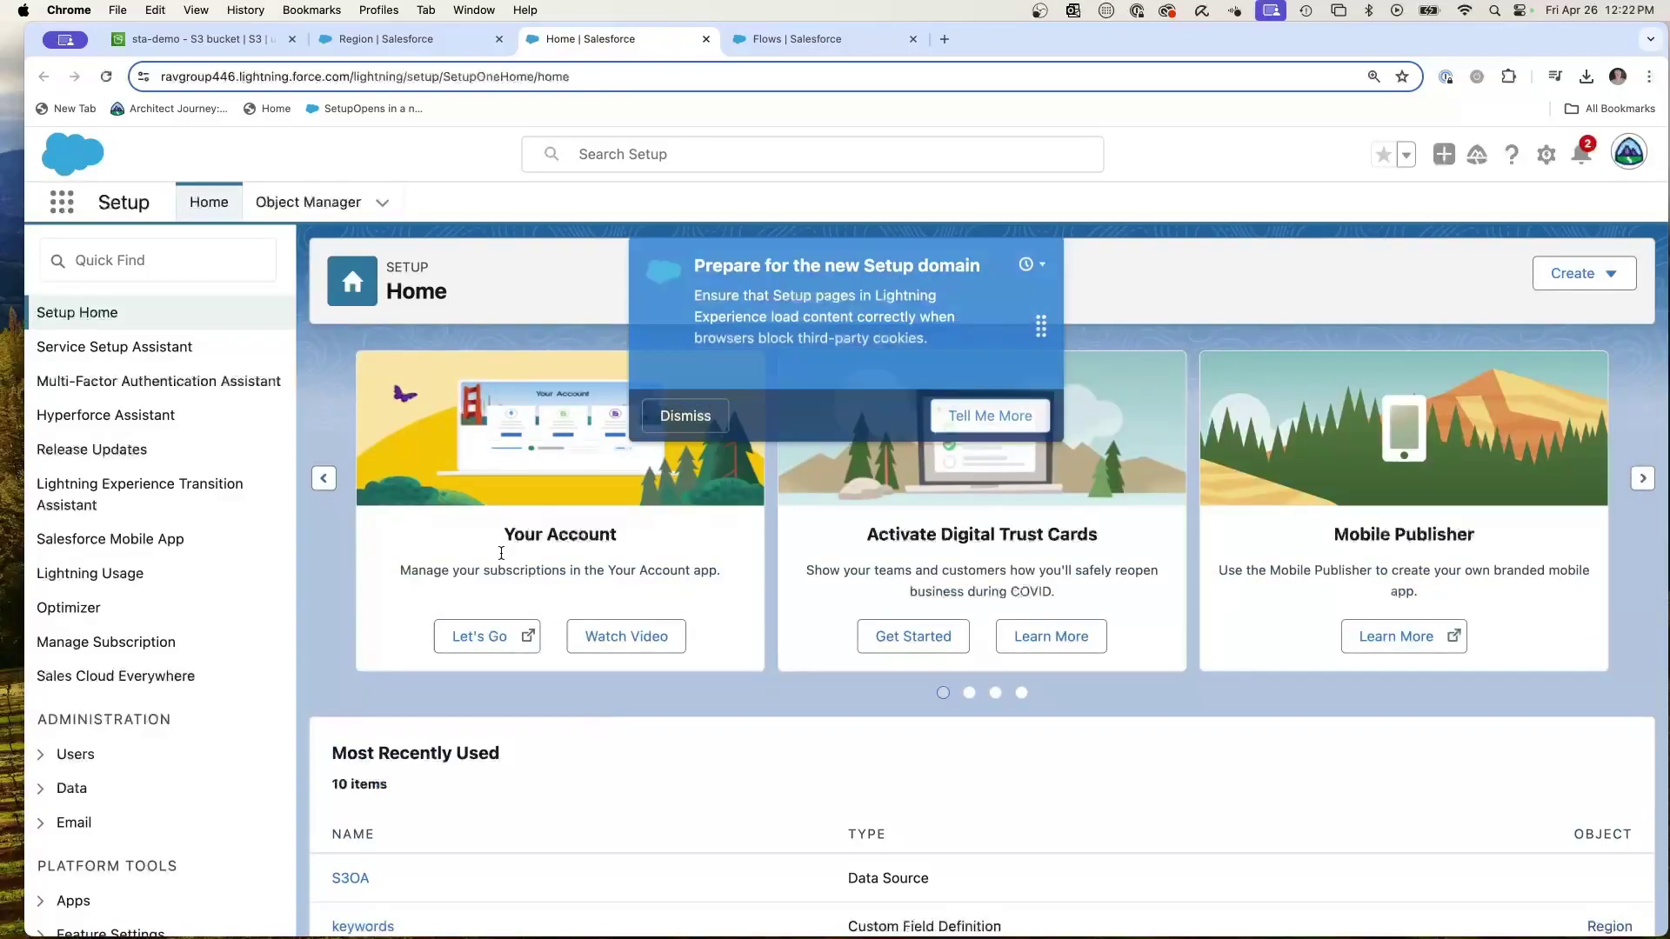
left_click(311, 207)
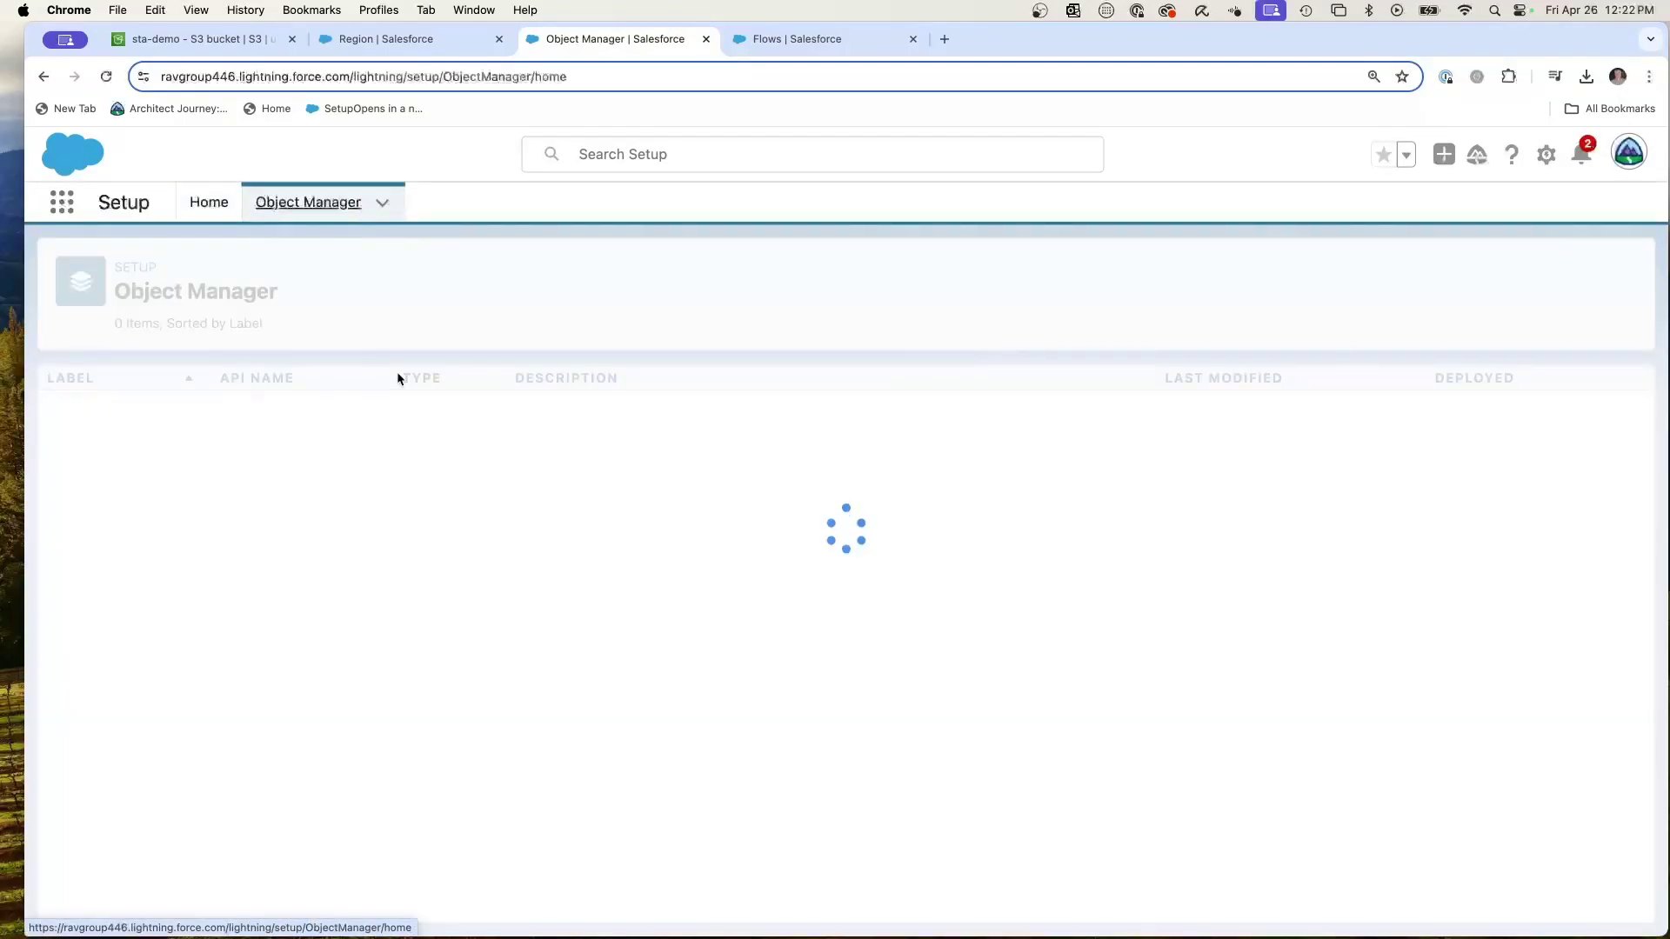
left_click(1558, 275)
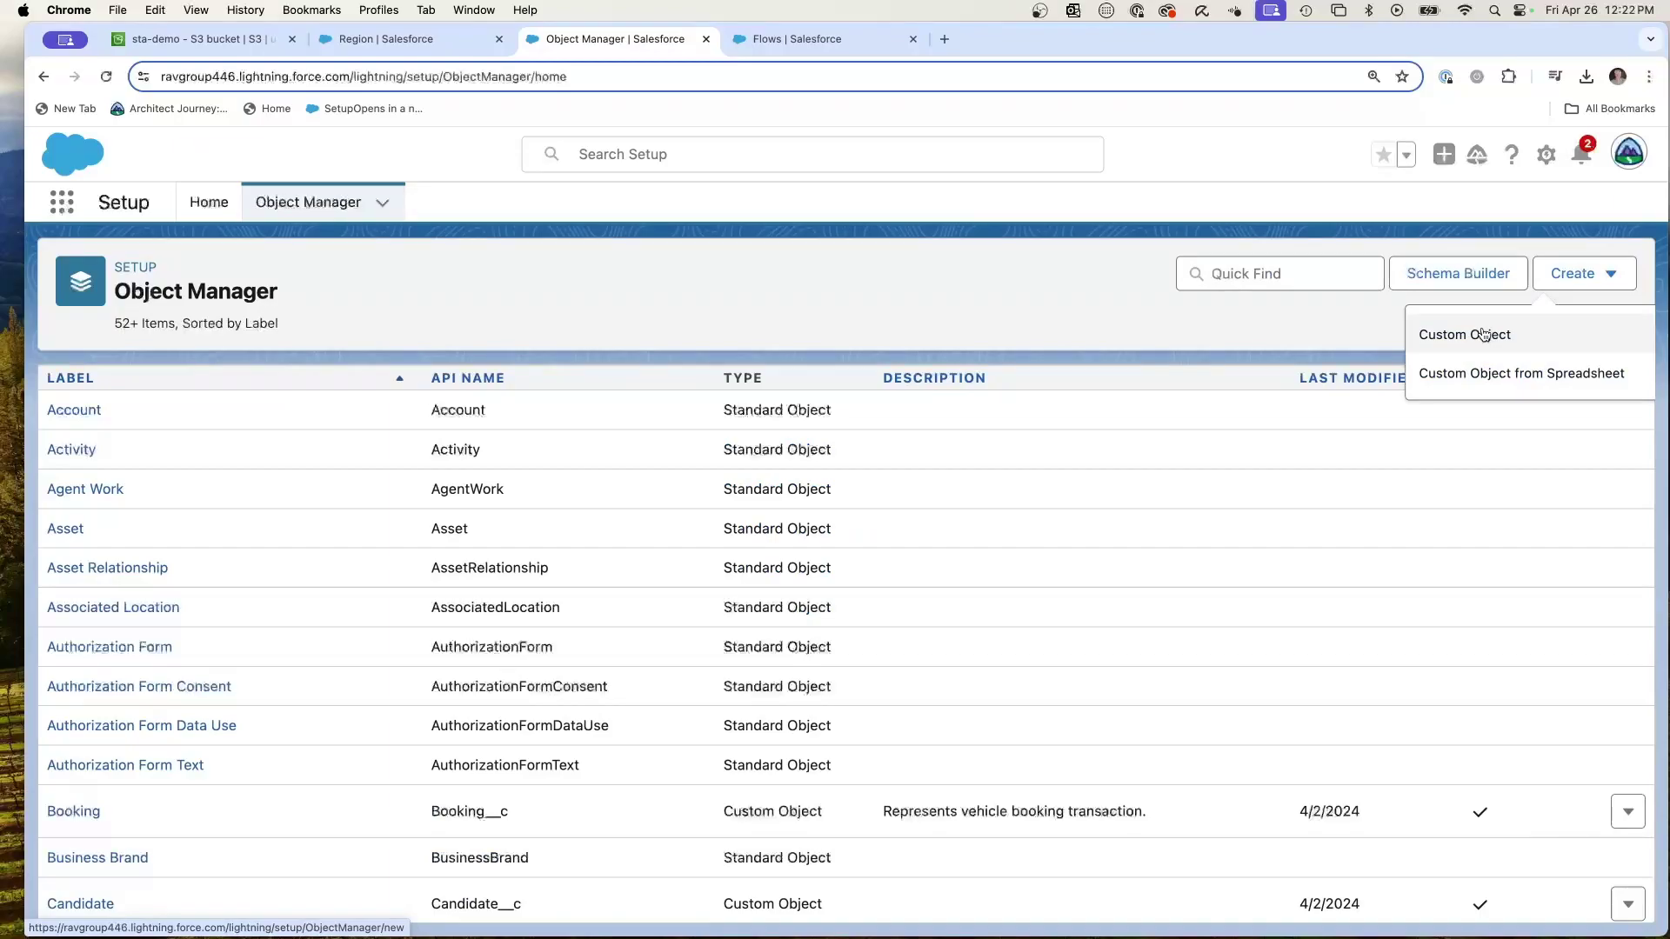
left_click(1446, 336)
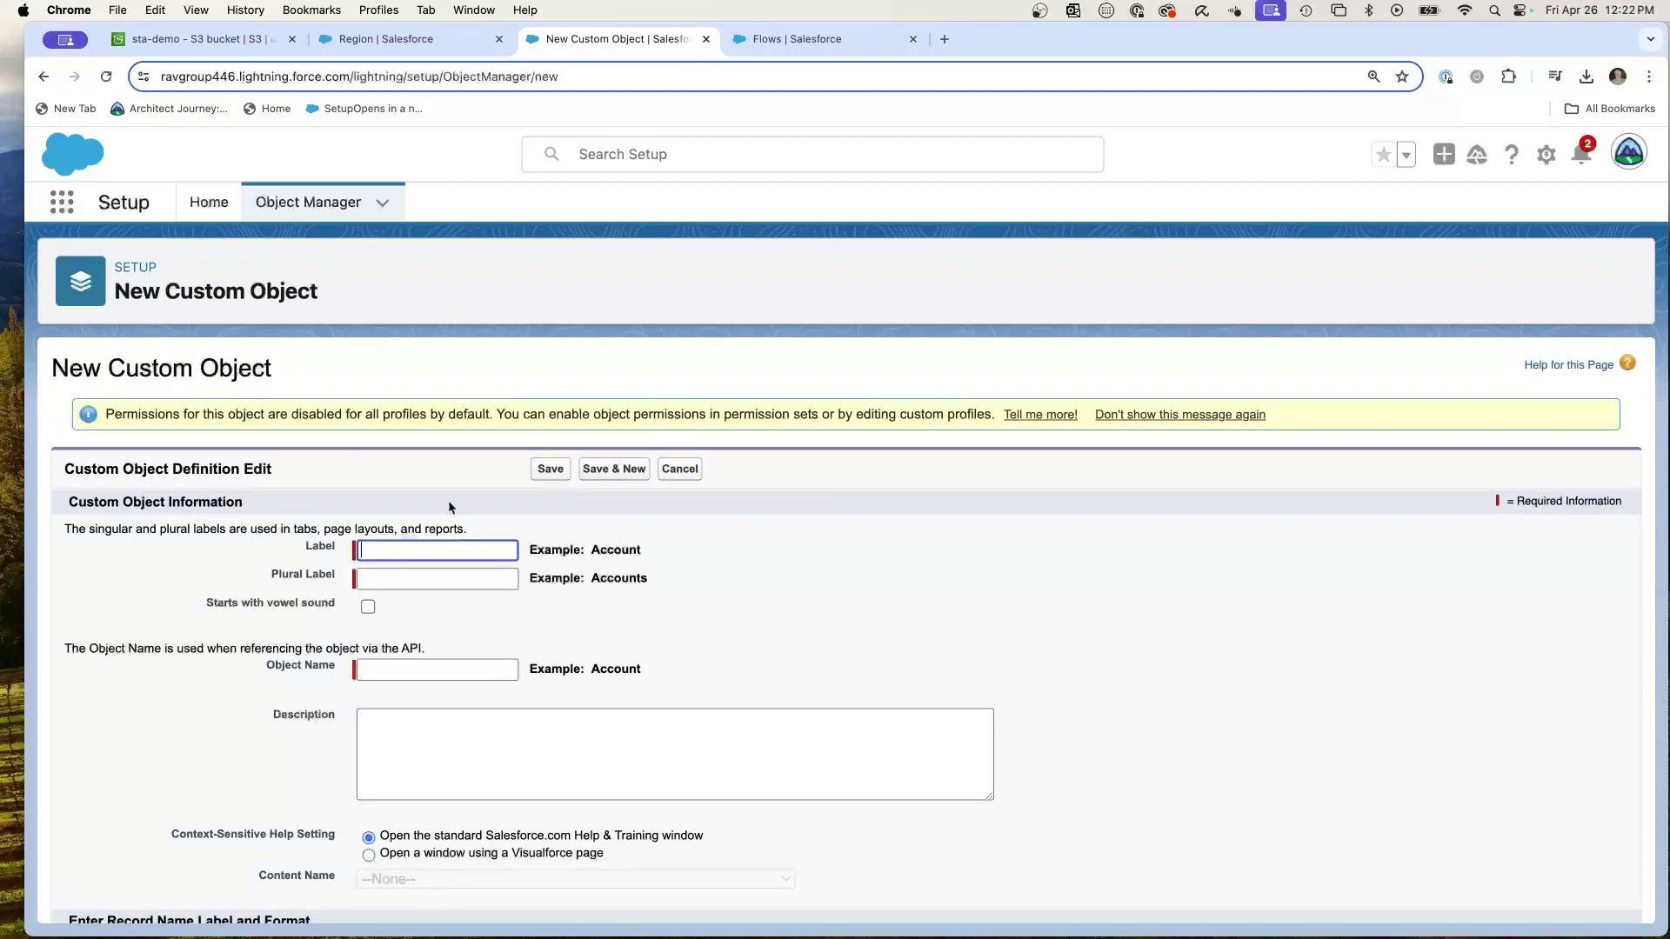
type("Region")
key("Tab")
key("Tab")
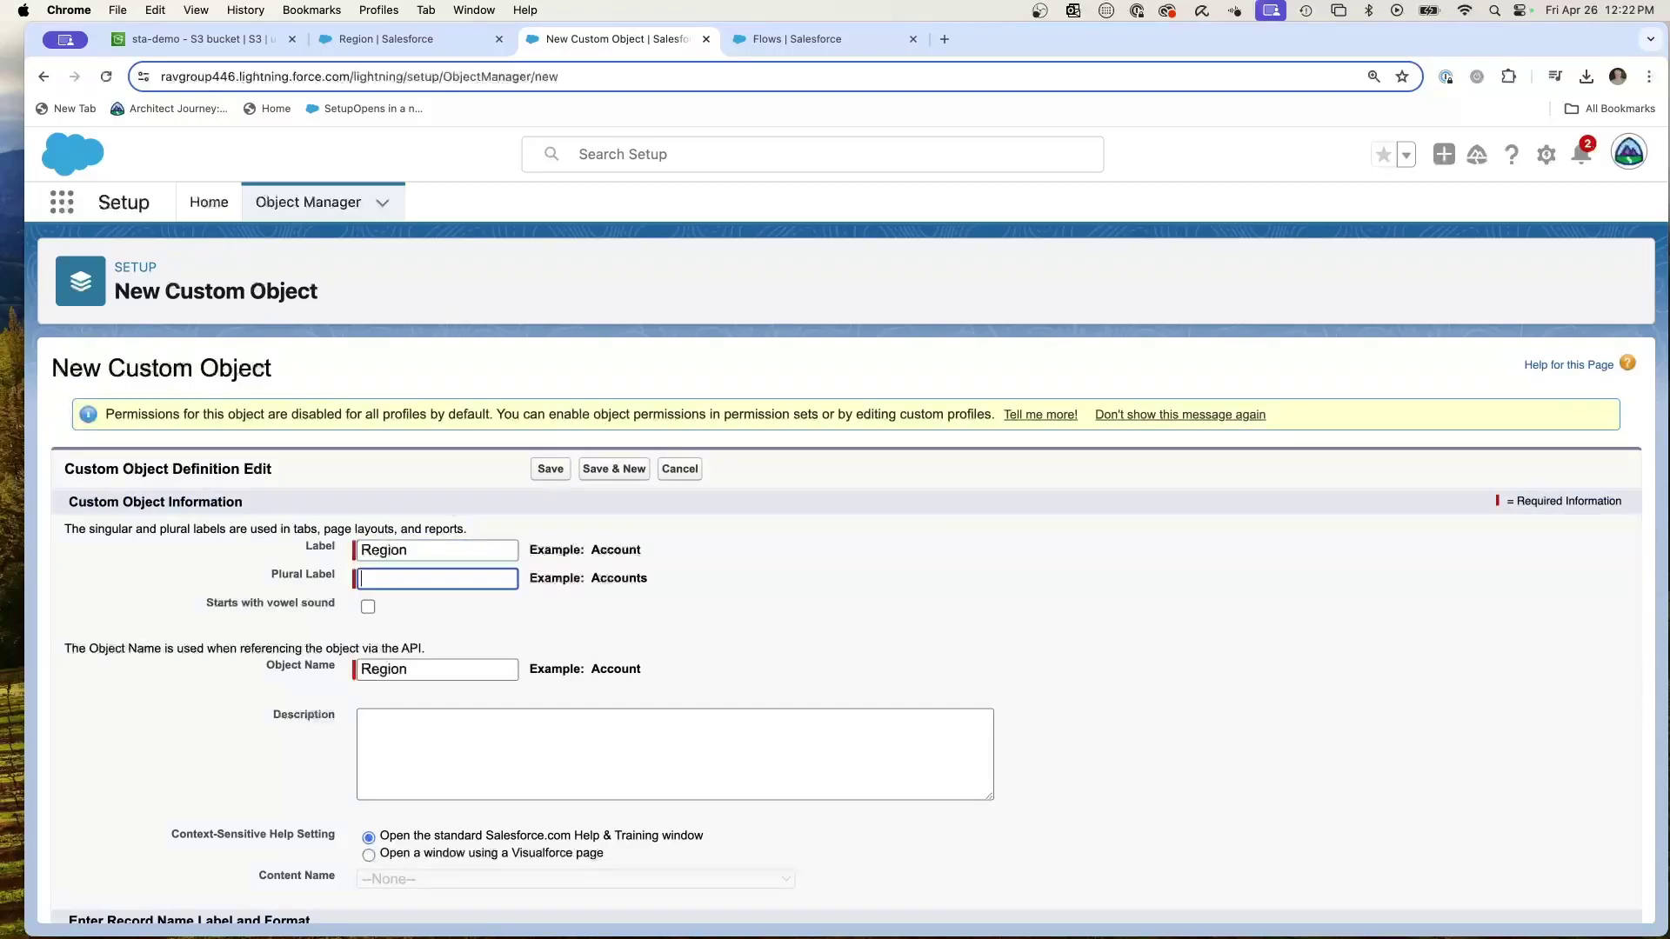
left_click(437, 579)
type("Regions")
scroll(494, 548, "down", 8)
scroll(494, 548, "up", 3)
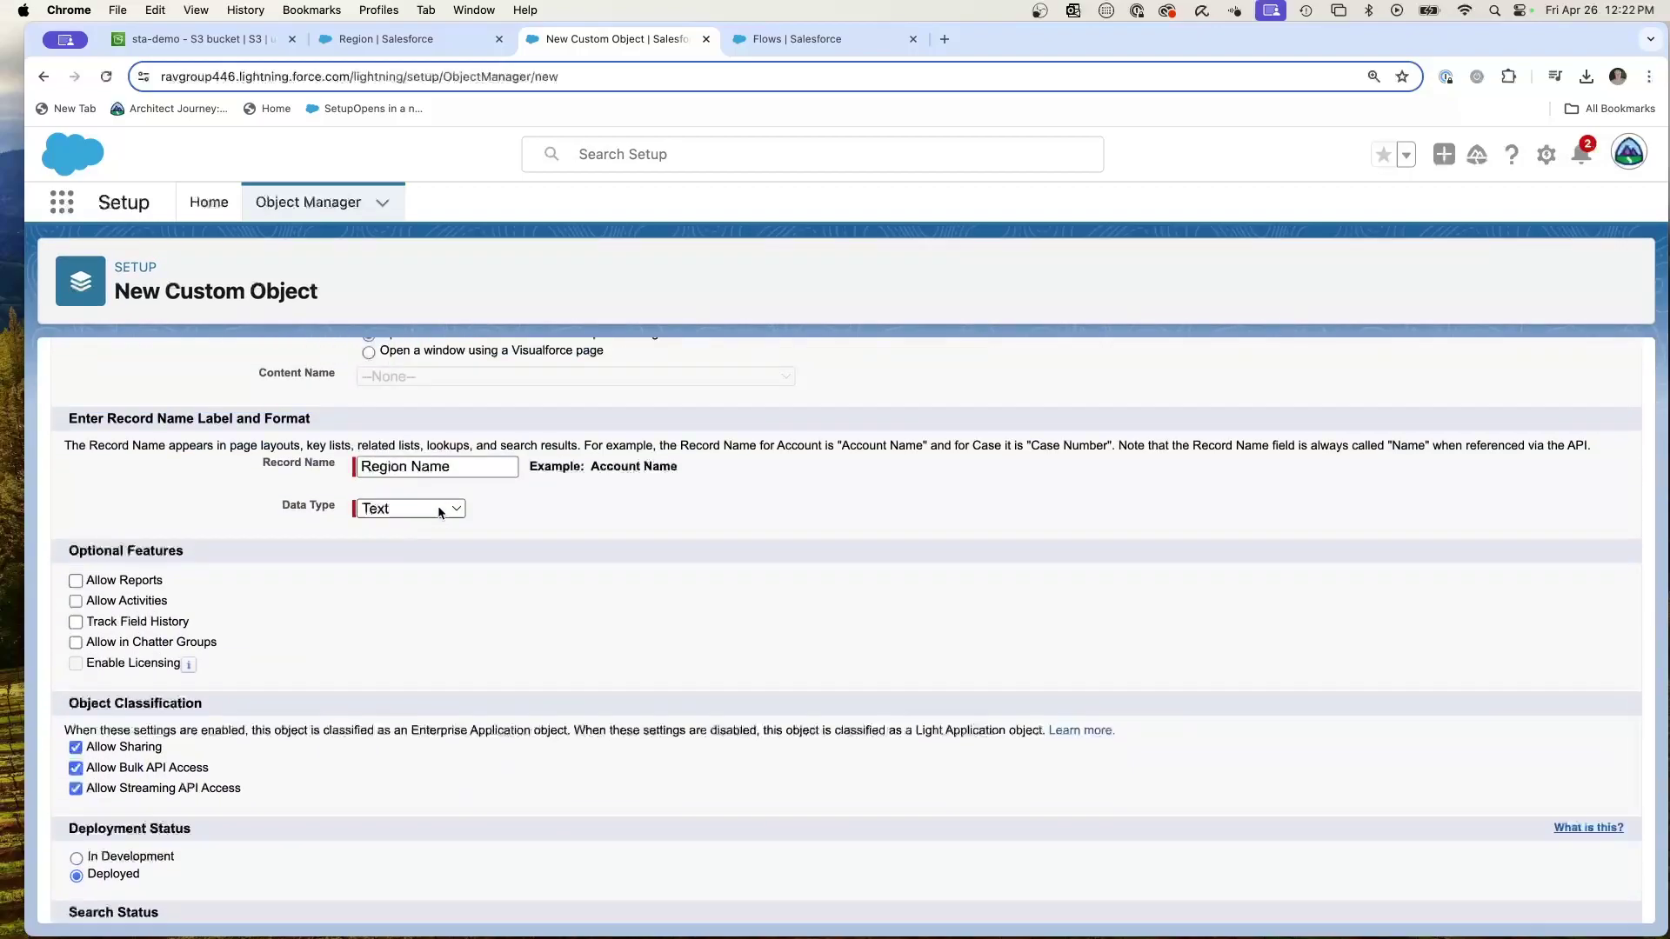
scroll(441, 511, "down", 3)
left_click(556, 895)
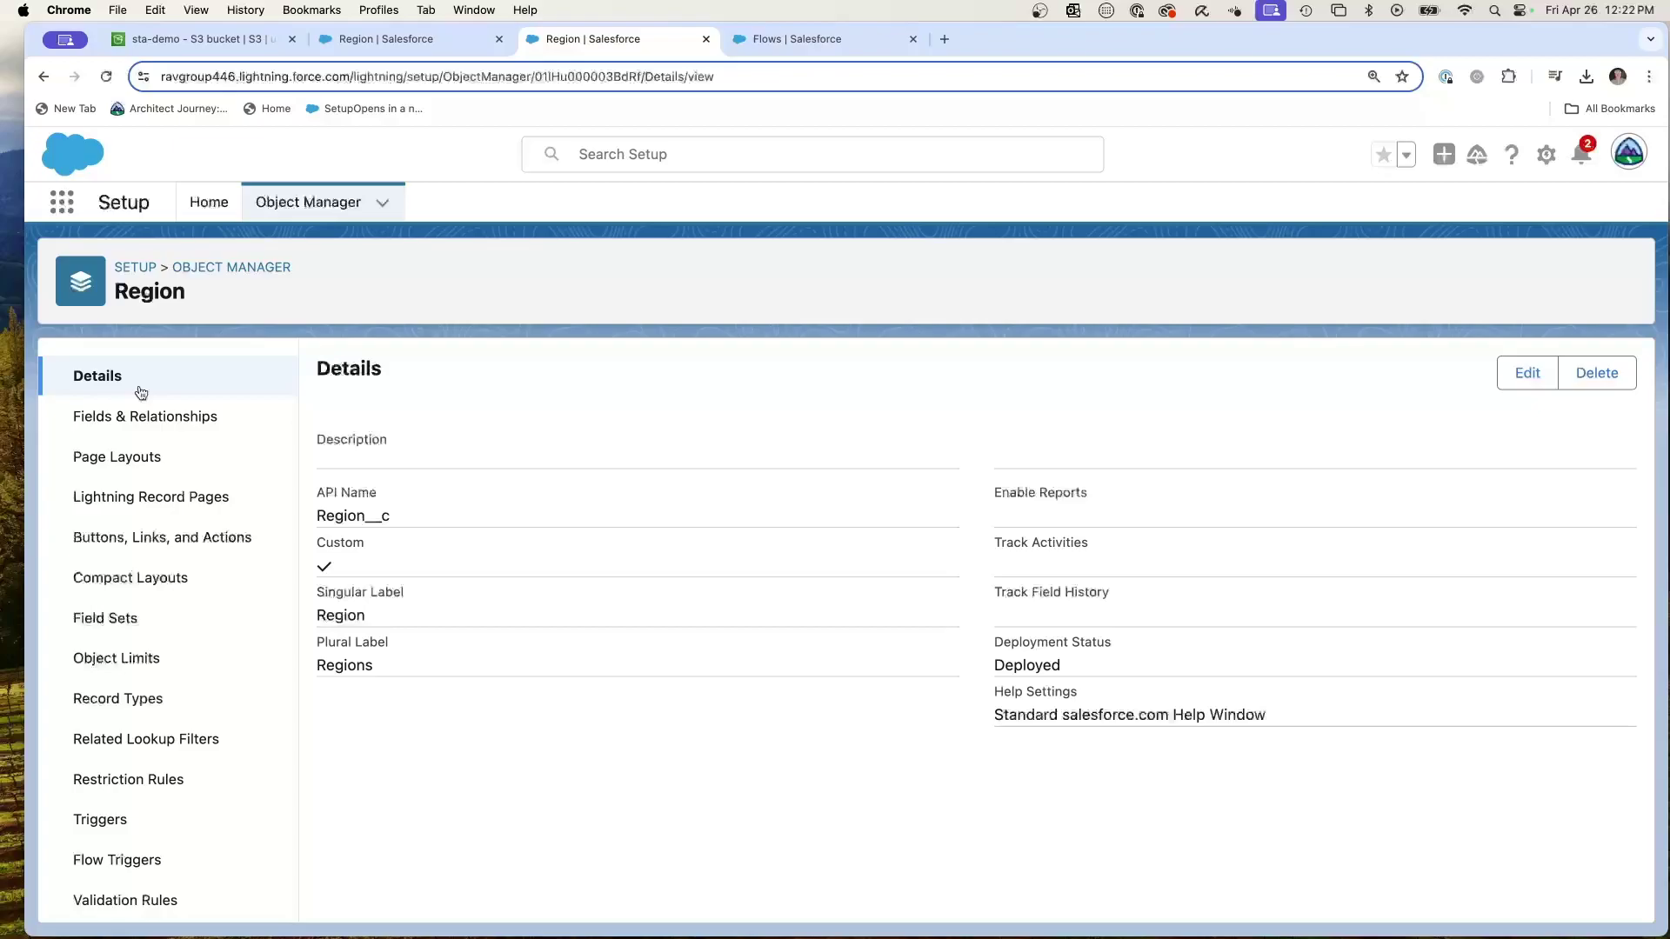
- Add a Text field labelled Key (Key__c) with length 50 to Region
left_click(111, 419)
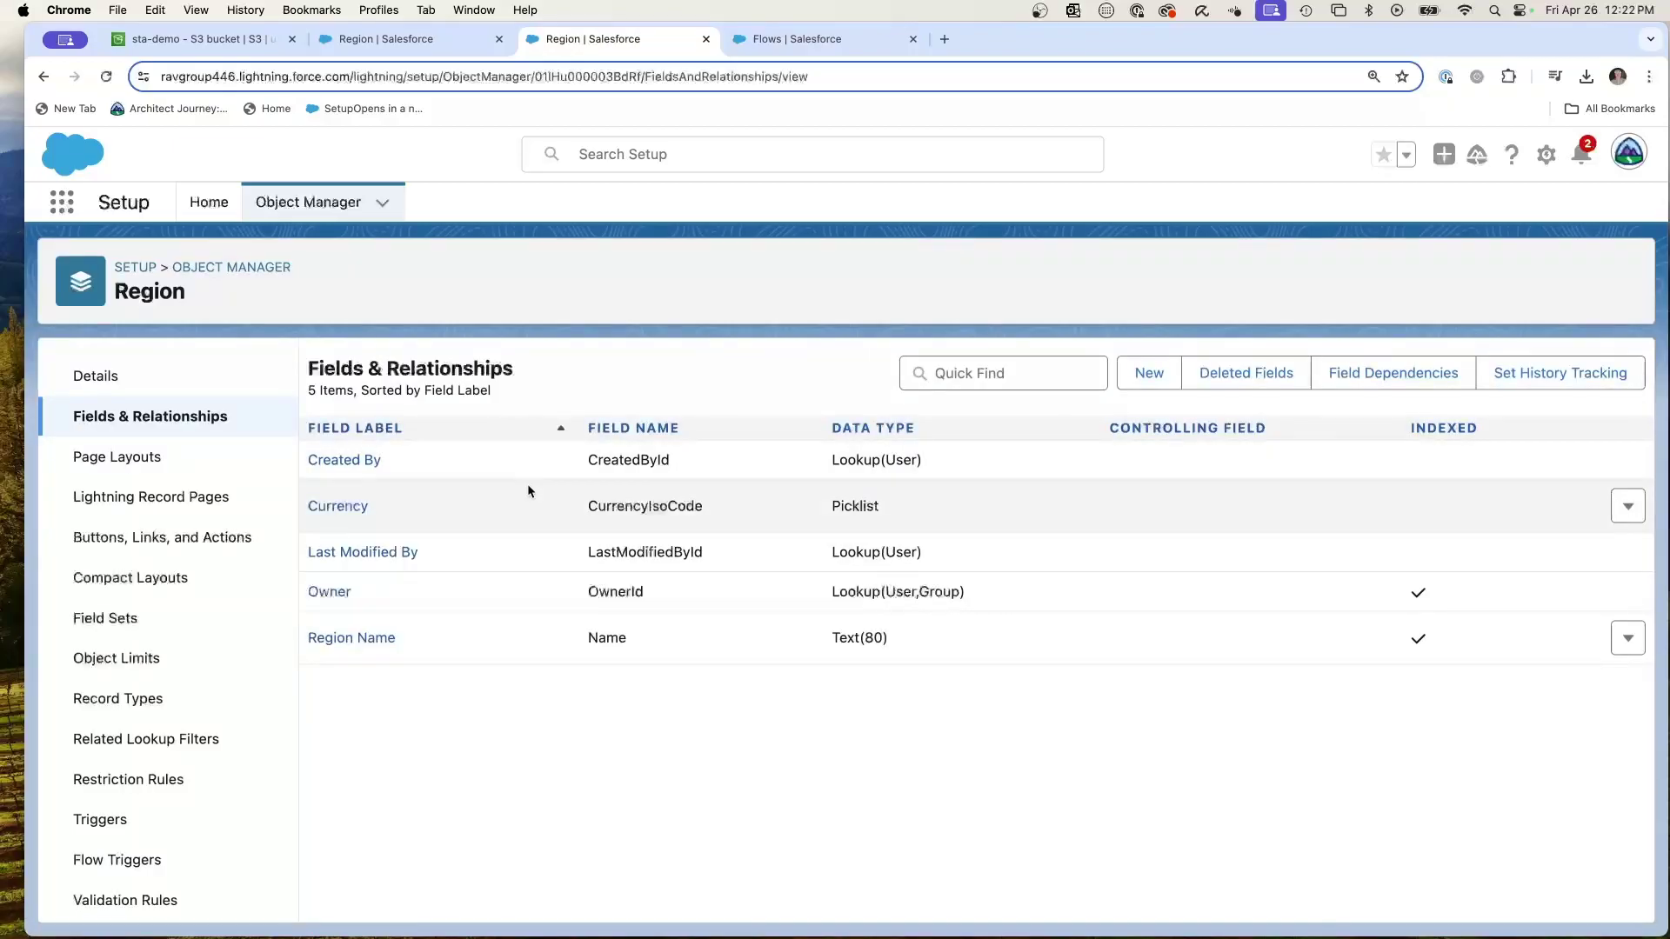
left_click(1140, 377)
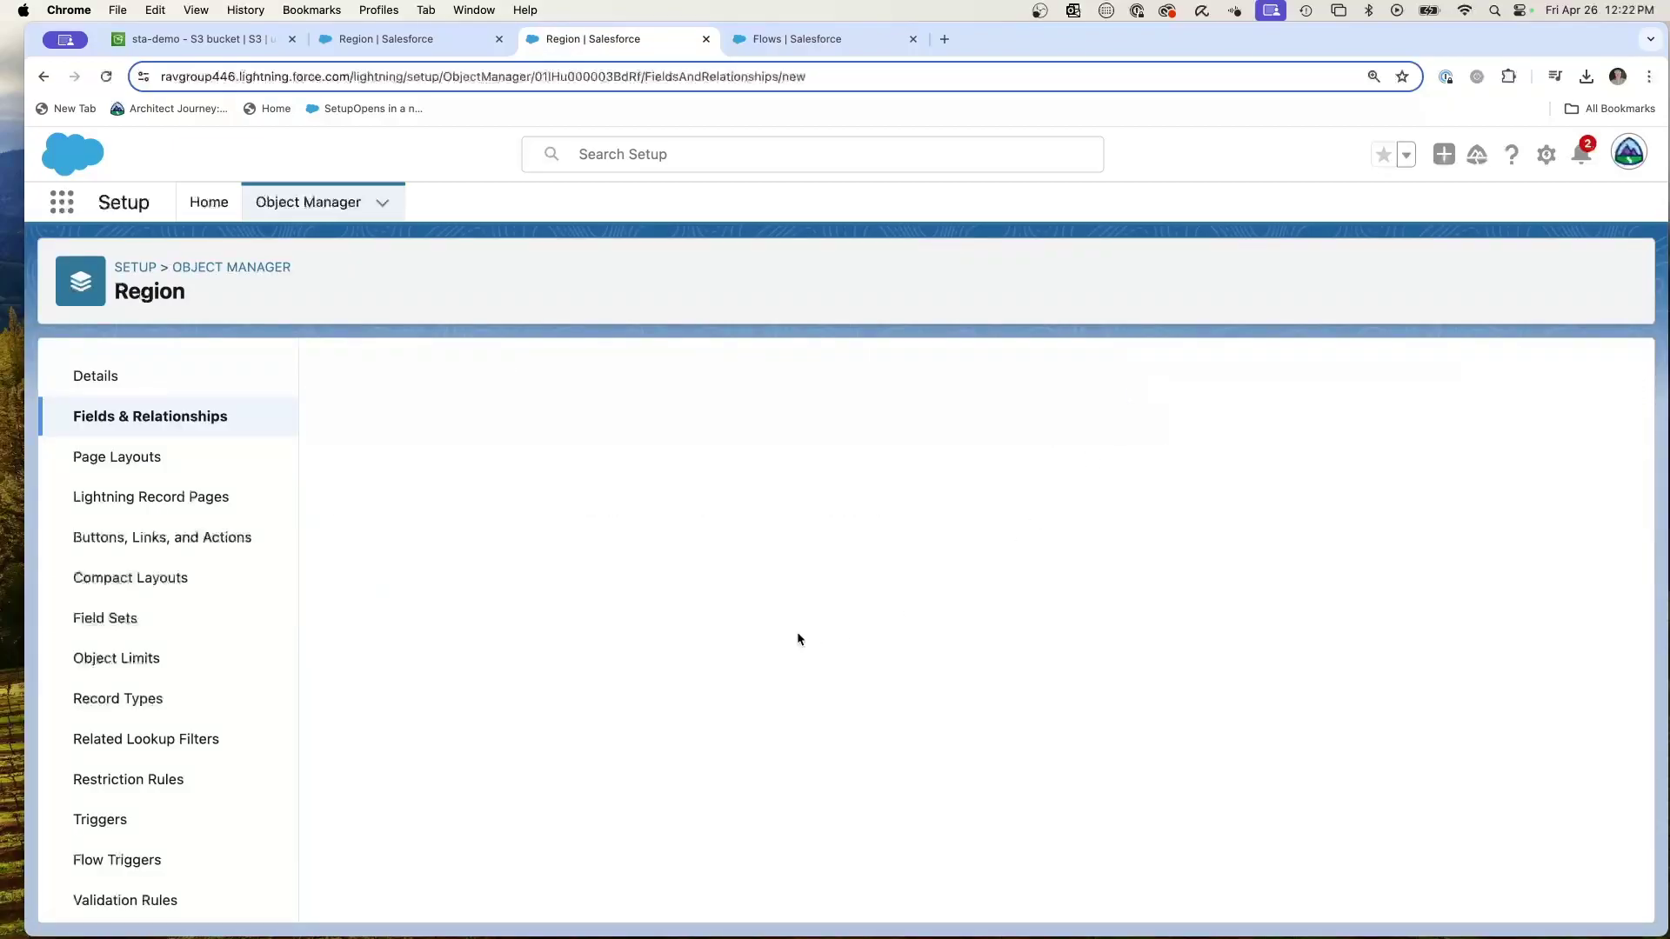
scroll(593, 673, "down", 10)
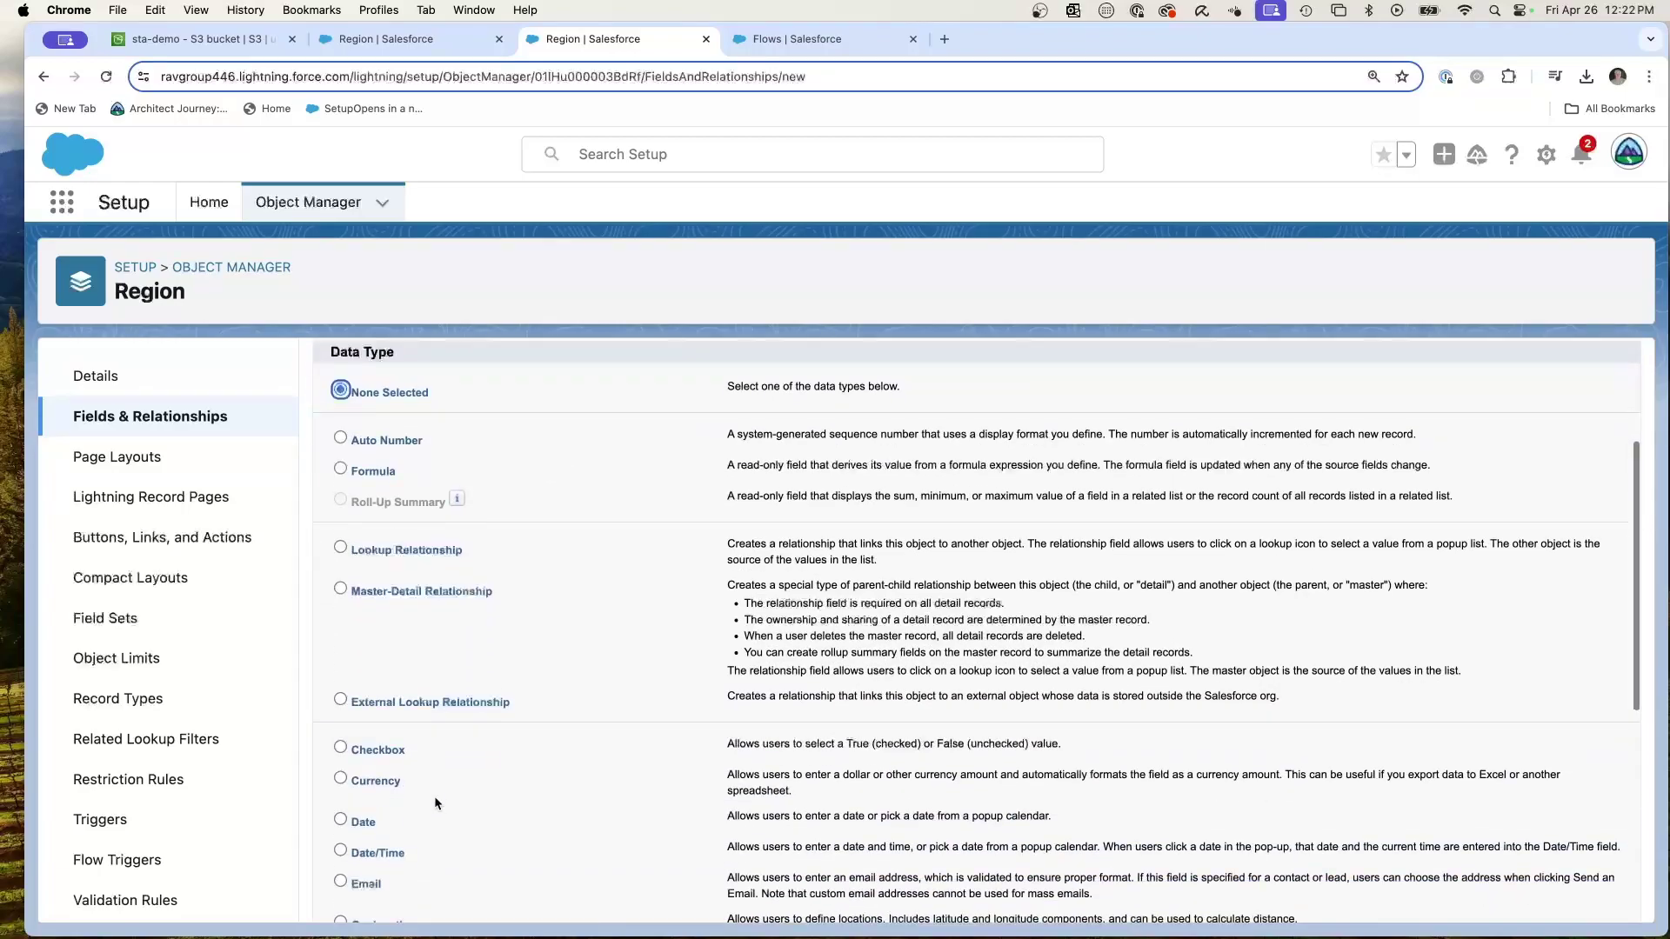
left_click(369, 746)
scroll(1057, 686, "up", 11)
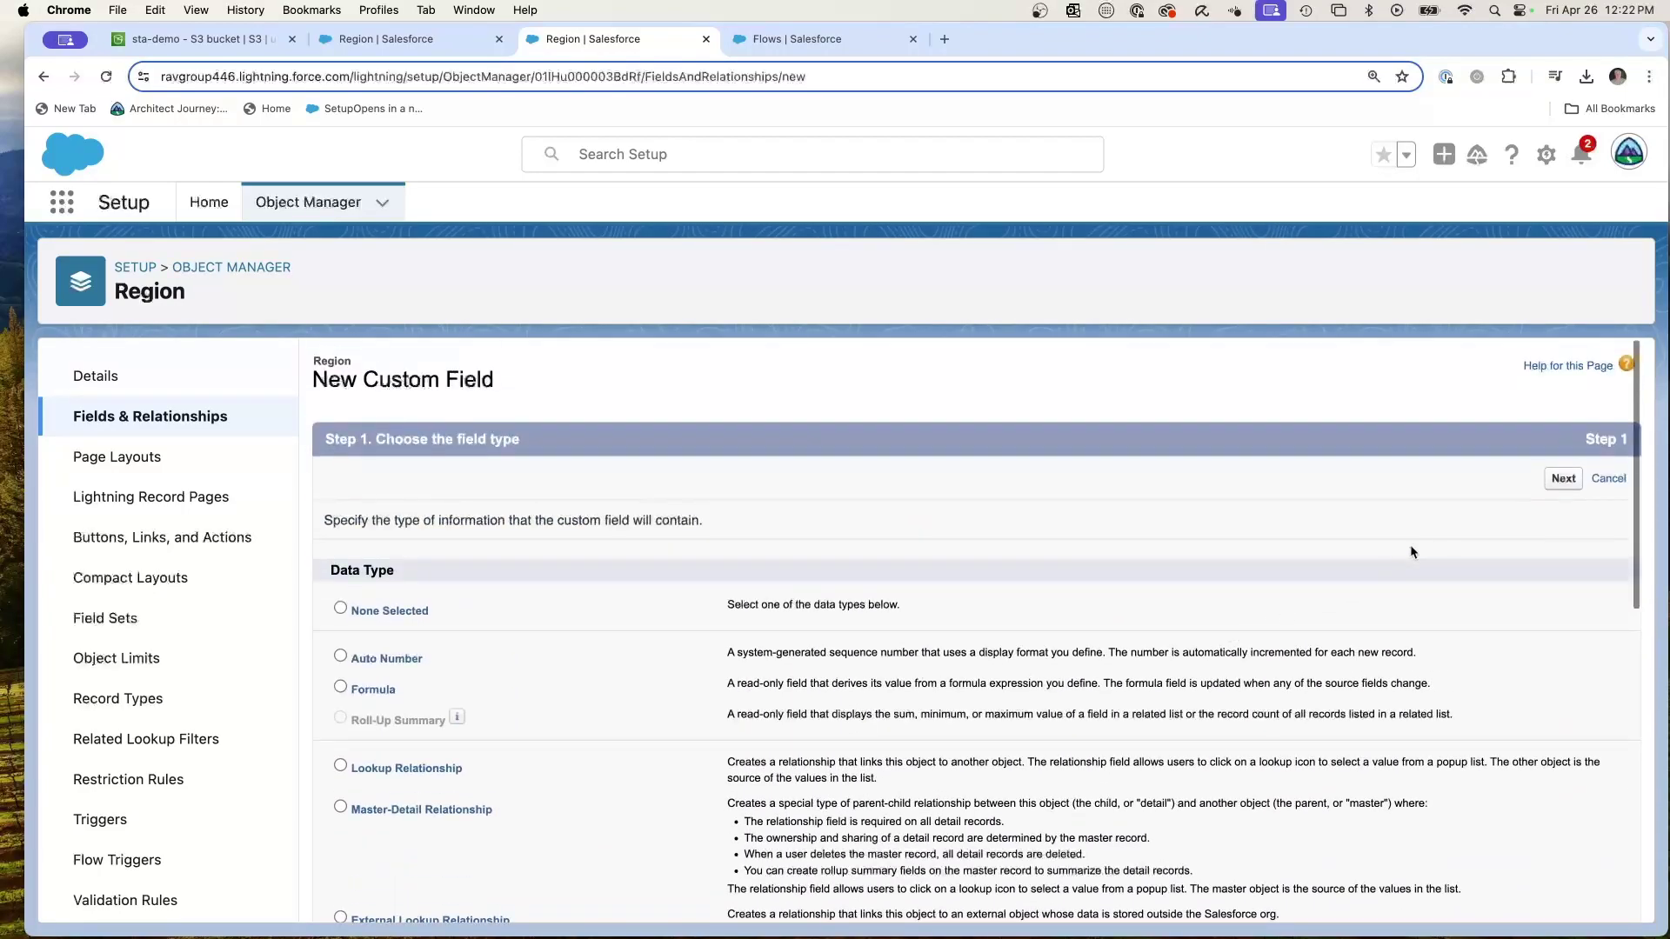
left_click(1559, 477)
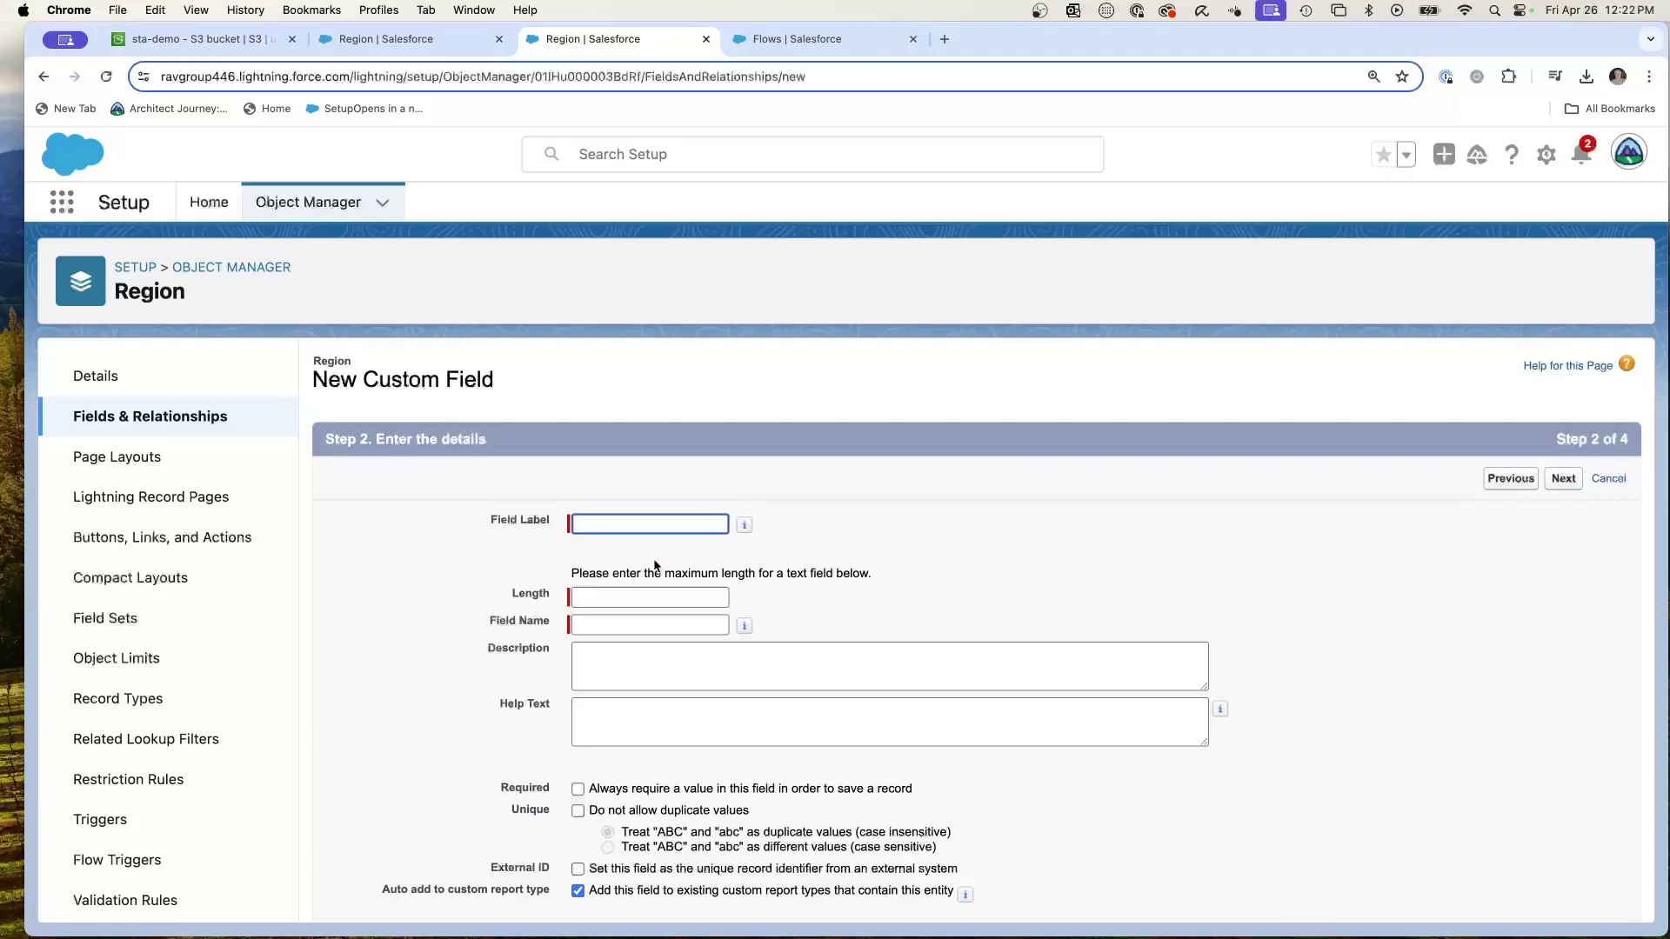
type("Key")
key("Tab")
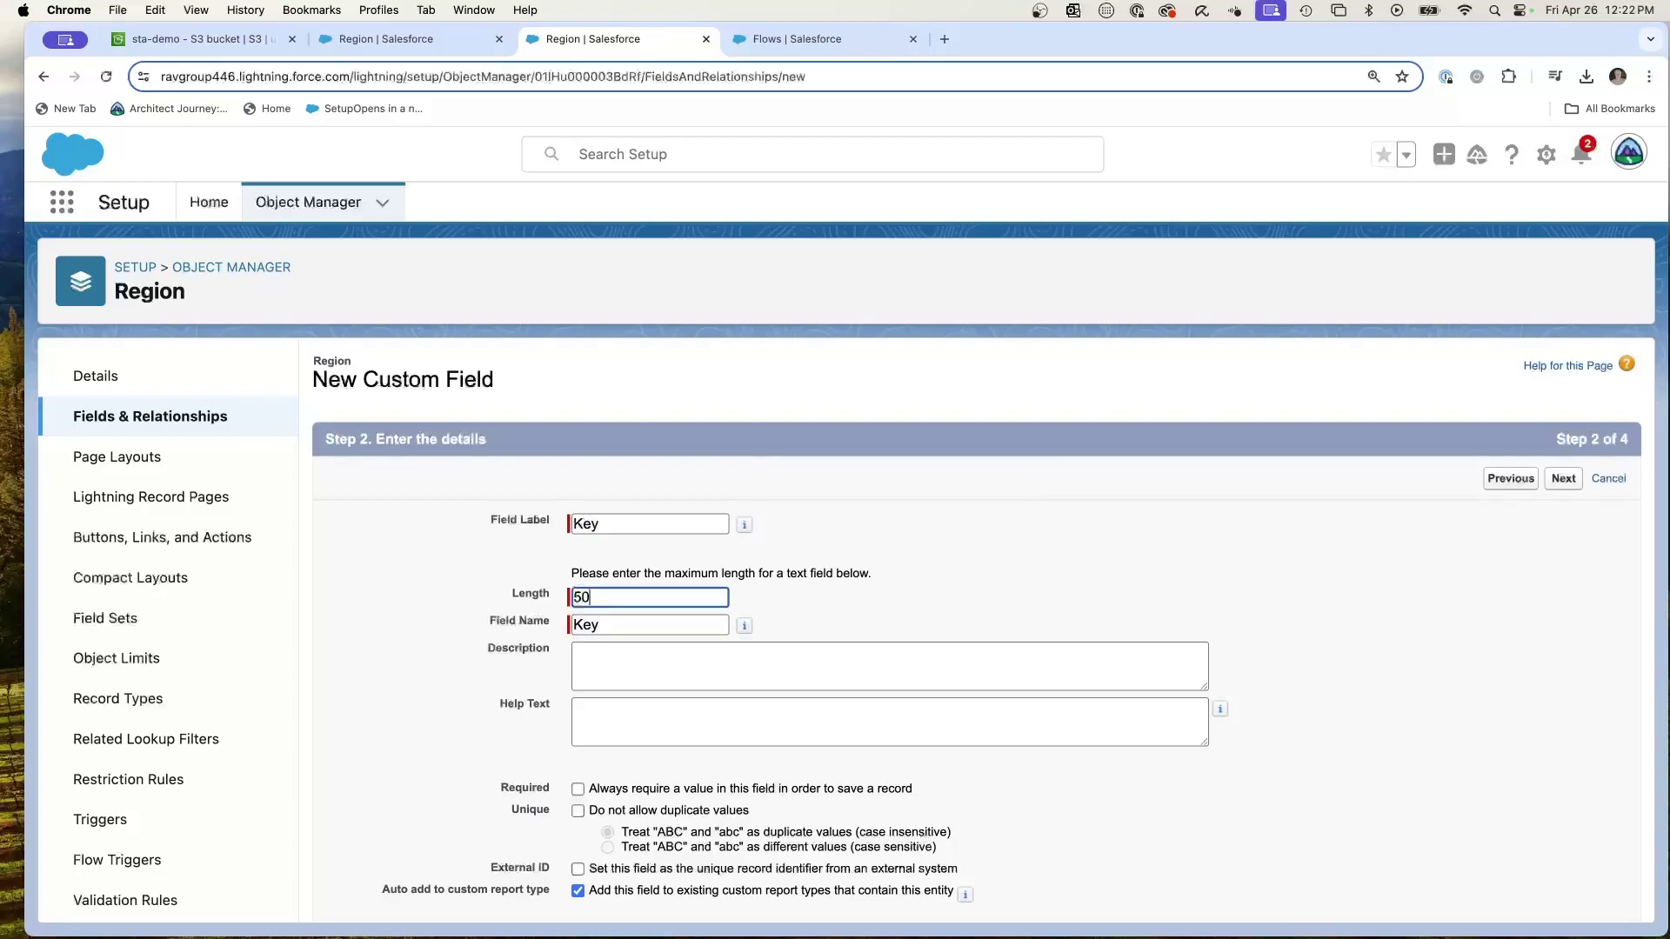
left_click(1564, 480)
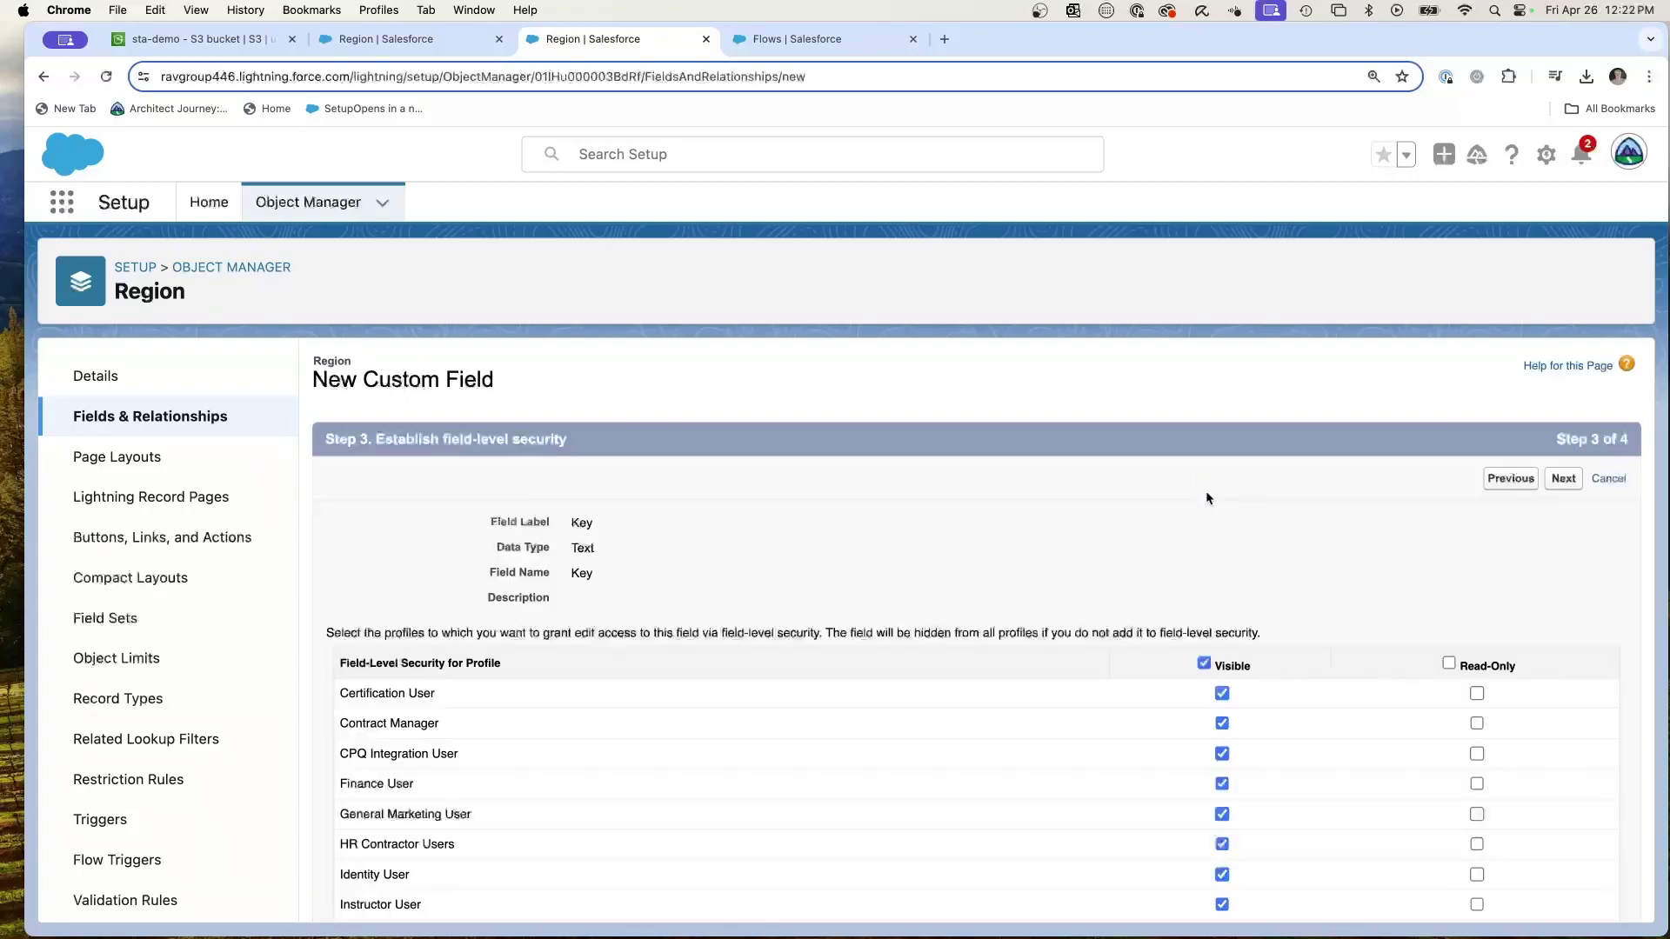
left_click(1553, 477)
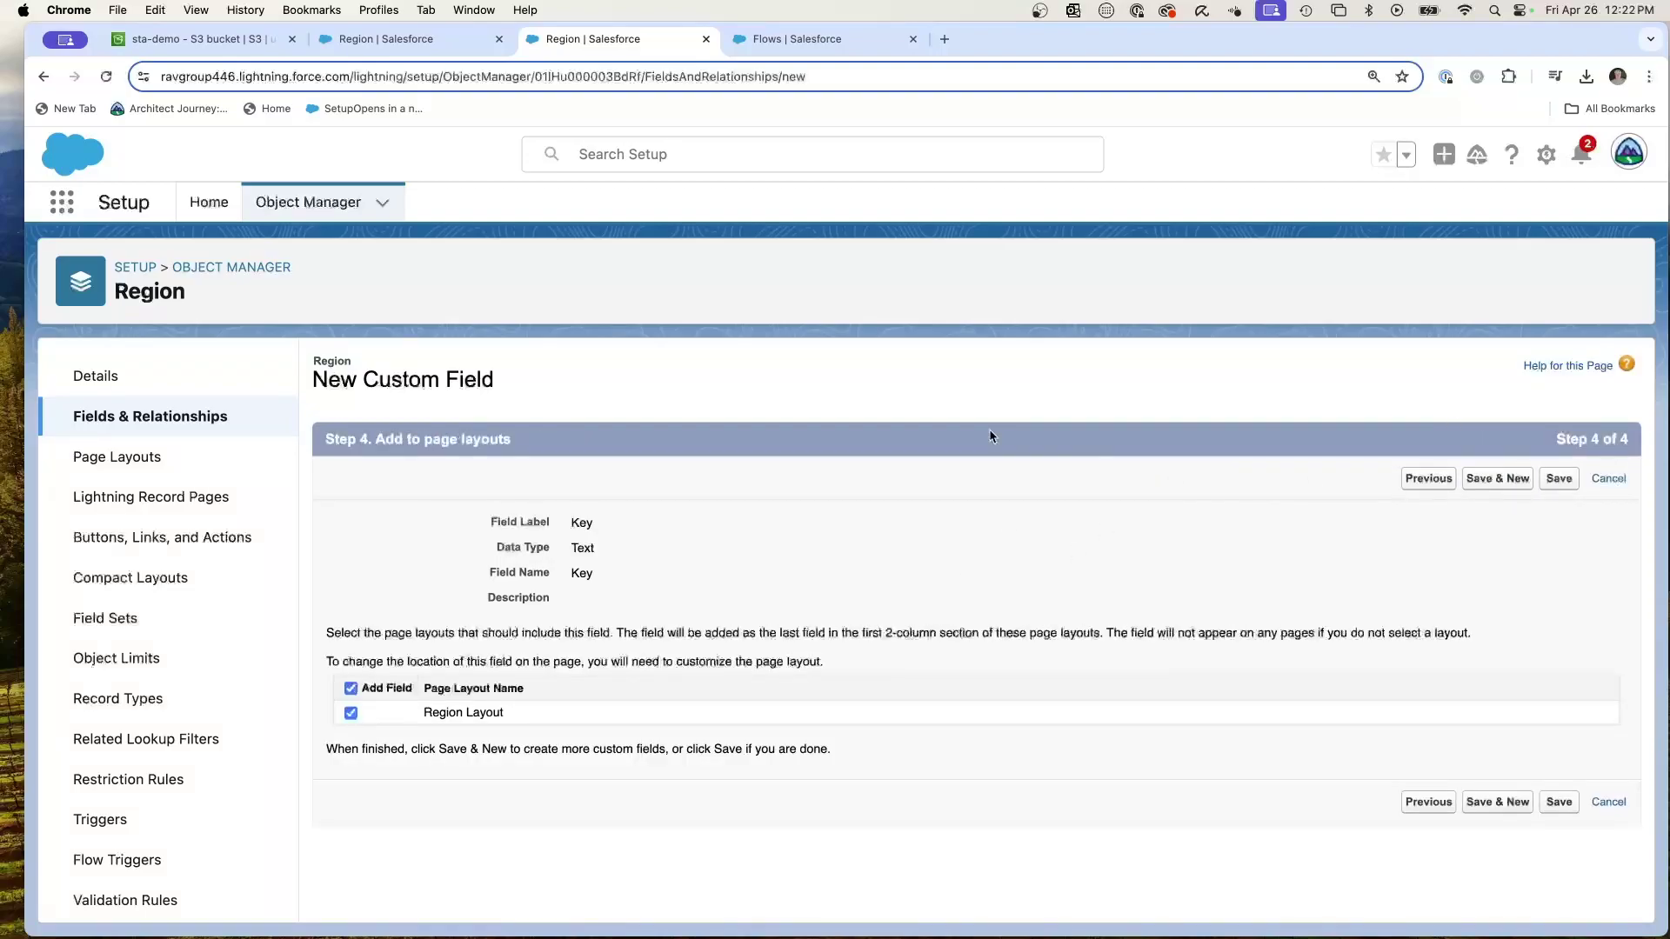
left_click(1571, 484)
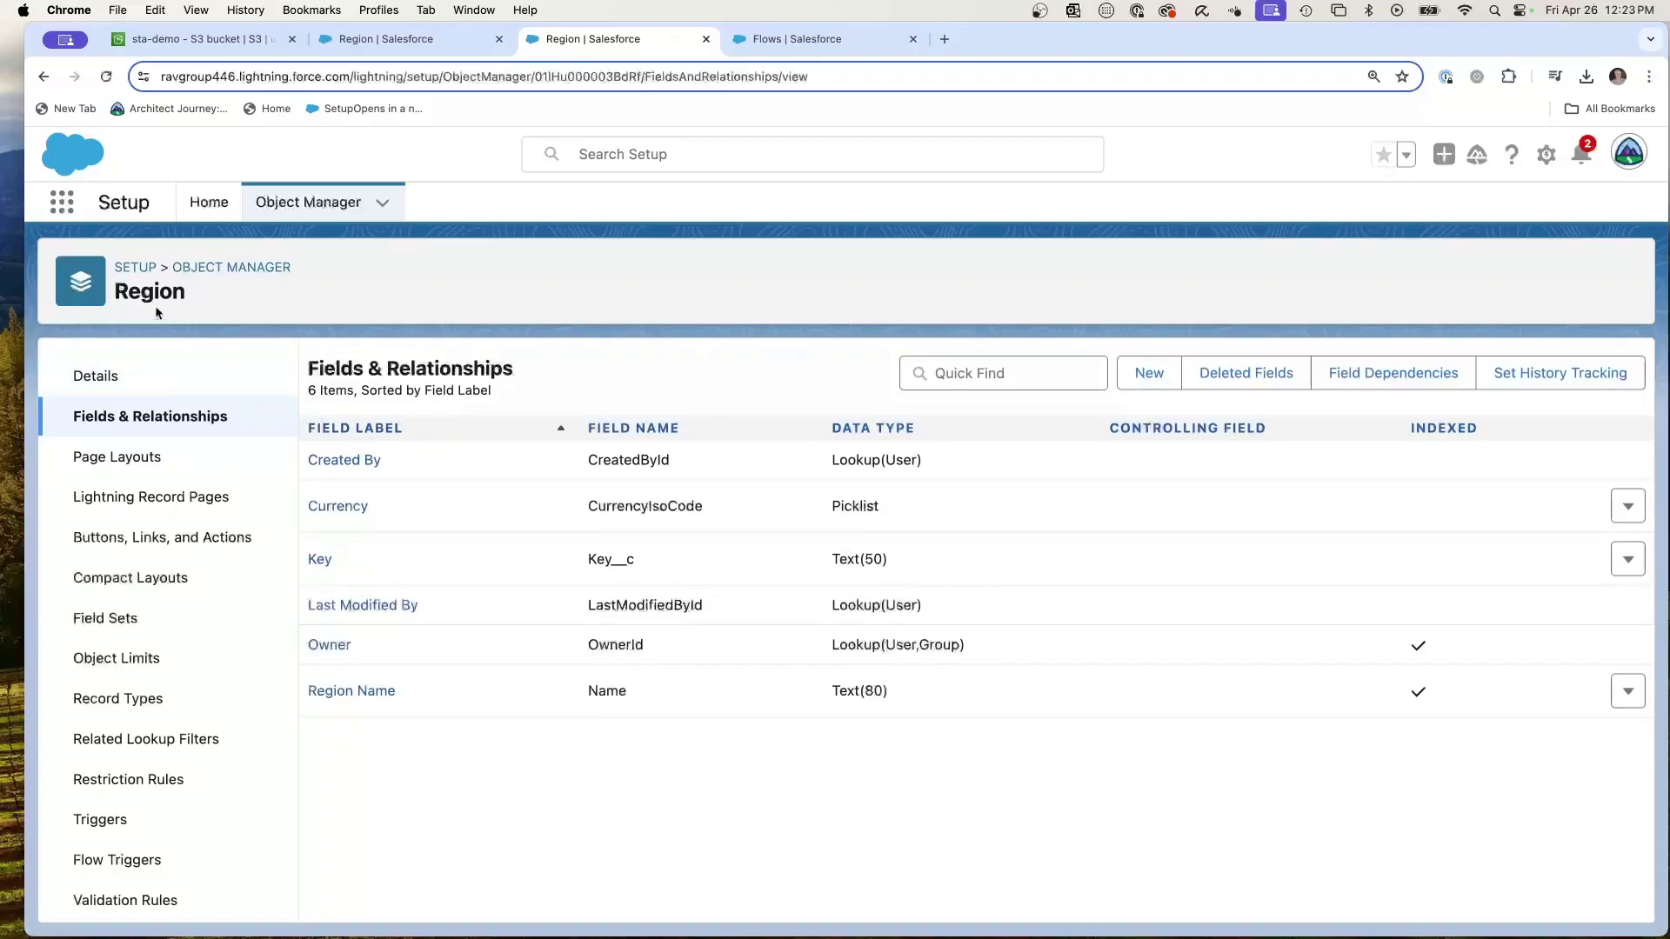
- Find the Tabs settings page by searching the Setup menu for 'tab'
left_click(137, 269)
left_click(123, 248)
type("ta")
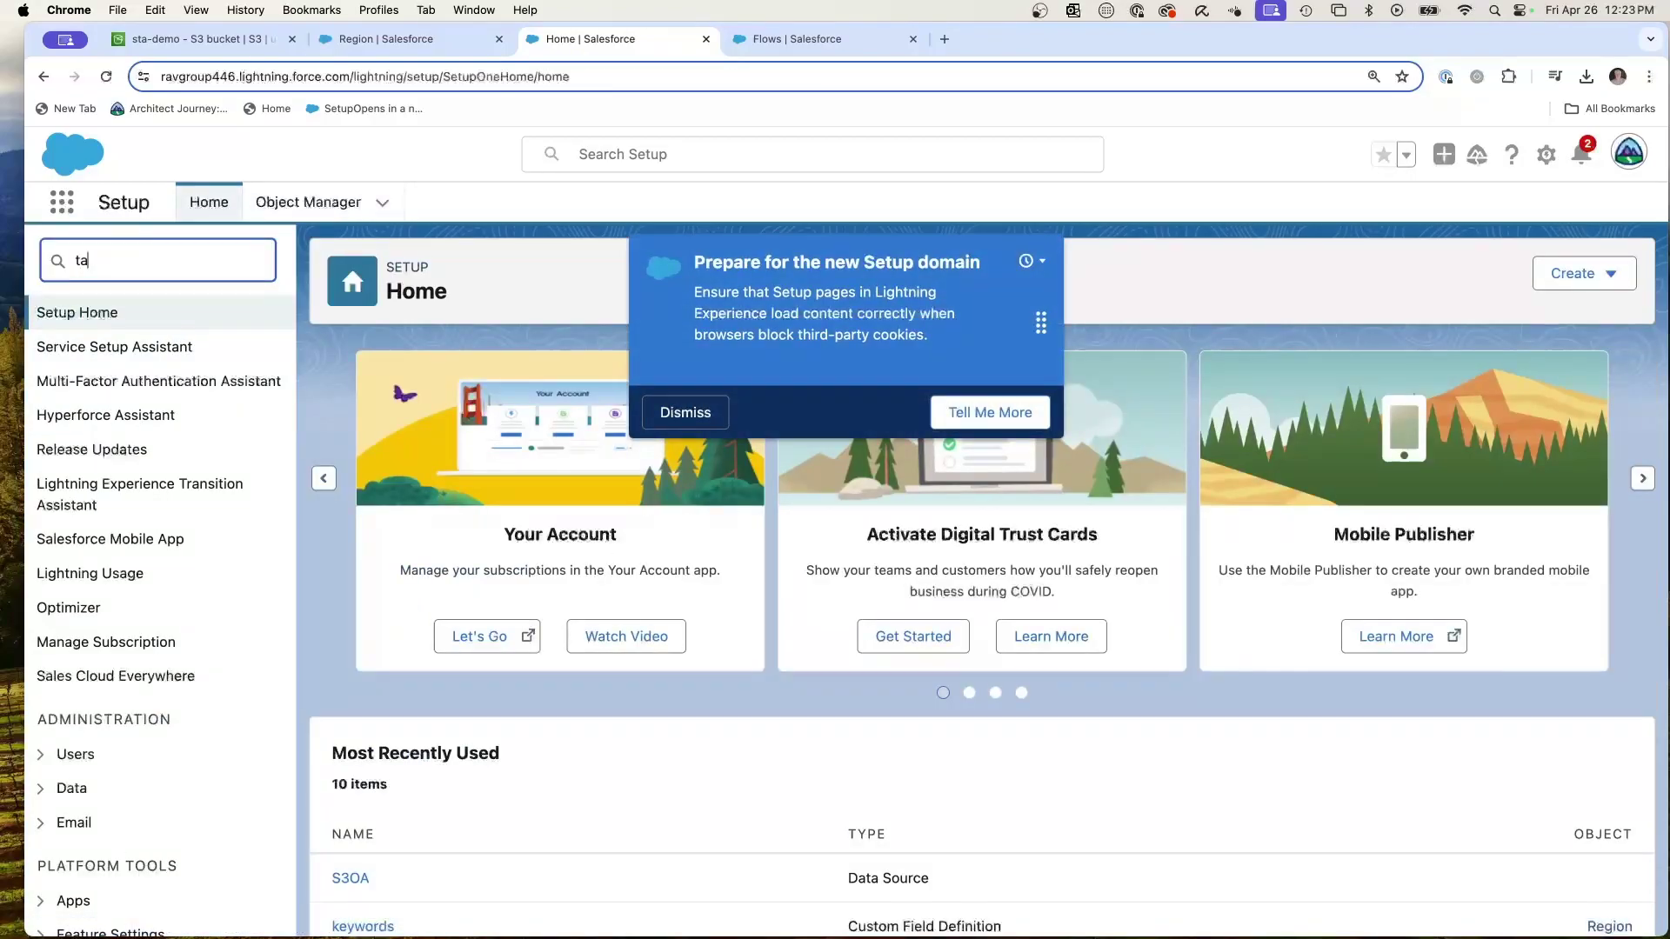
type("gb")
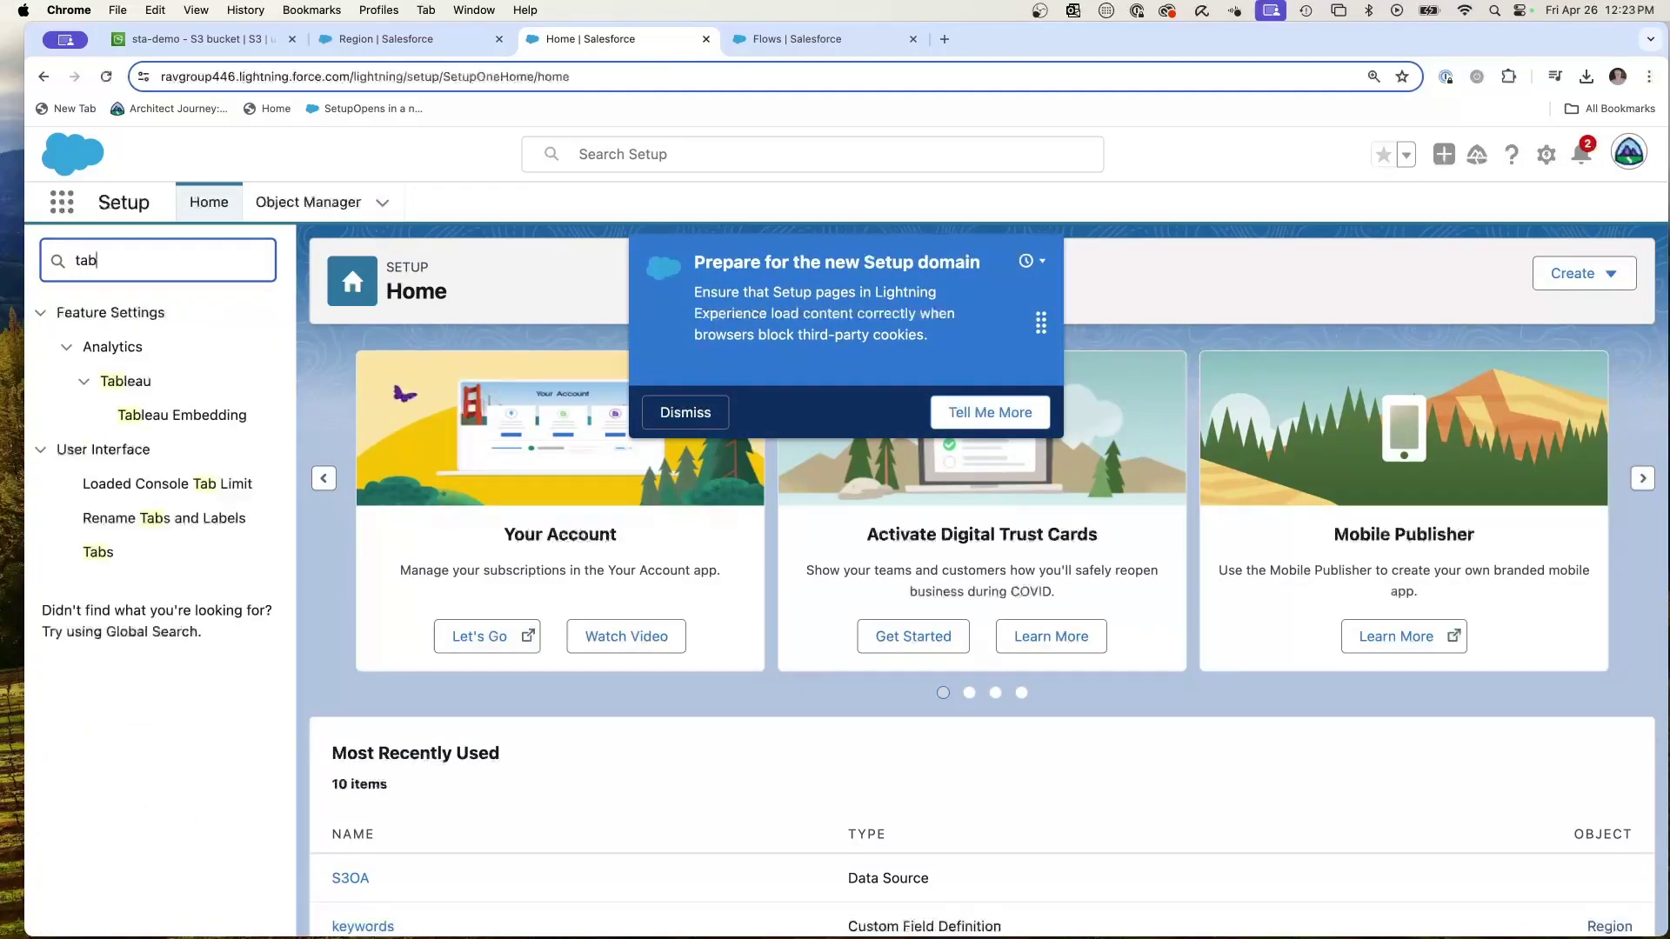
left_click(83, 555)
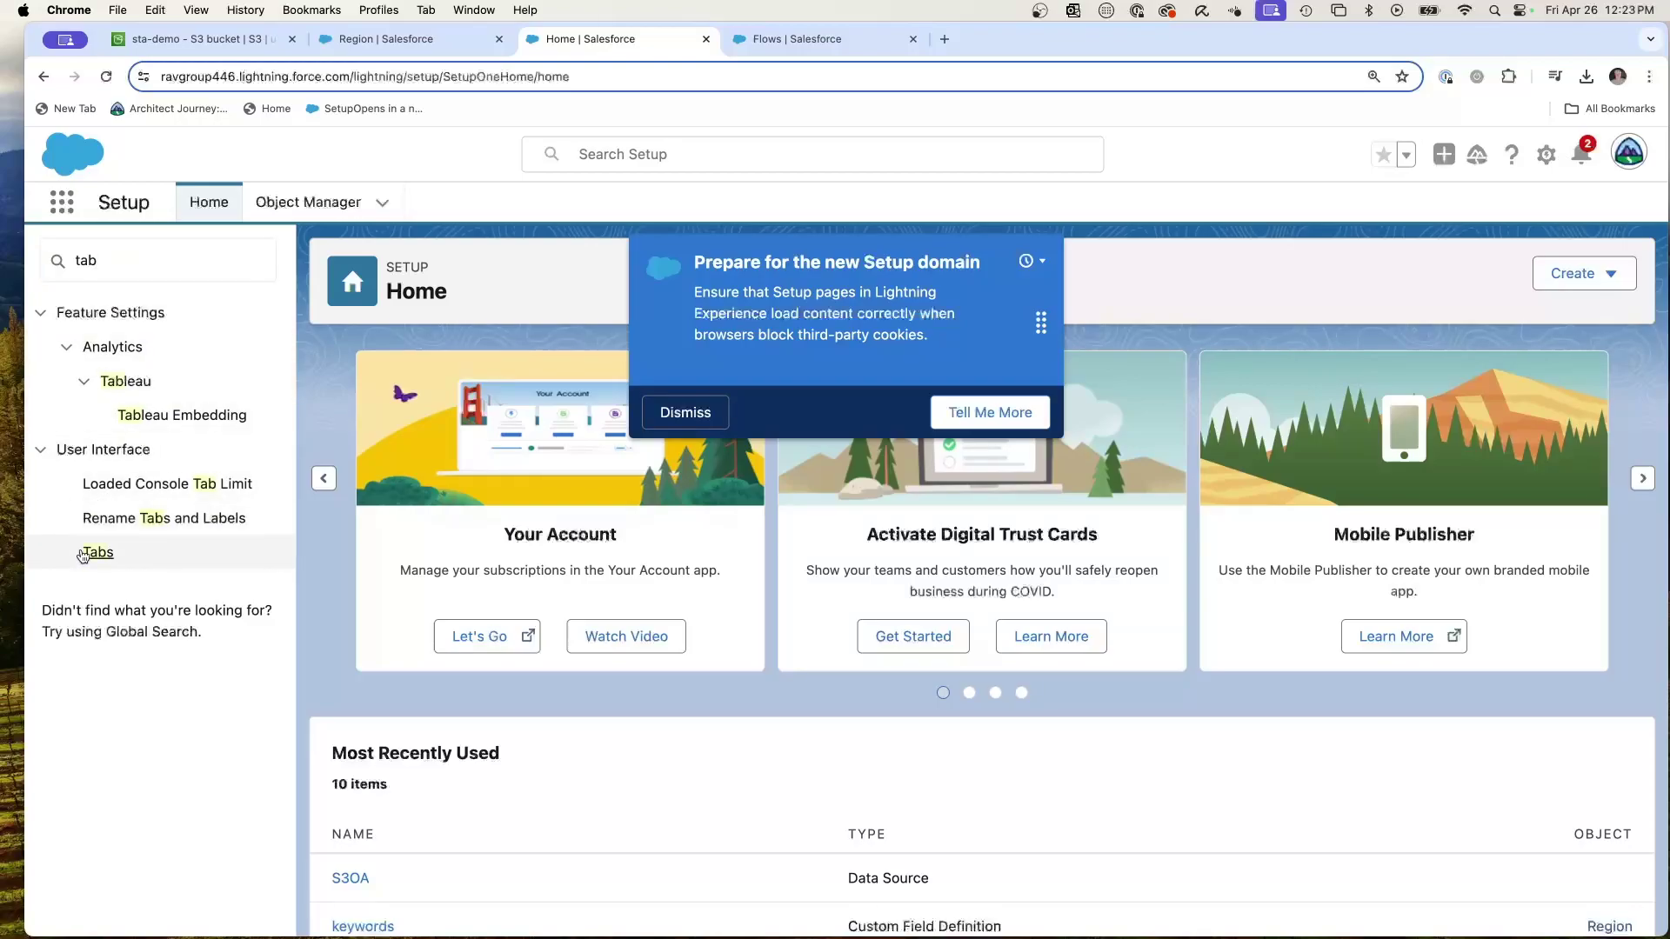
left_click(90, 555)
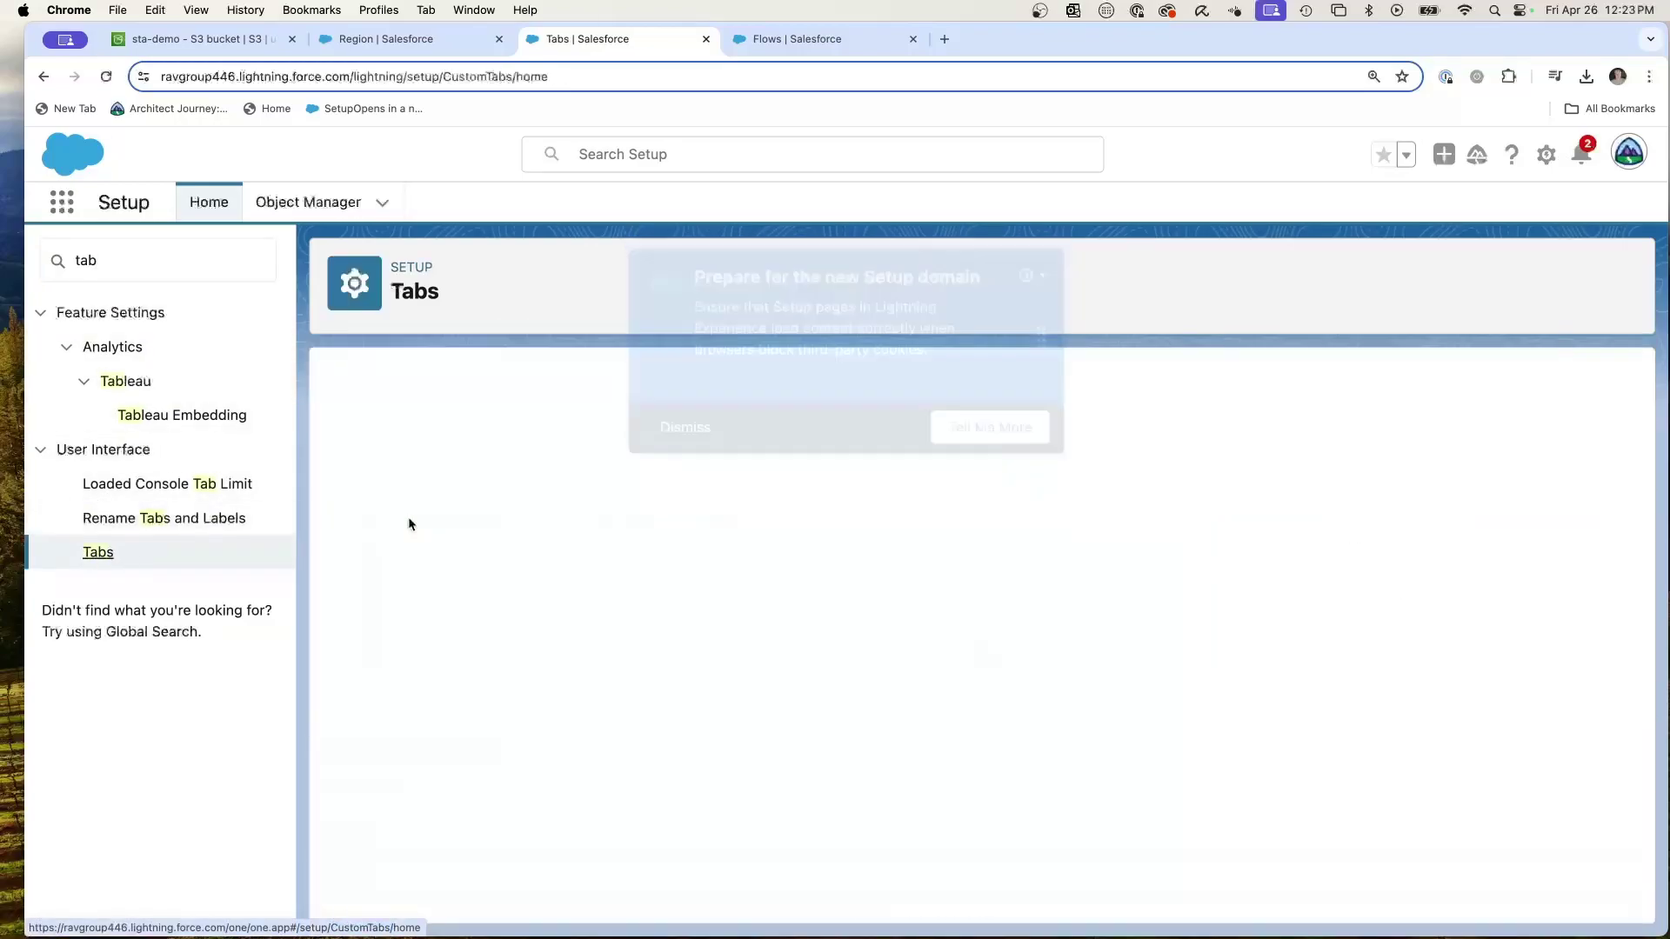
- Create a Globe-style custom object tab for Region, visible to all profiles and apps
left_click(750, 540)
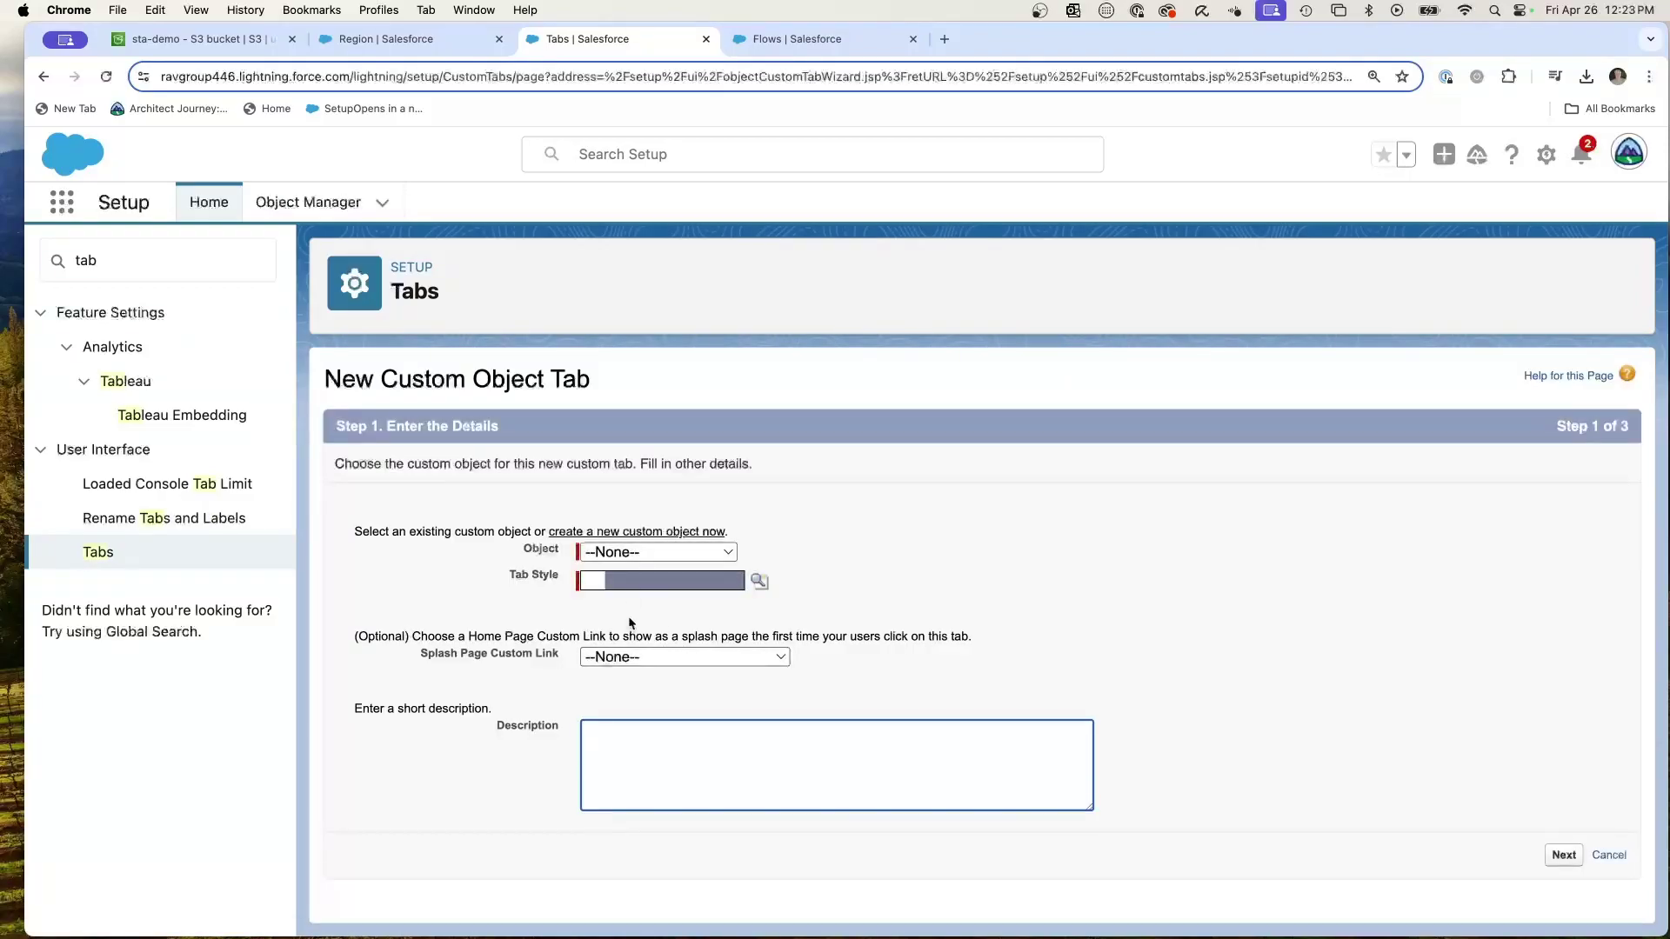
left_click(622, 549)
left_click(620, 668)
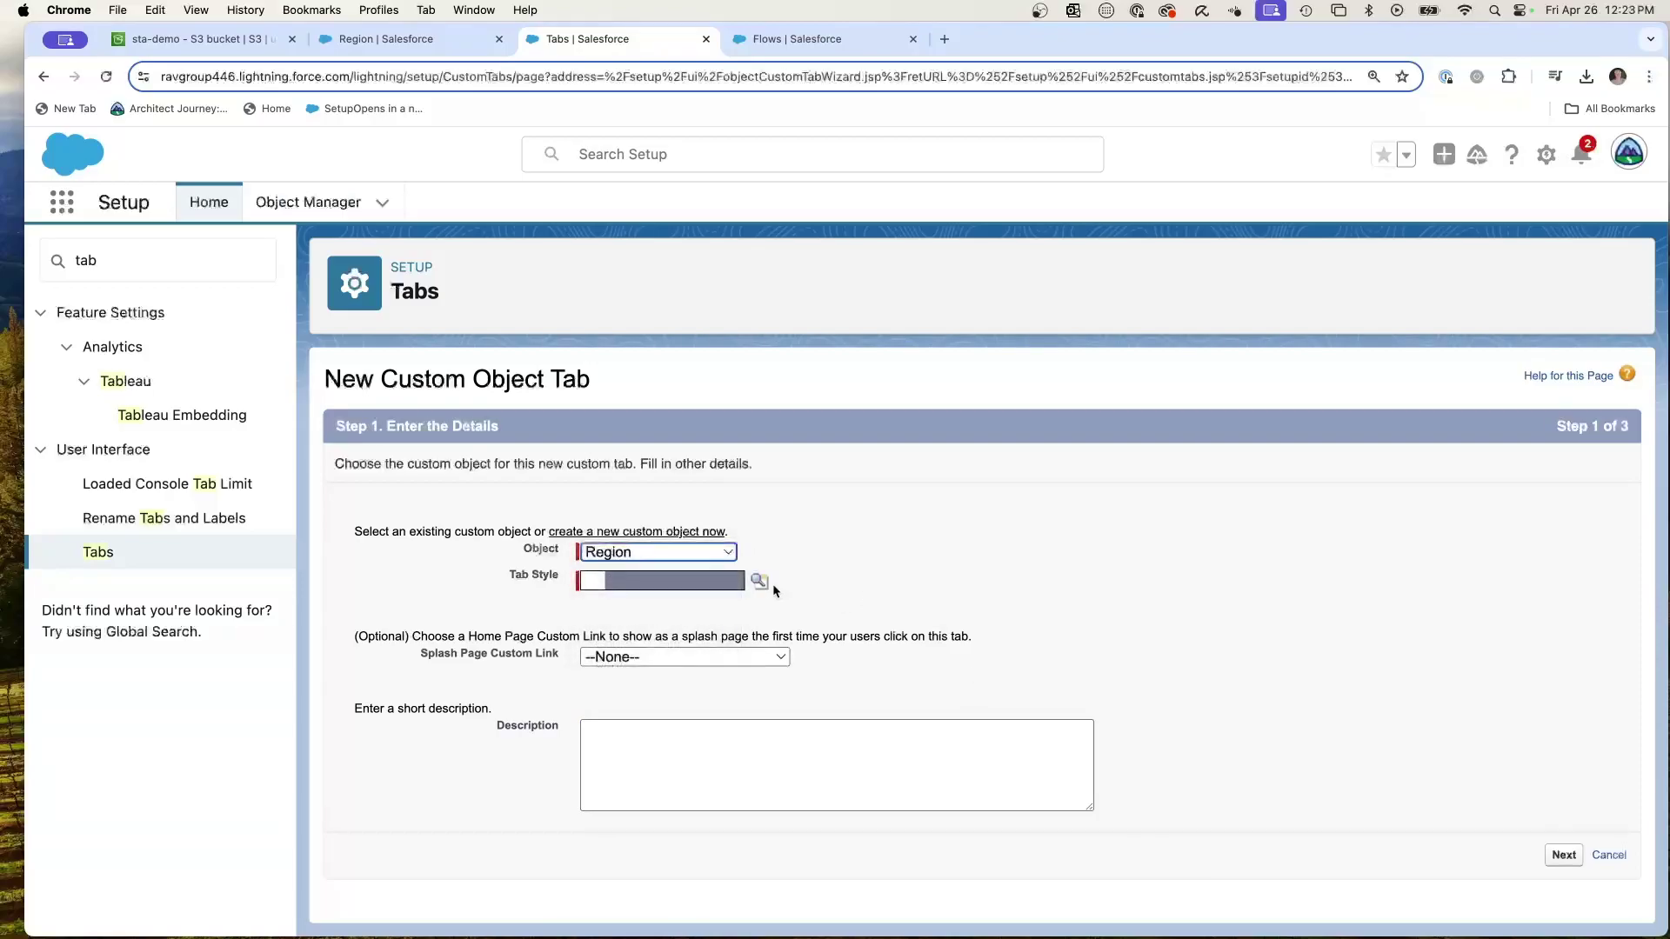
left_click(759, 581)
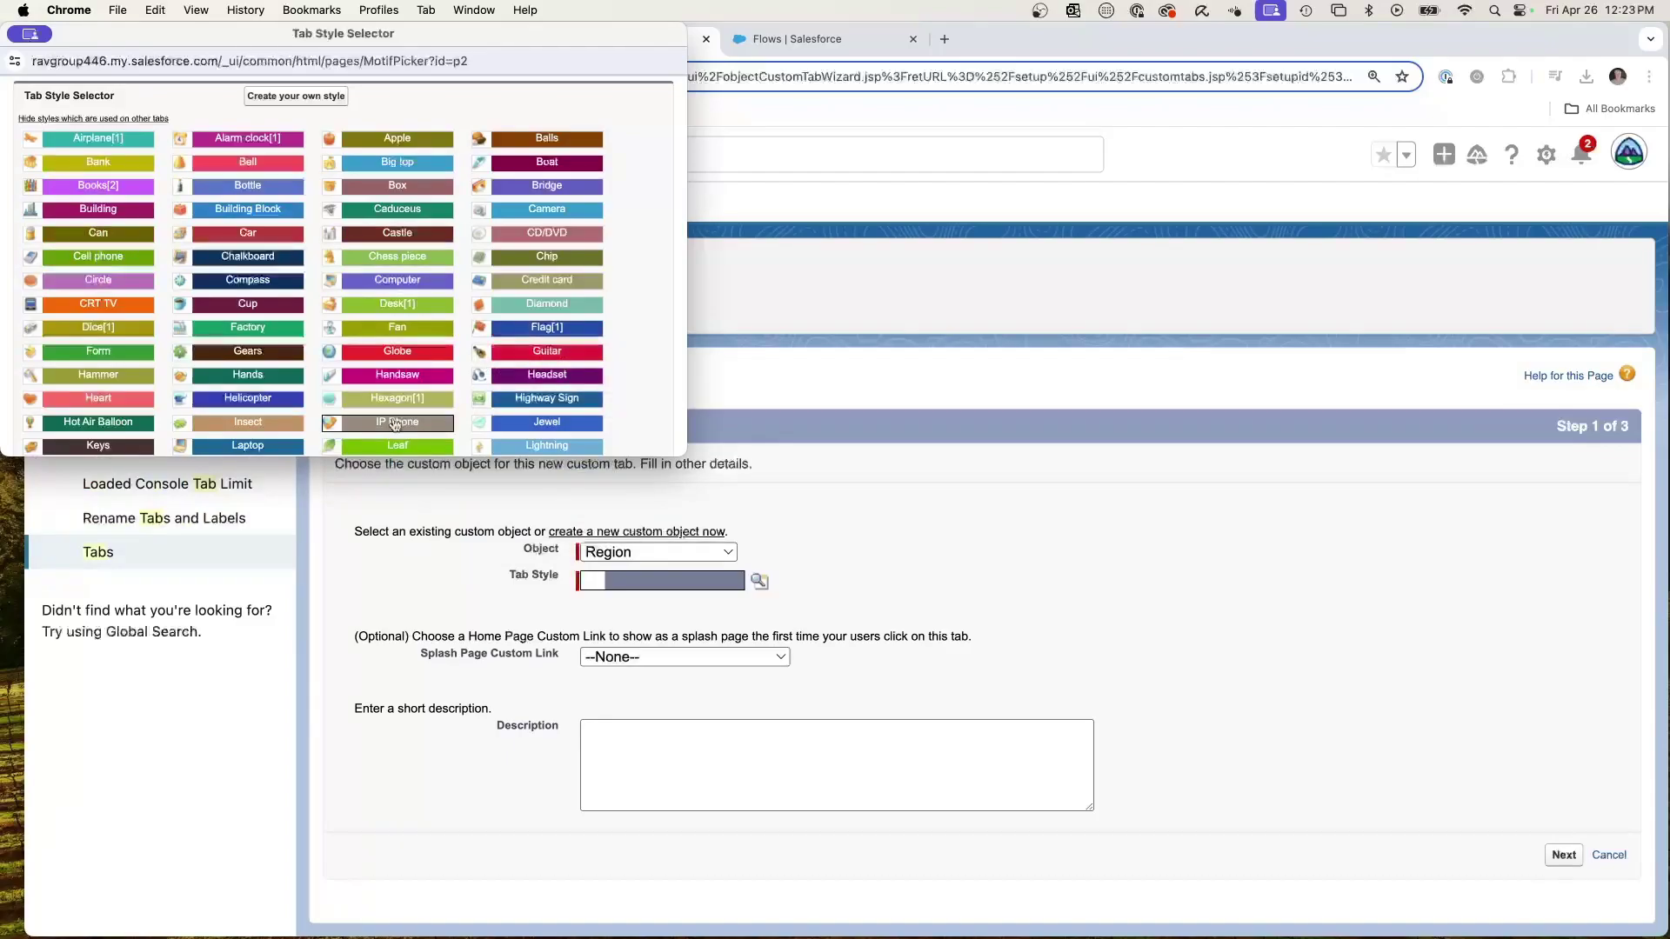
left_click(398, 352)
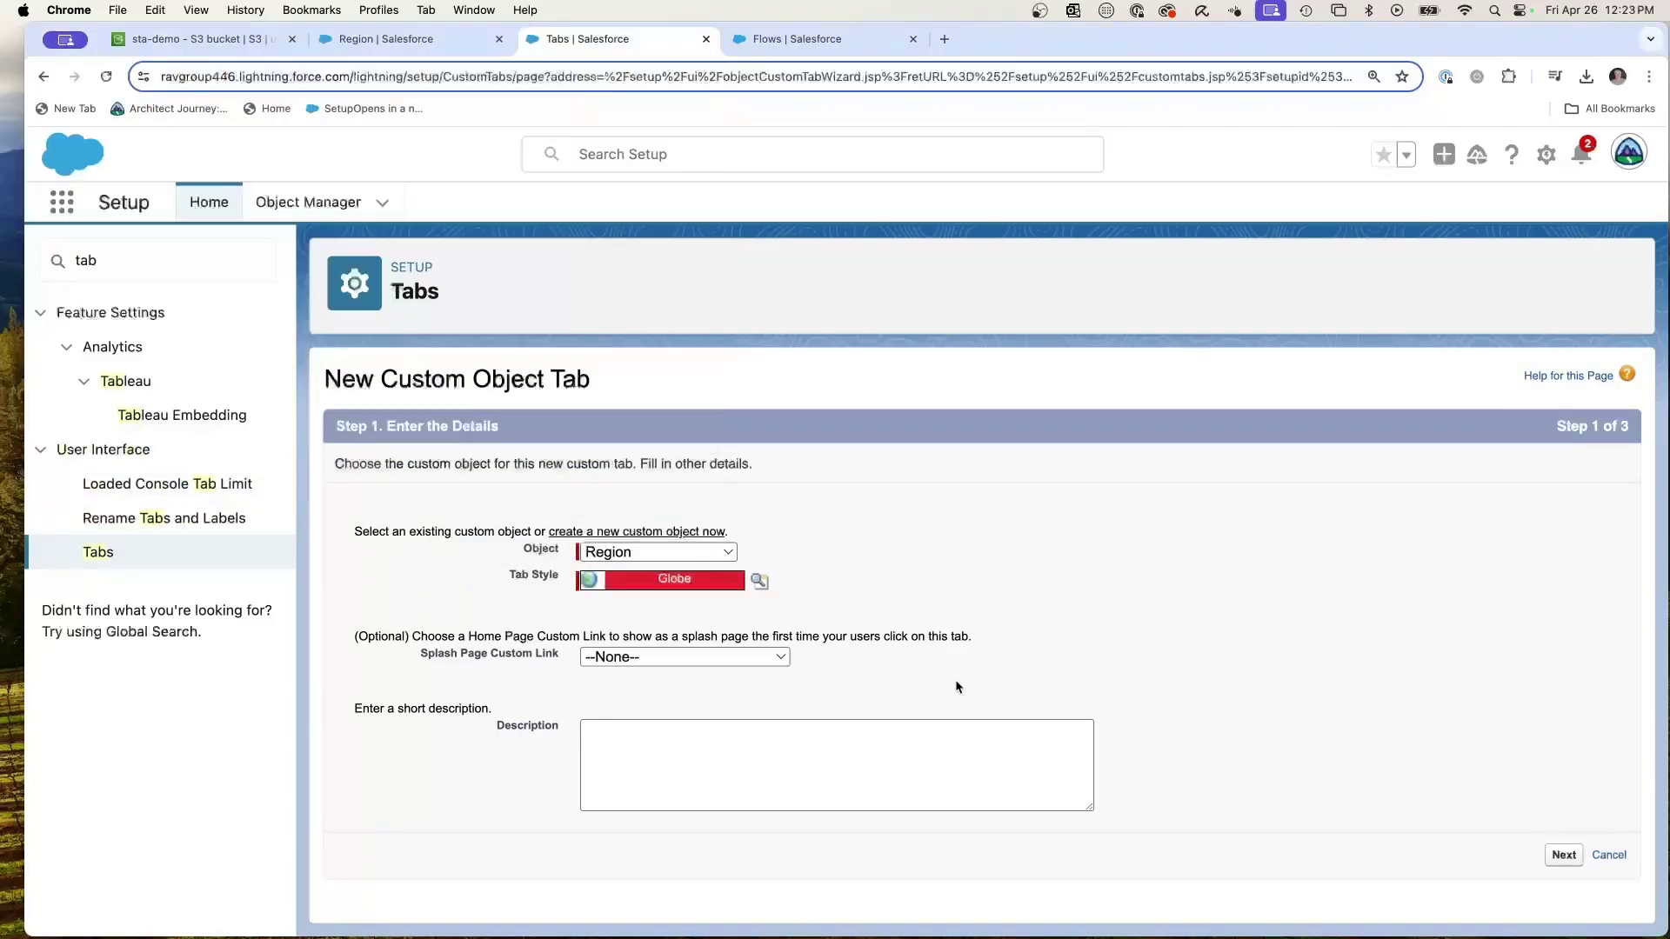
left_click(1563, 856)
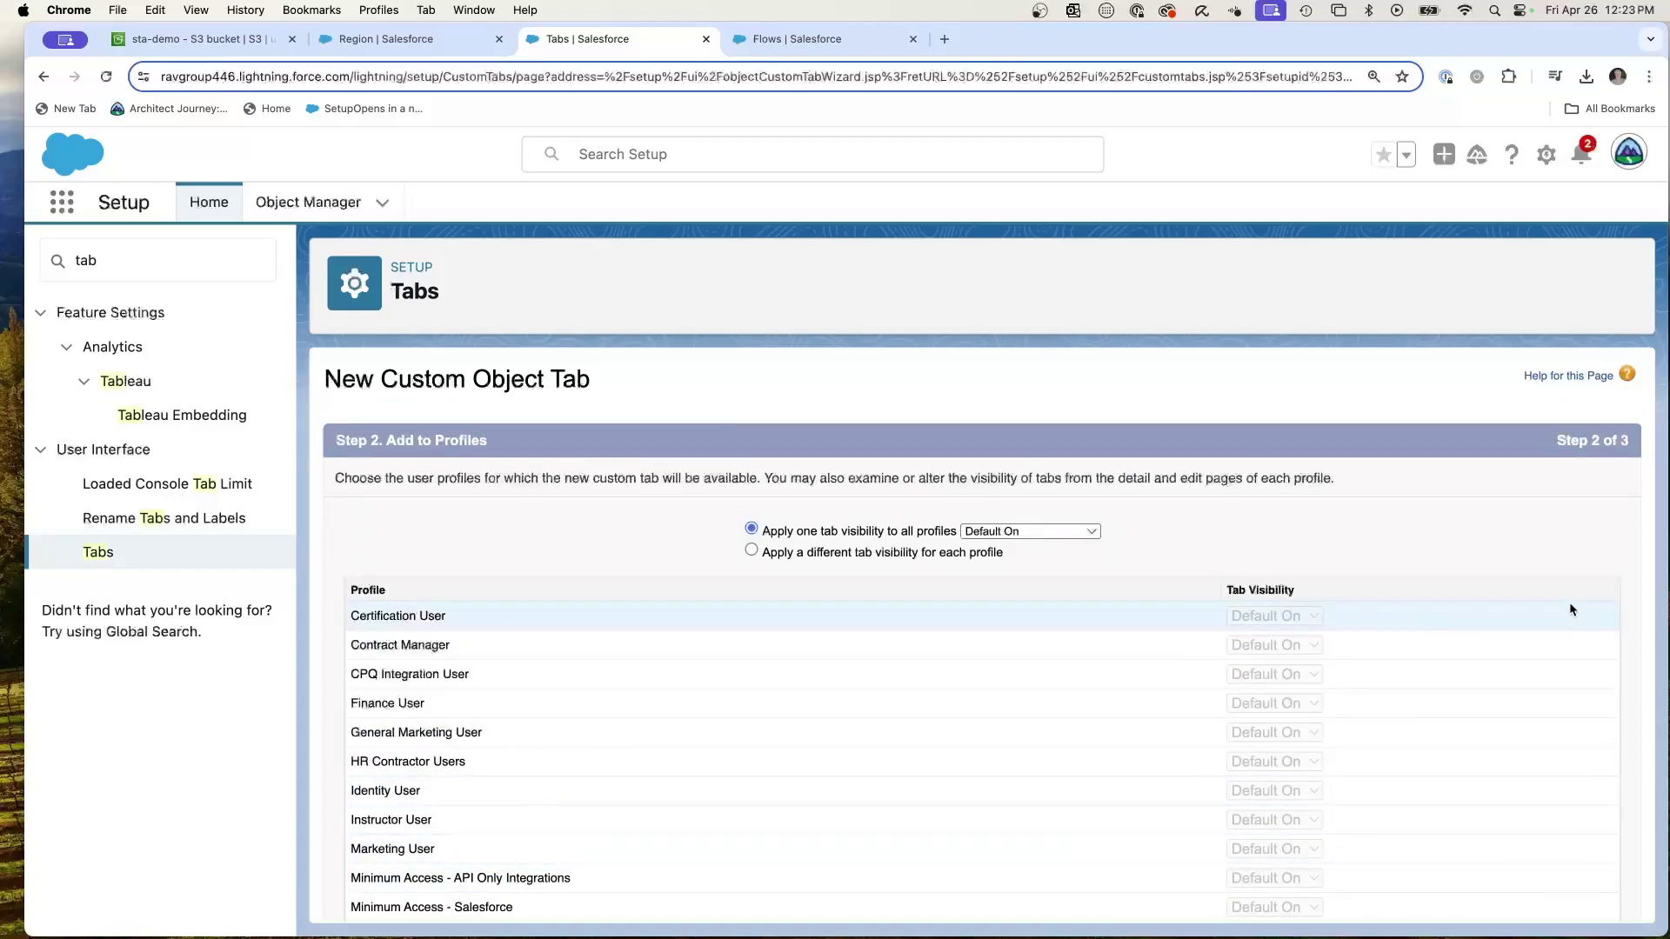
scroll(1472, 663, "down", 5)
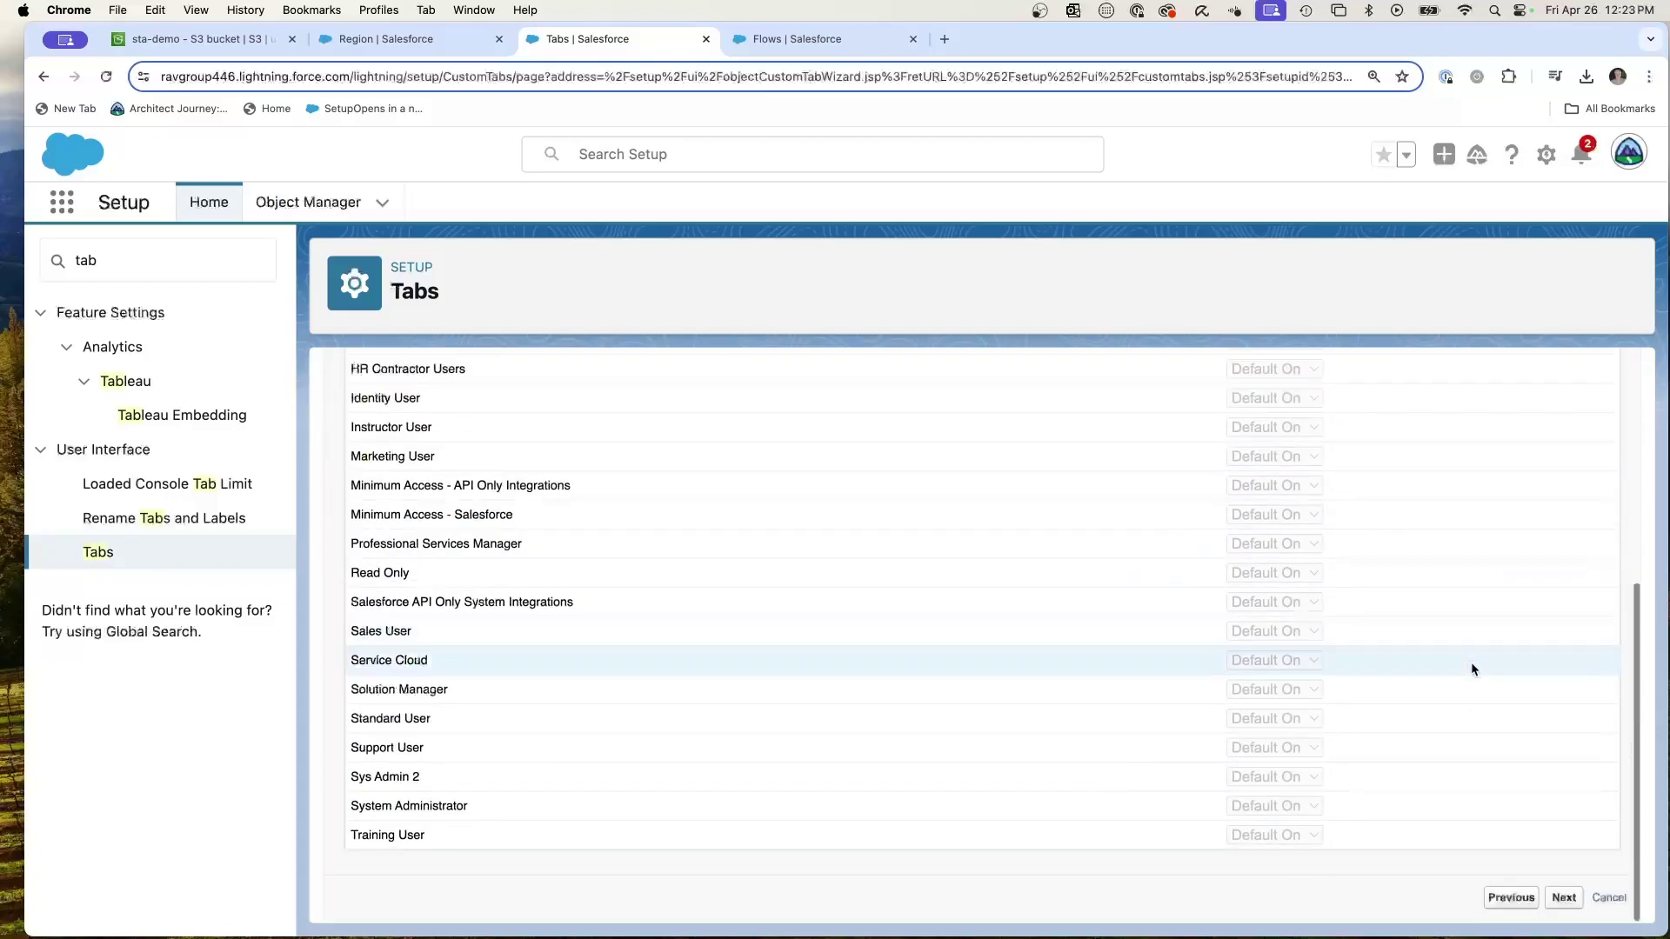
left_click(1572, 899)
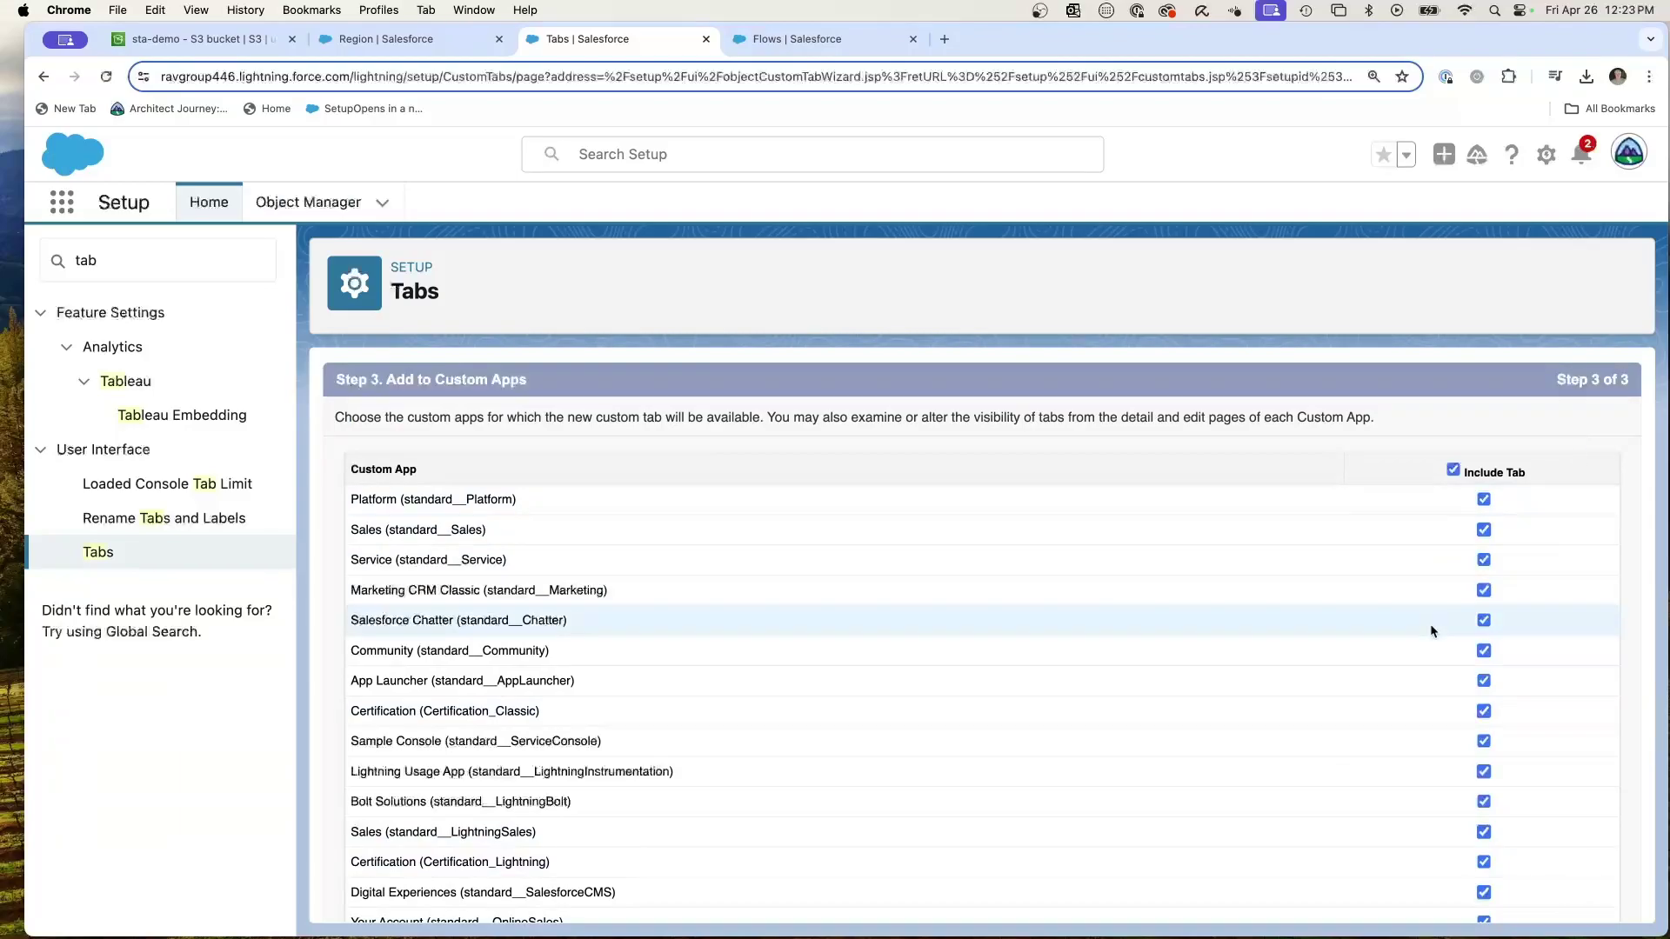
scroll(1498, 715, "down", 3)
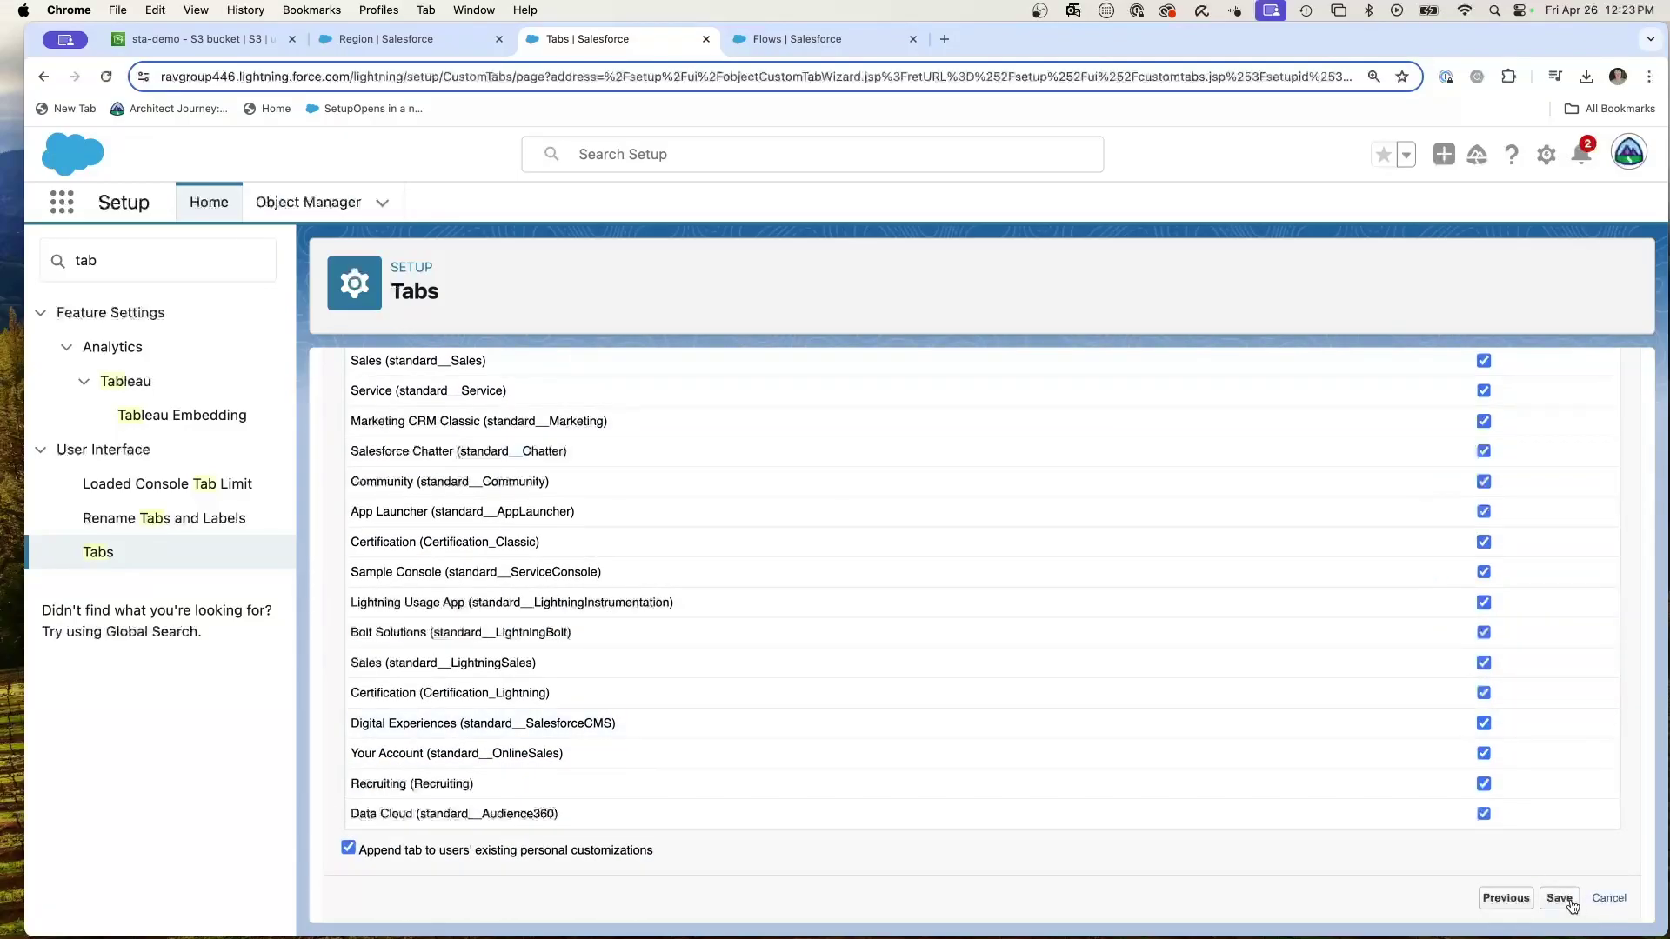
left_click(1560, 899)
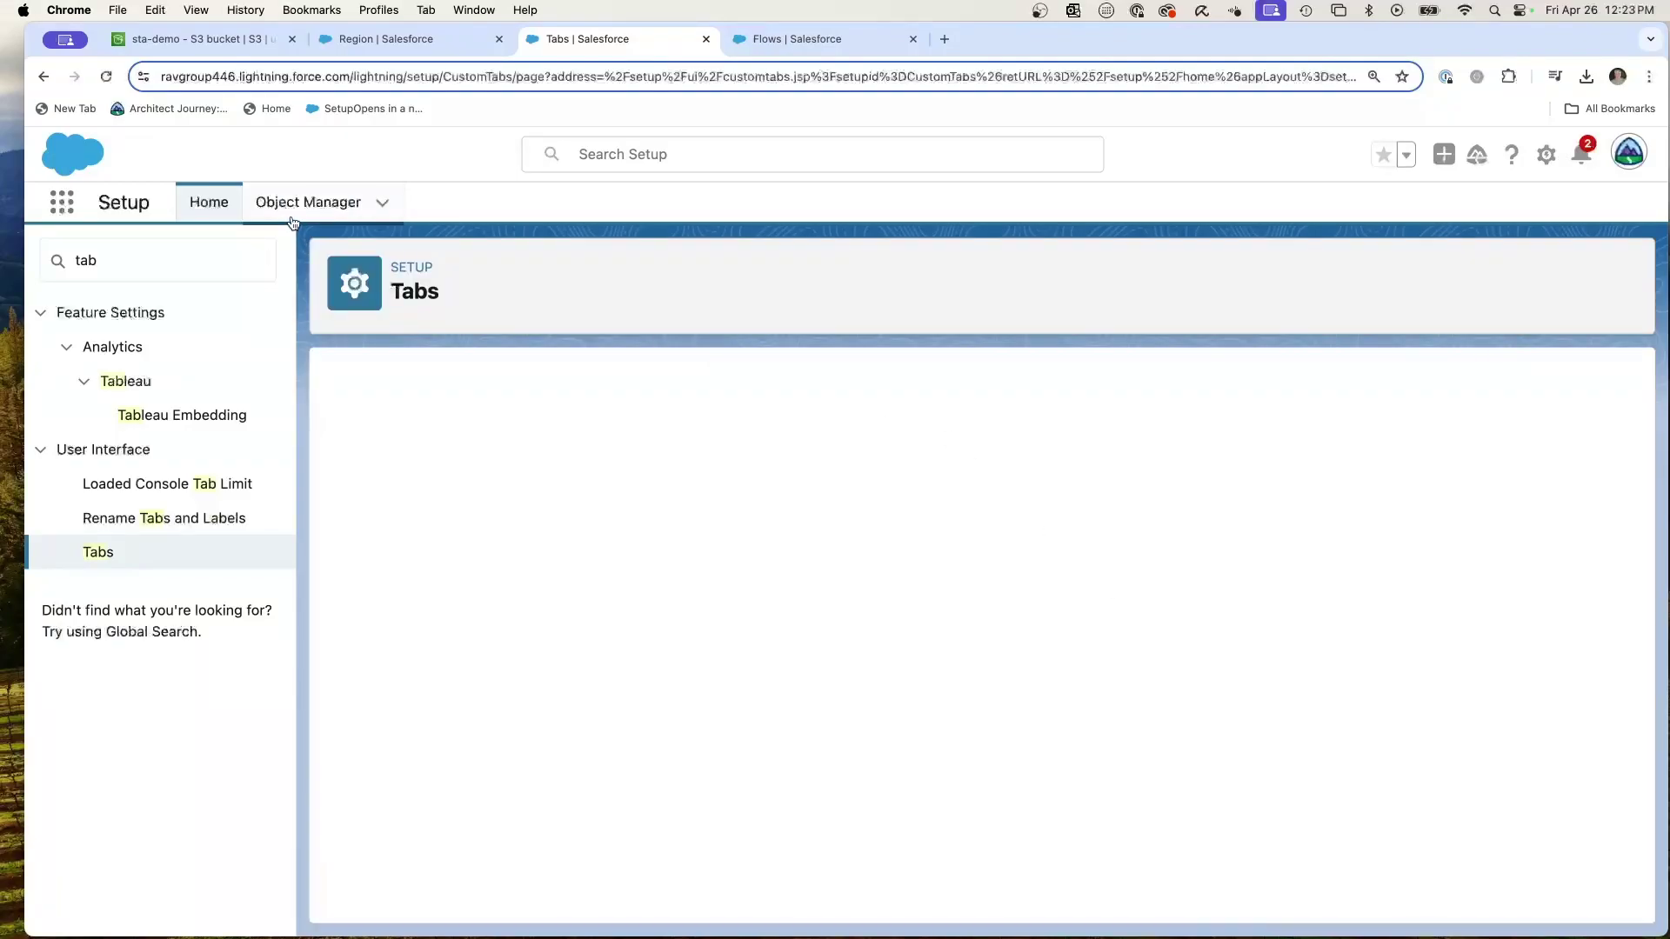
- View the empty Regions All list via App Launcher search 'reg', then return to Region Mappings
left_click(60, 202)
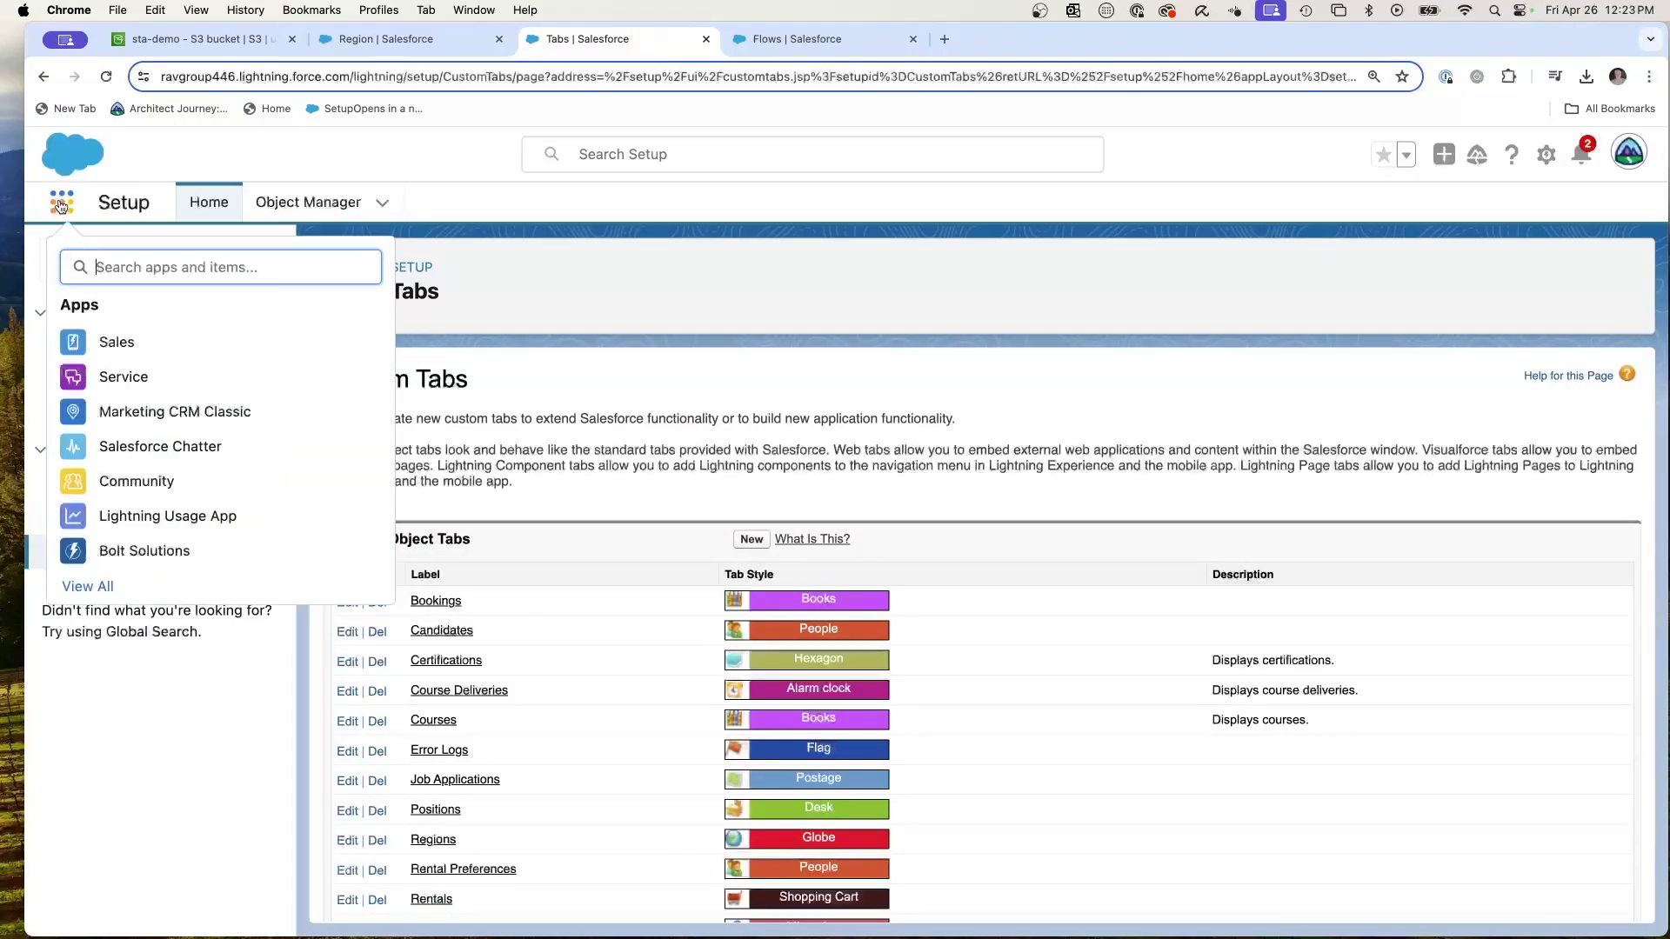
type("reg")
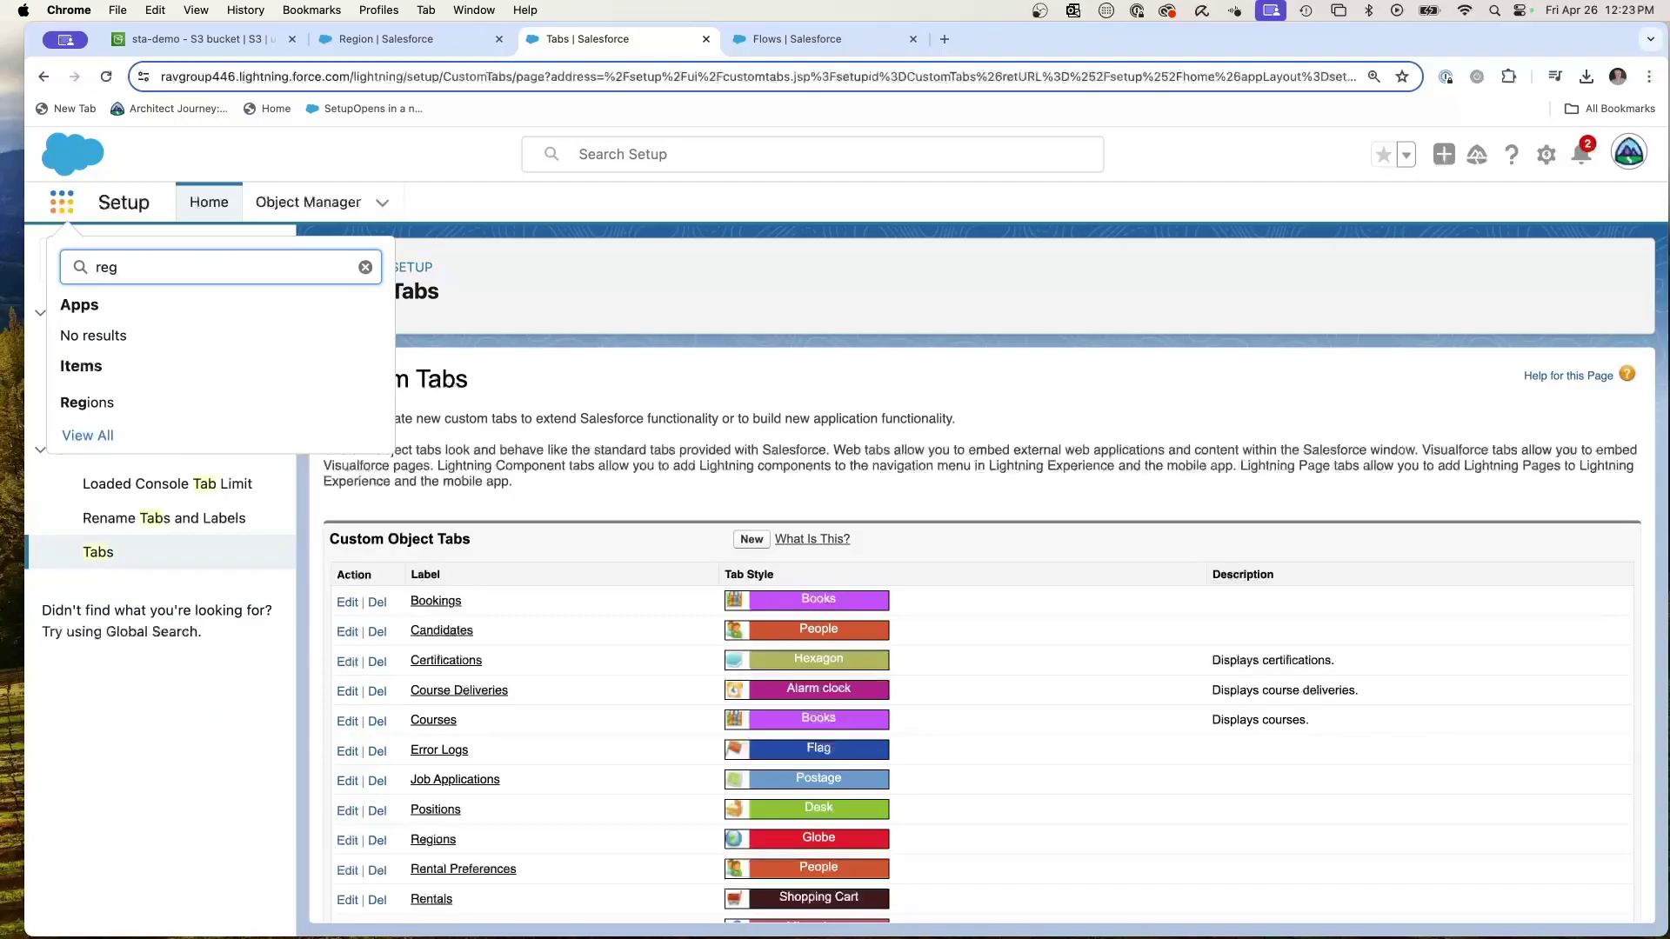
left_click(95, 402)
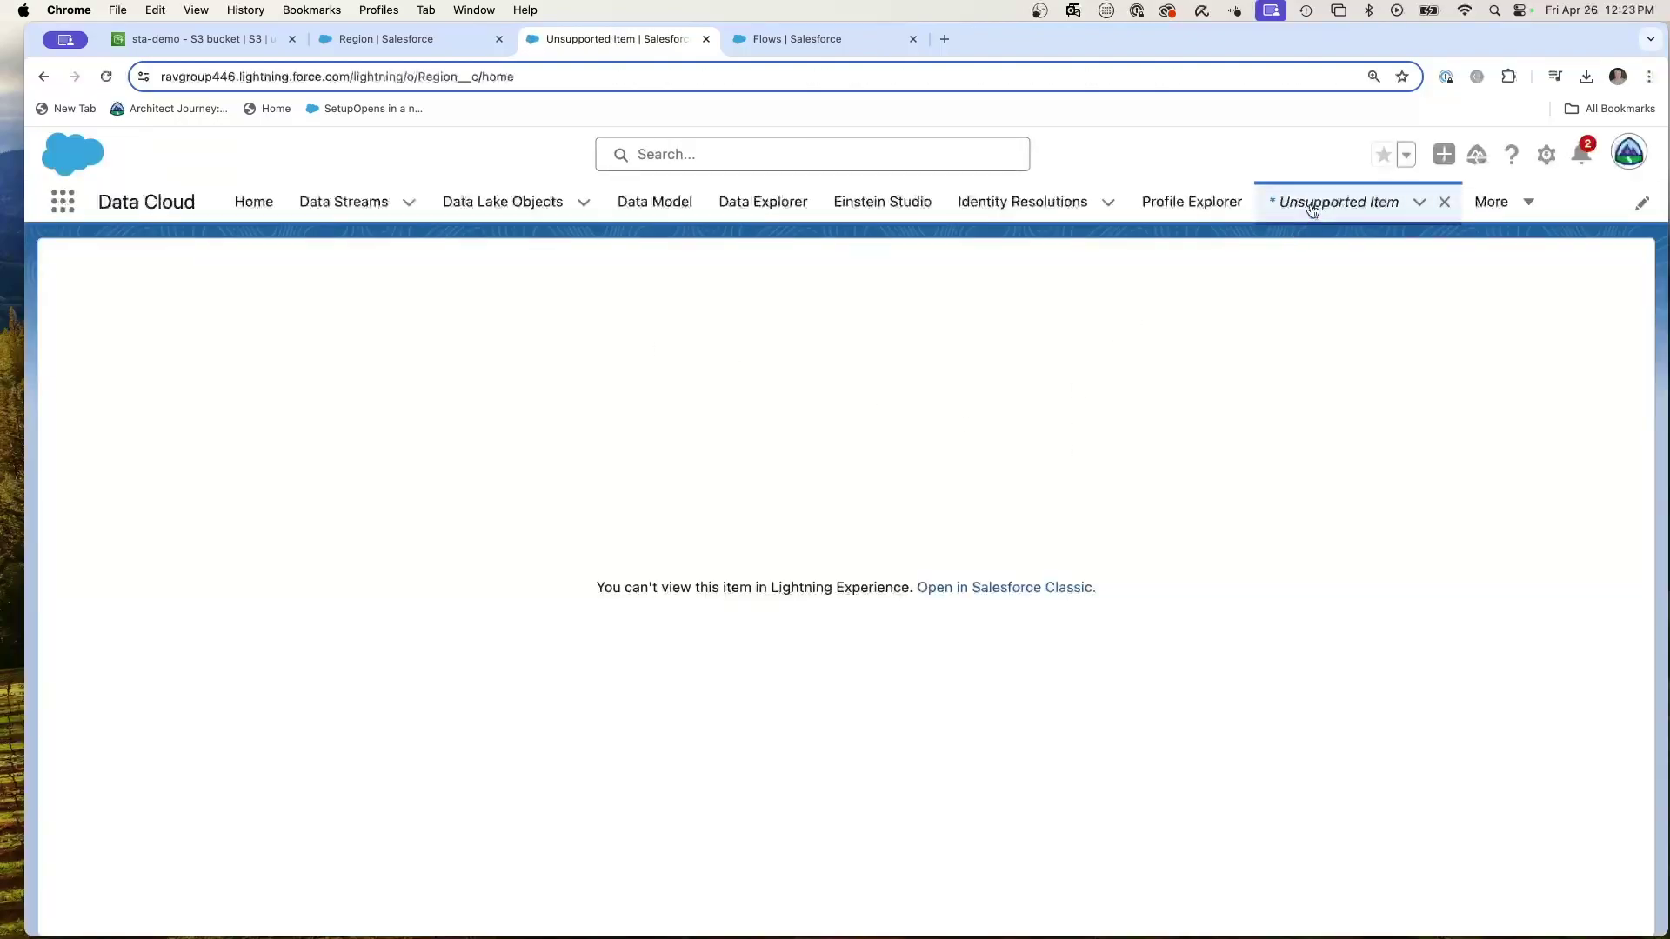
left_click(106, 77)
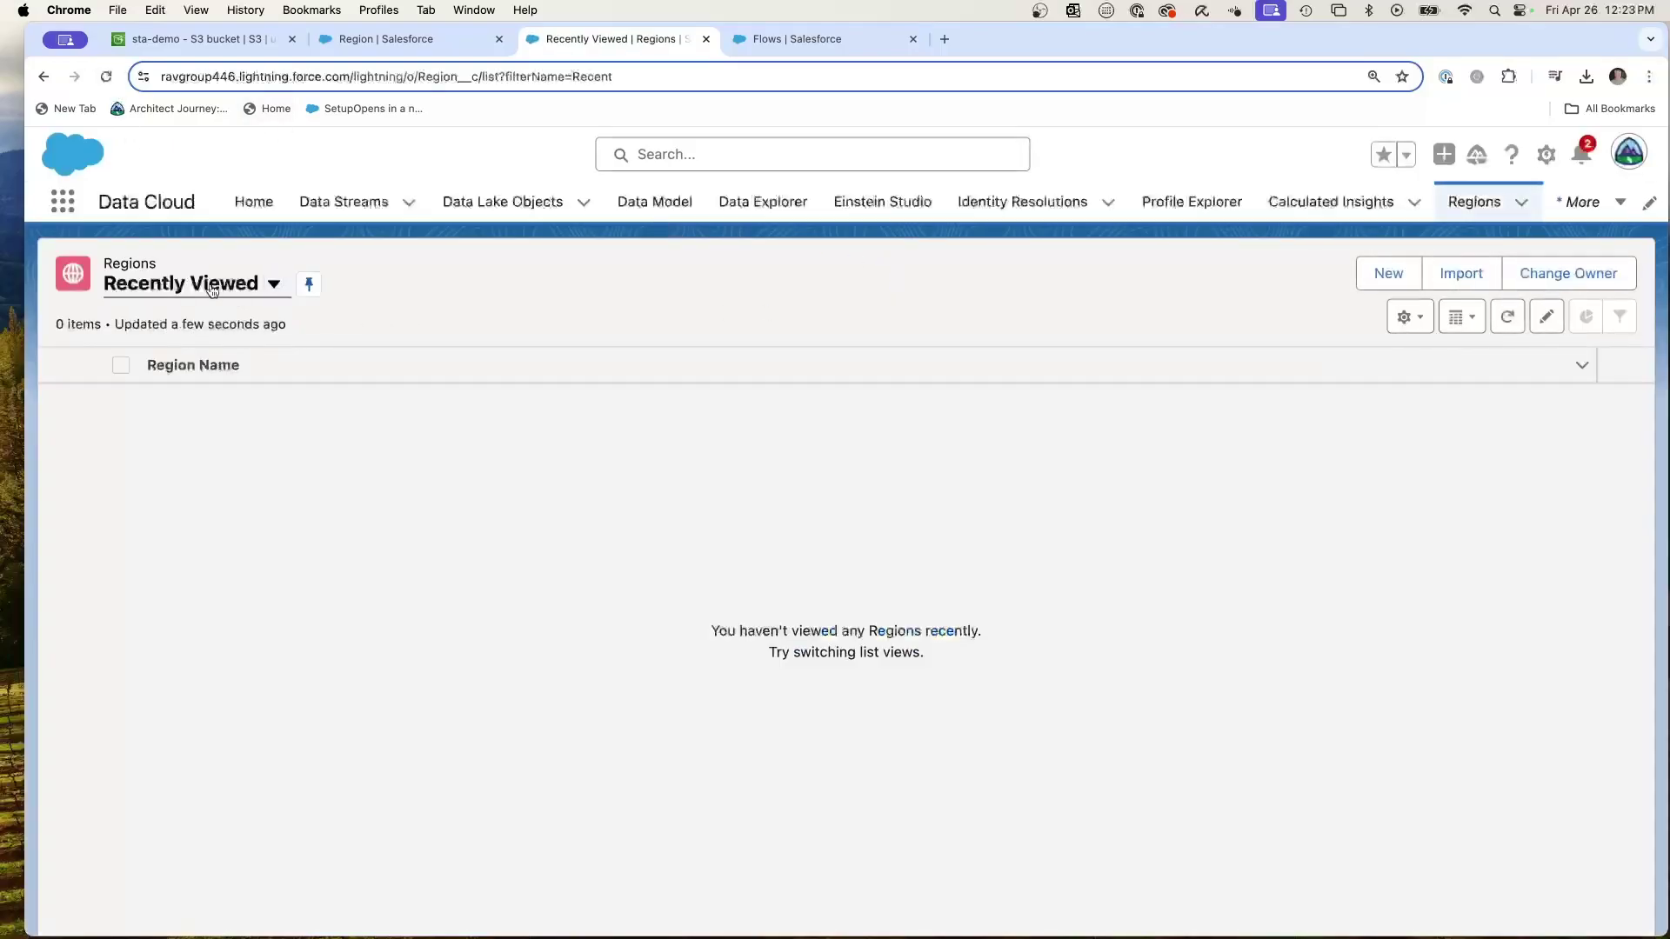
left_click(207, 292)
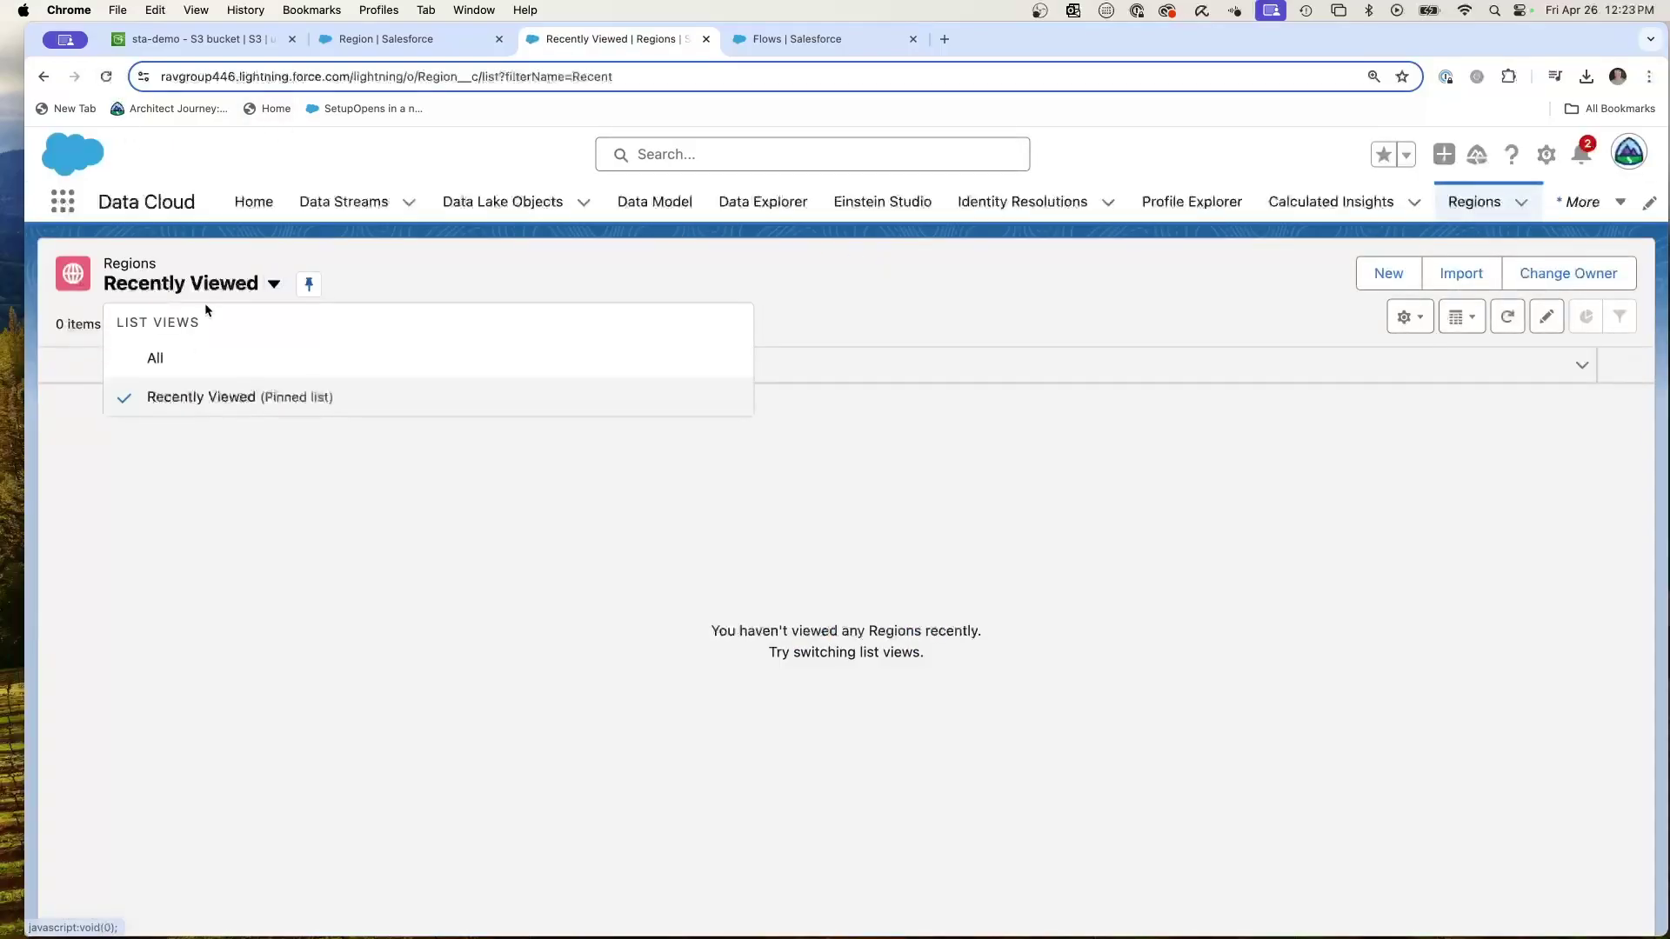
left_click(175, 357)
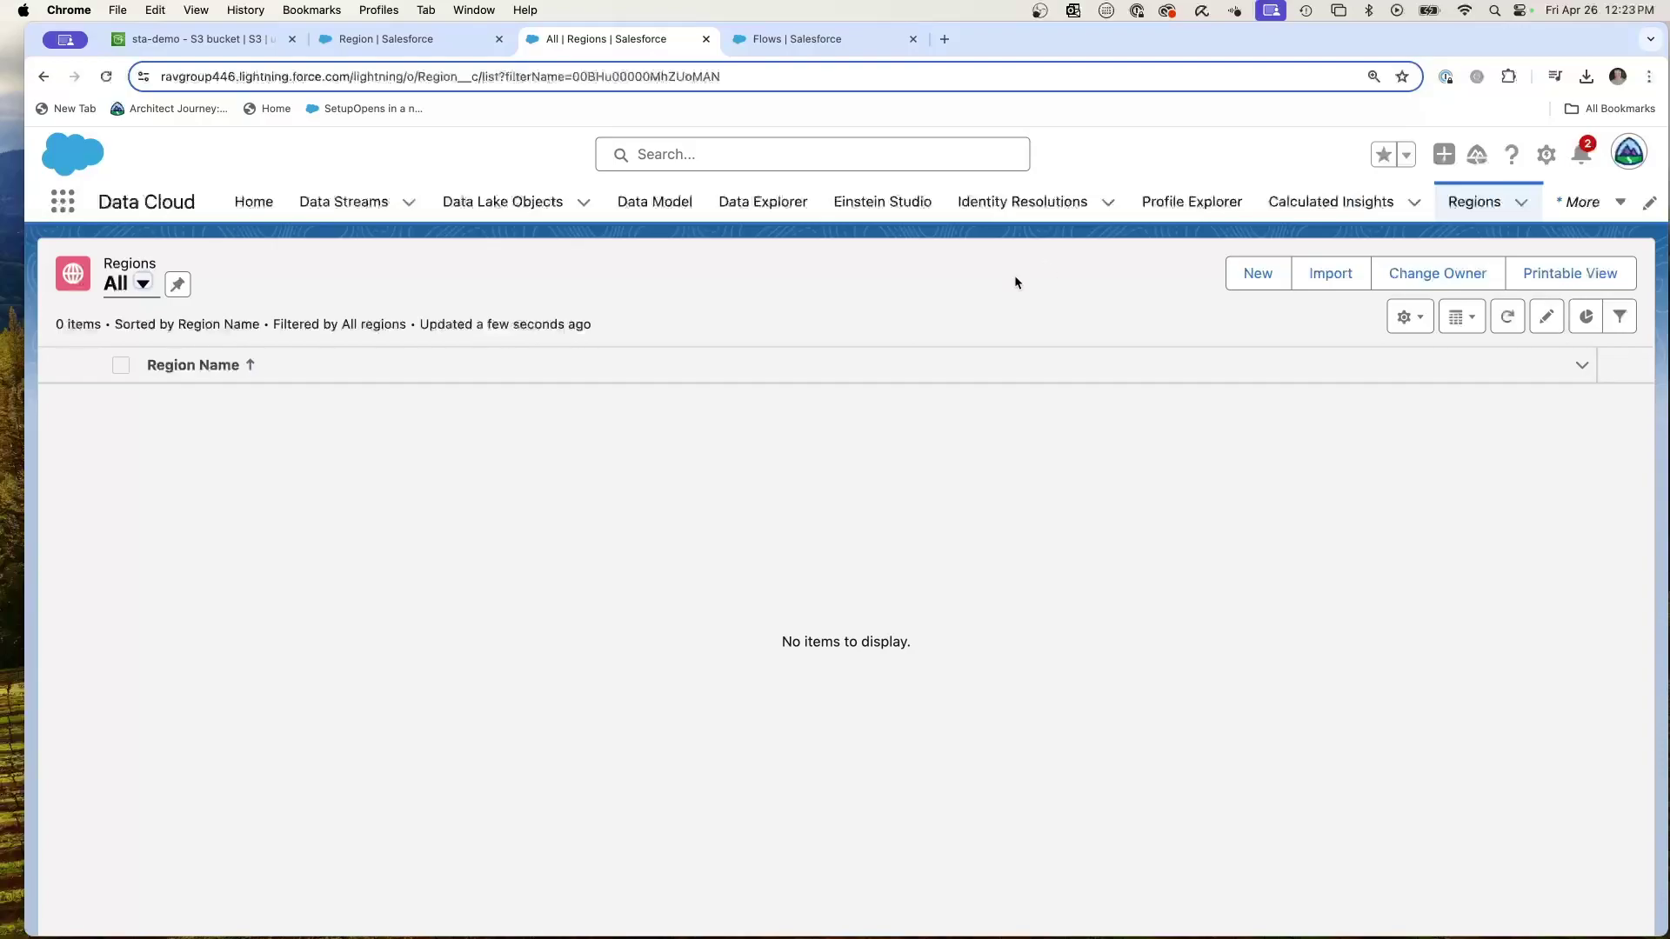
left_click(409, 40)
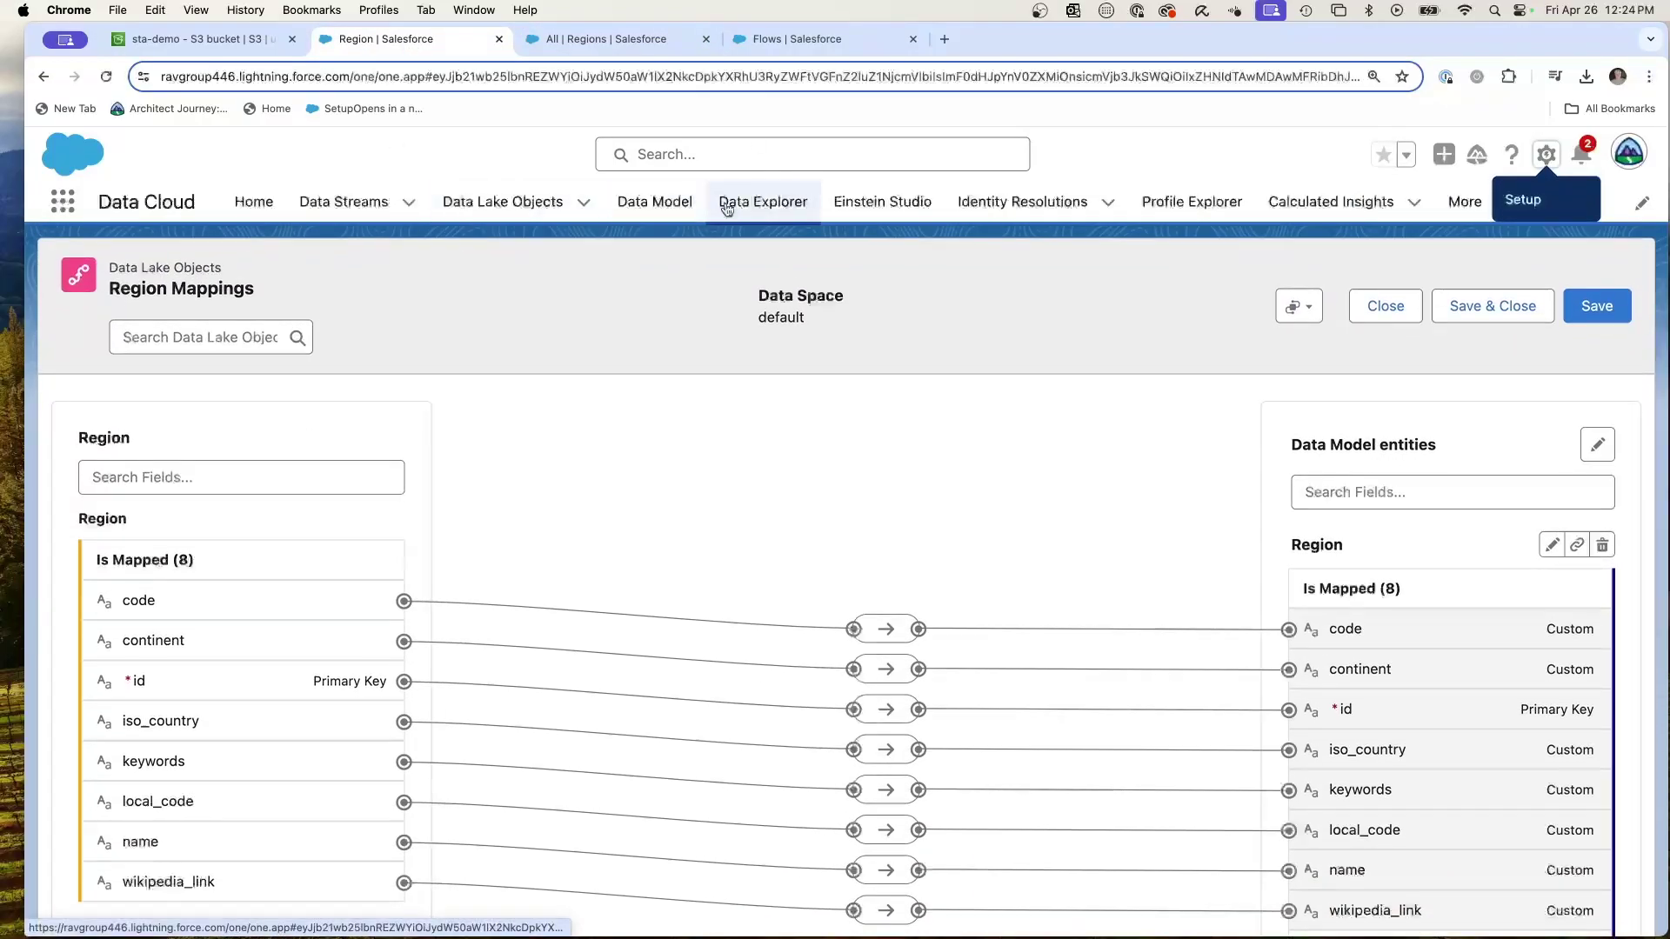
- Refresh the Mapped data model objects list so Region shows Ready beside Airport
left_click(657, 204)
left_click(174, 291)
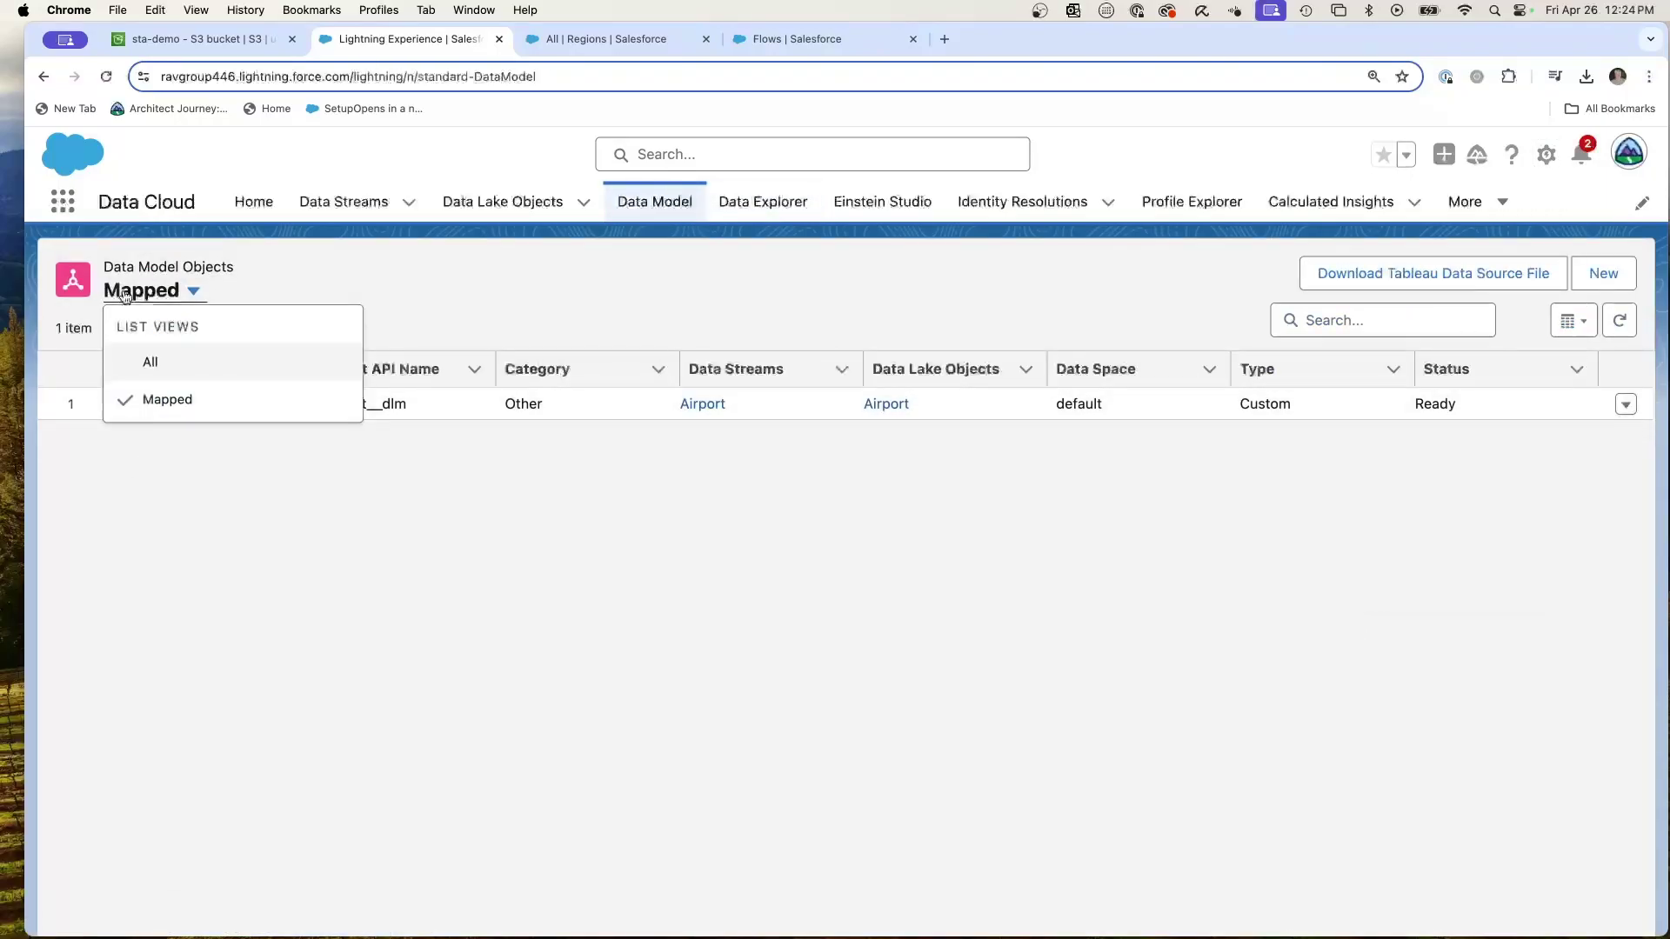
left_click(106, 77)
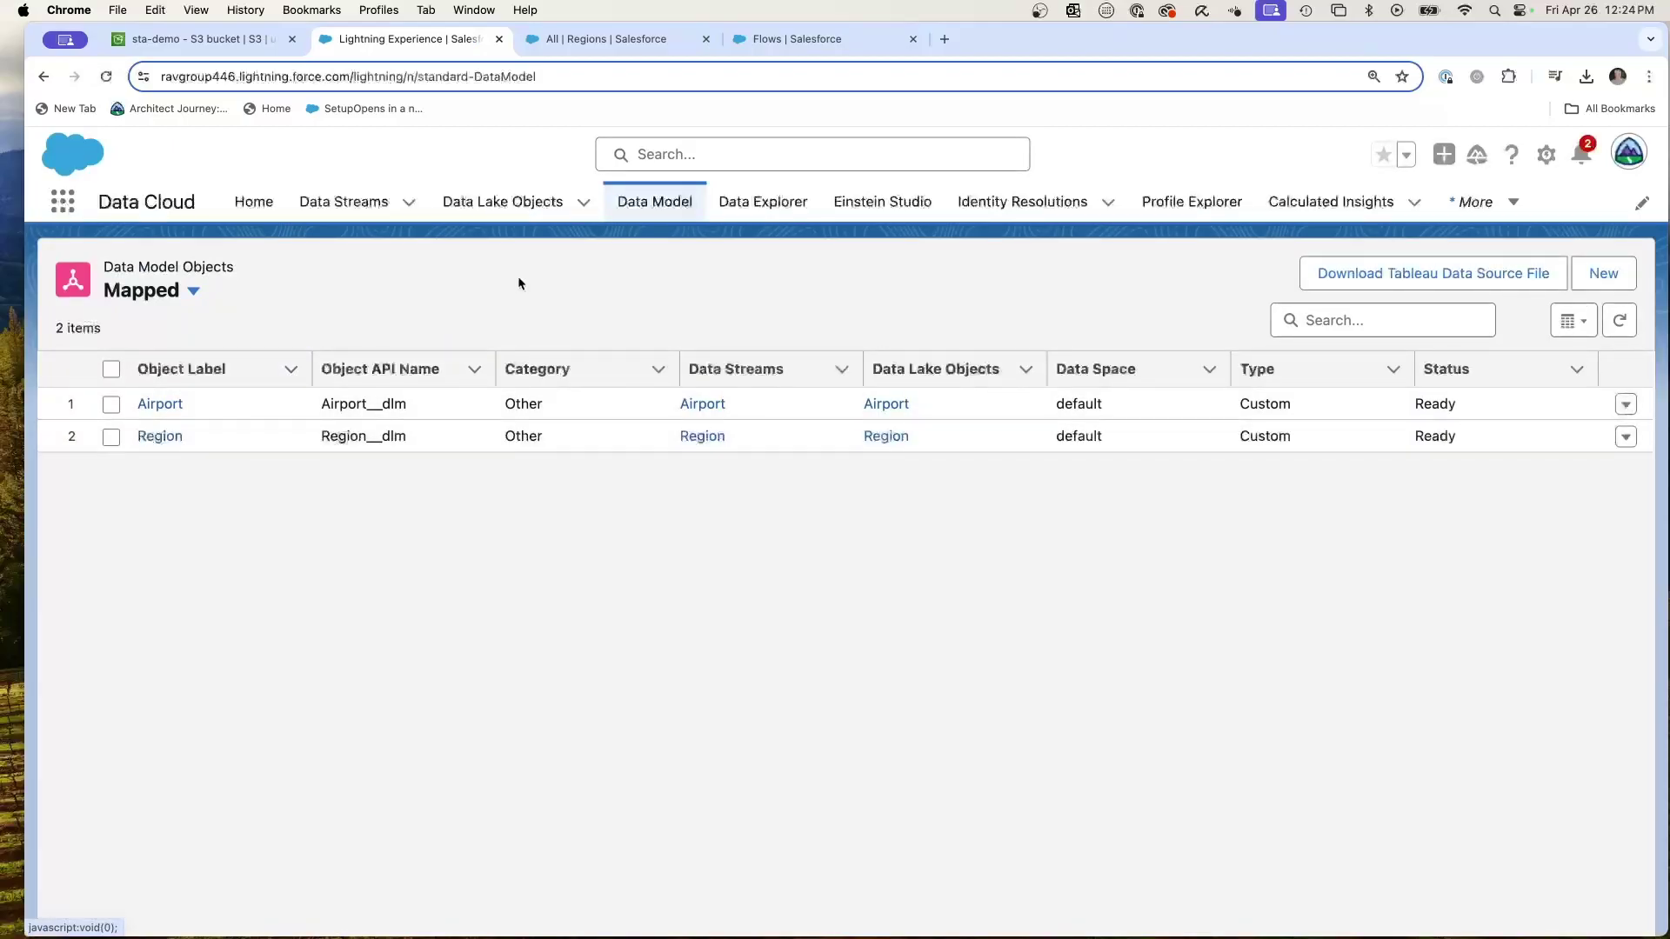
left_click(800, 202)
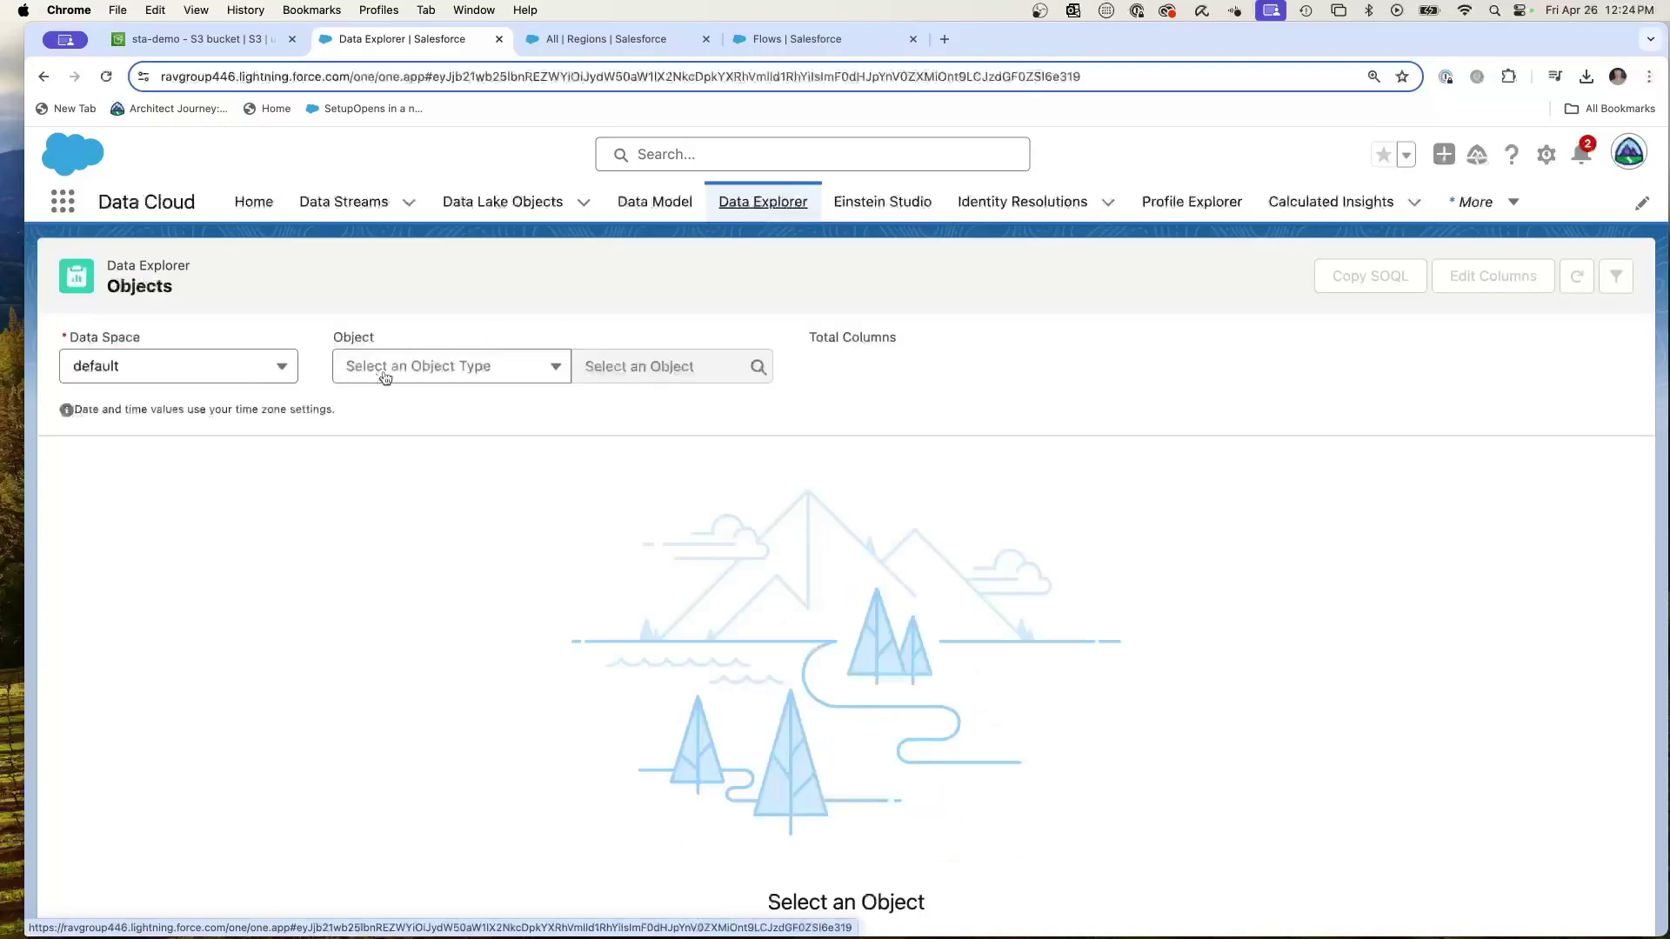
- Show the Region data model object's records in Data Explorer and open its column editor
left_click(385, 366)
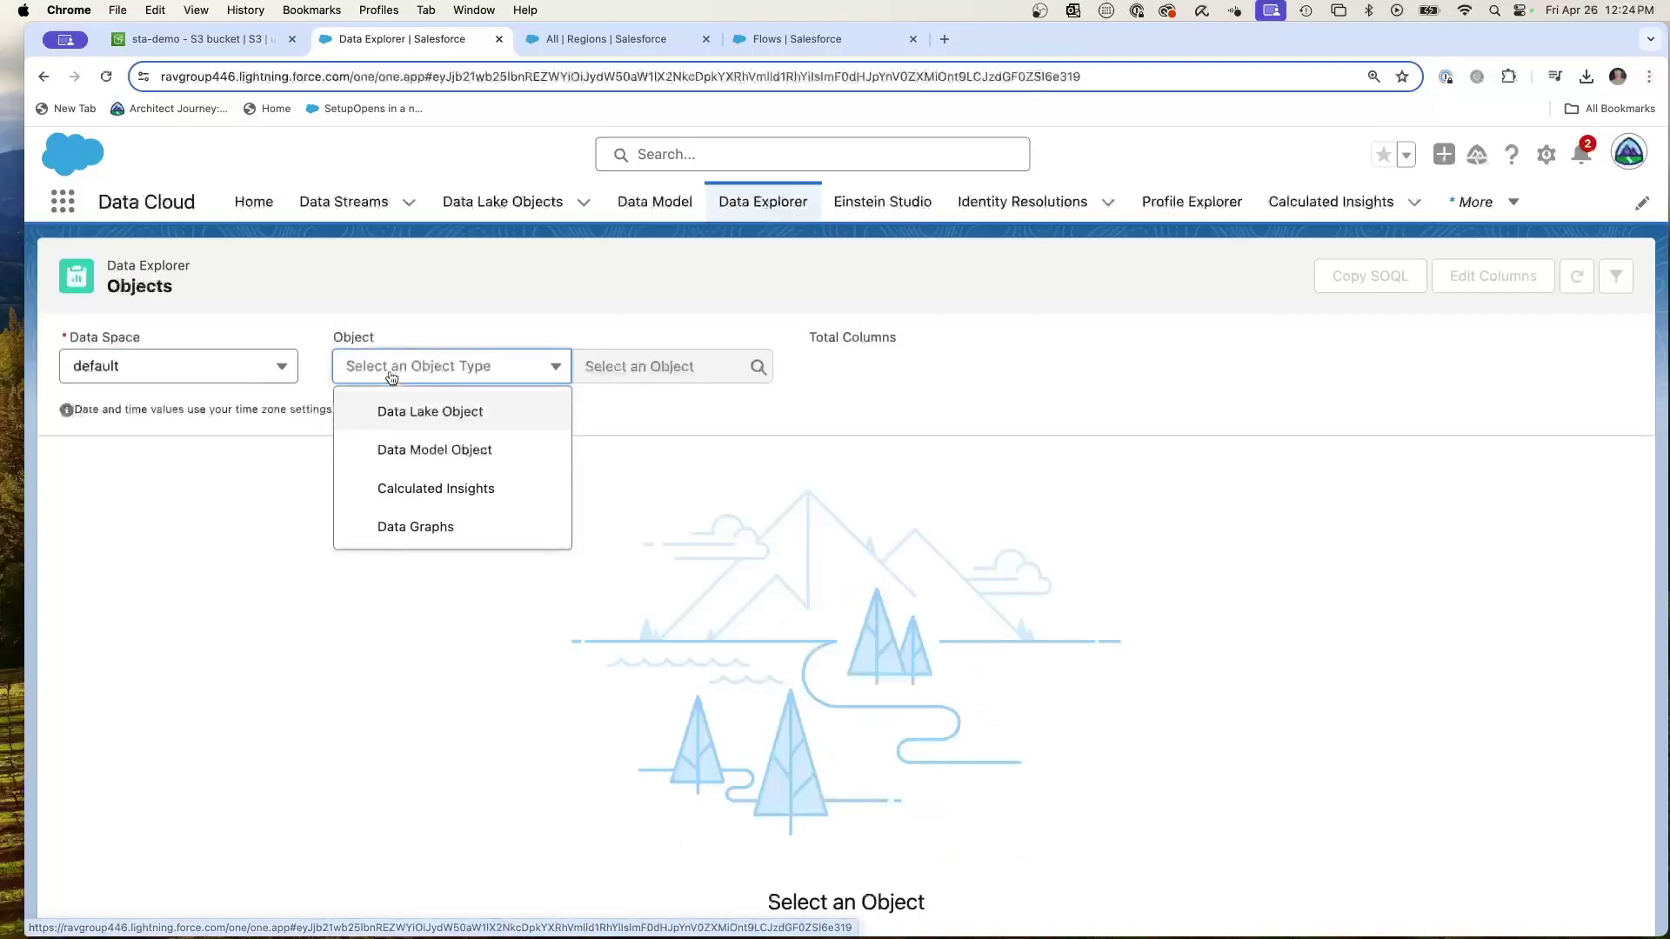
left_click(435, 449)
left_click(673, 379)
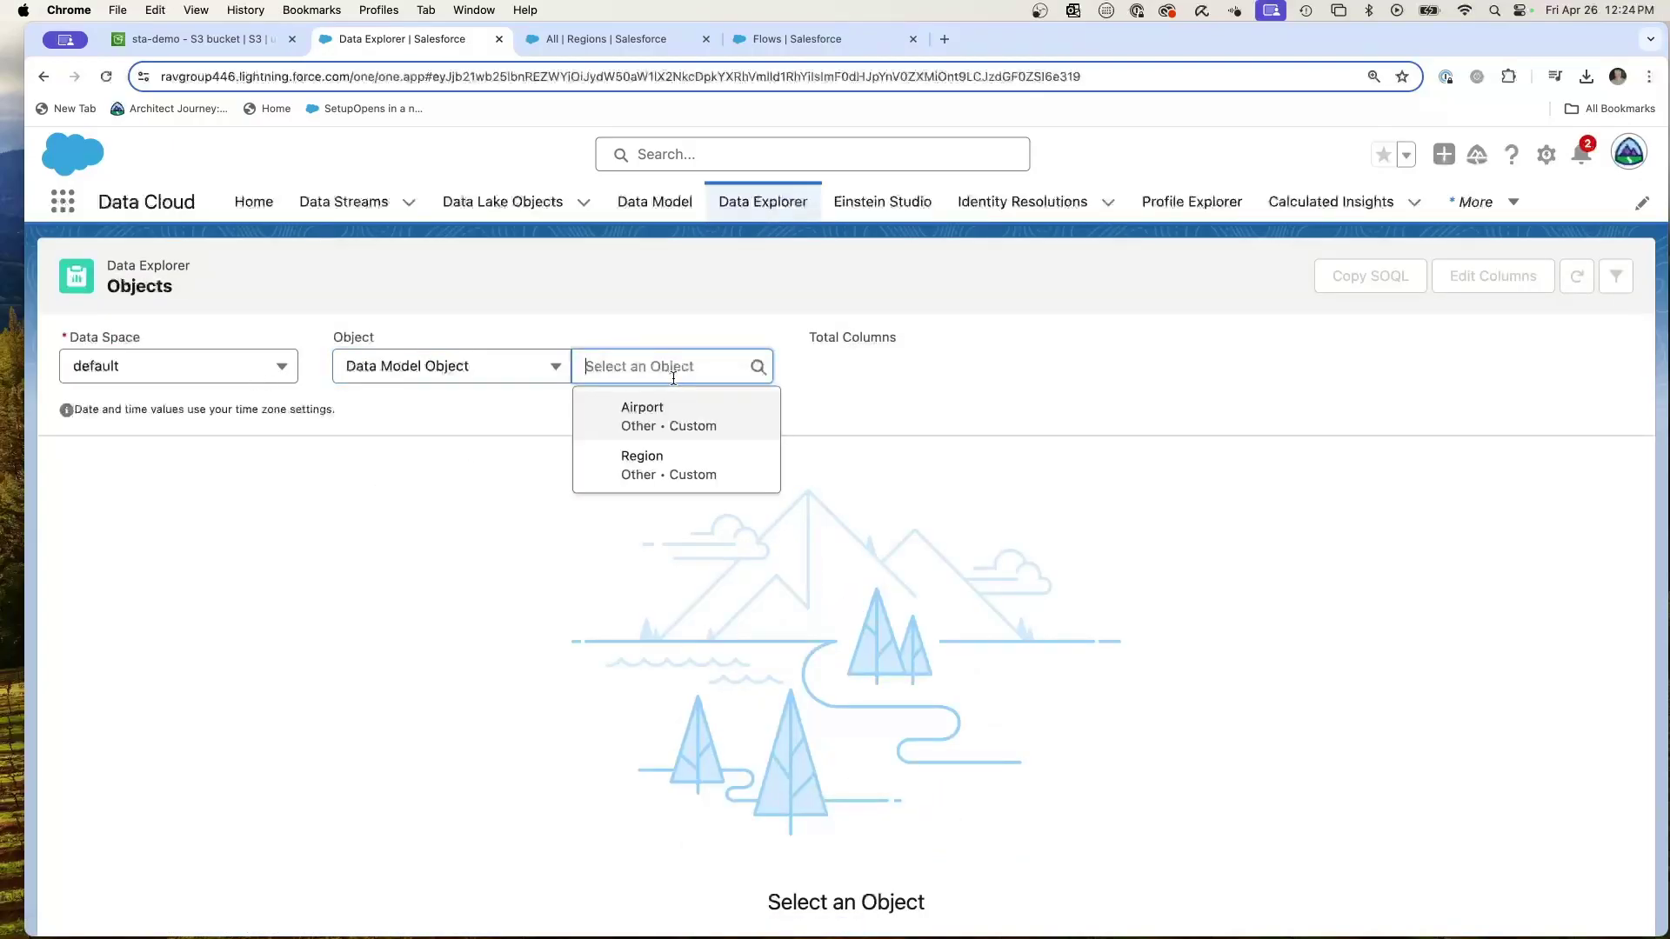
left_click(605, 454)
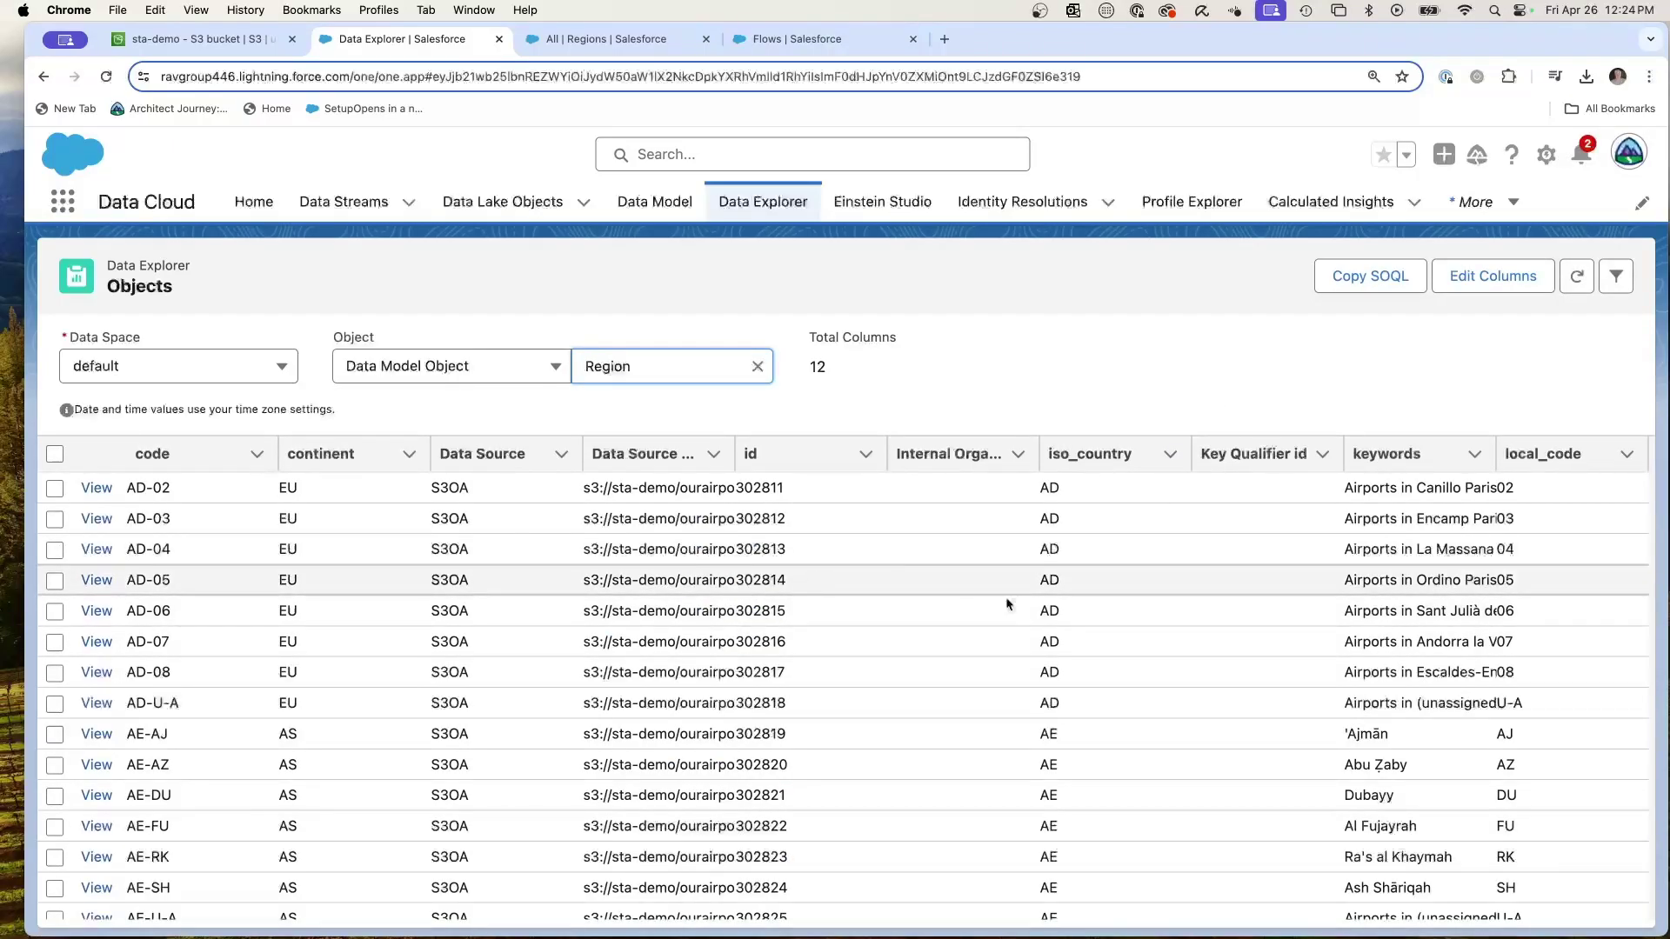
scroll(1010, 598, "down", 5)
scroll(1010, 599, "up", 5)
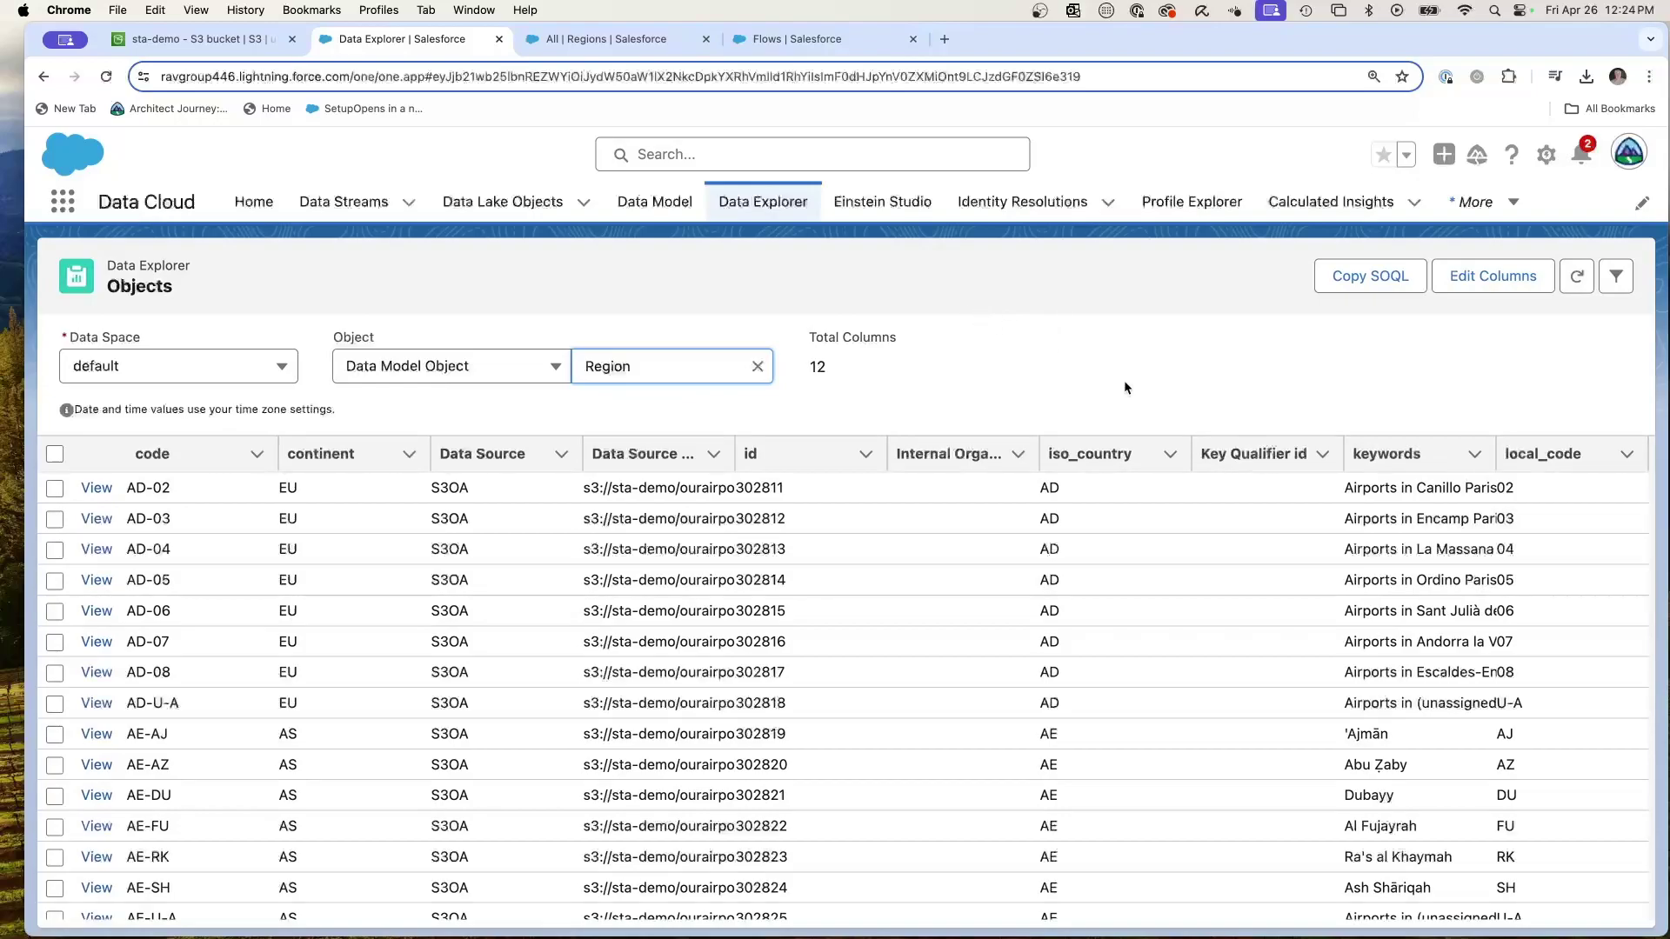
left_click(1470, 284)
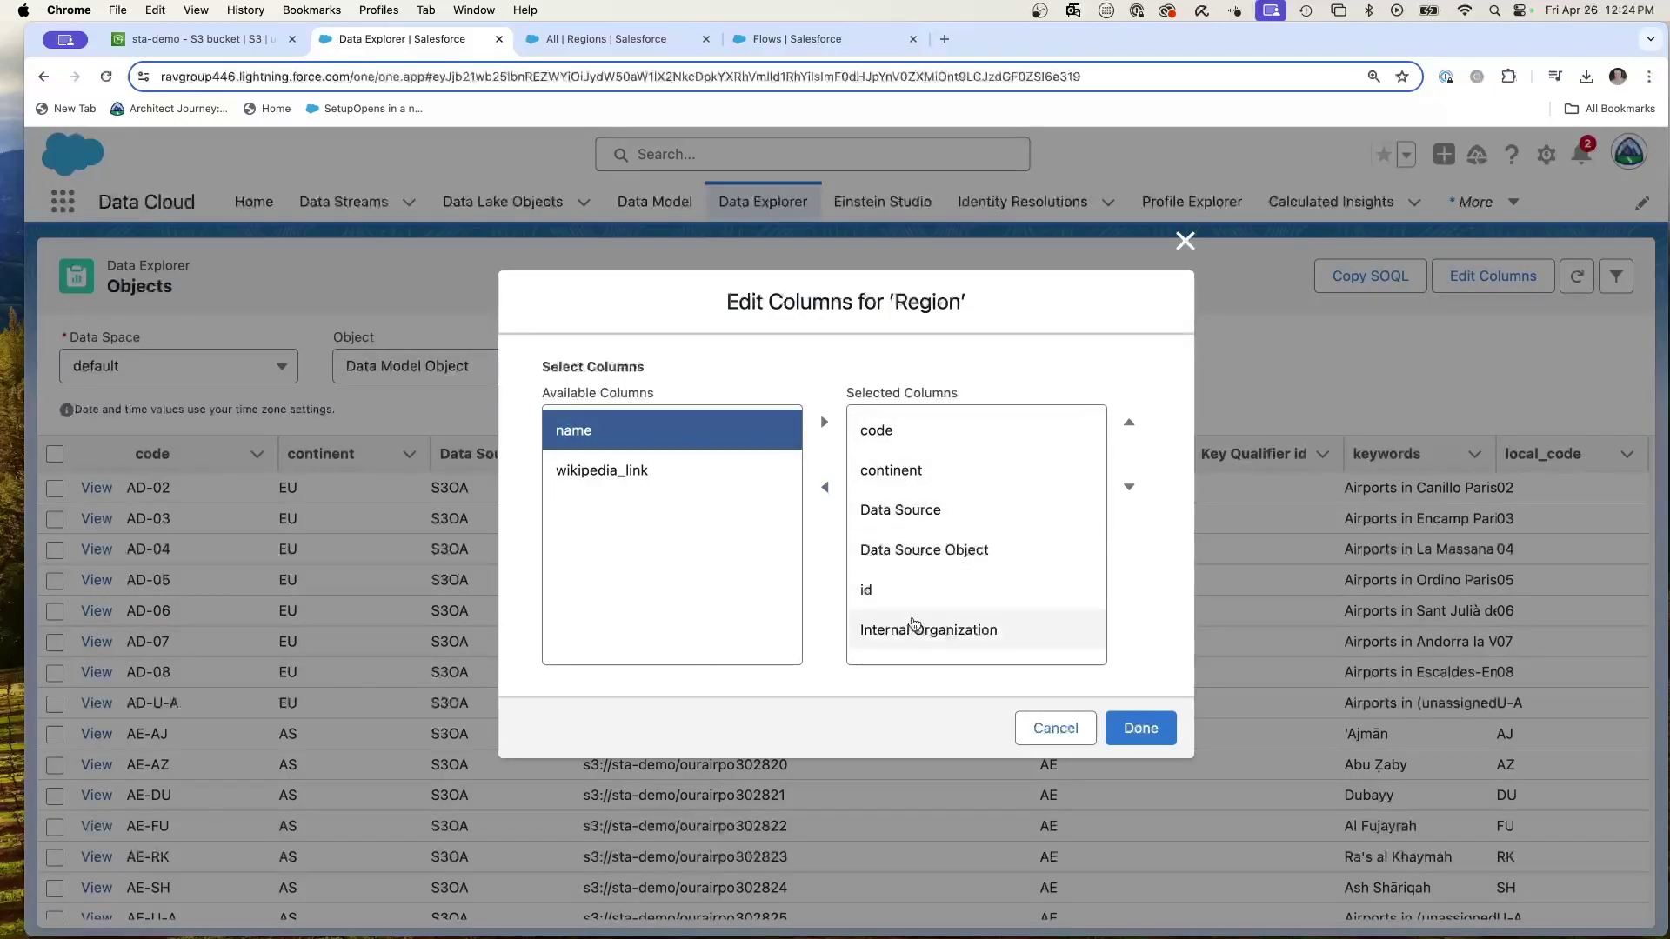
- Hide the local_code, keywords, Key Qualifier id, iso_country and Internal Organization columns
scroll(895, 626, "down", 3)
left_click(896, 641)
left_click(825, 487)
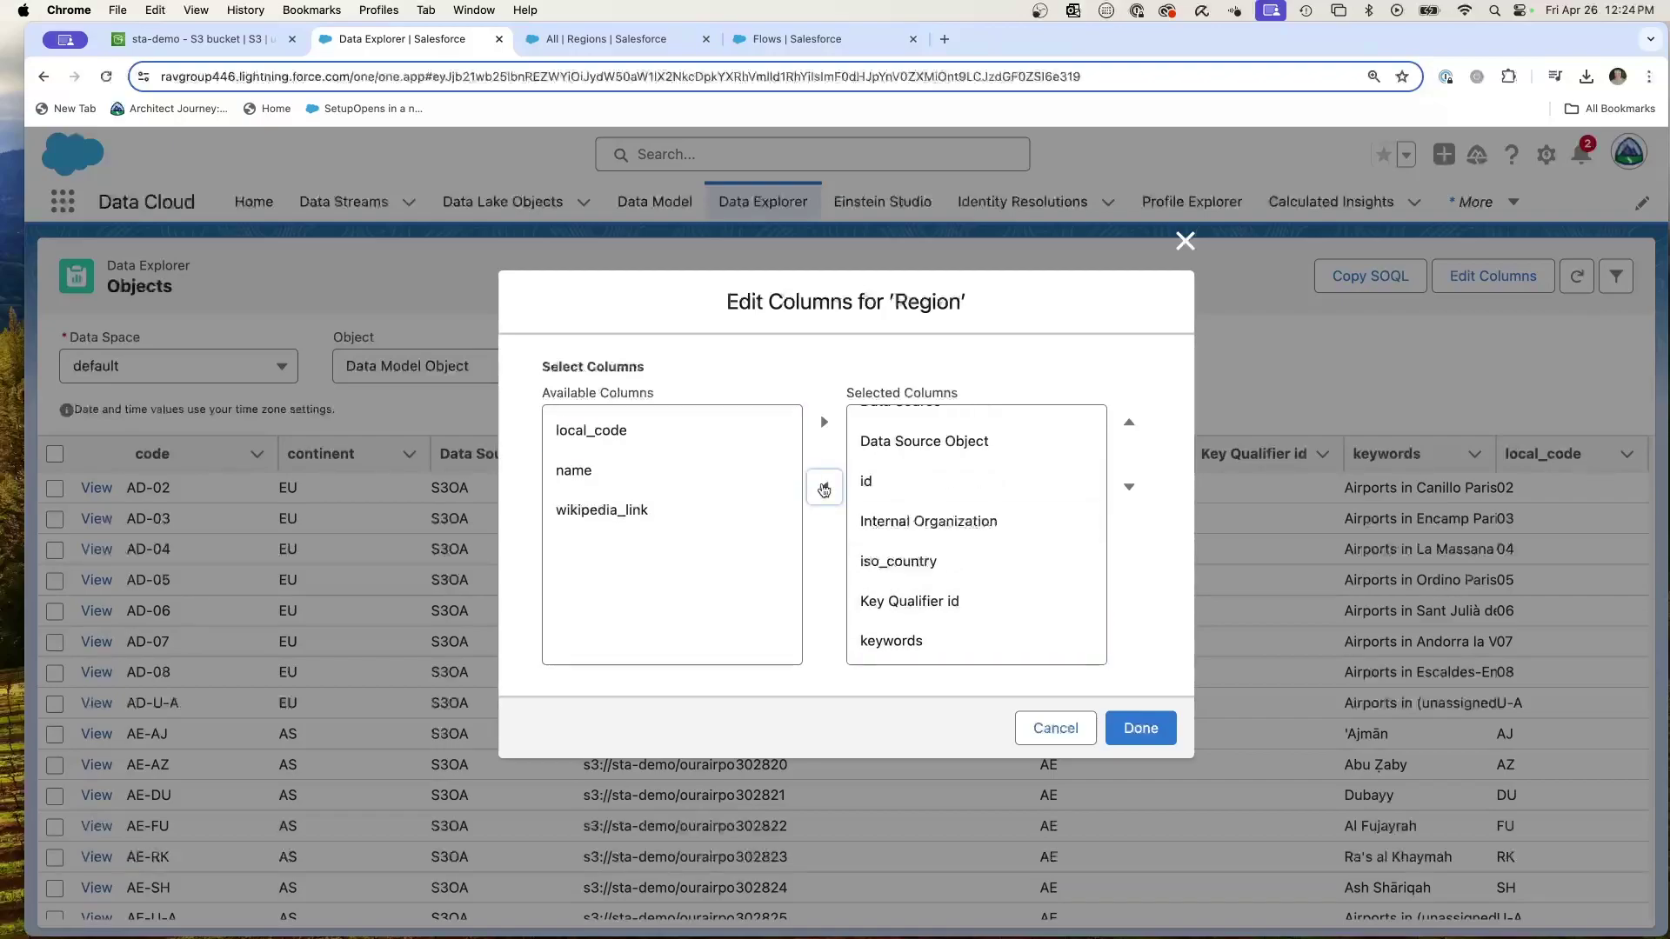
left_click(887, 635)
left_click(825, 487)
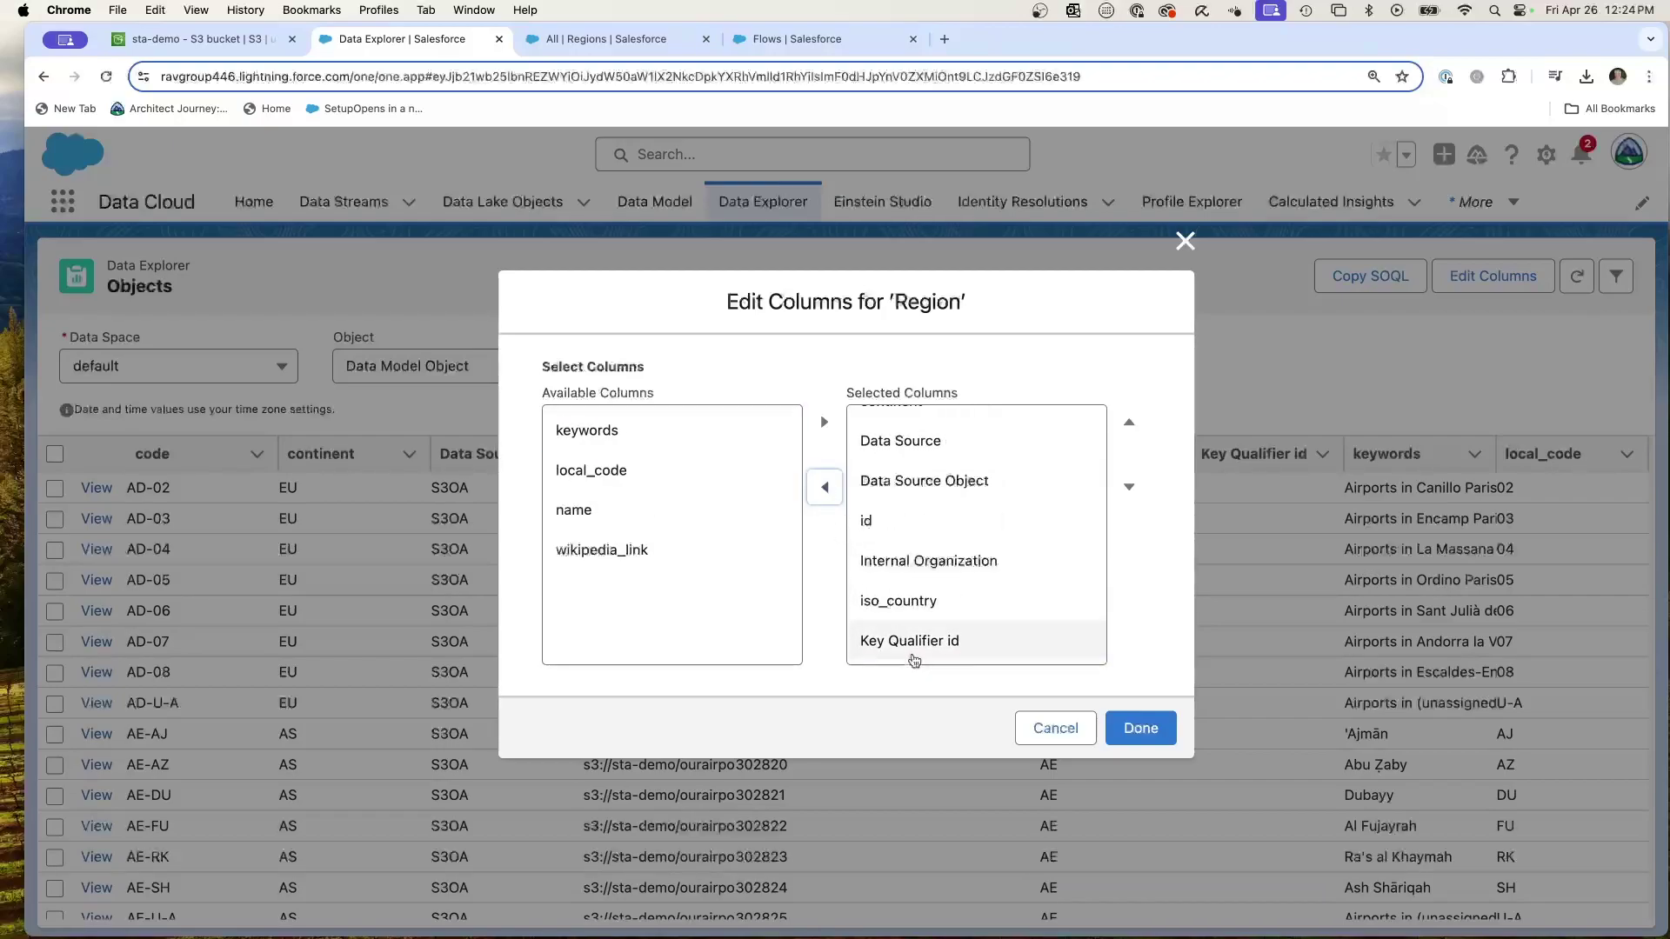
left_click(909, 644)
left_click(825, 487)
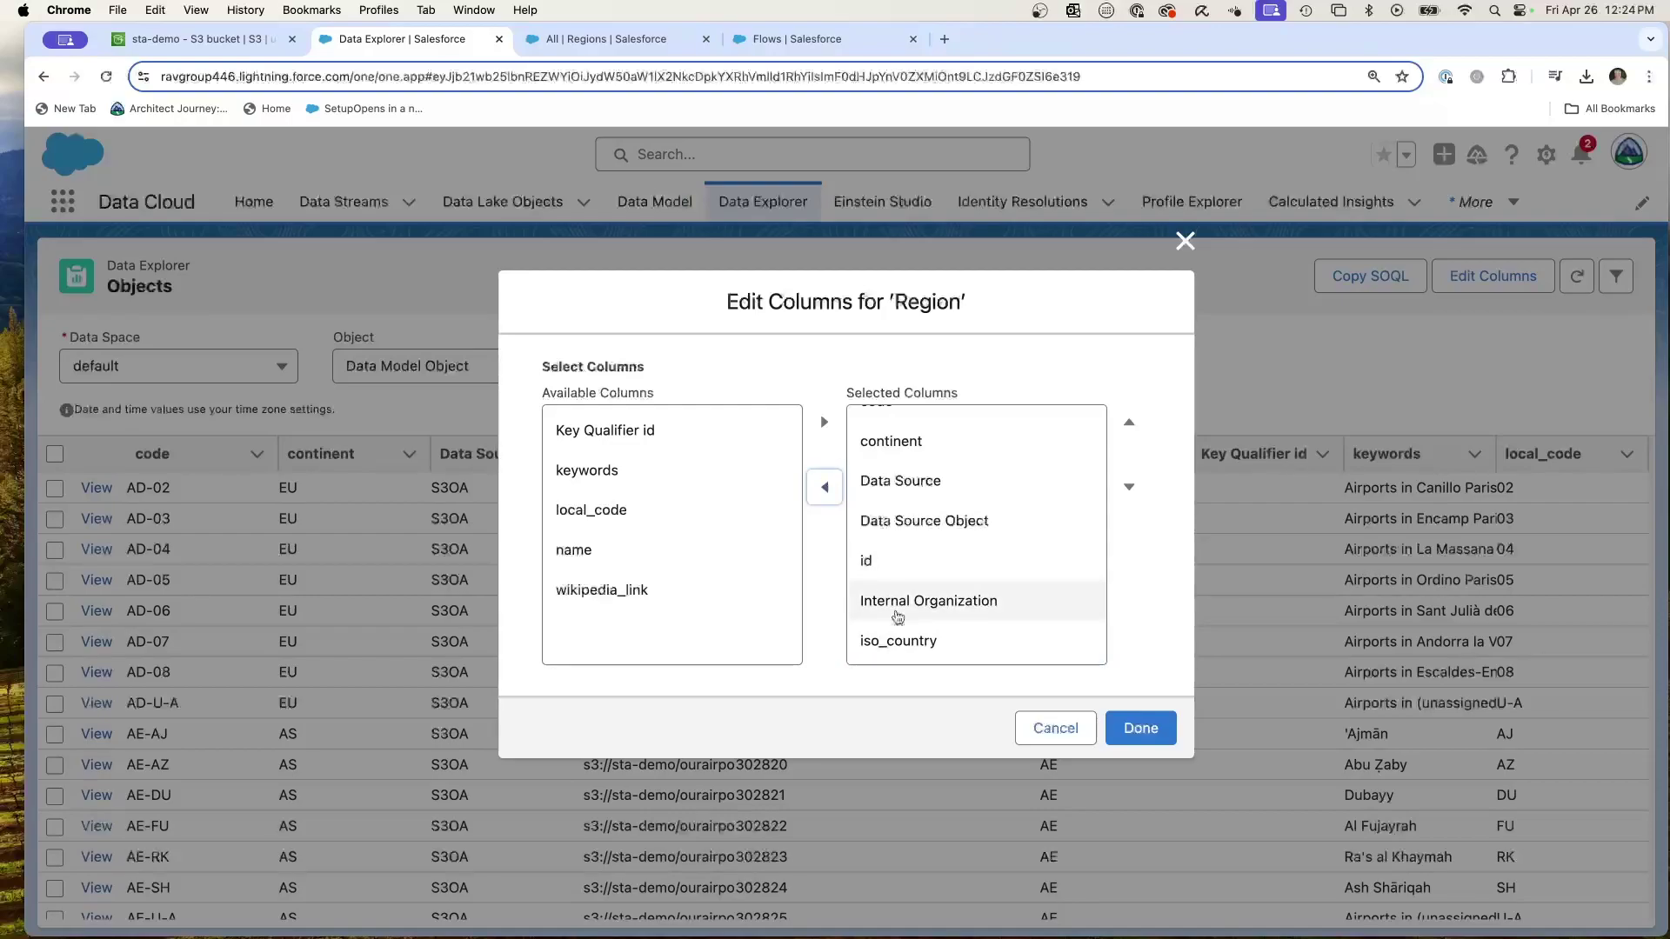
left_click(902, 651)
left_click(824, 488)
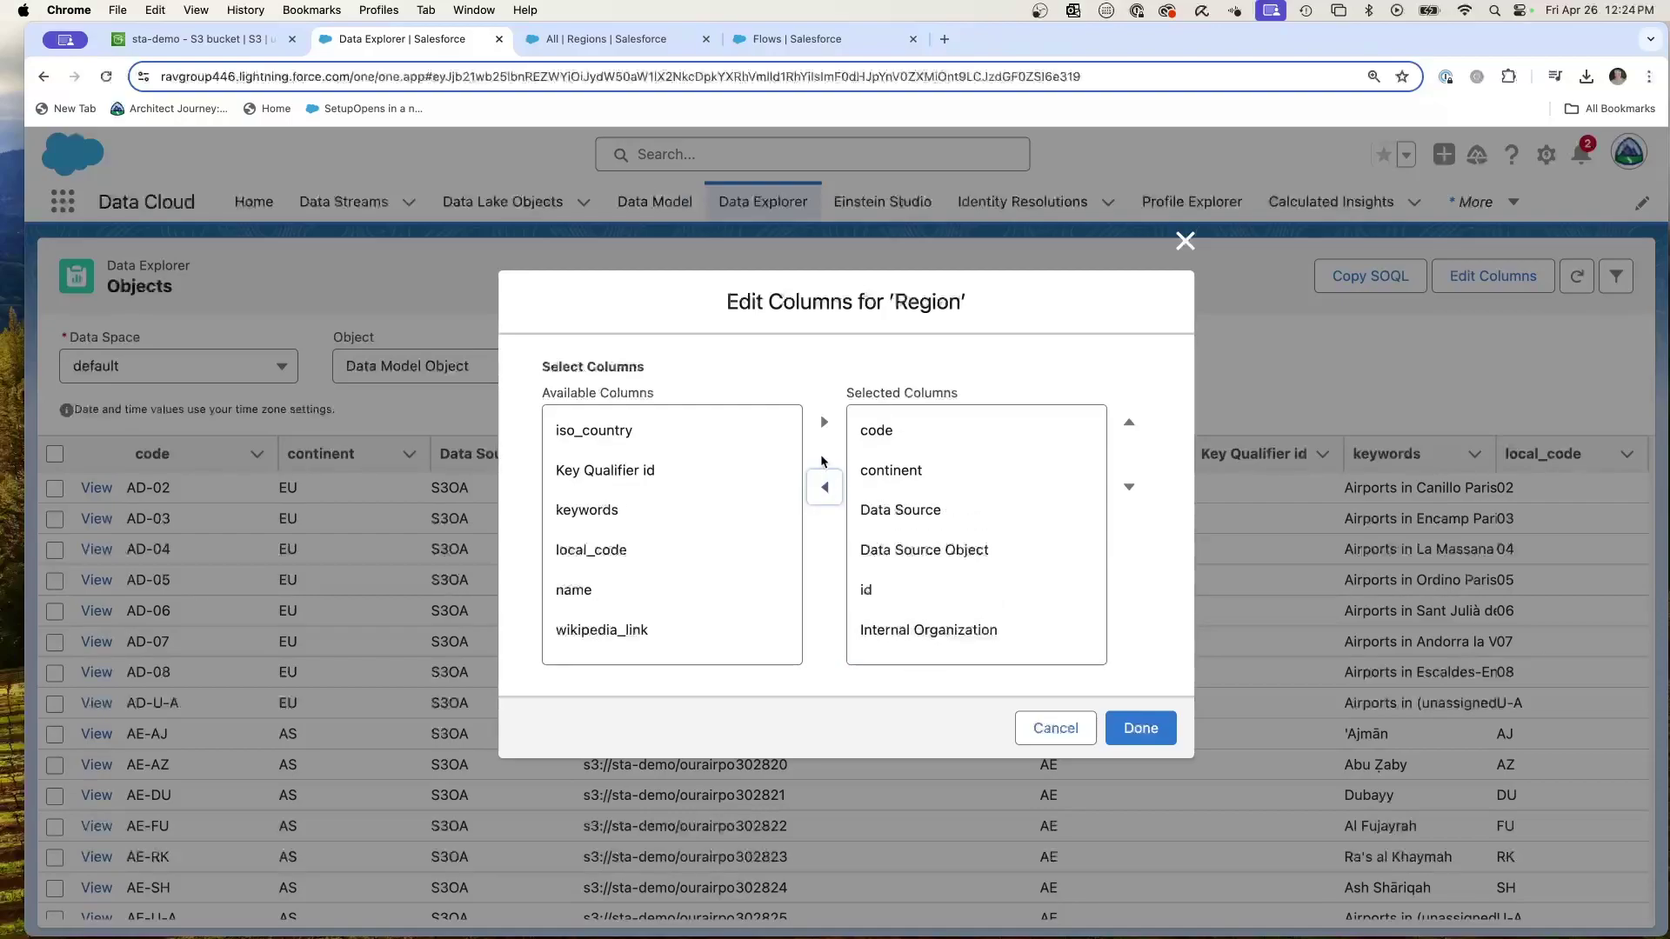
left_click(906, 630)
left_click(825, 487)
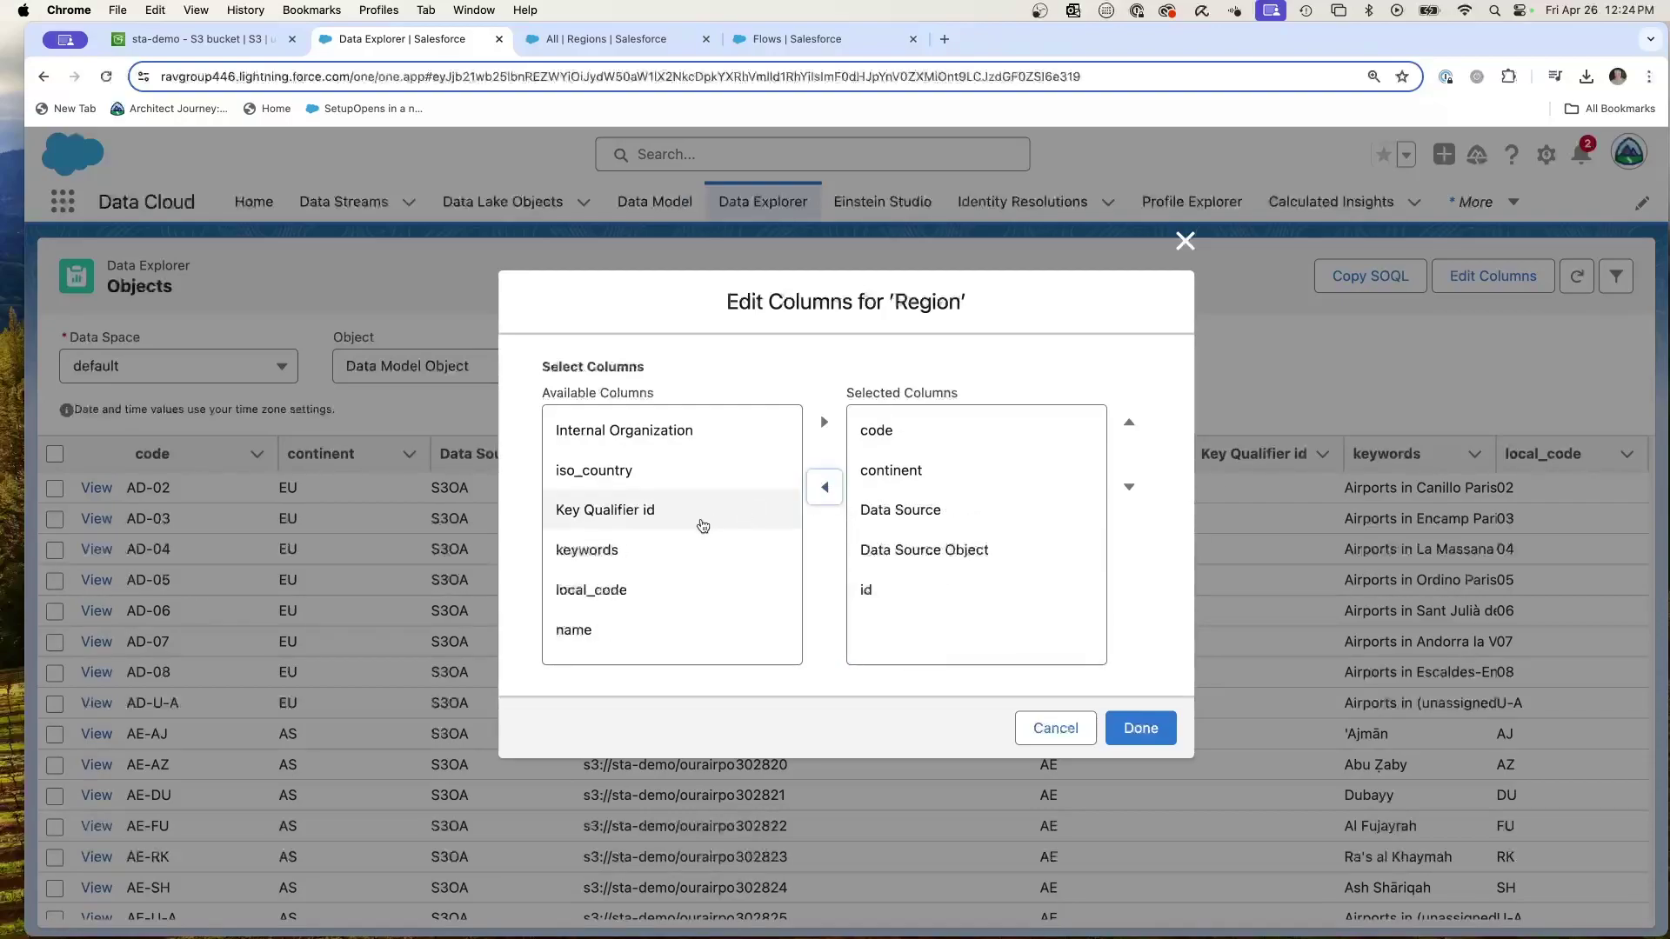
- Add the name column and apply the new column selection to the Region table
left_click(646, 624)
left_click(824, 423)
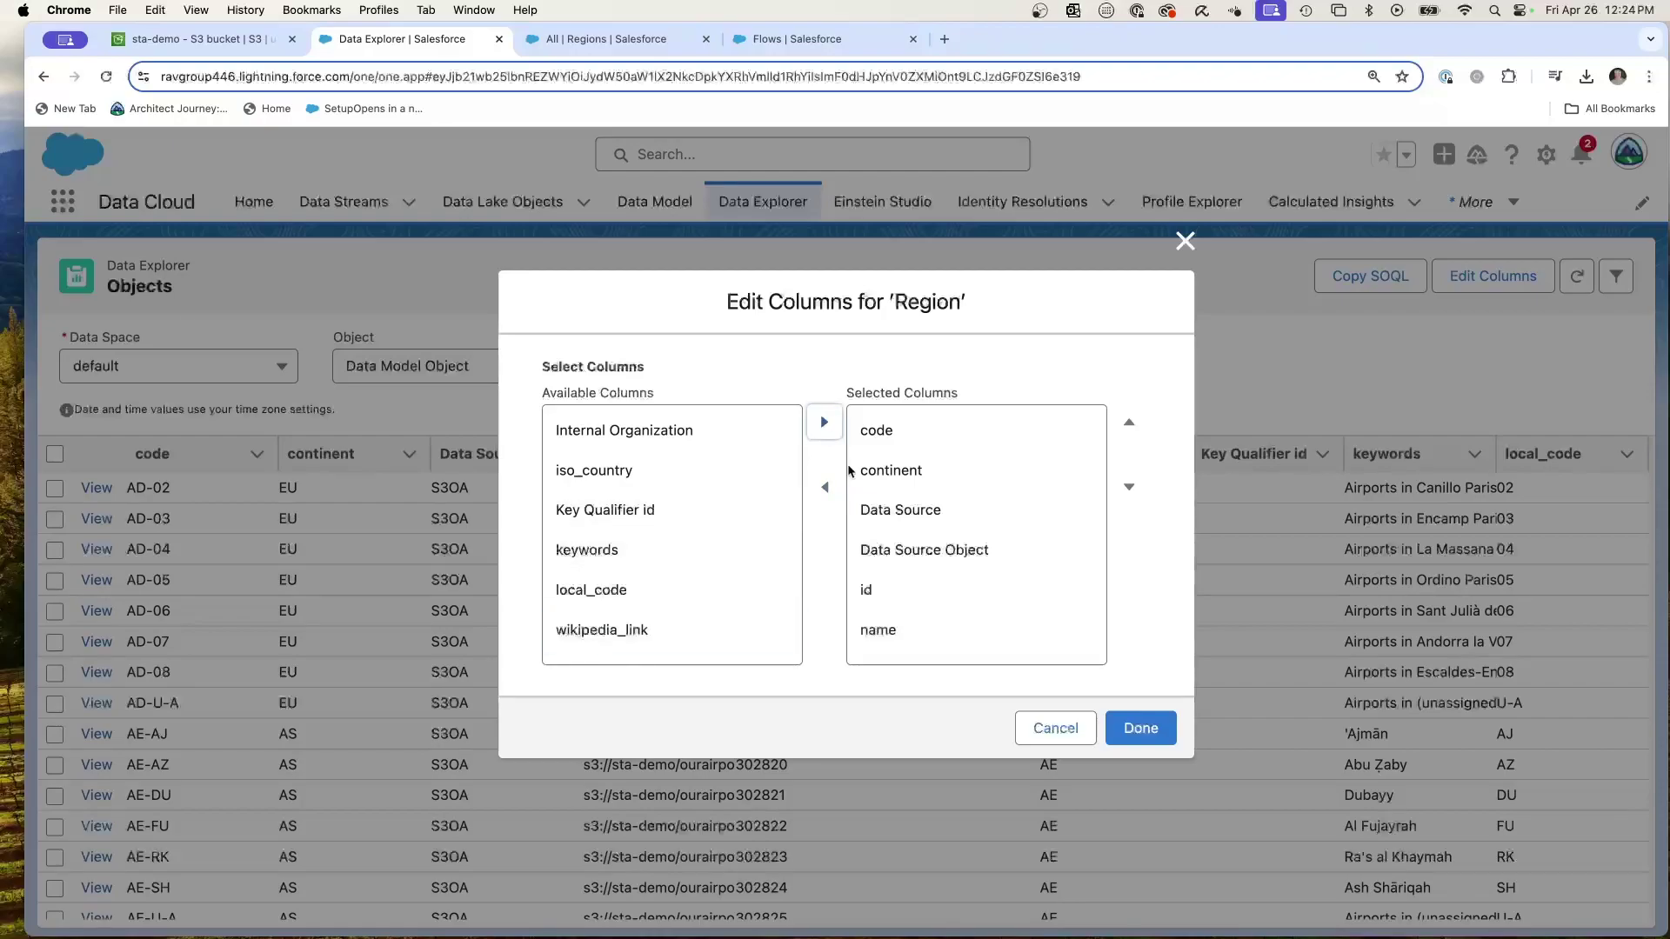
left_click(1156, 730)
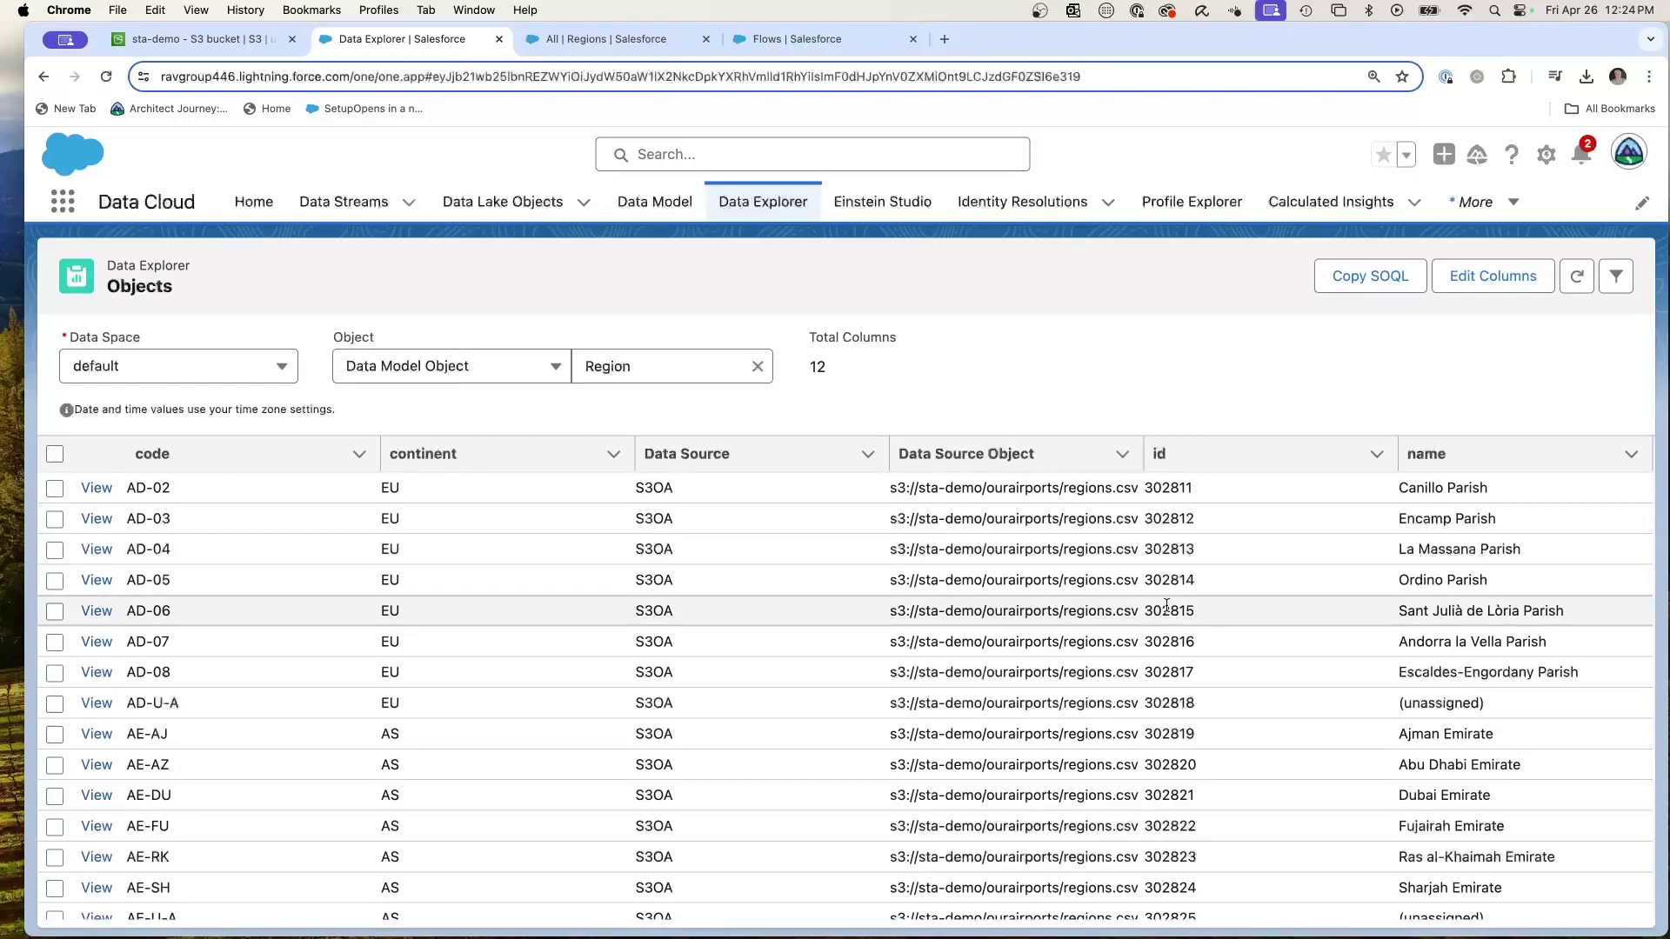
scroll(1482, 639, "down", 9)
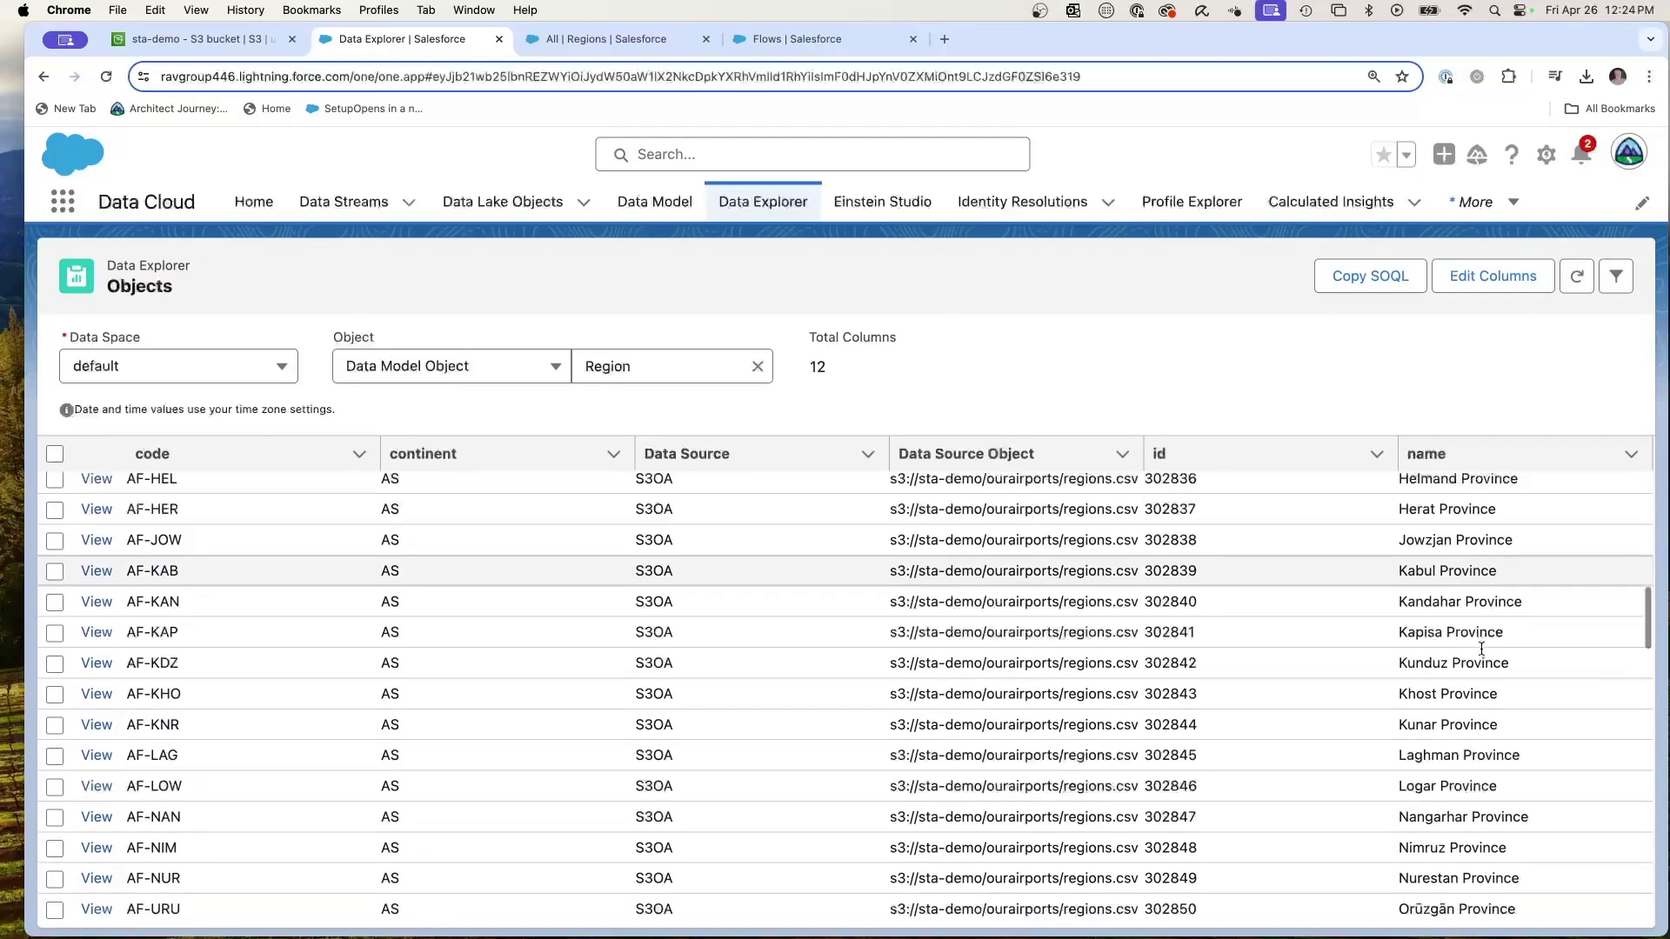
scroll(1481, 648, "up", 9)
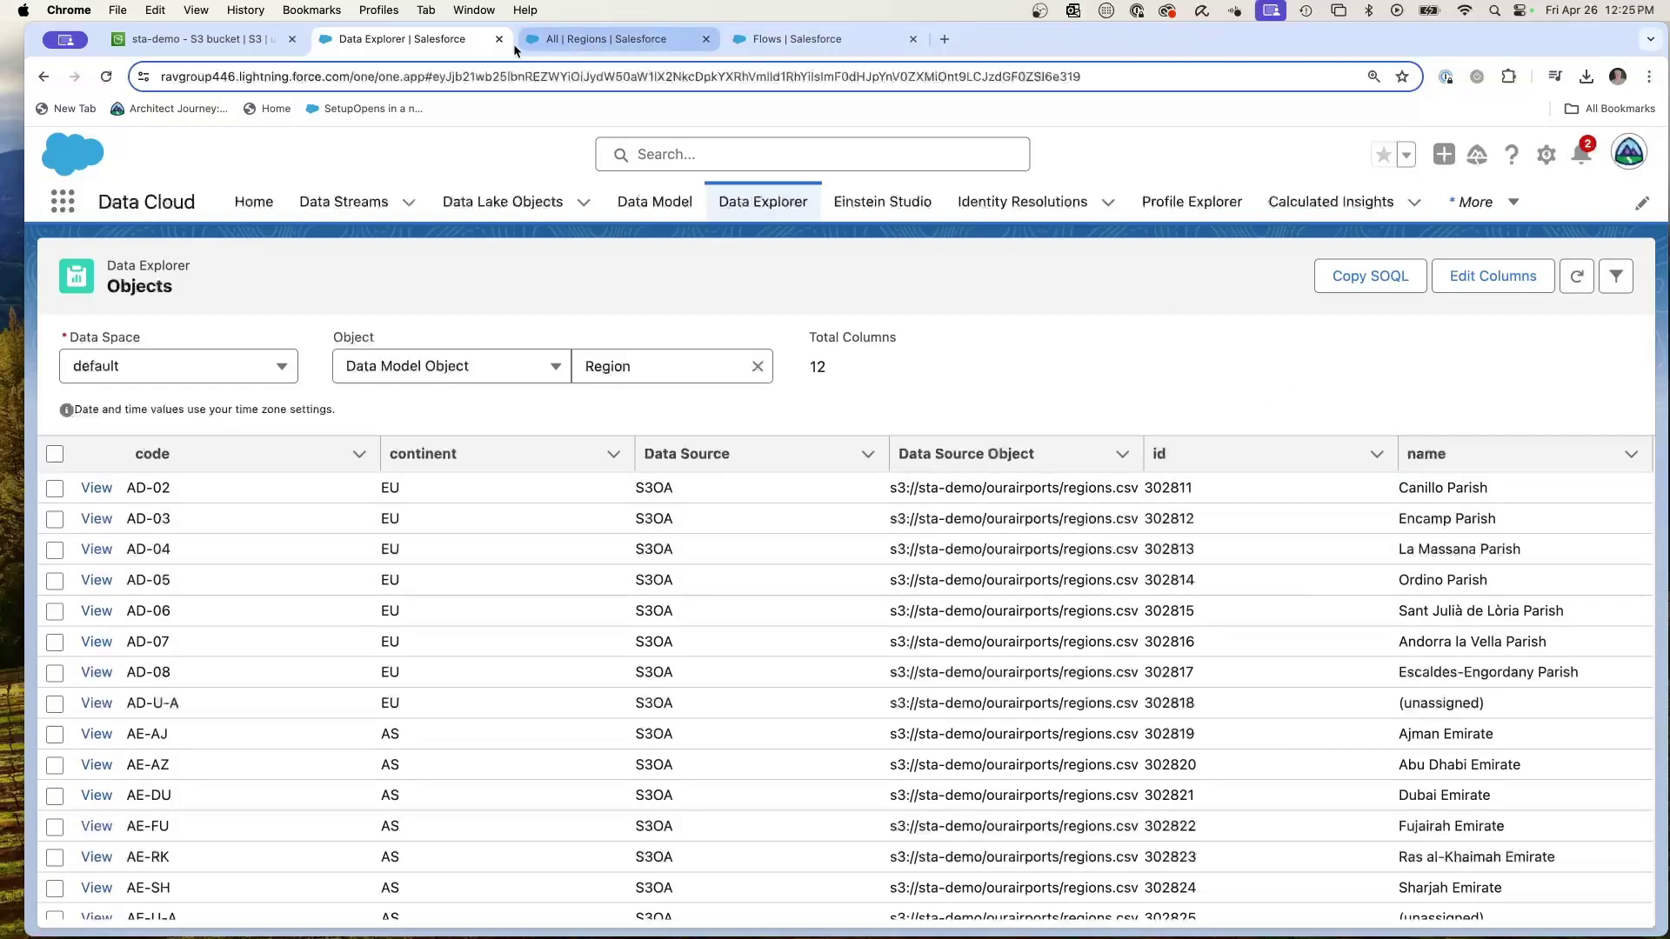
- Start a new Data Cloud-Triggered Flow from the Setup Flows list
left_click(782, 35)
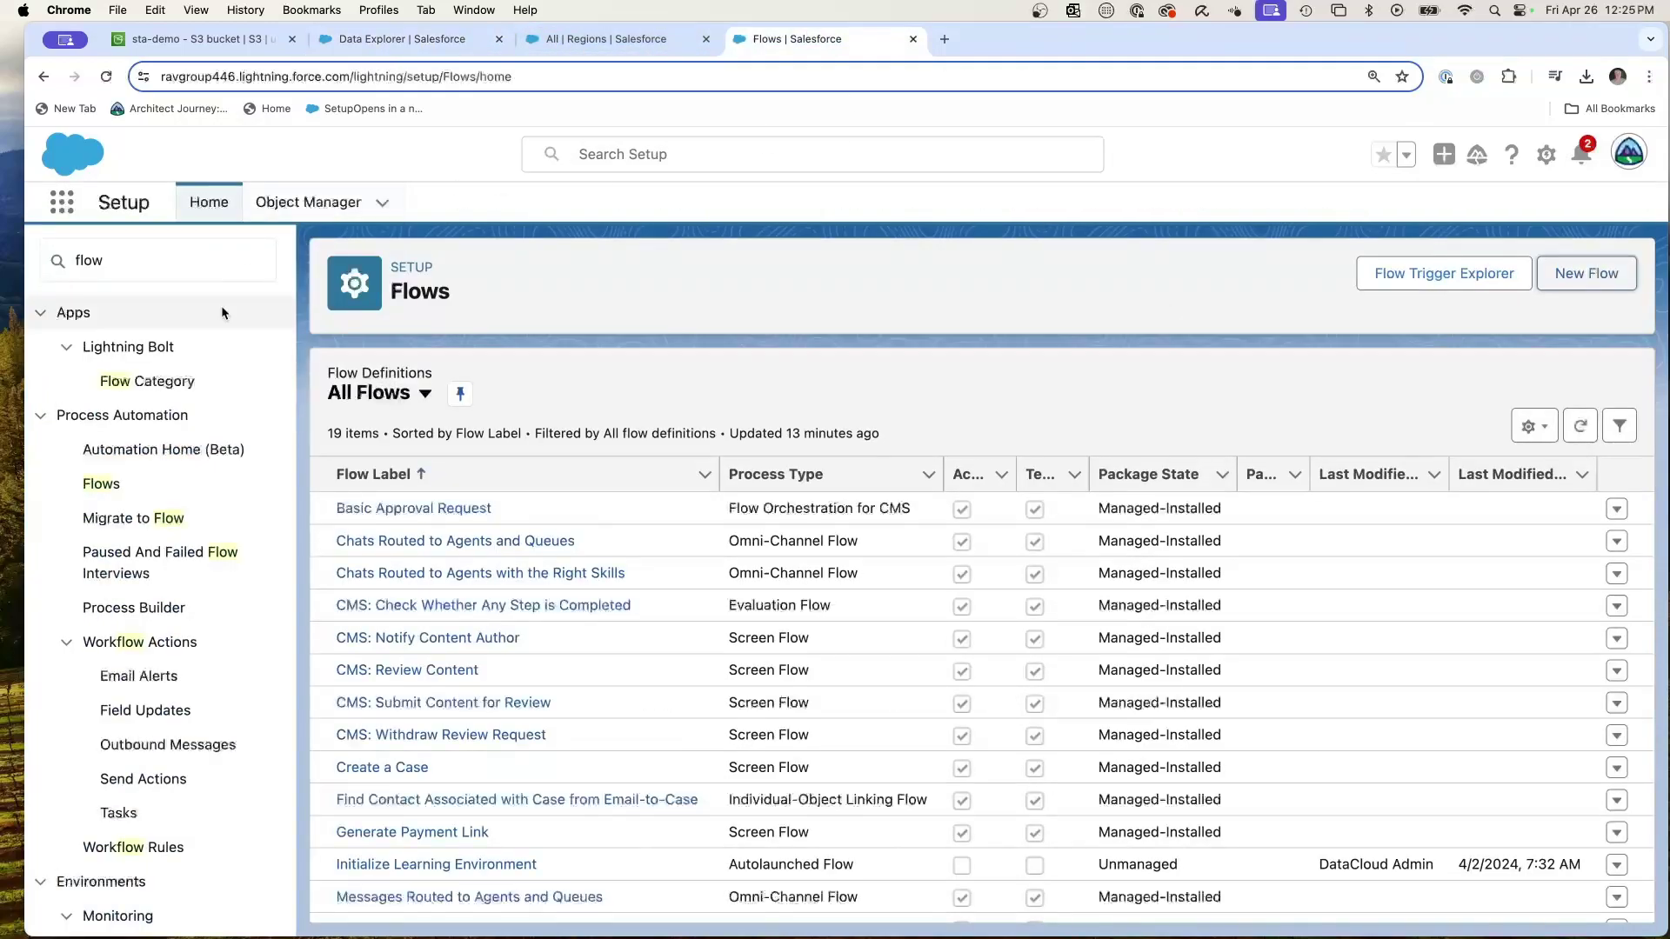
left_click(1594, 273)
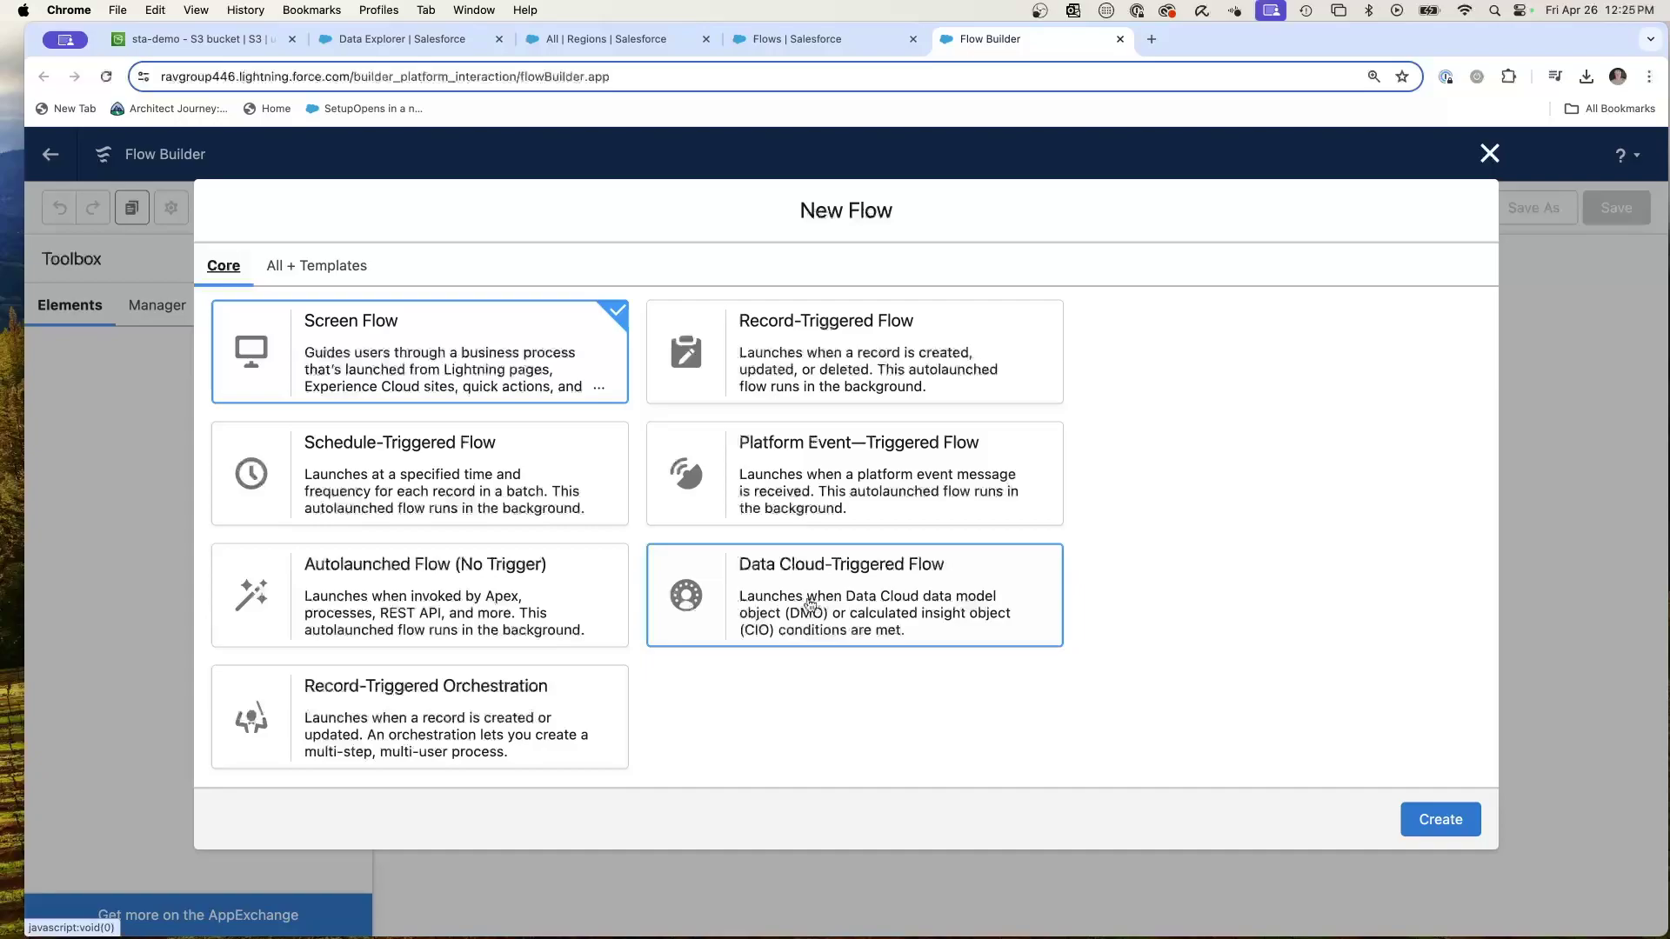
left_click(850, 580)
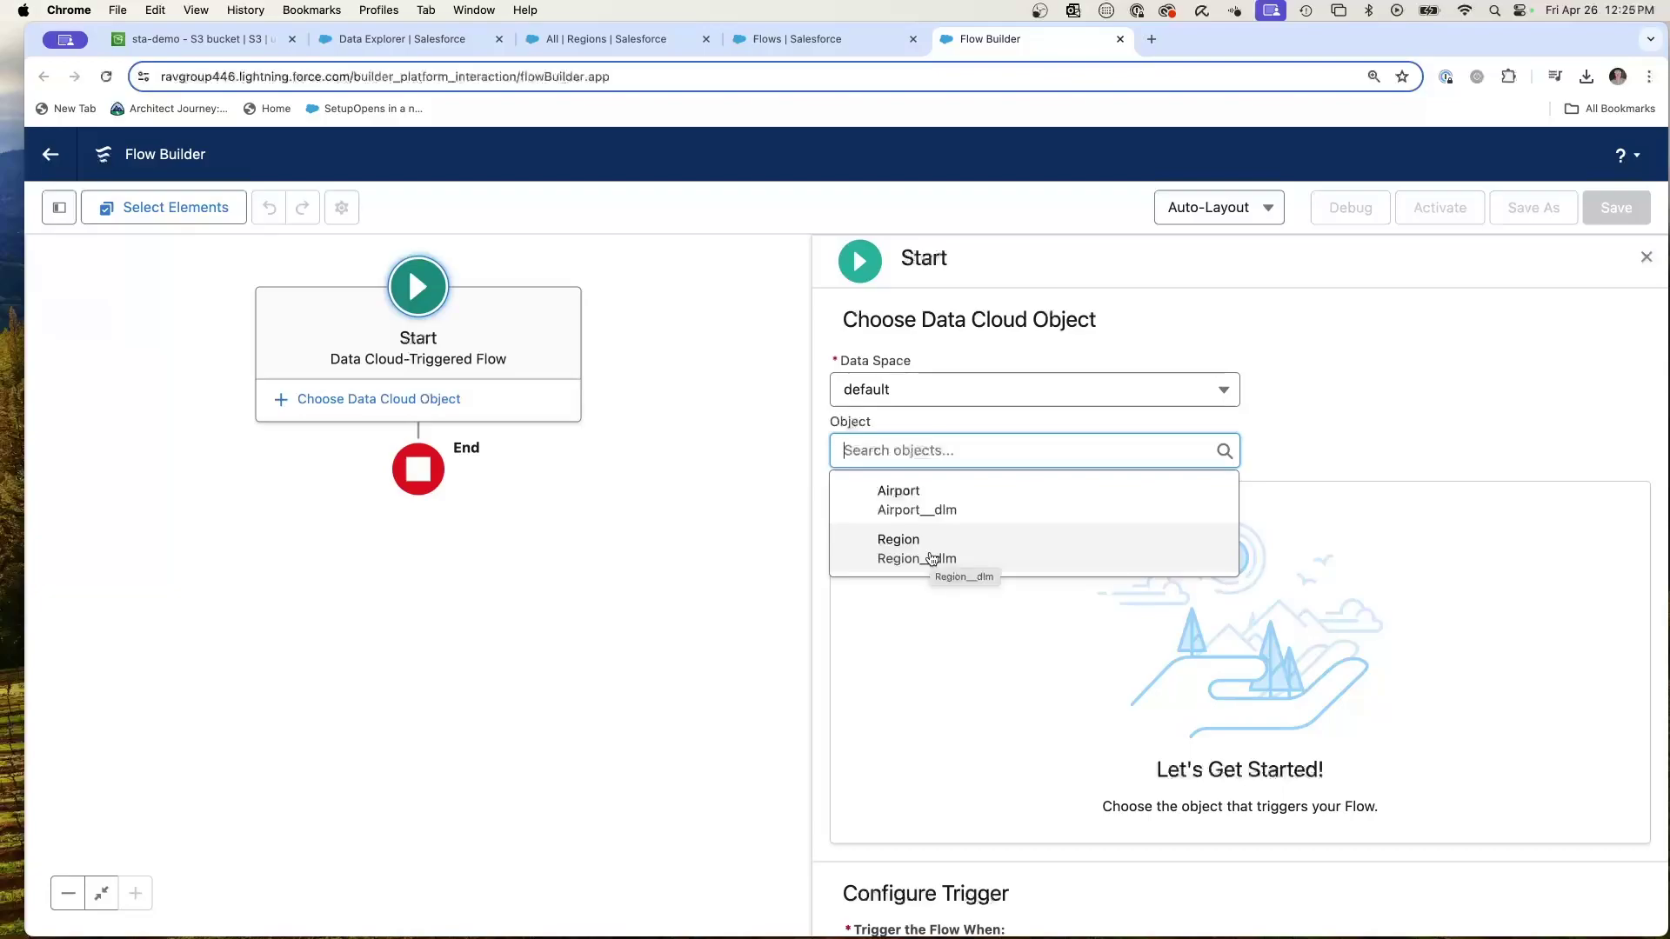
- Trigger the flow on Region records where all conditions are met: id__c Does Not Equal zz
left_click(929, 552)
scroll(1218, 557, "down", 3)
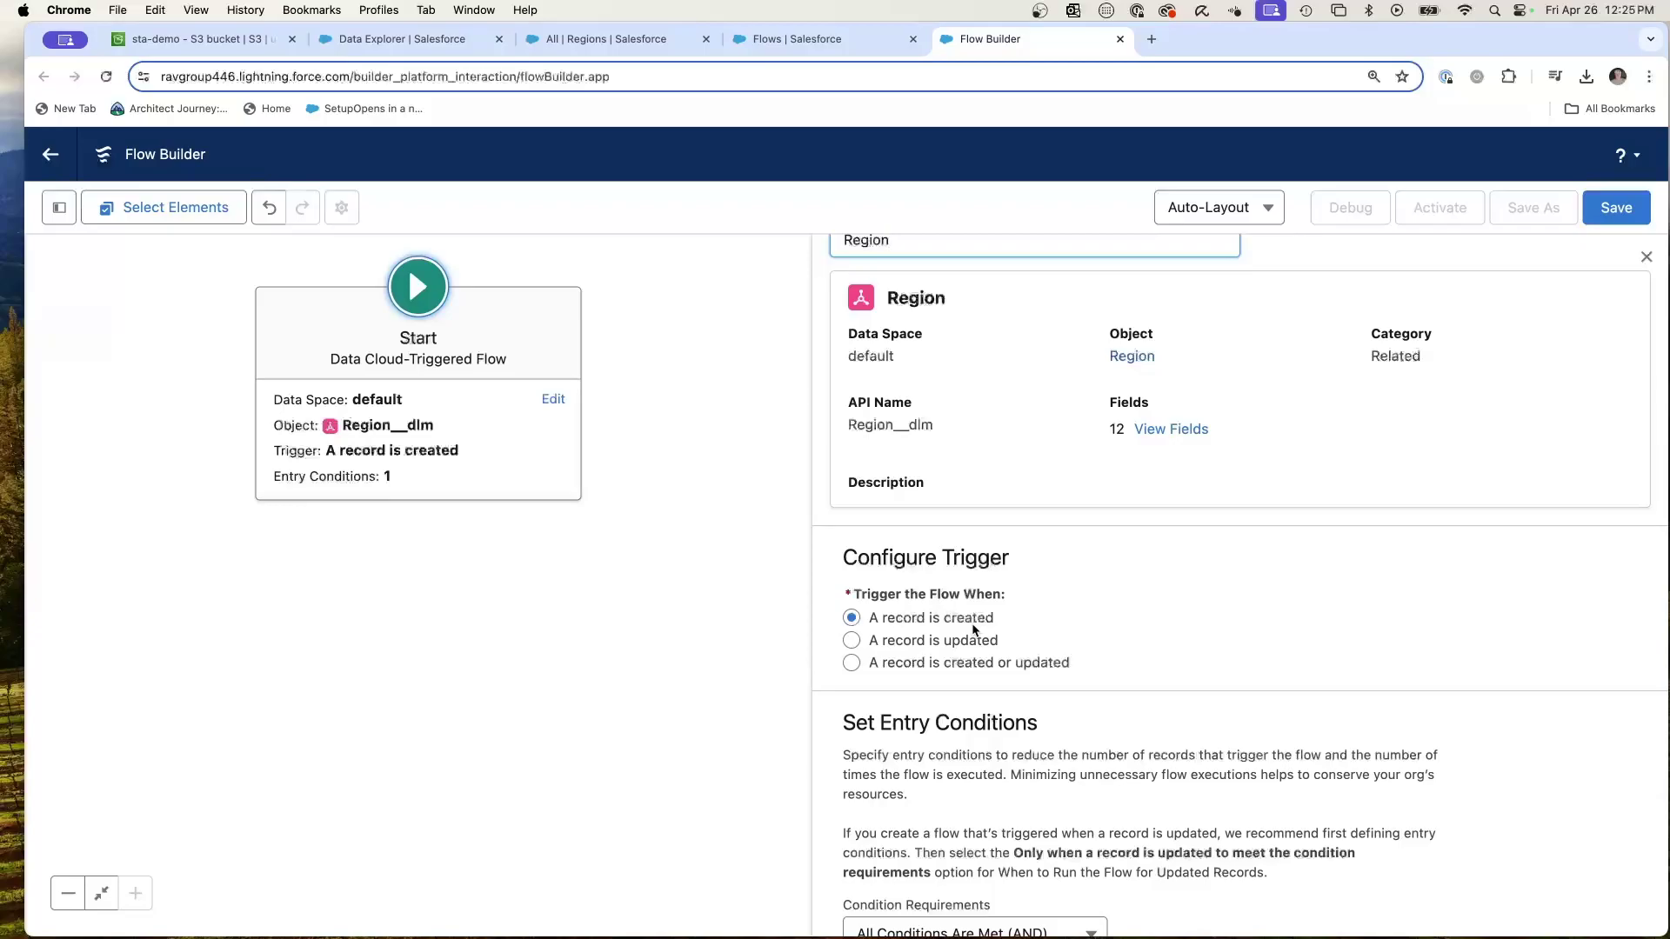
scroll(1000, 600, "down", 3)
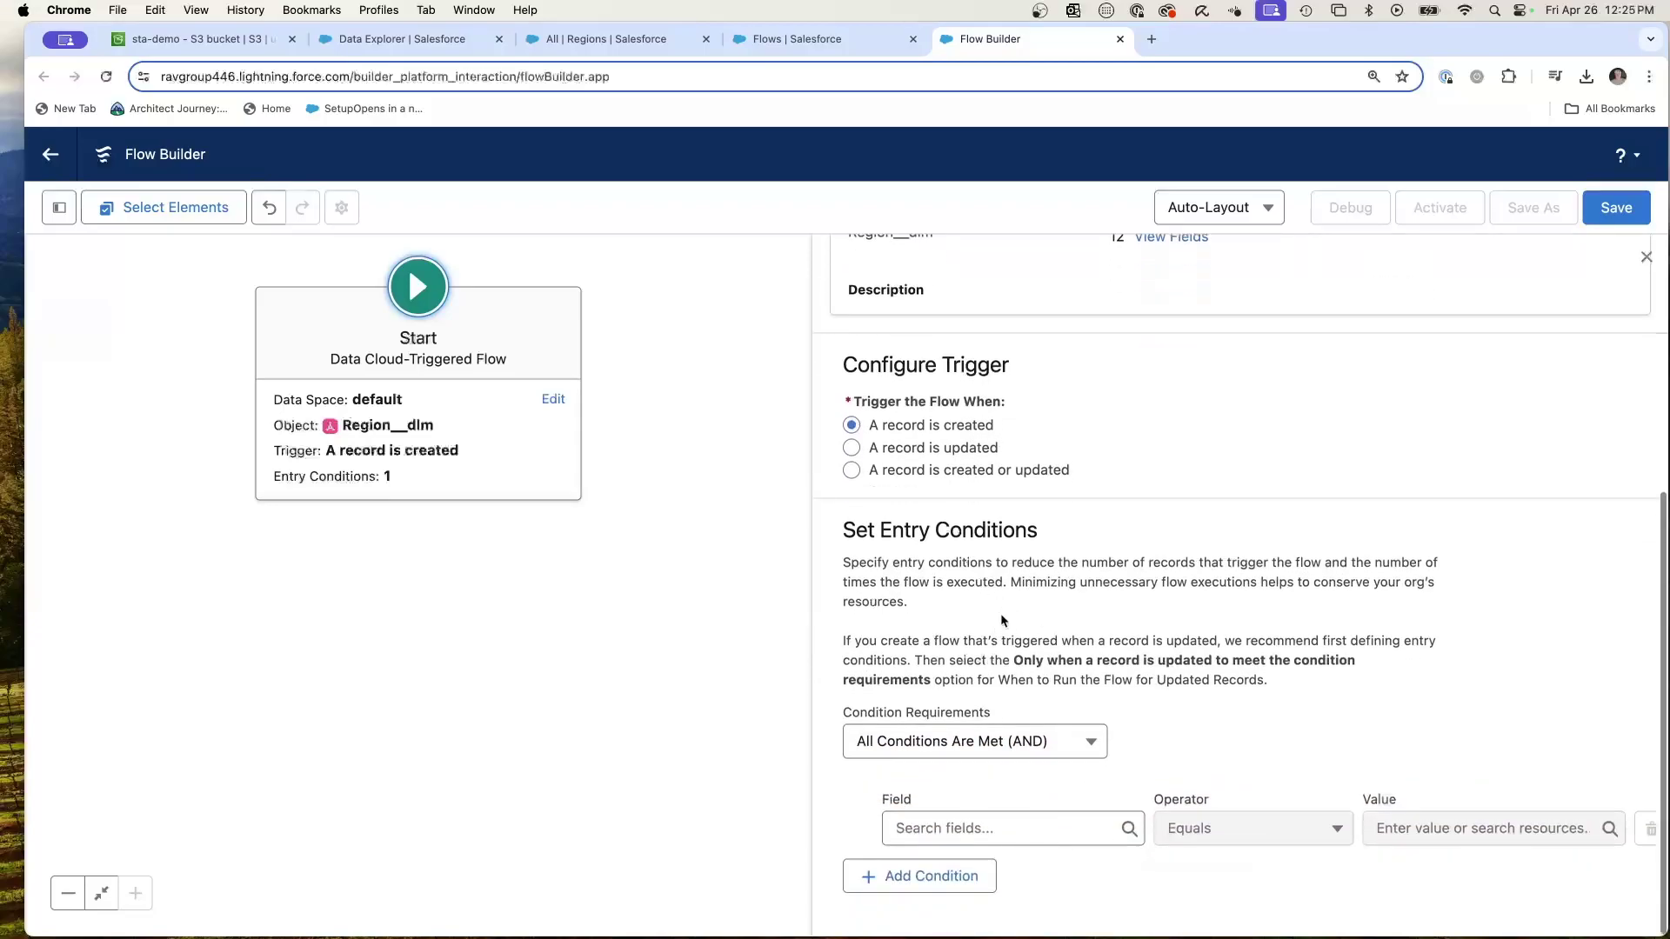
left_click(970, 742)
left_click(970, 742)
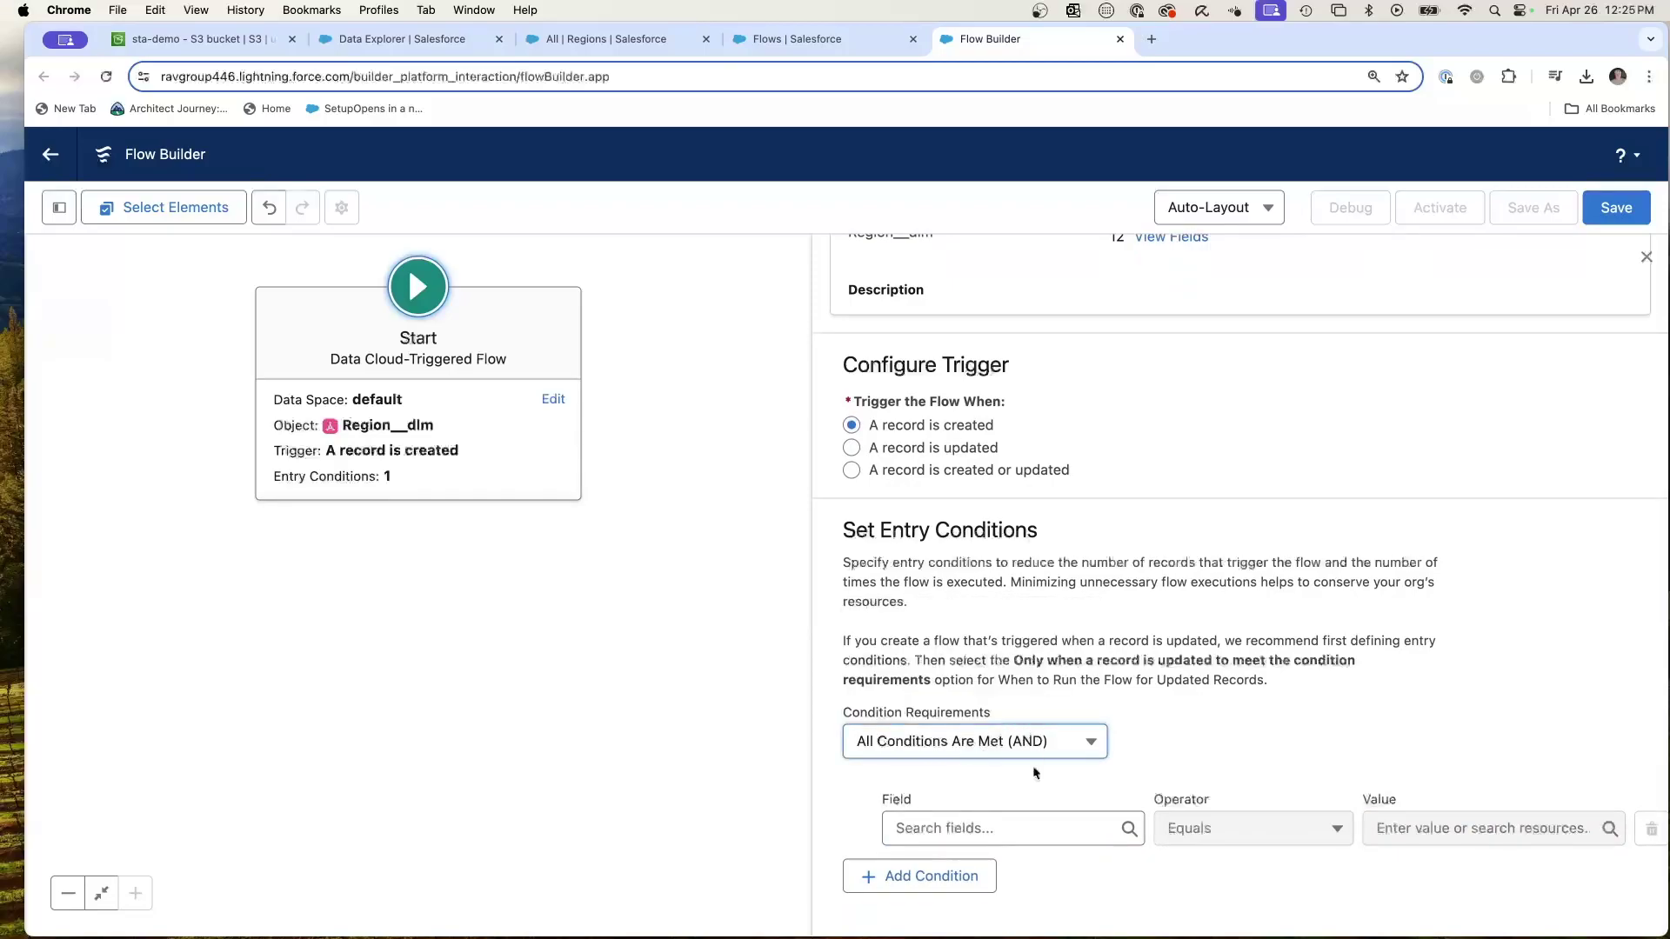
left_click(1001, 827)
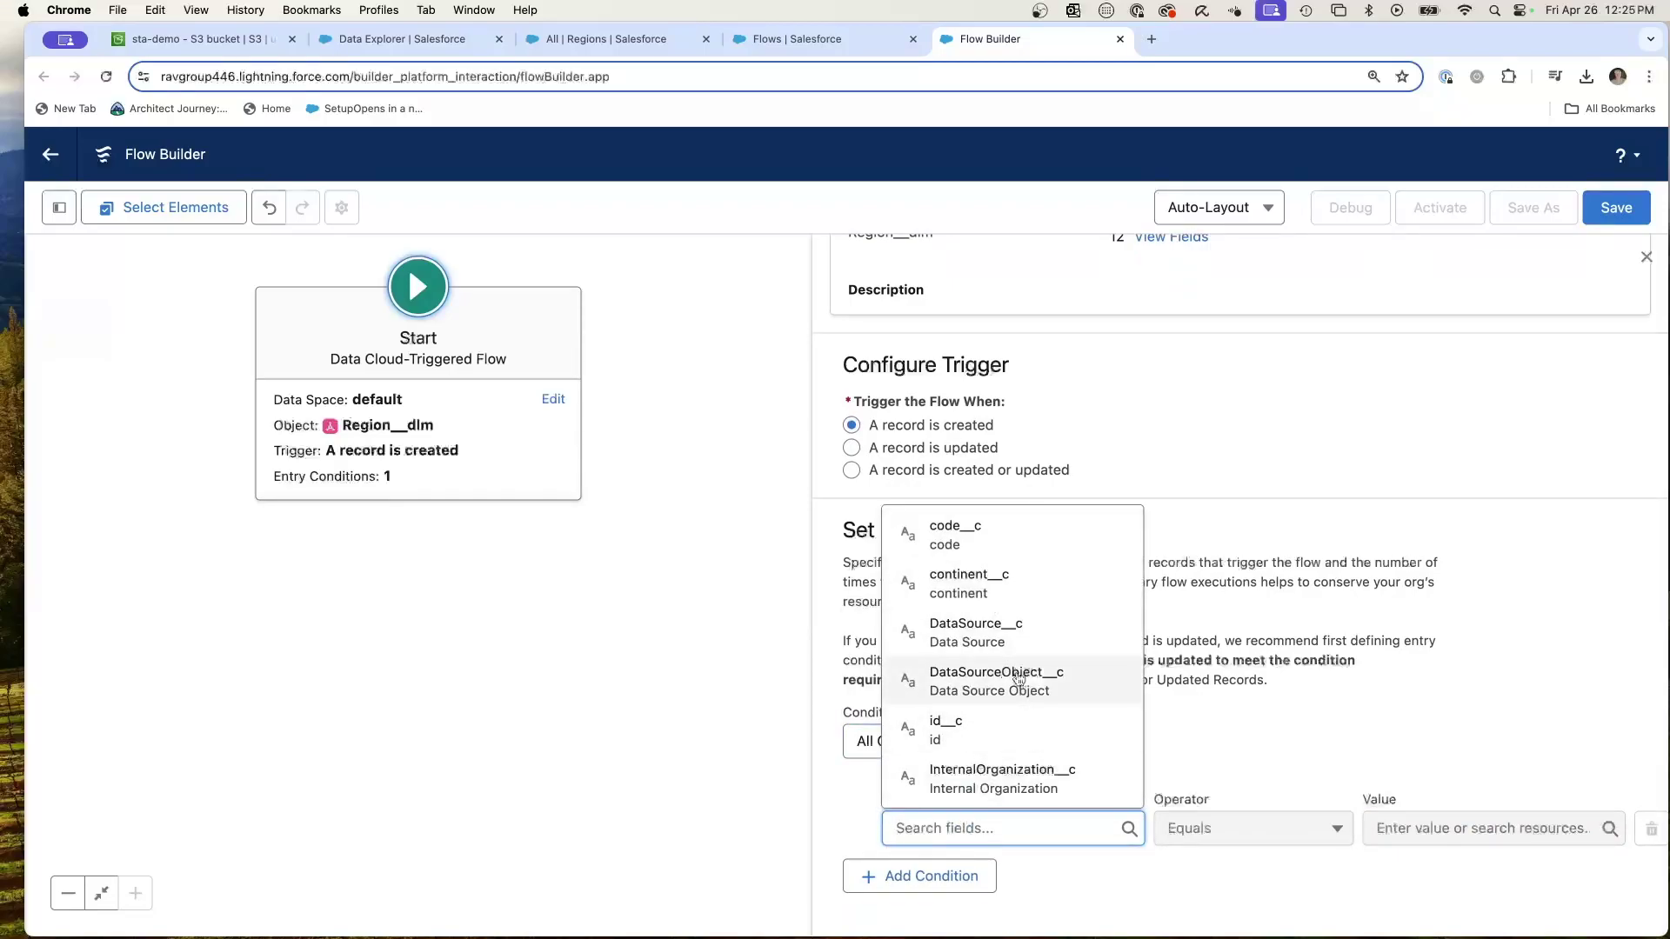
left_click(980, 737)
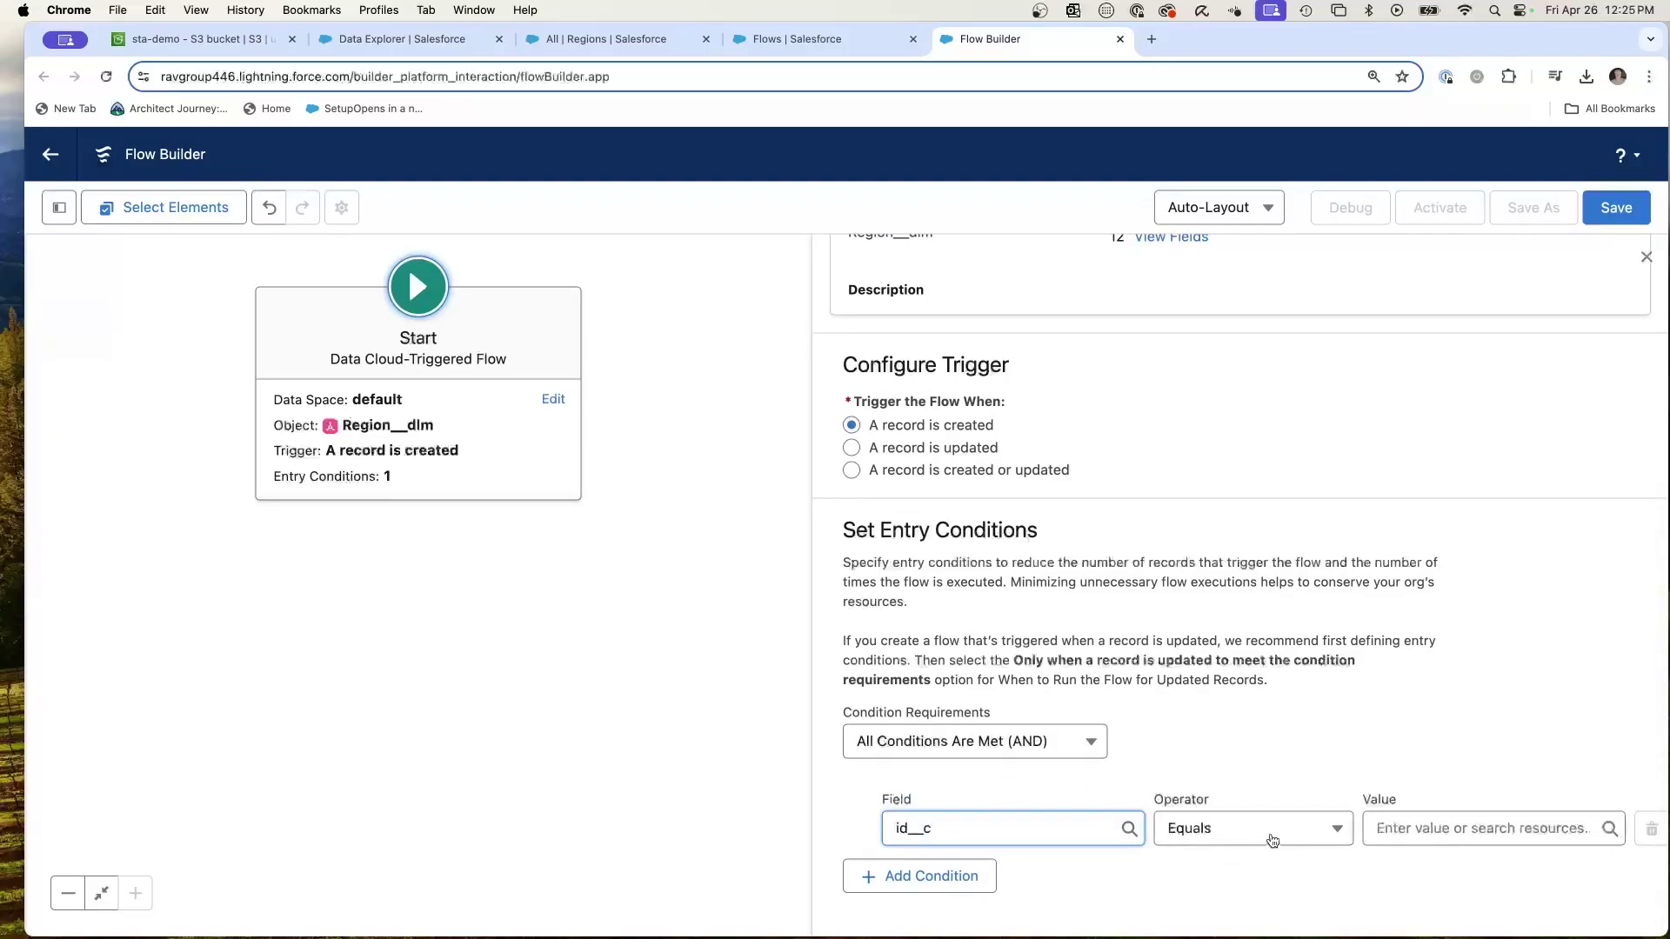
left_click(1230, 827)
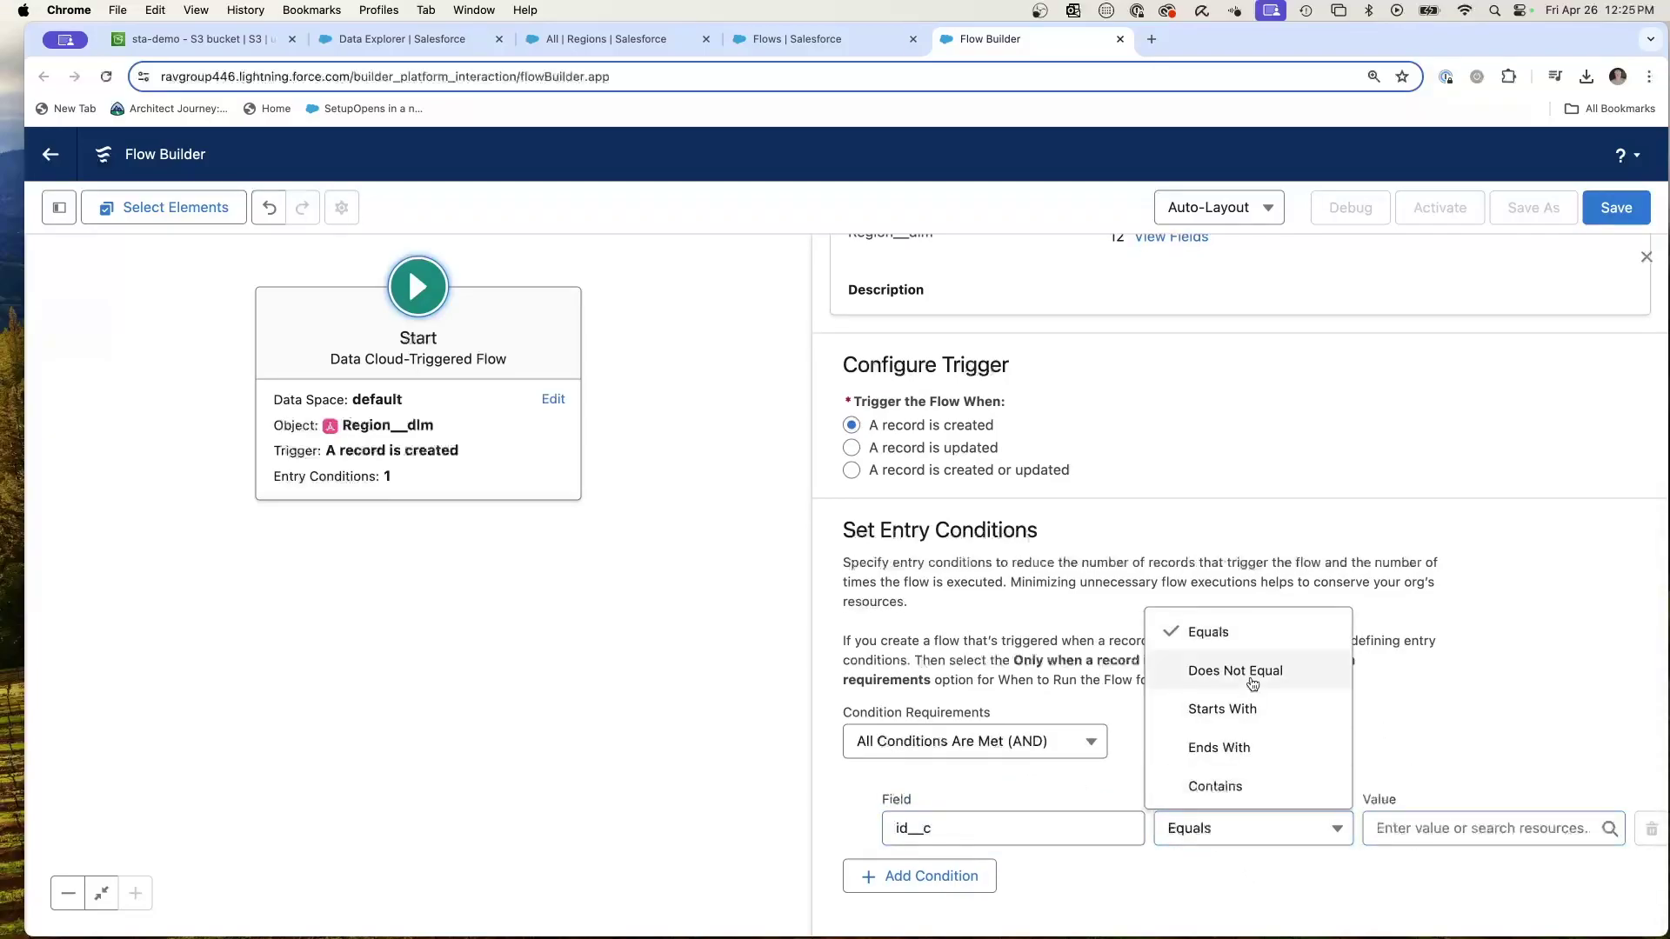
left_click(1252, 683)
left_click(1401, 831)
type("zz")
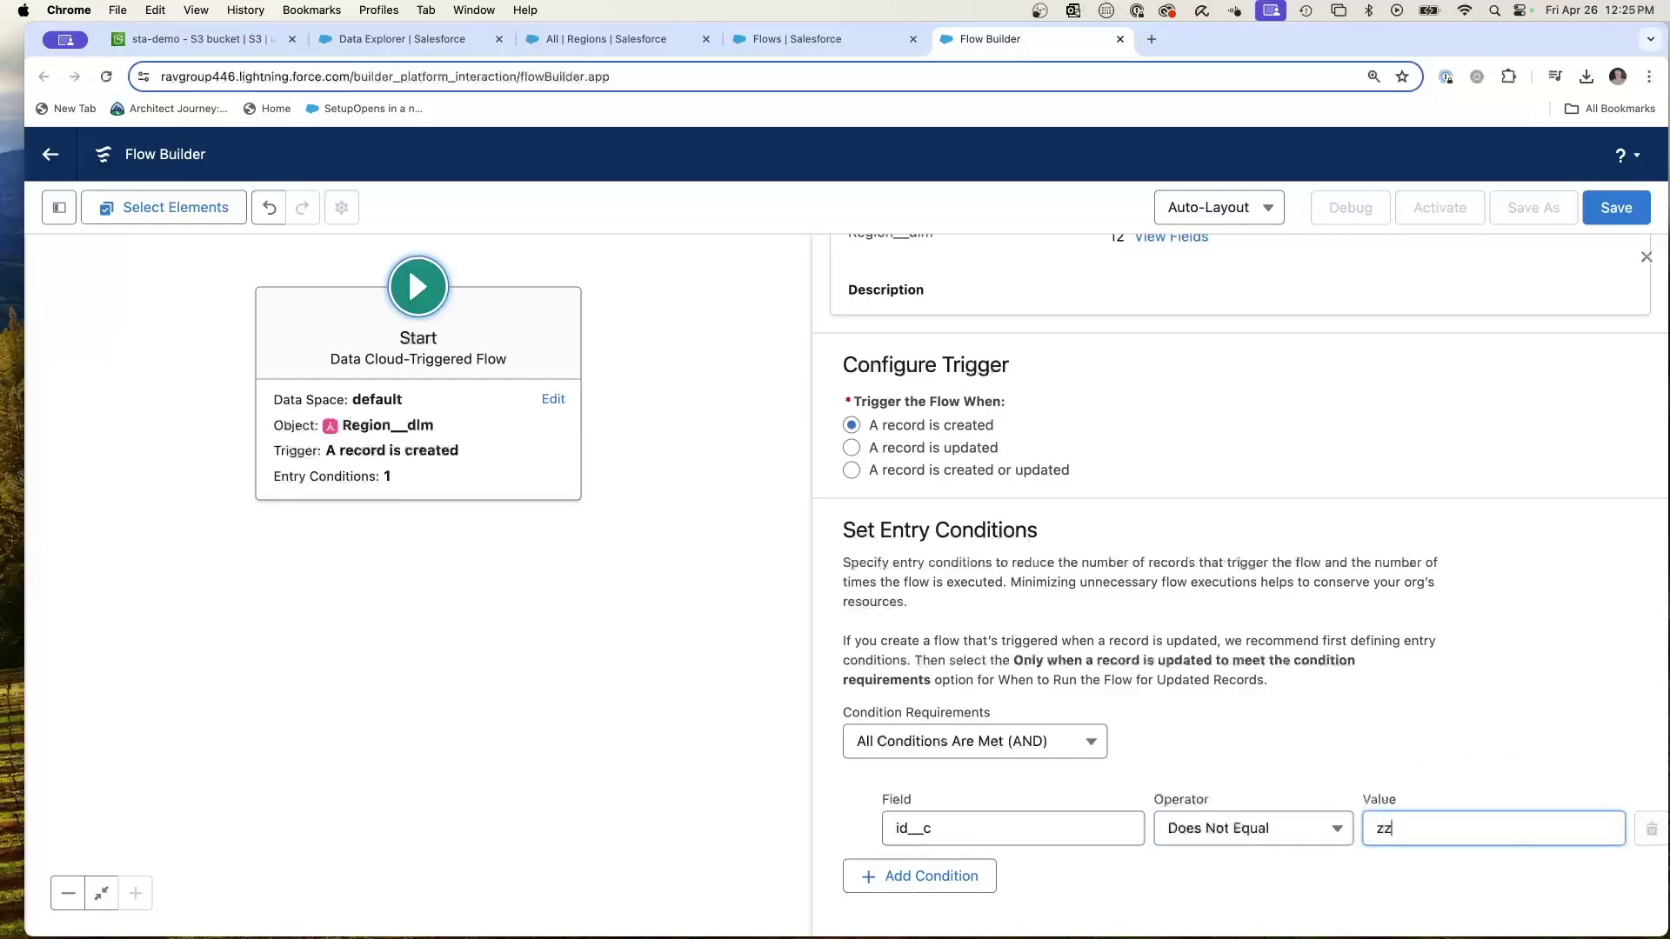
left_click(1349, 760)
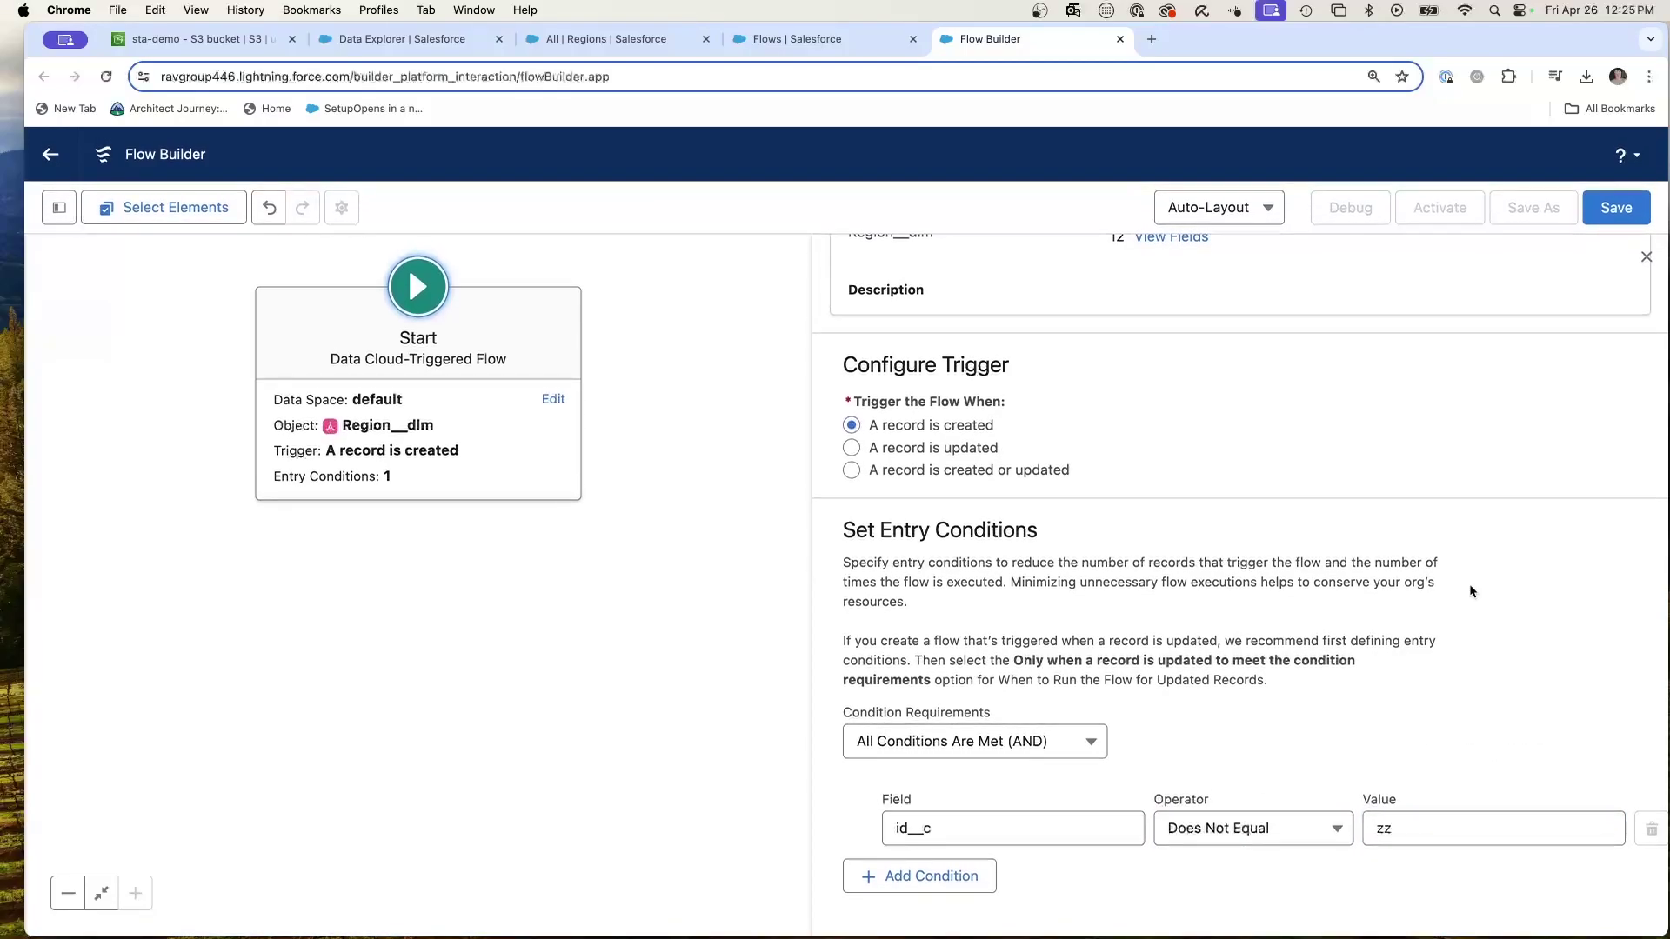
- Save the flow with the label Region Create and its auto-filled API name
left_click(1610, 207)
left_click(506, 449)
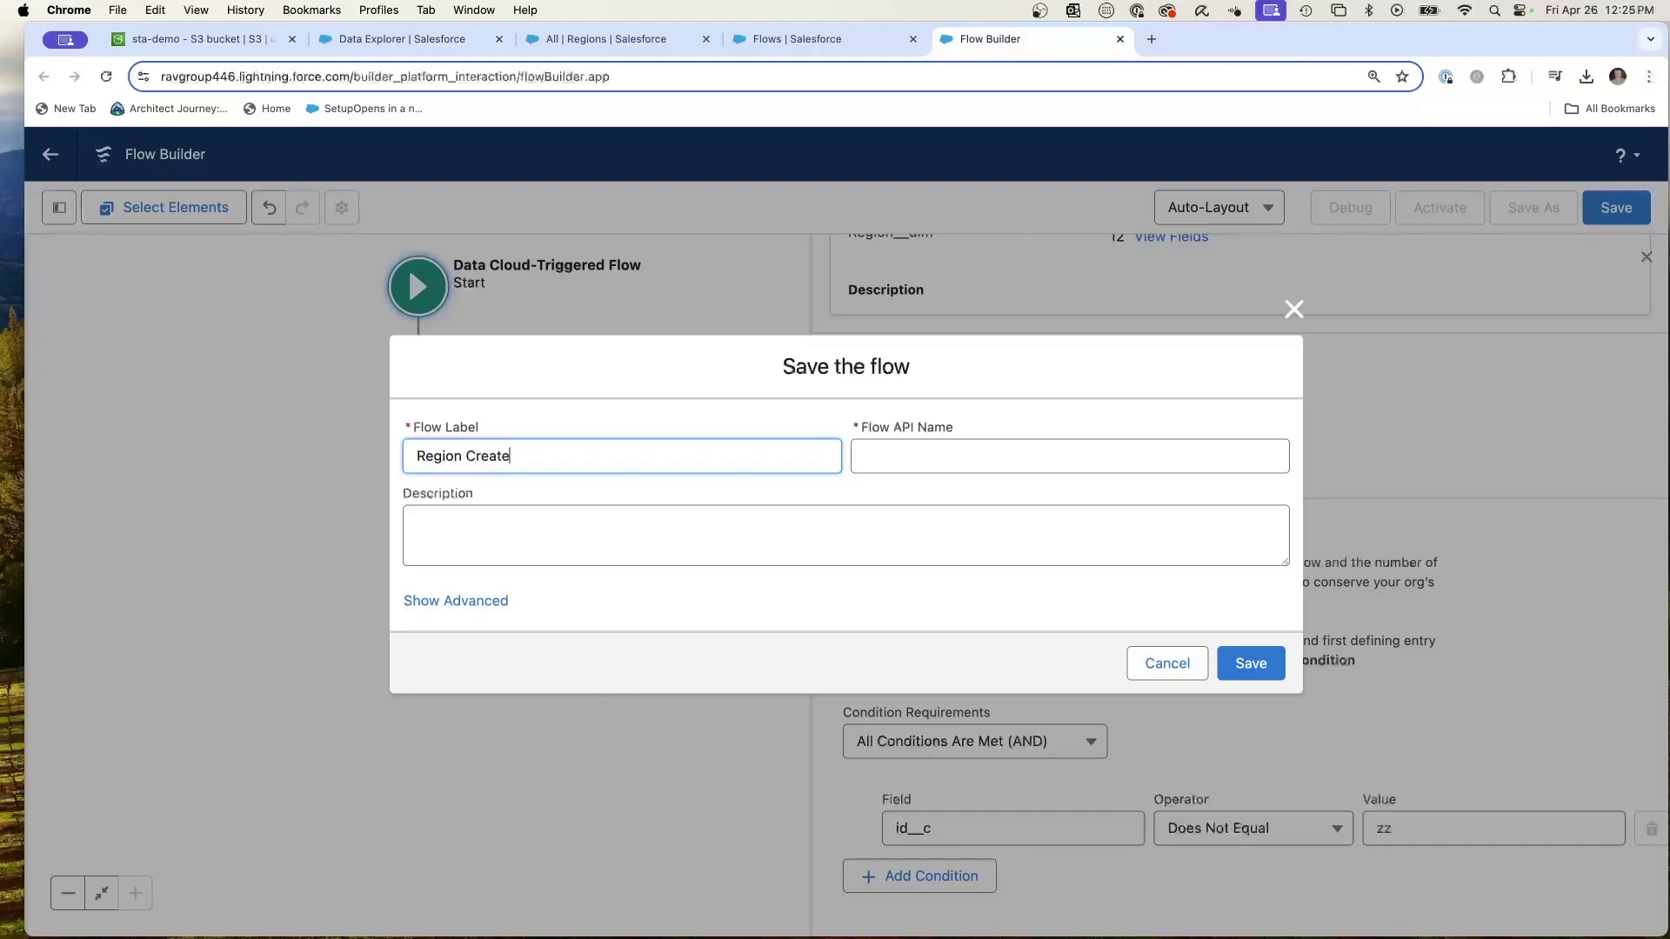
key("Tab")
left_click(1251, 663)
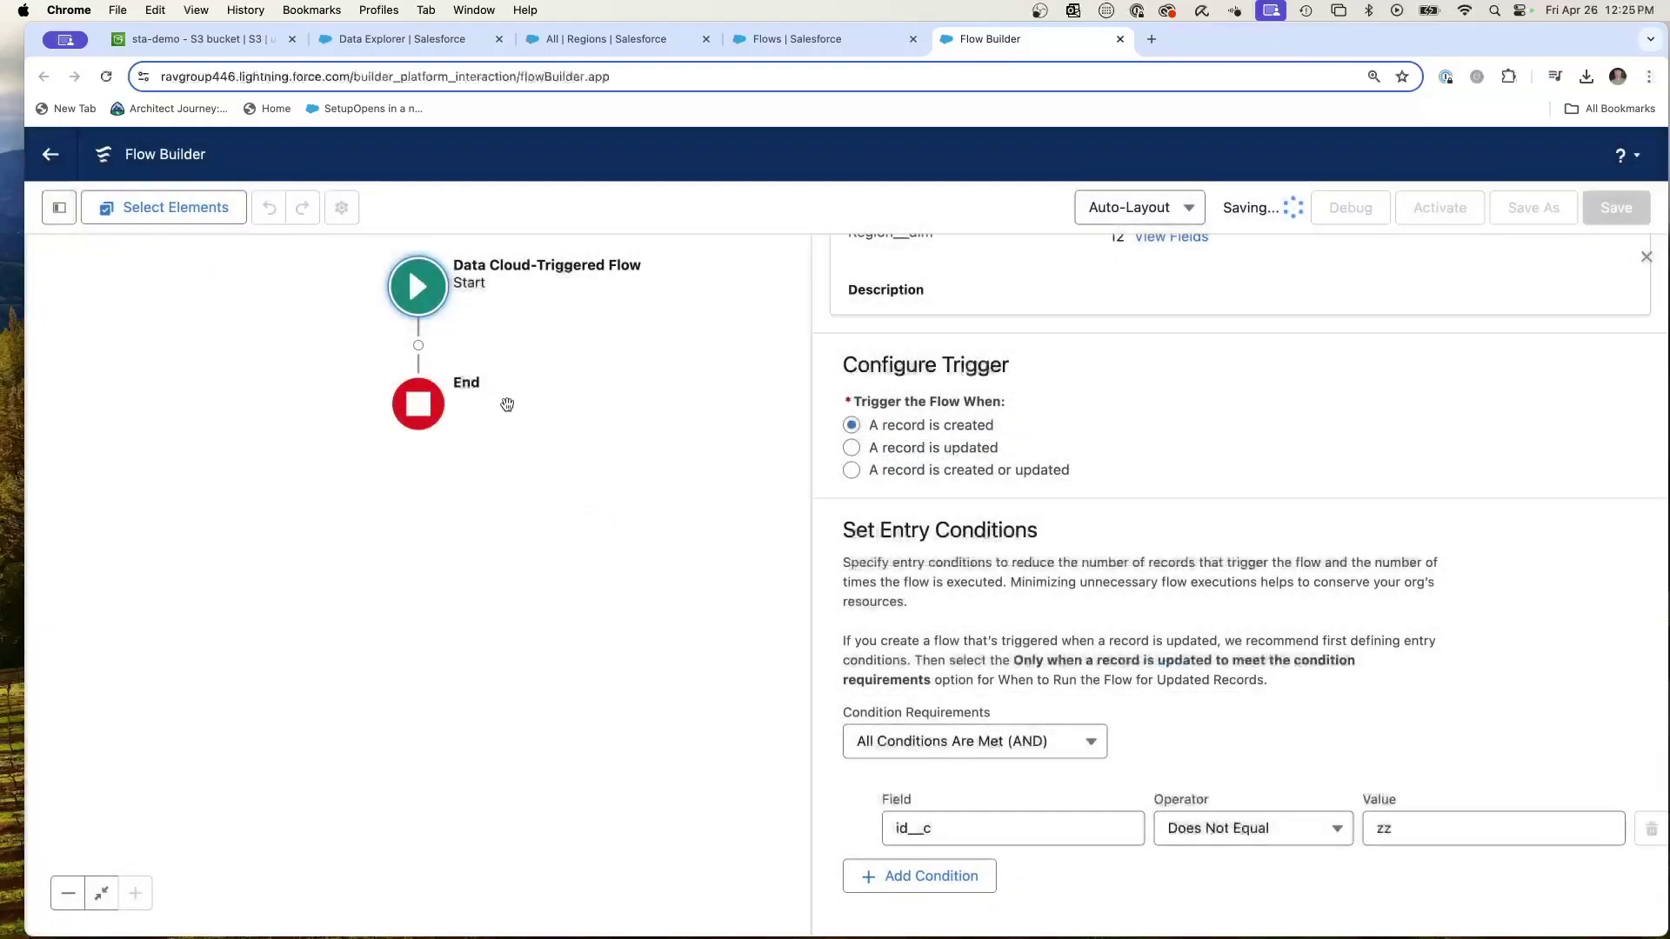
- Add a Create Records step that sets fields manually on a new Region record
left_click(419, 345)
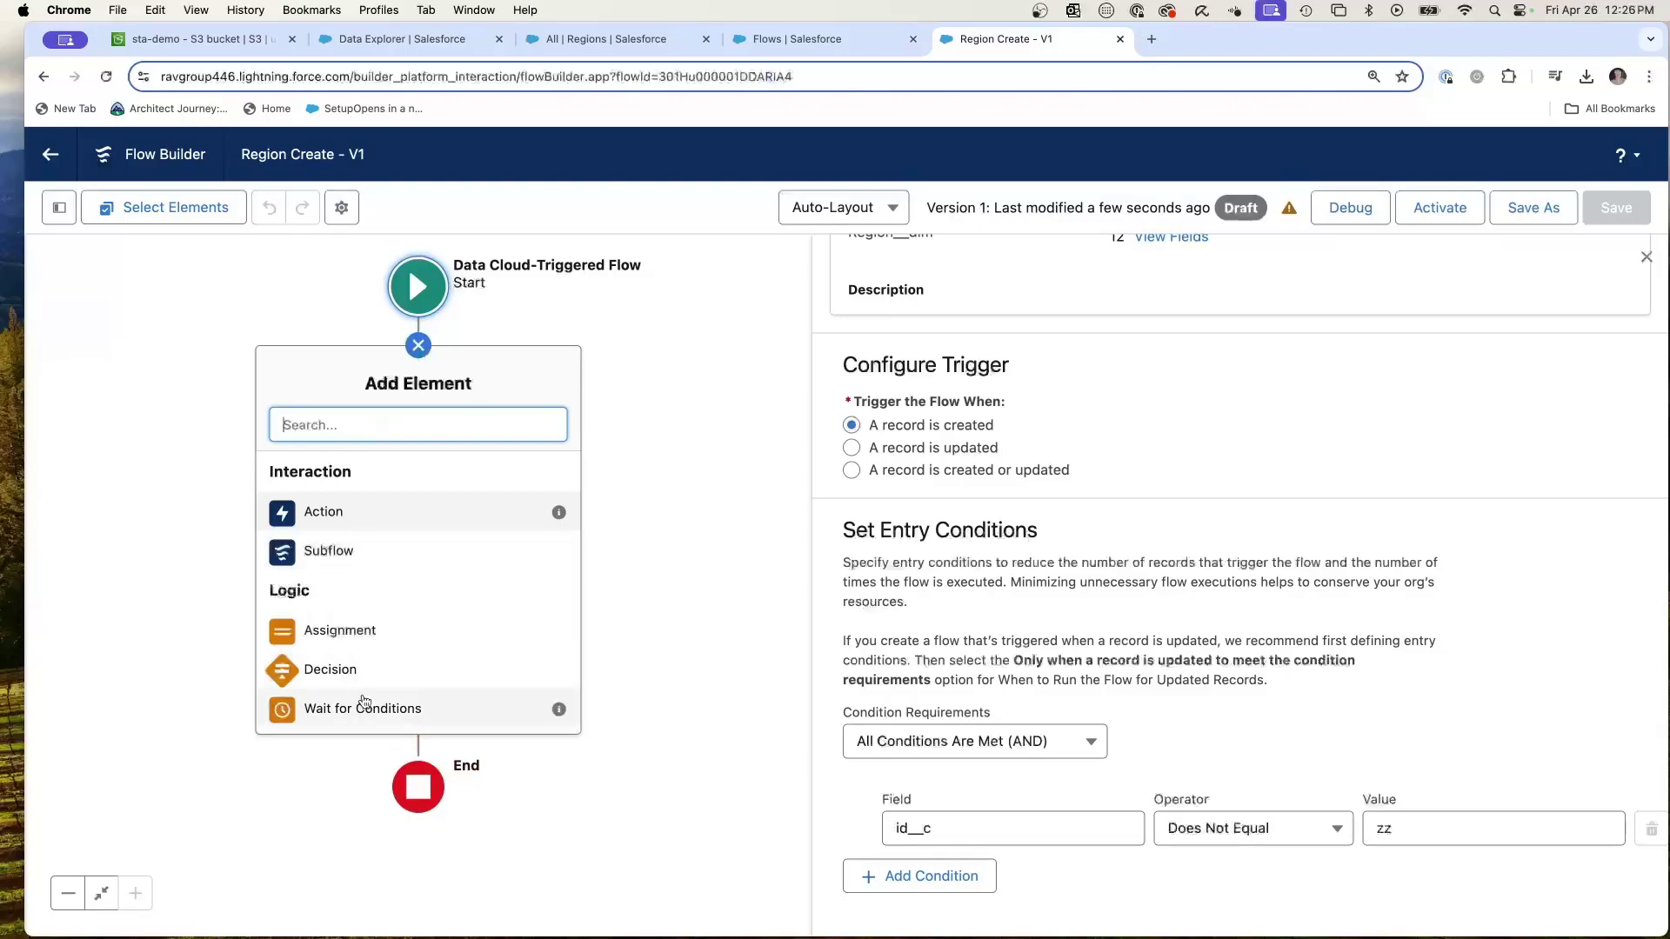
scroll(364, 701, "down", 5)
left_click(331, 696)
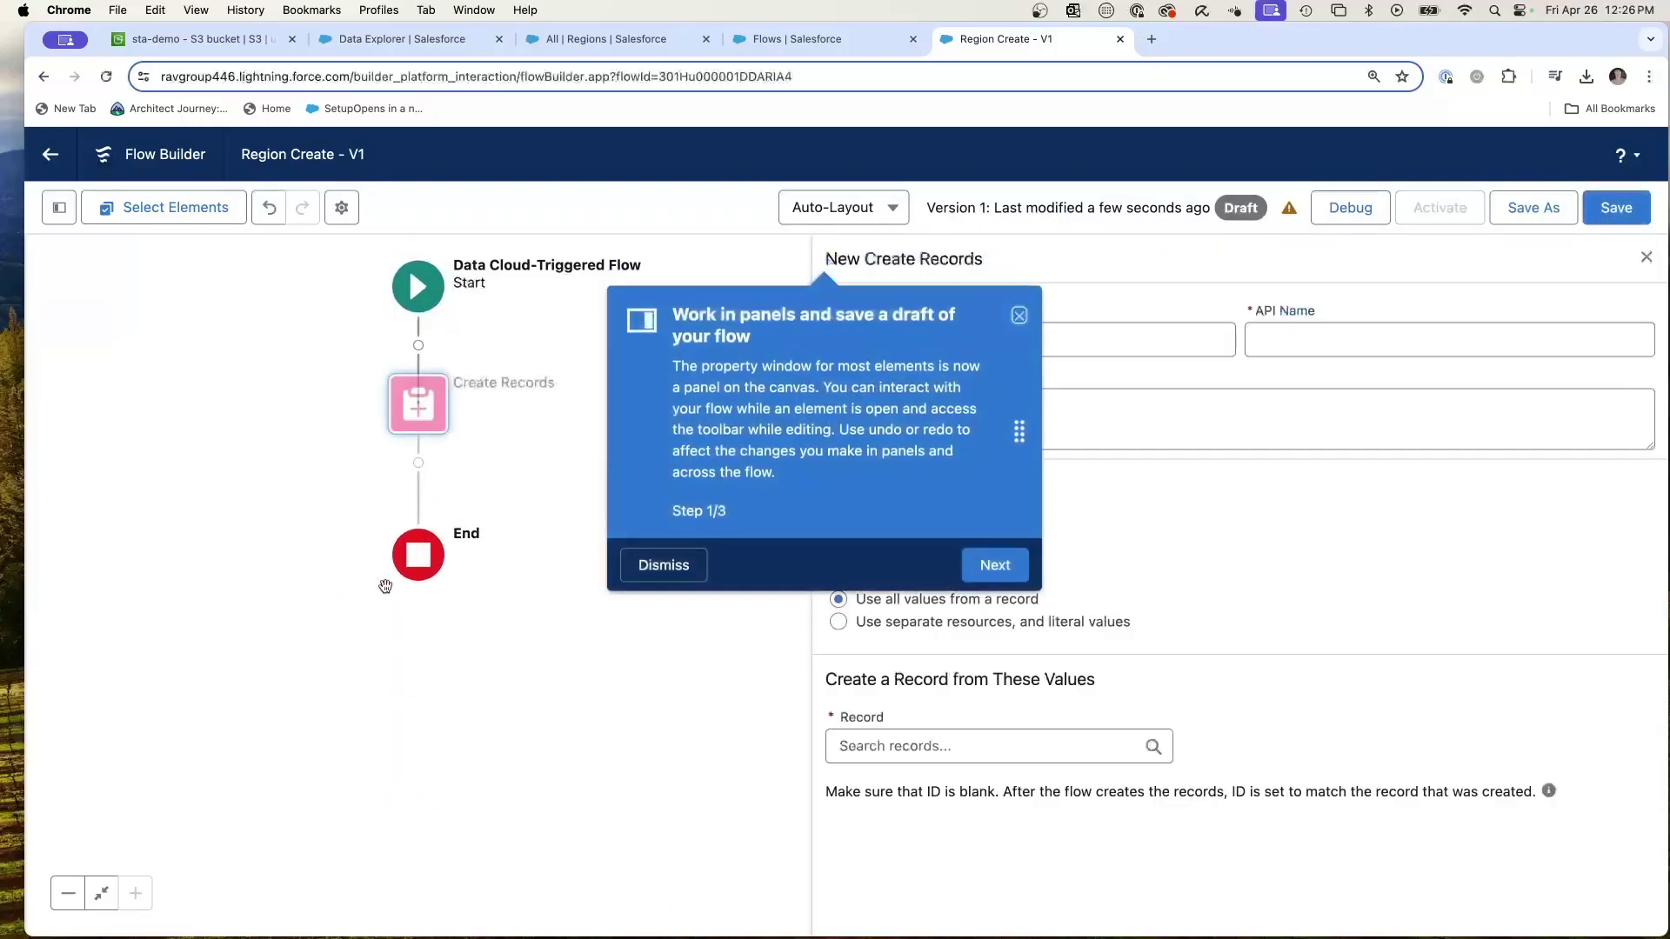
left_click(997, 566)
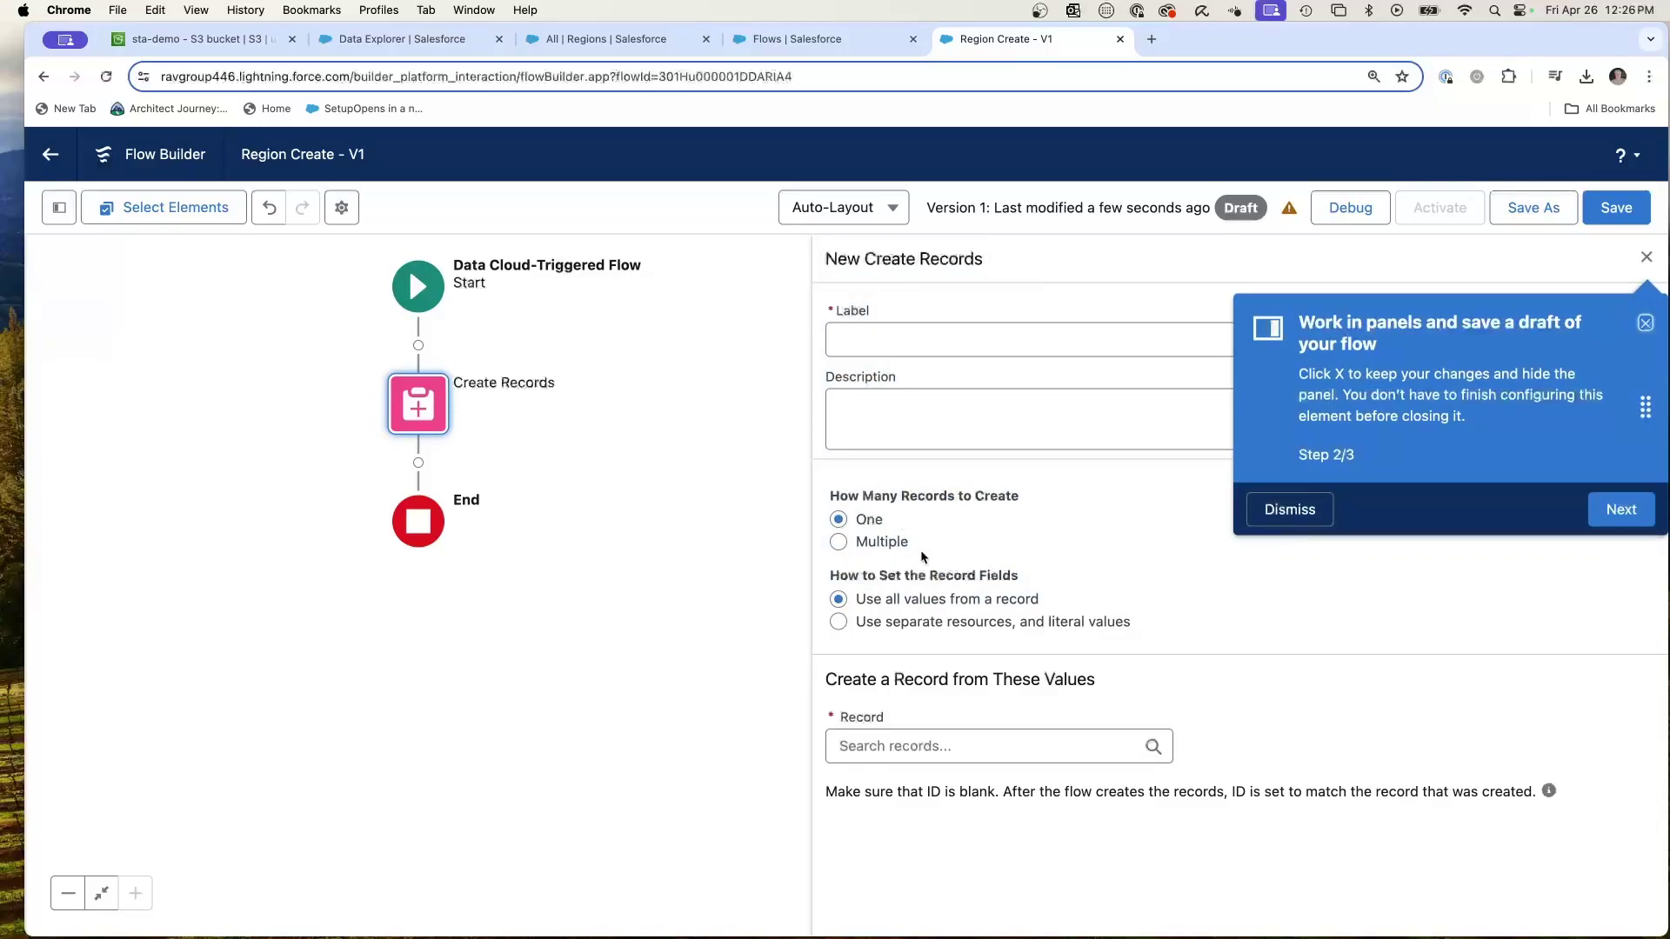
left_click(890, 621)
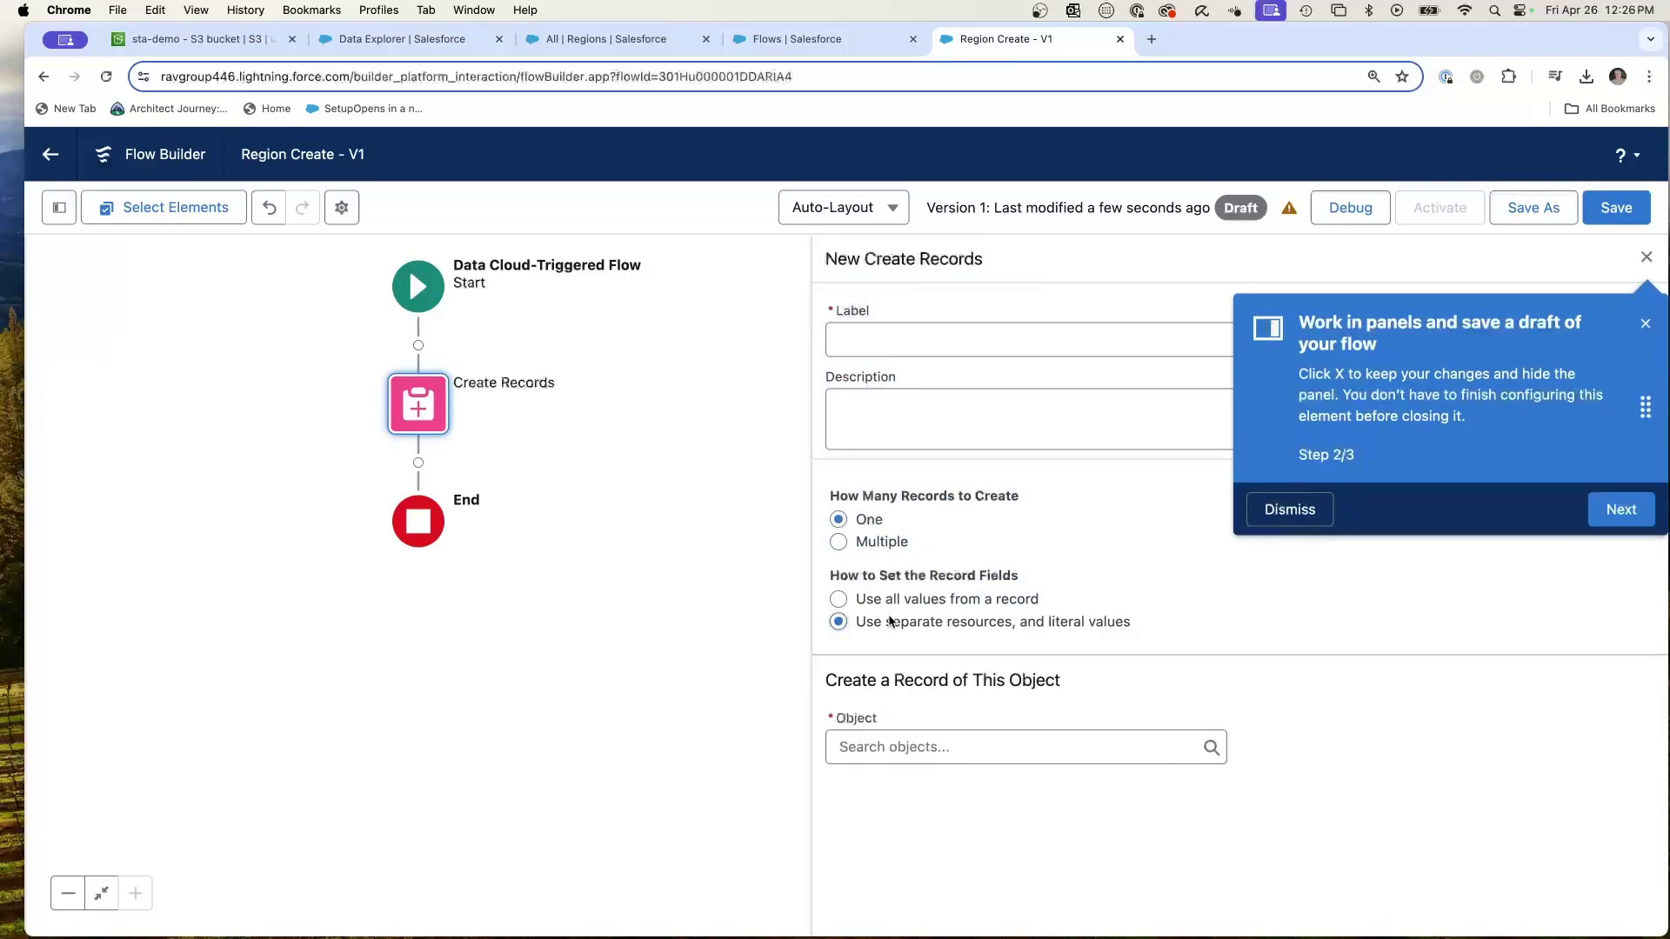
left_click(887, 750)
scroll(1006, 573, "down", 10)
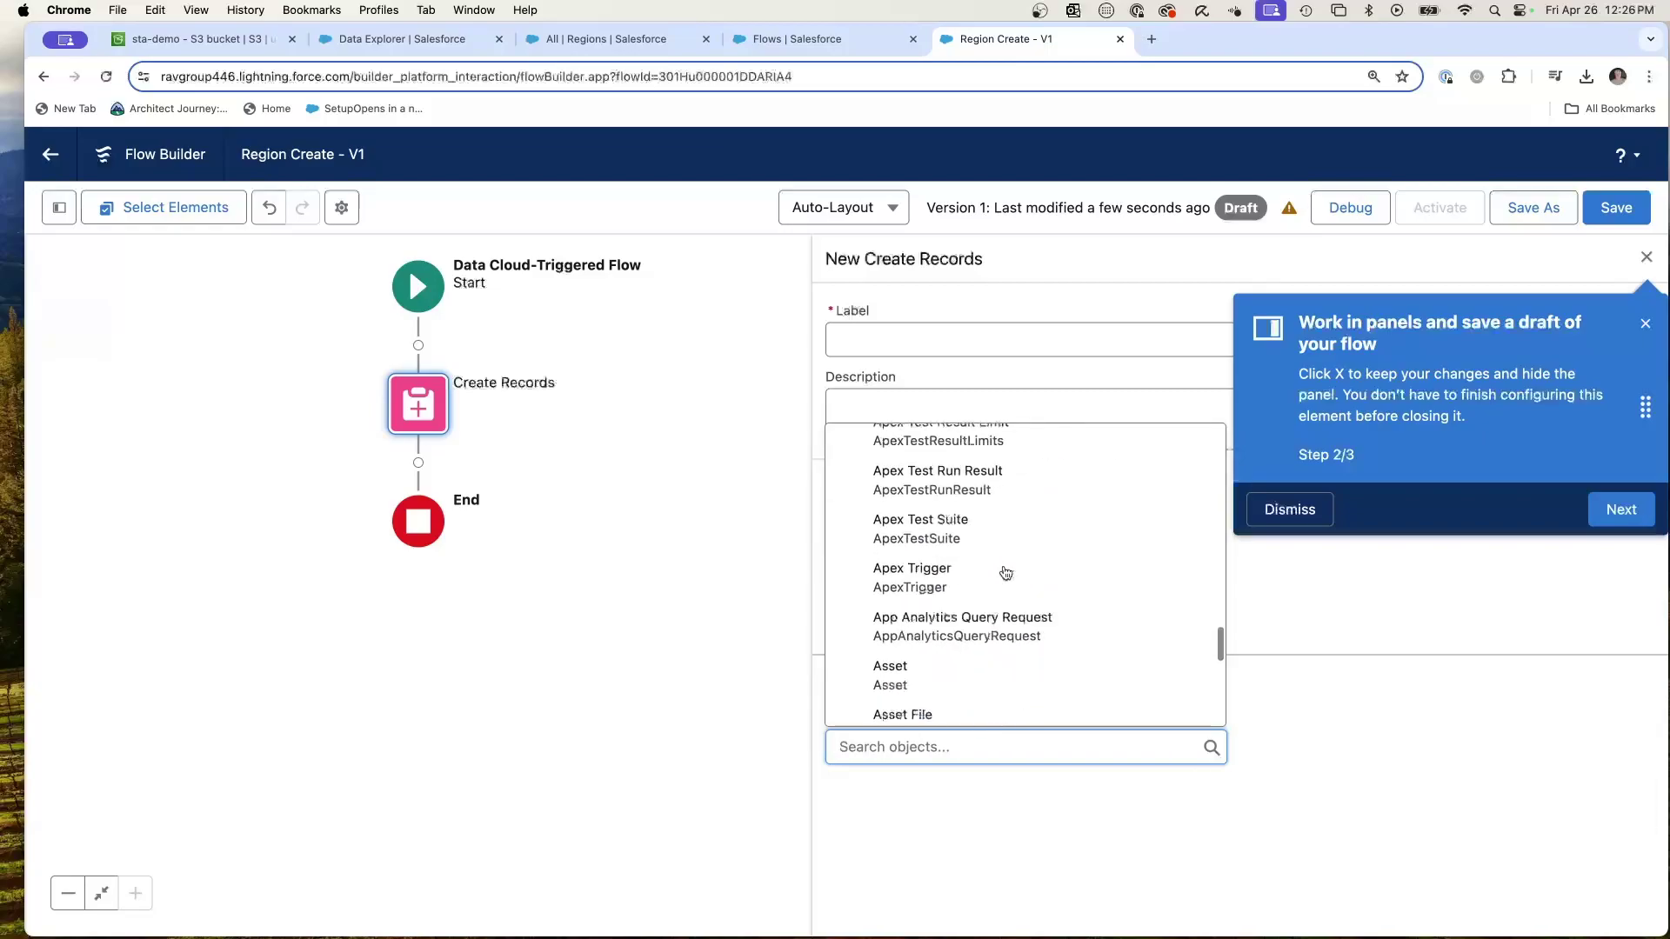
scroll(1005, 572, "down", 15)
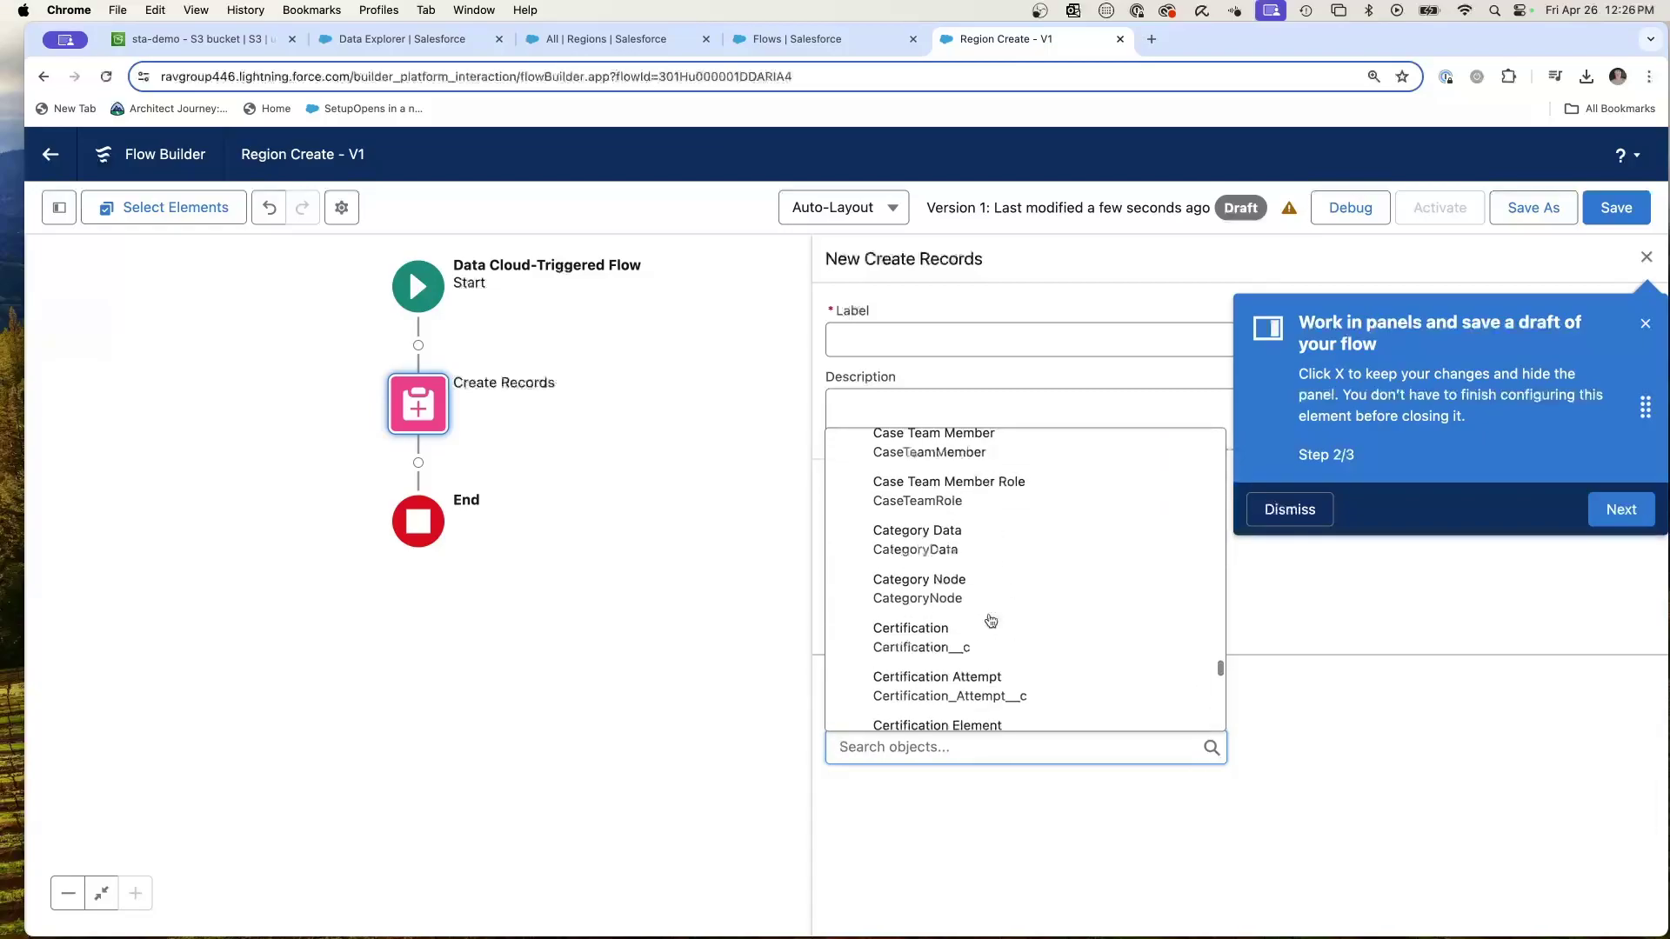
scroll(991, 621, "down", 15)
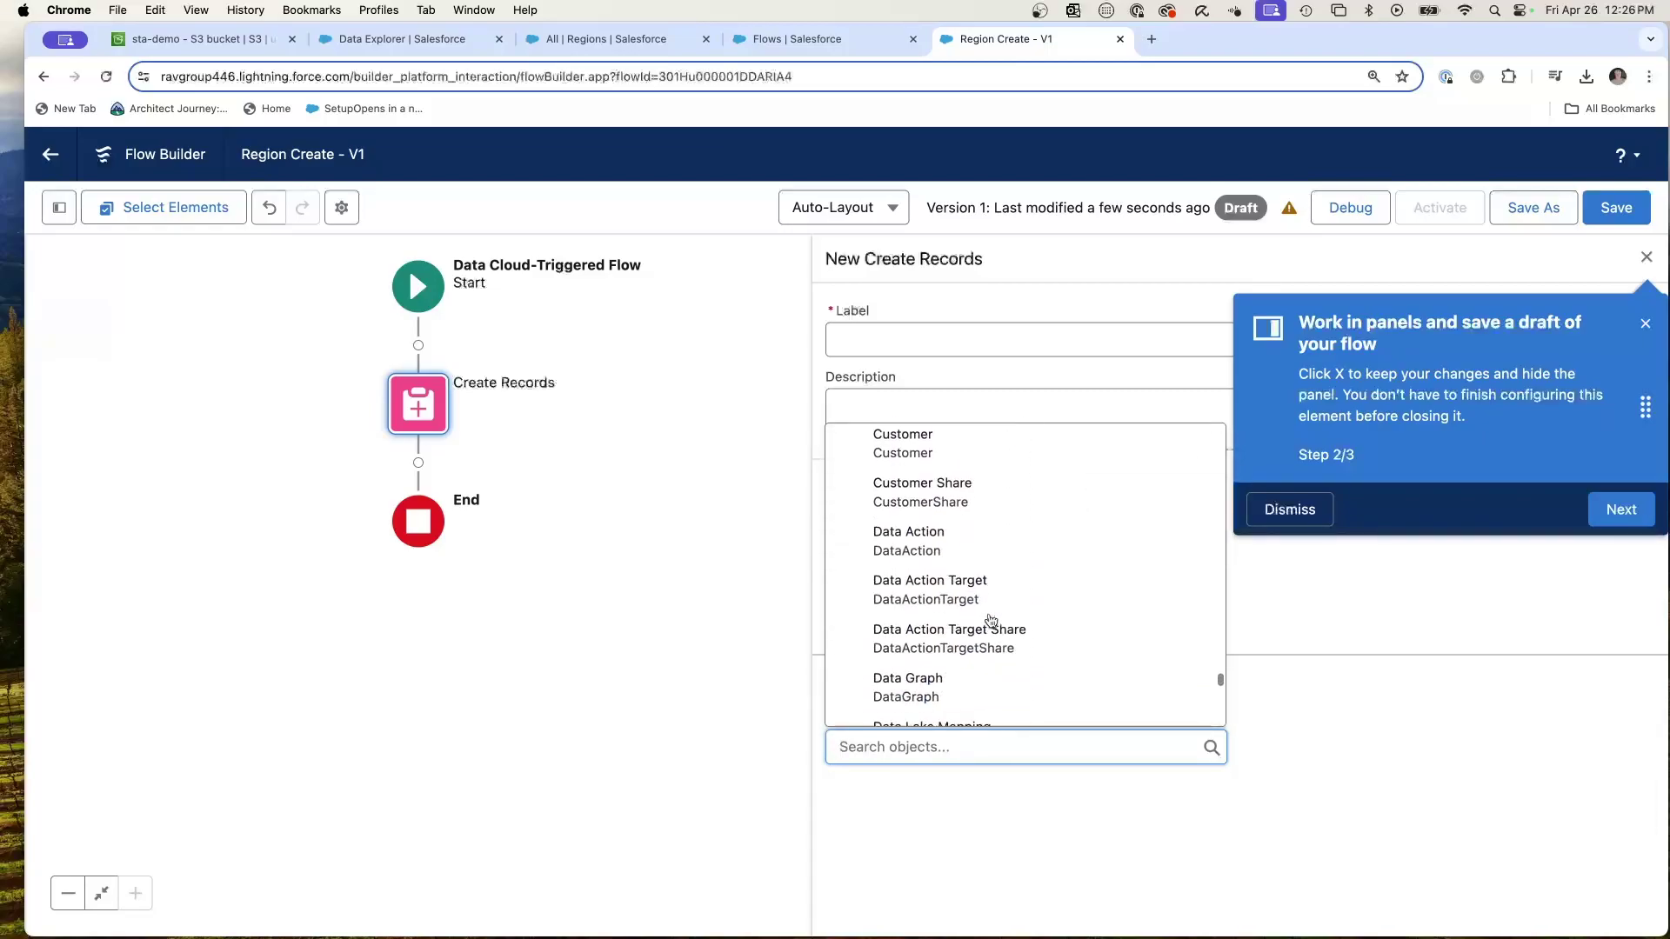
type("reg")
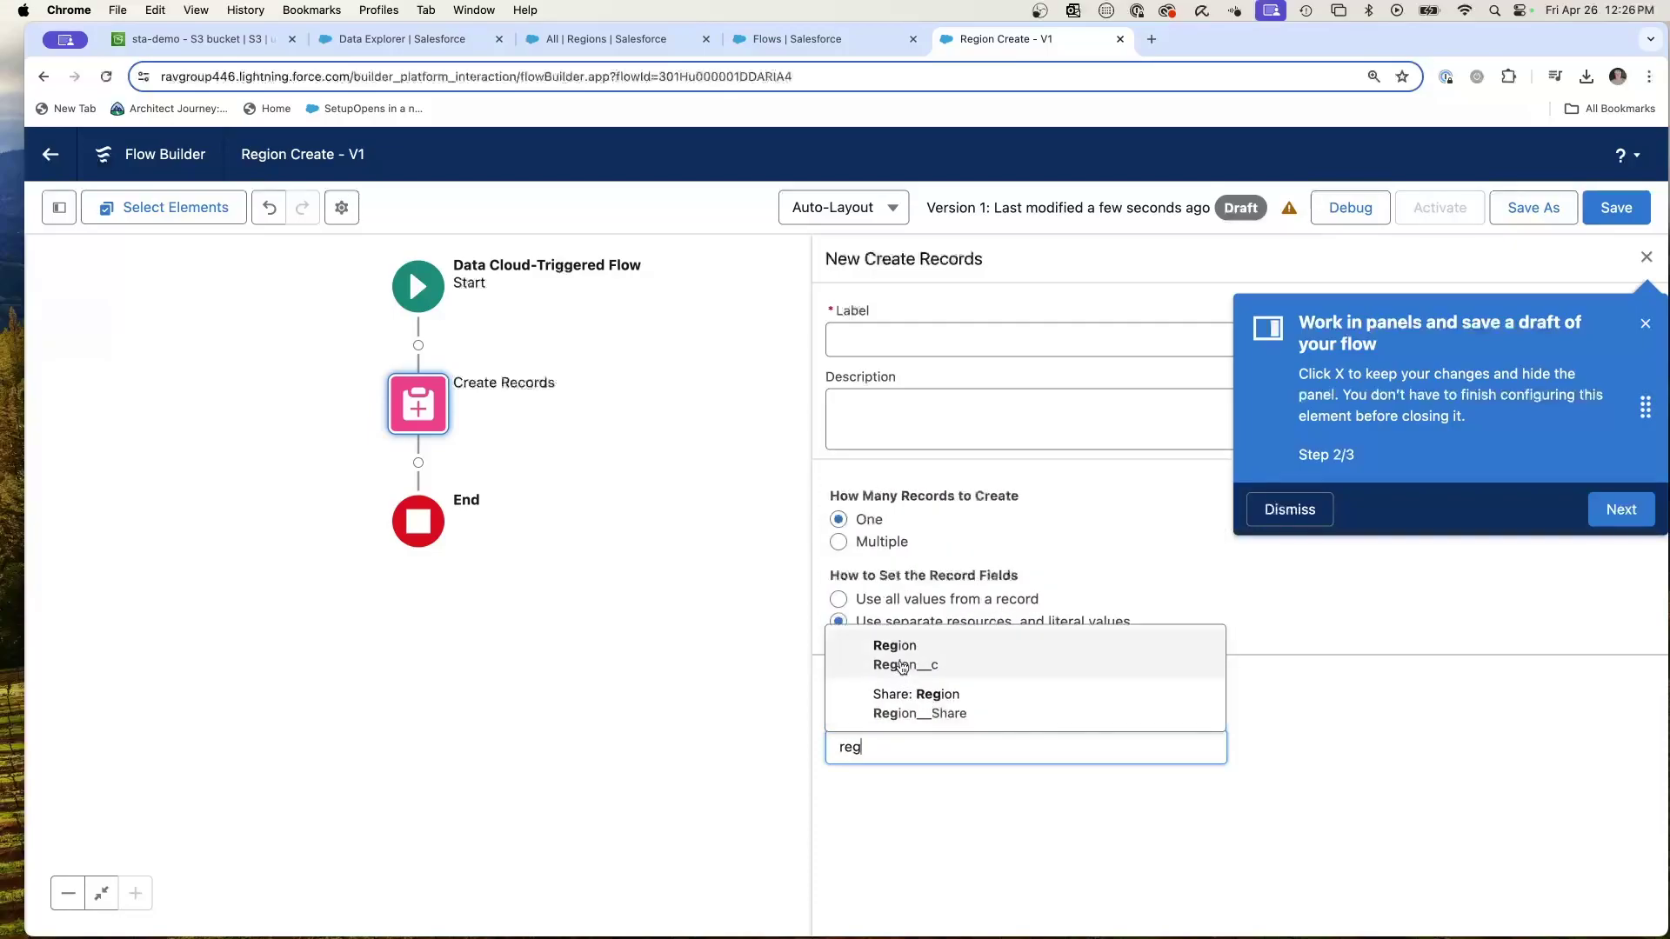
left_click(902, 667)
scroll(902, 667, "down", 1)
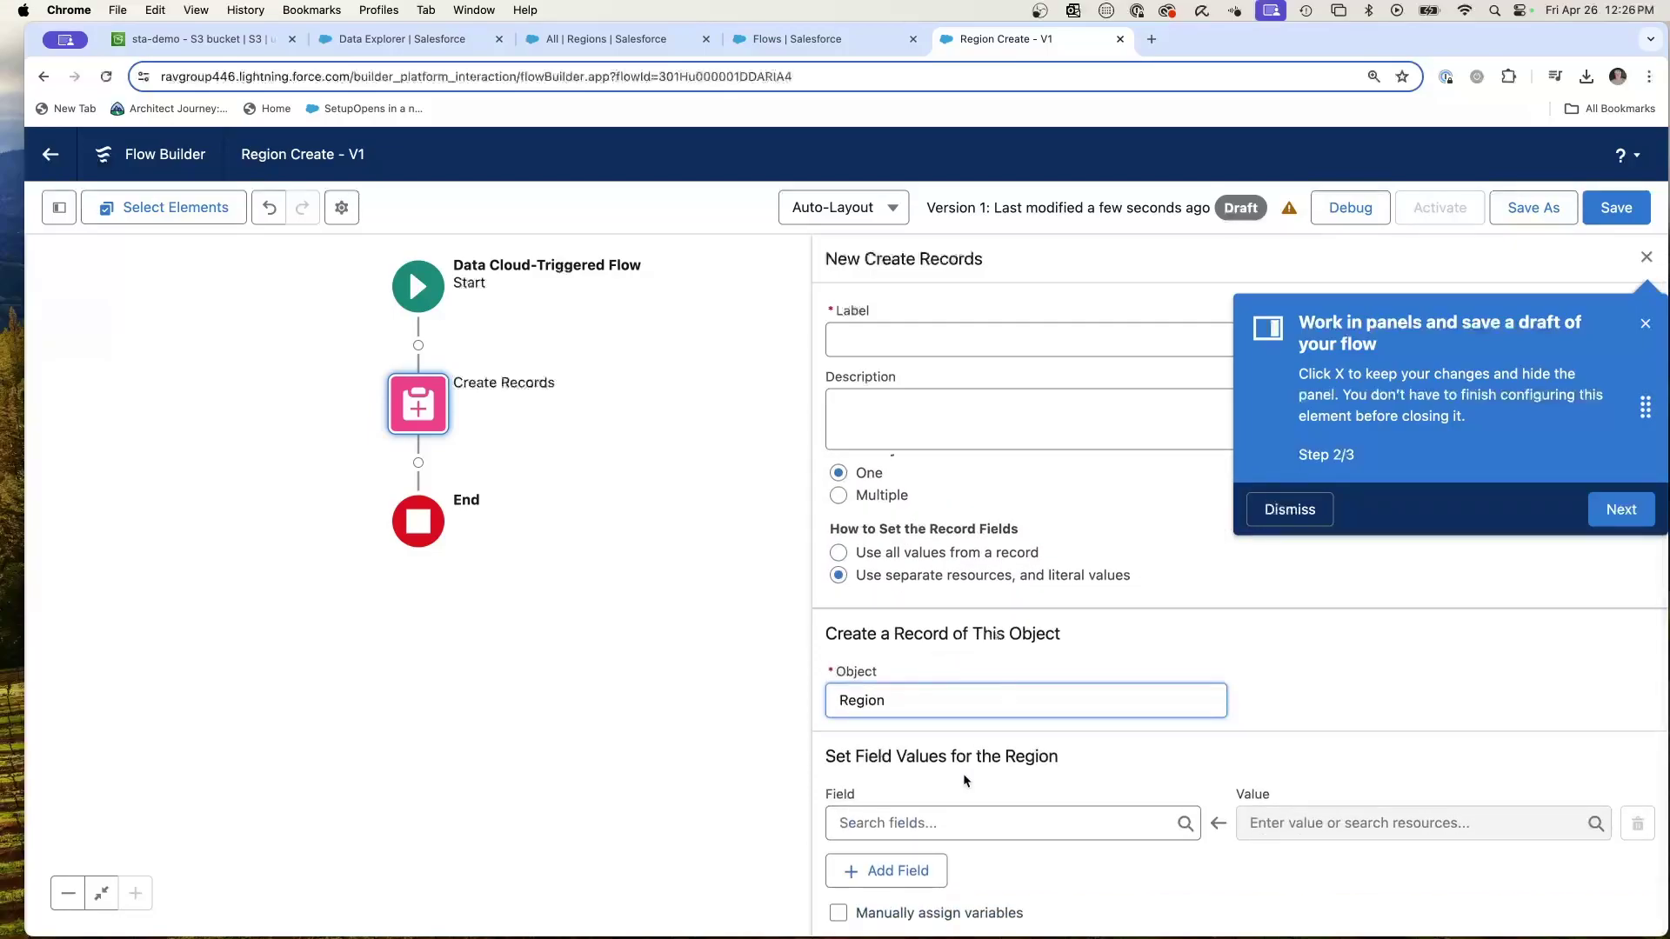
- Set the Region's Key__c field to the triggering record's id ($Record > id)
left_click(879, 823)
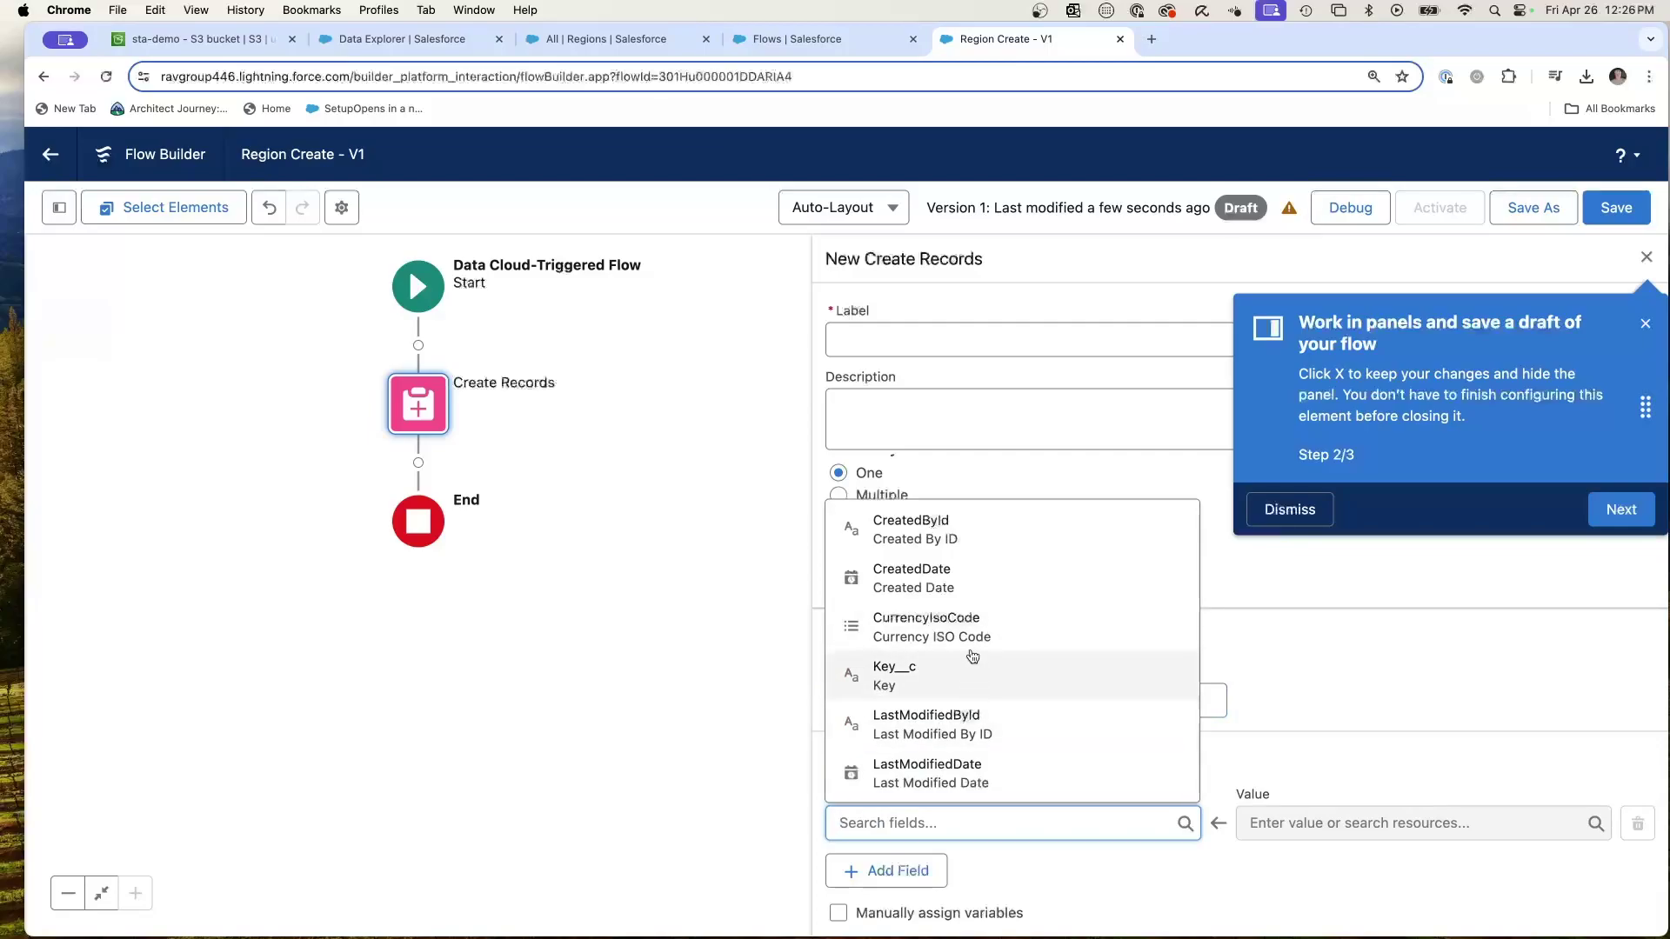
scroll(974, 658, "up", 1)
left_click(731, 618)
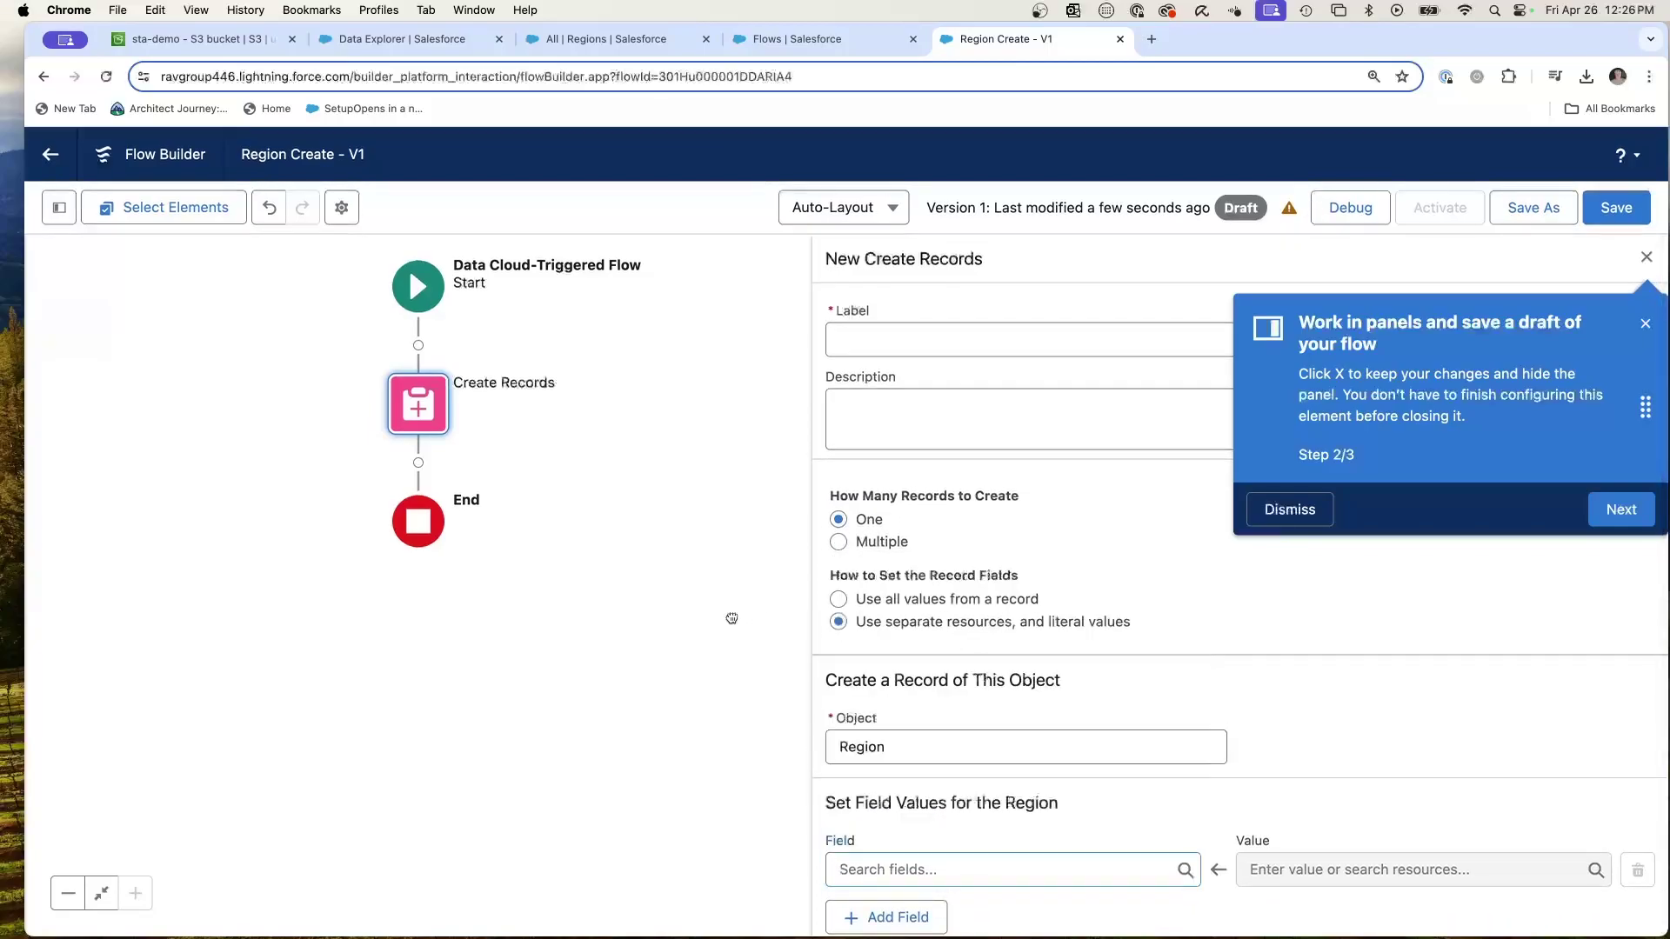
scroll(1098, 828, "down", 1)
left_click(972, 827)
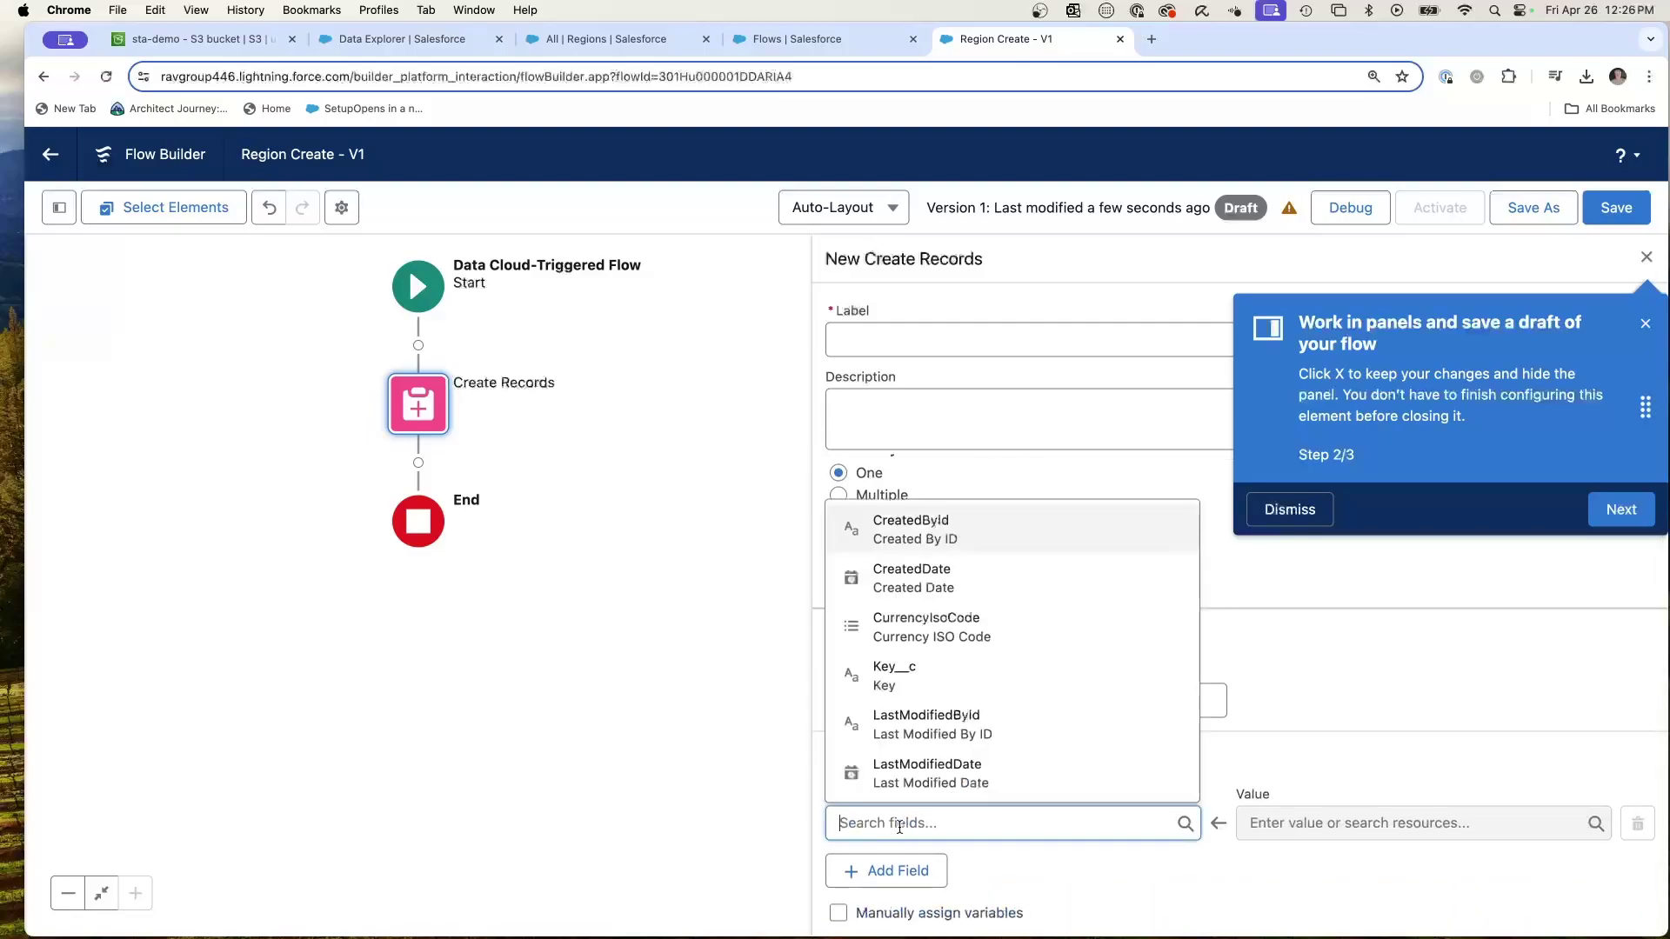
left_click(594, 592)
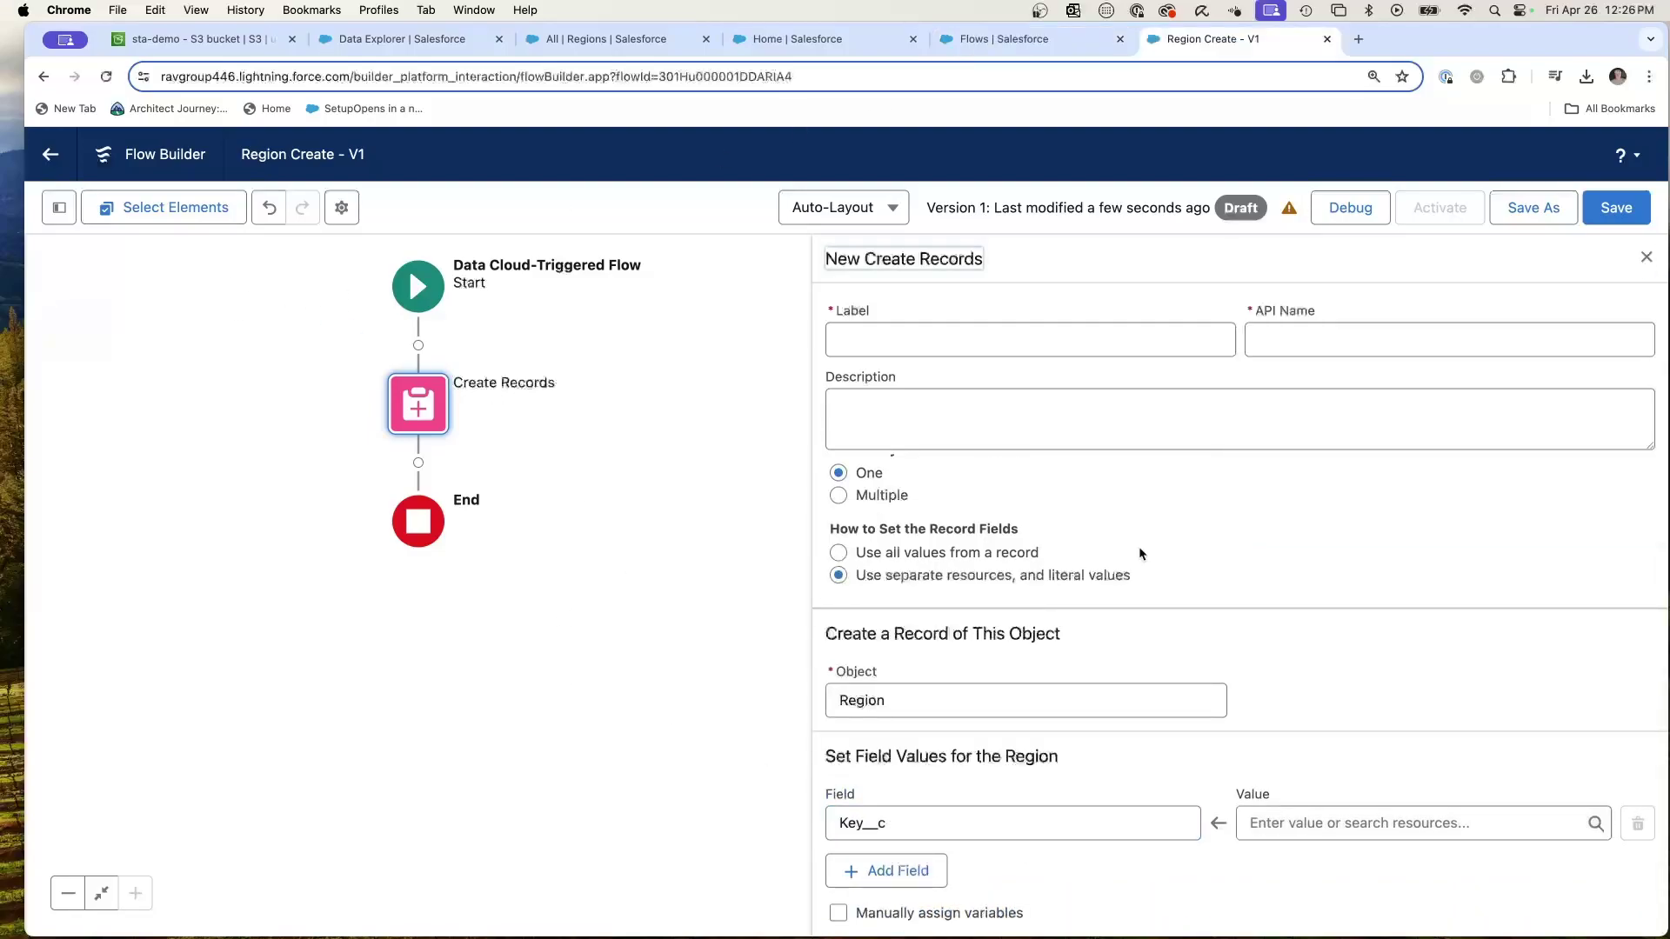
left_click(957, 823)
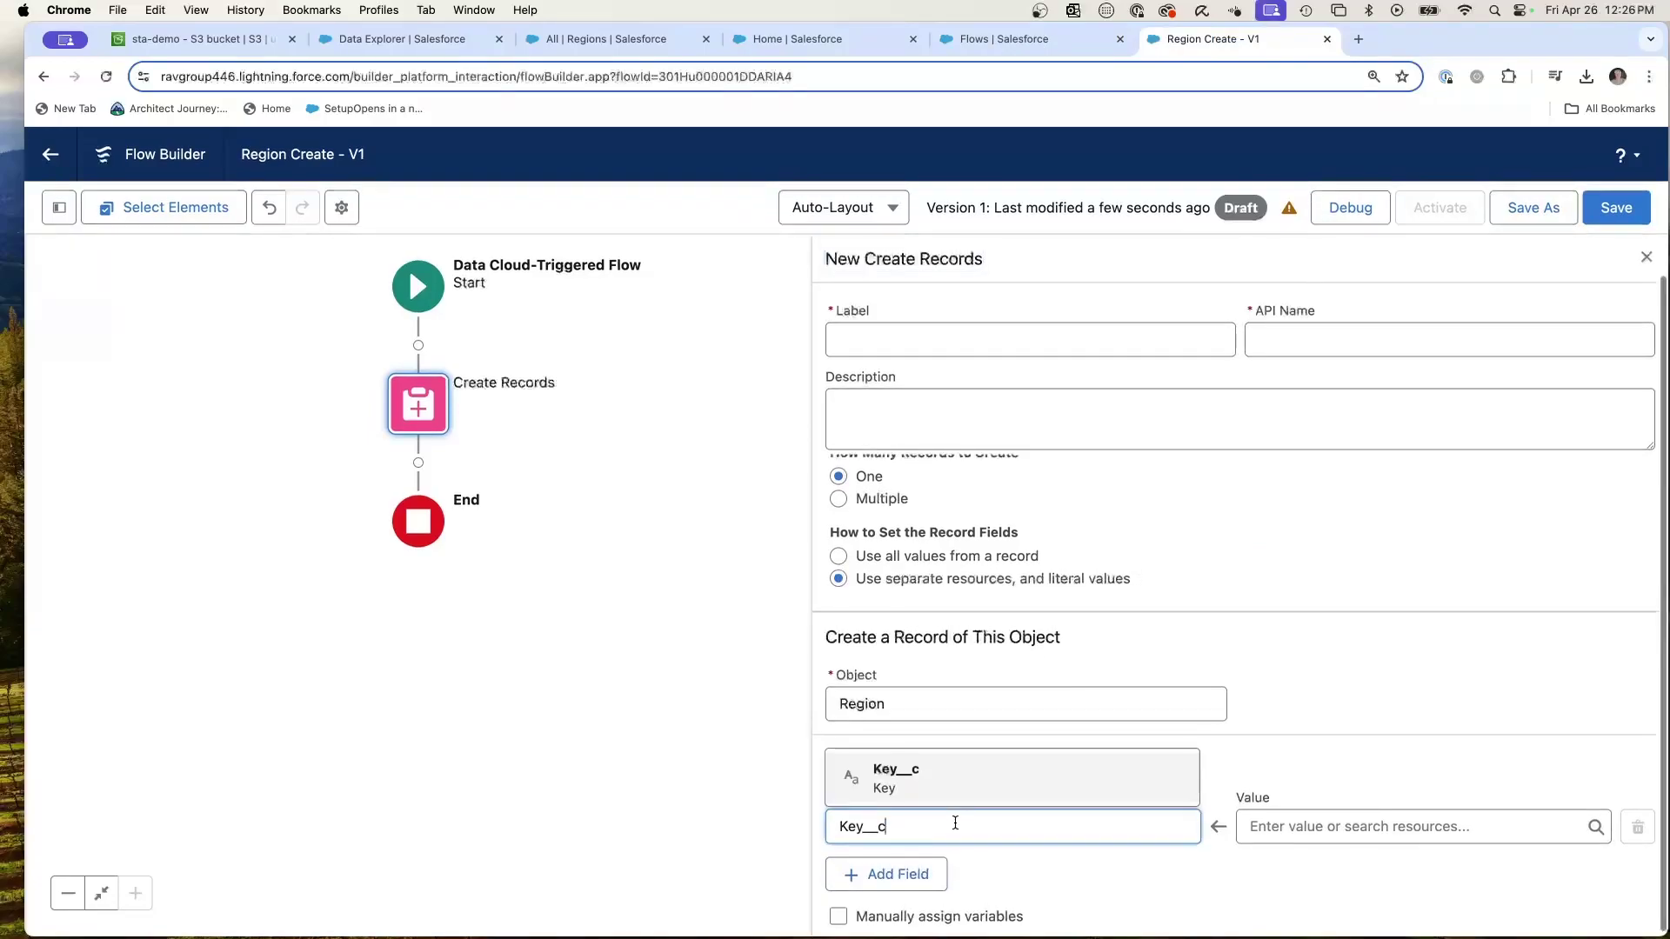
left_click(761, 722)
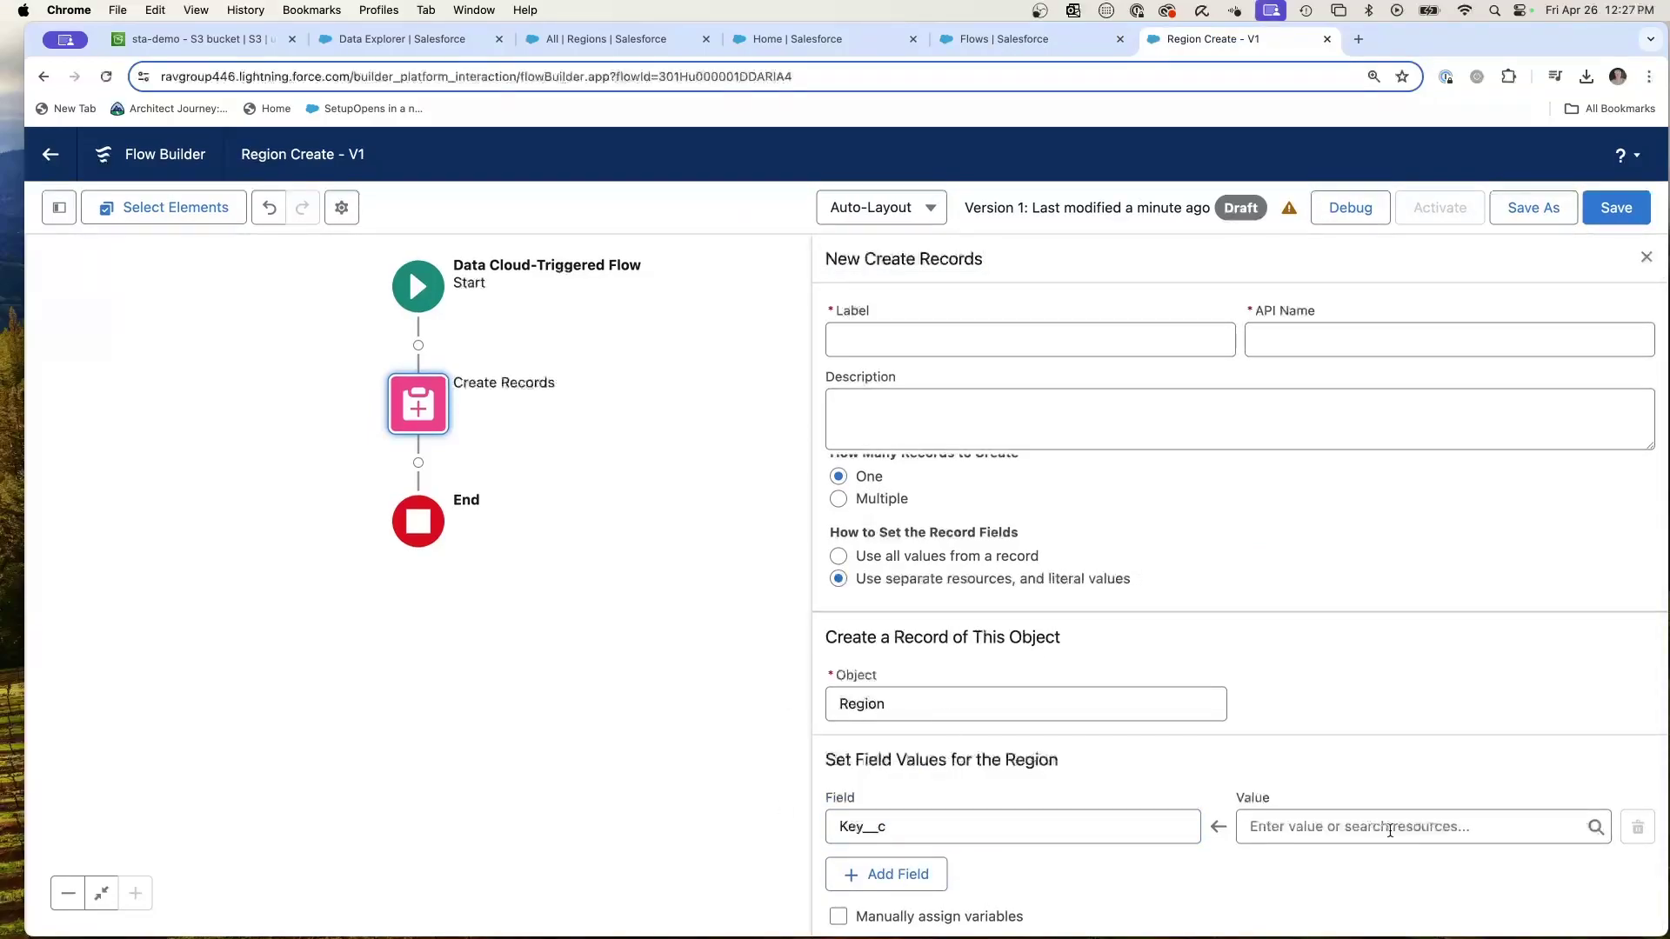
left_click(1581, 833)
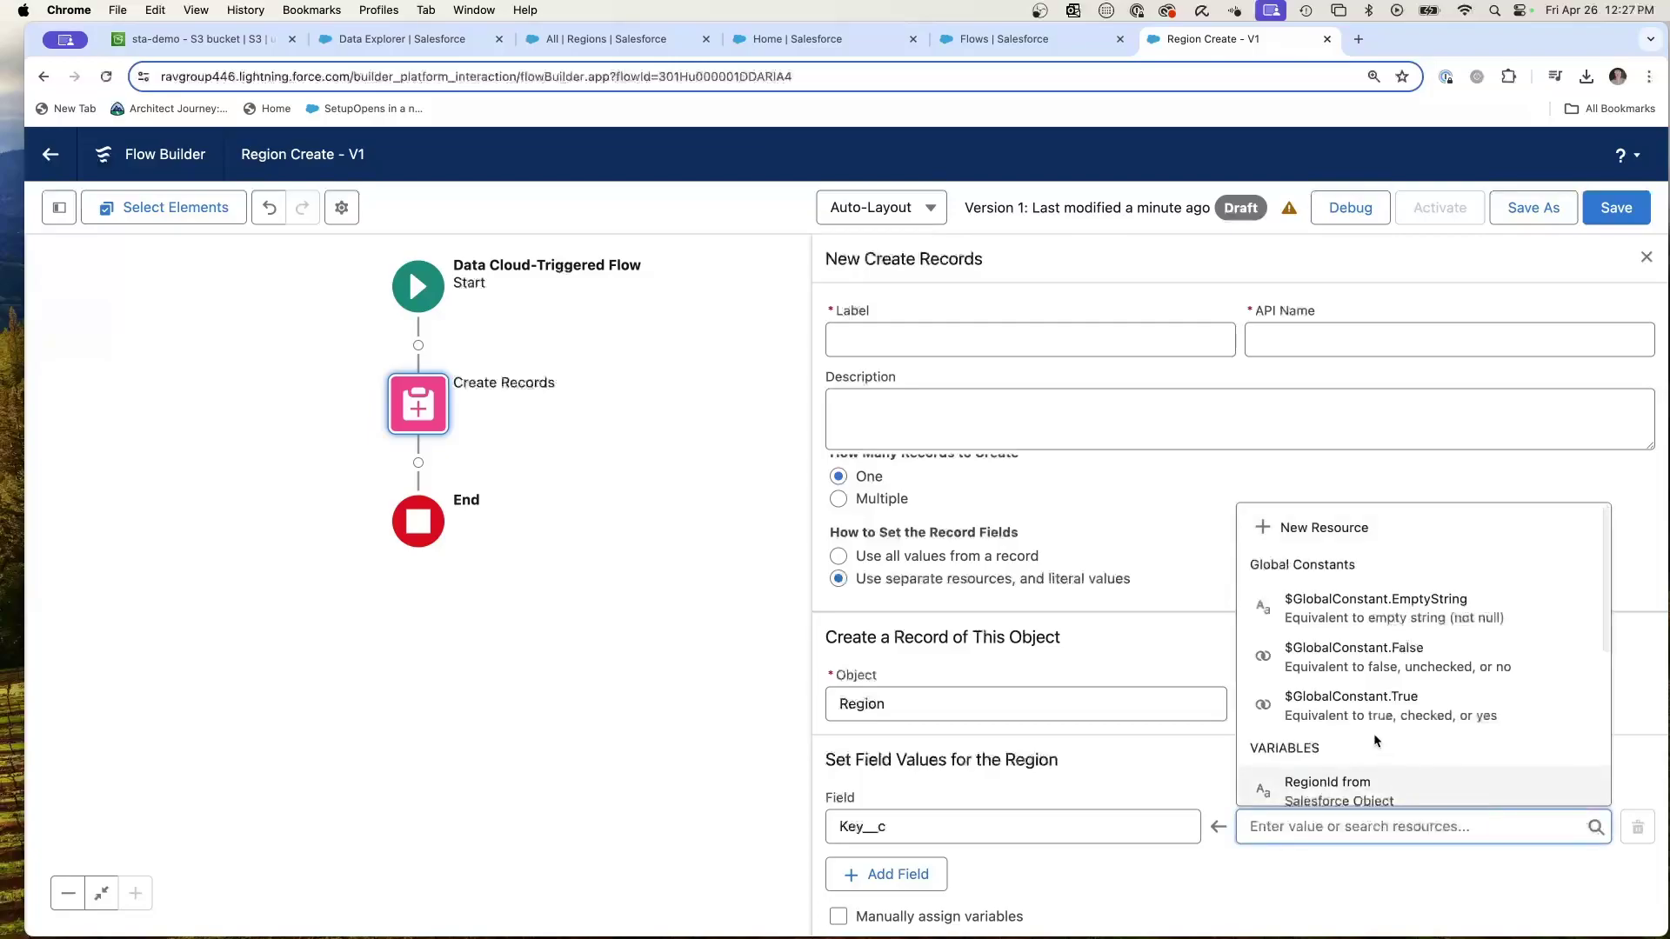
scroll(1392, 696, "down", 3)
scroll(1391, 696, "down", 3)
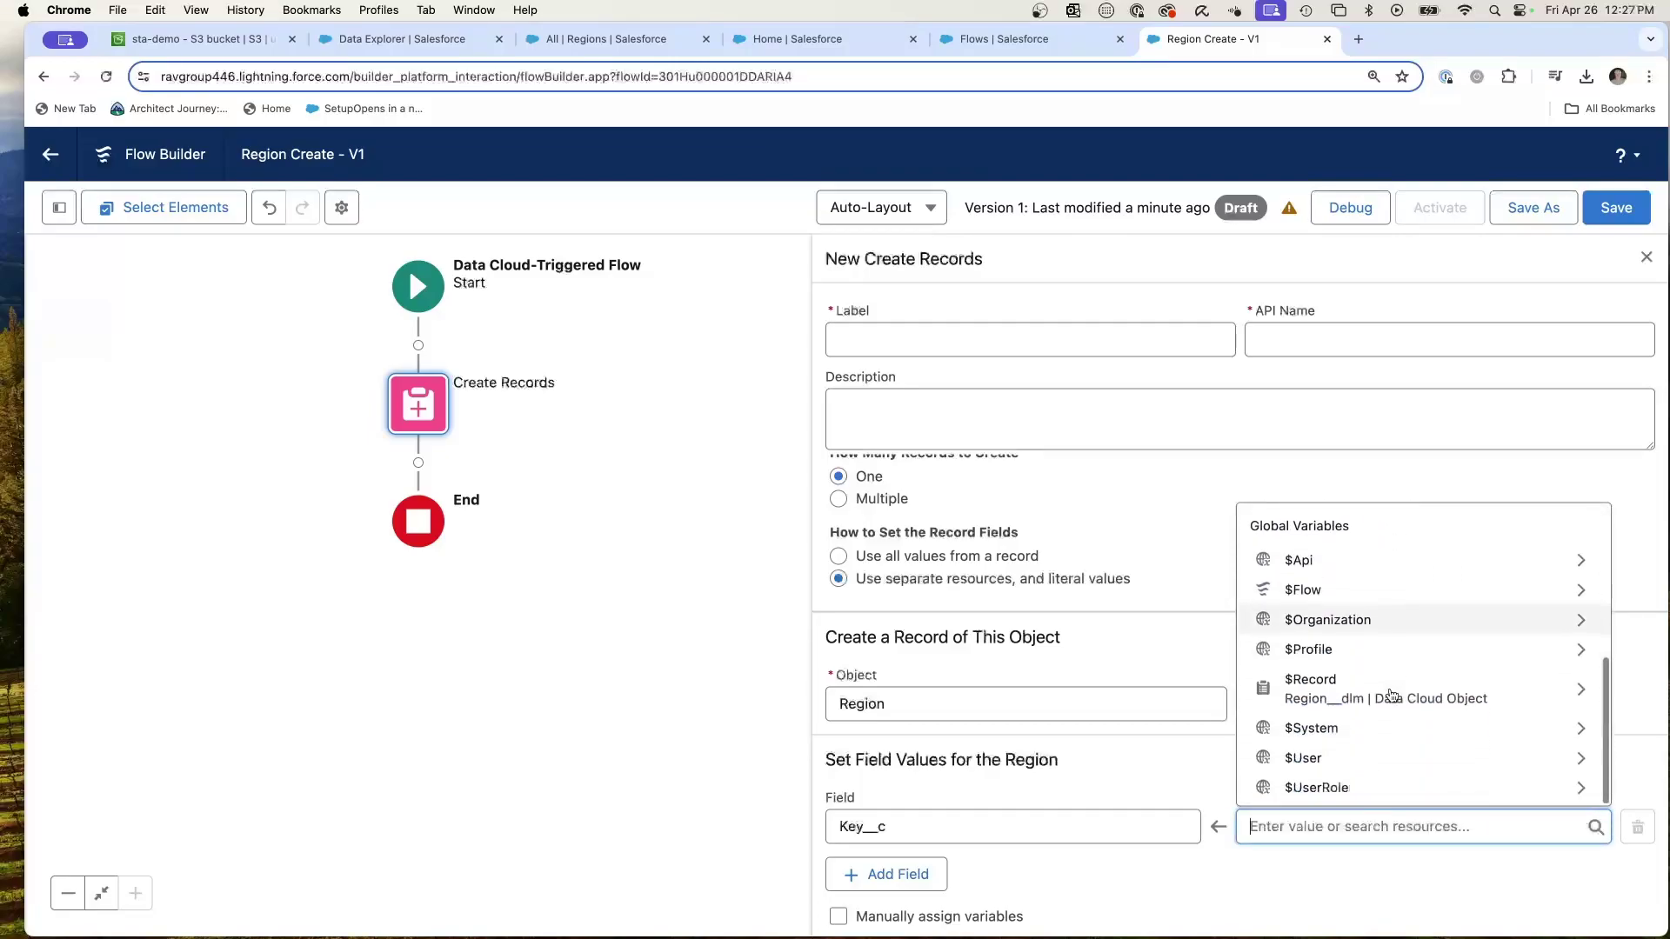
left_click(1341, 698)
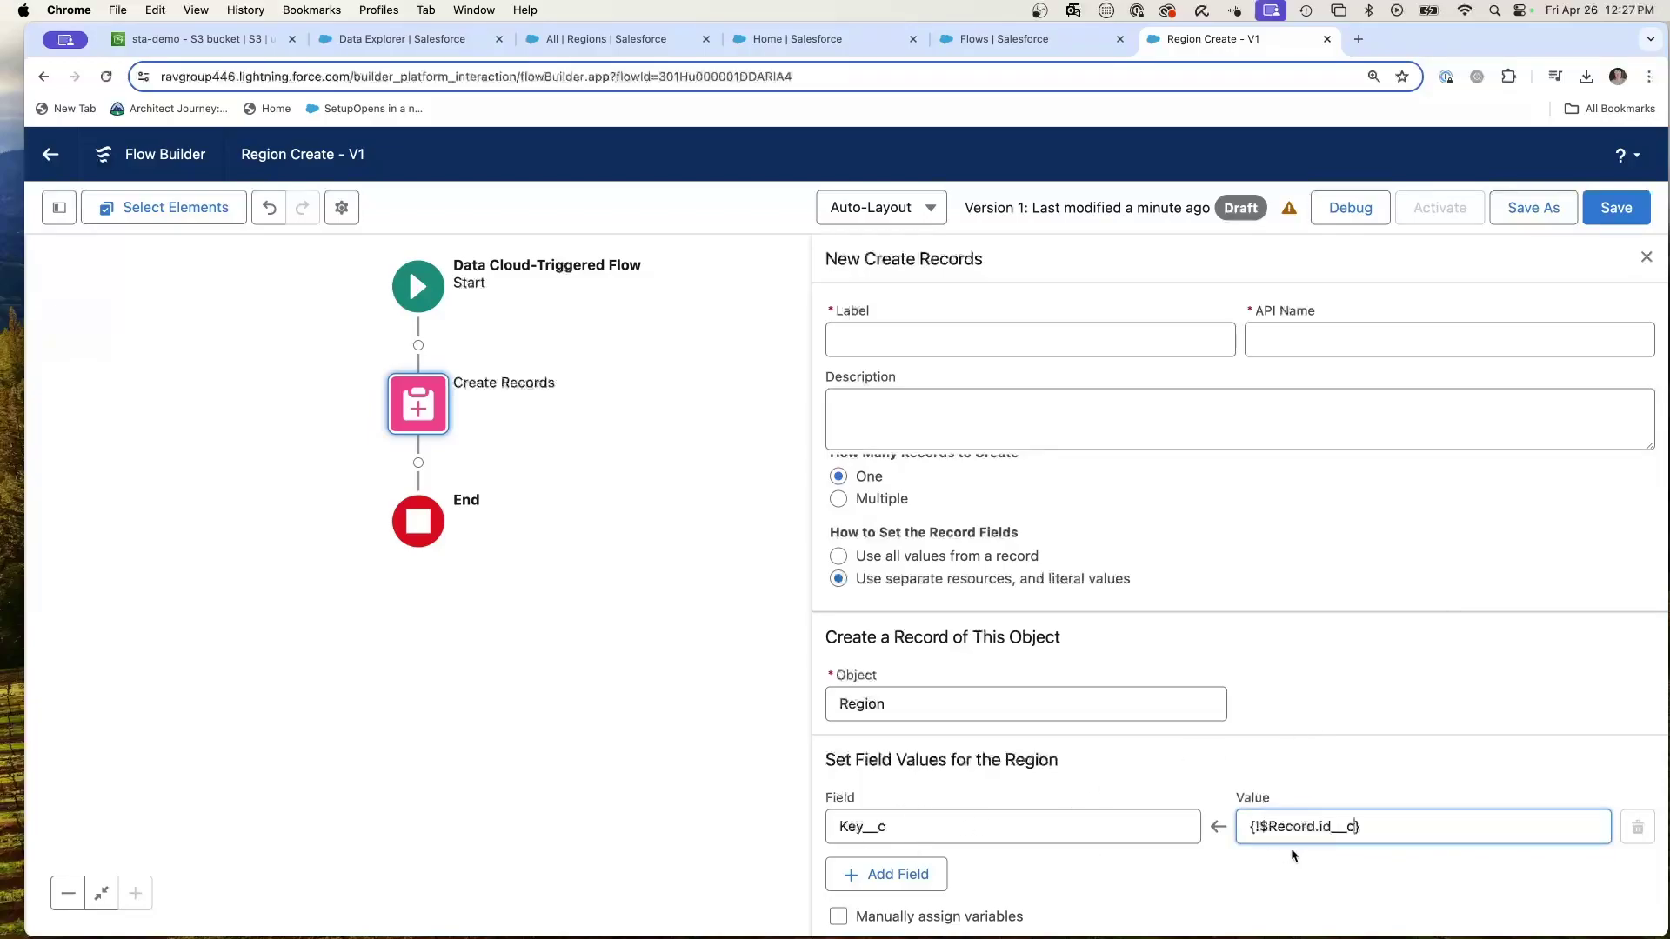
- Add a Name field set to the triggering record's name__c ({!$Record.name__c})
left_click(896, 874)
scroll(914, 831, "down", 2)
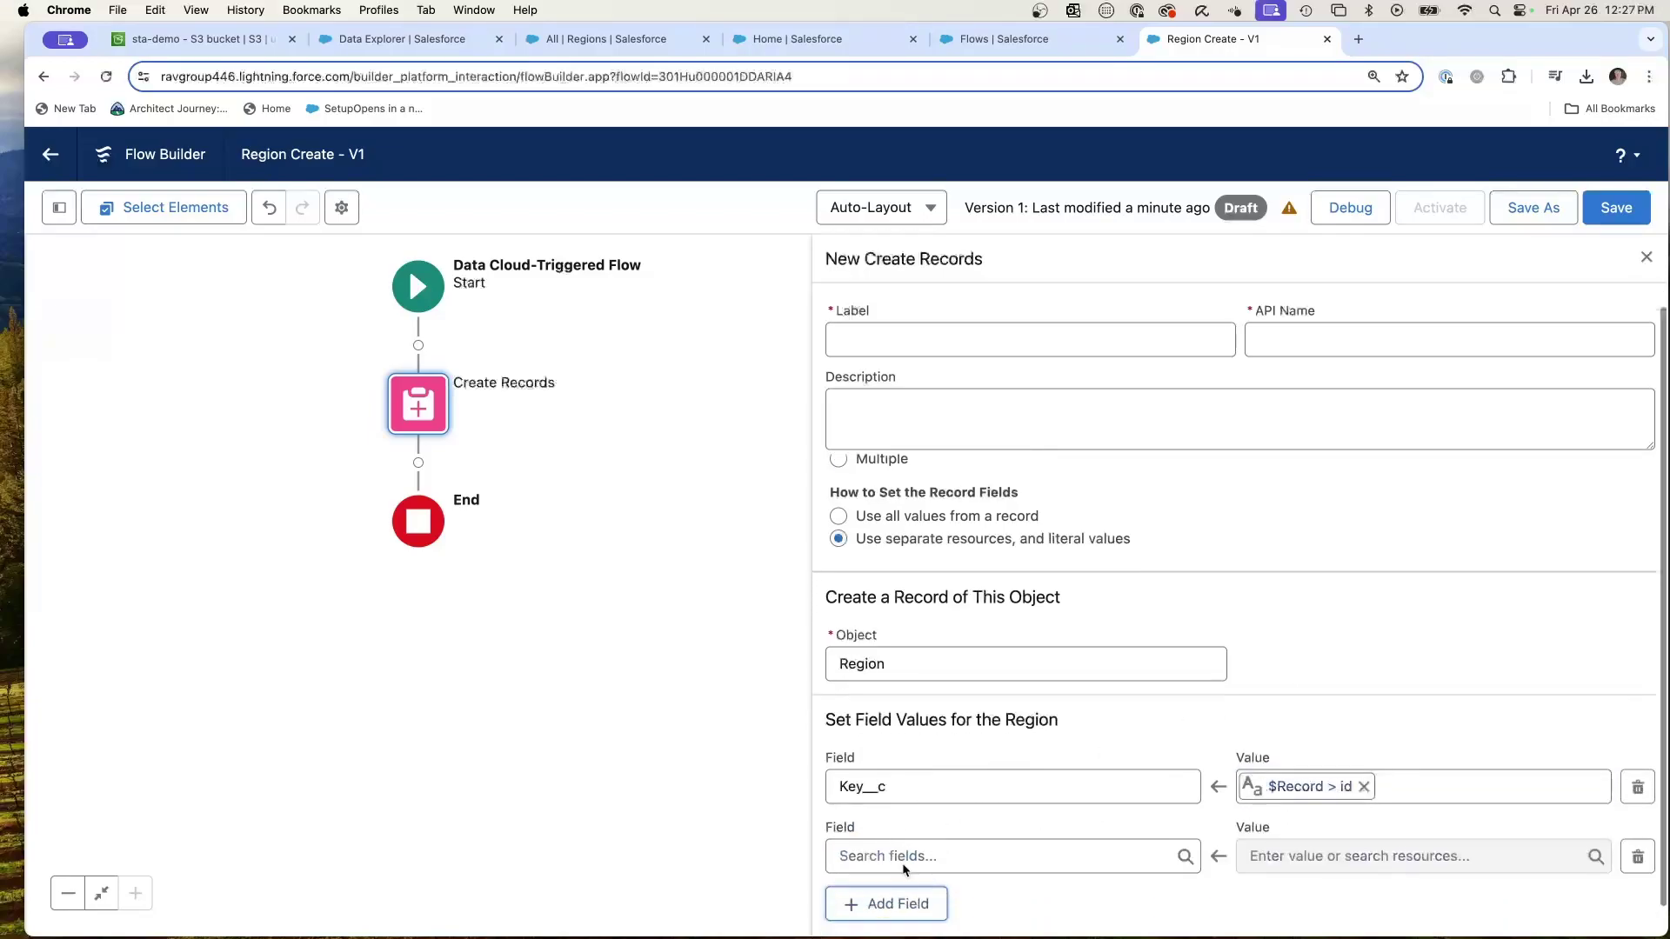
left_click(869, 825)
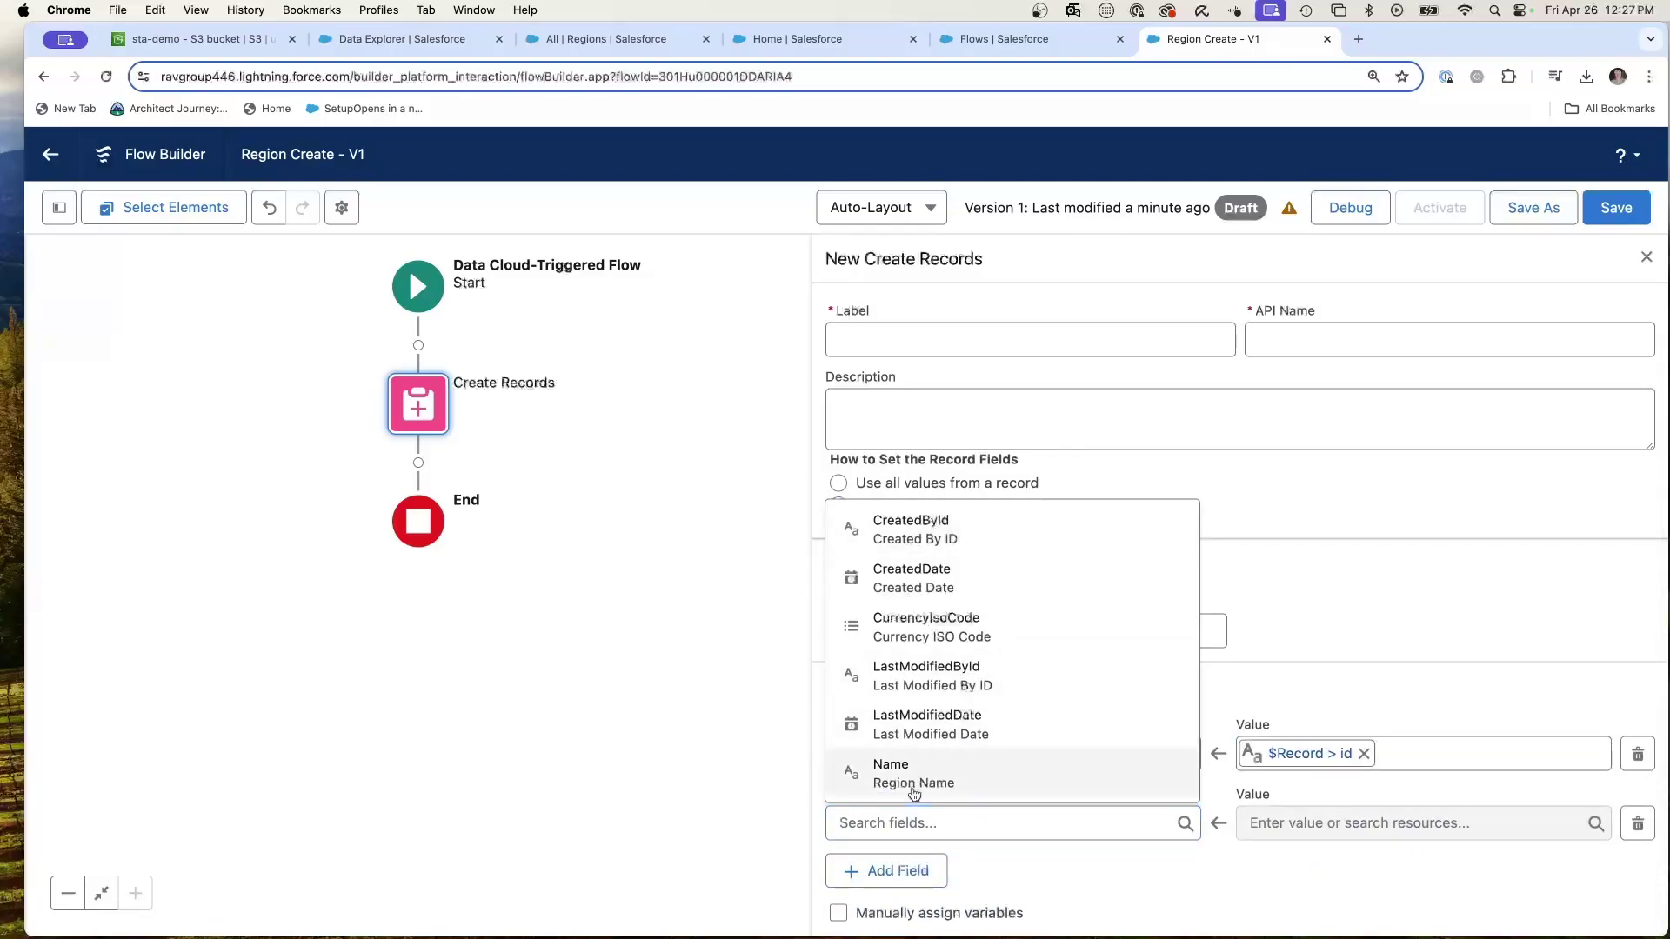
left_click(935, 668)
left_click(1348, 823)
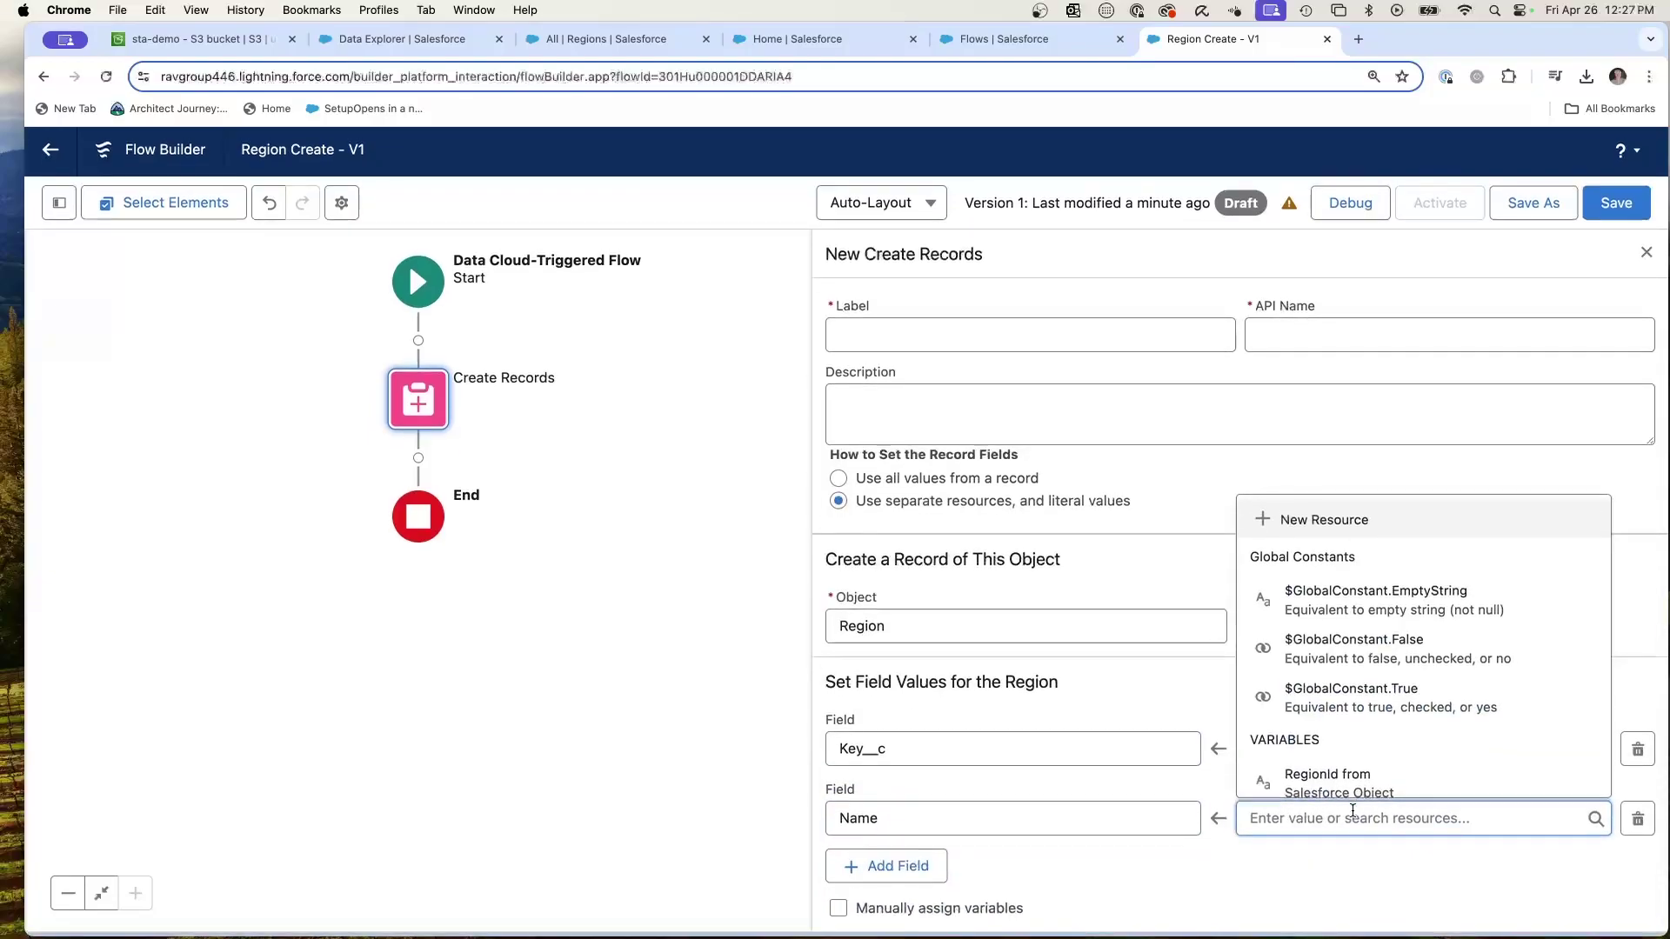
scroll(1331, 713, "down", 5)
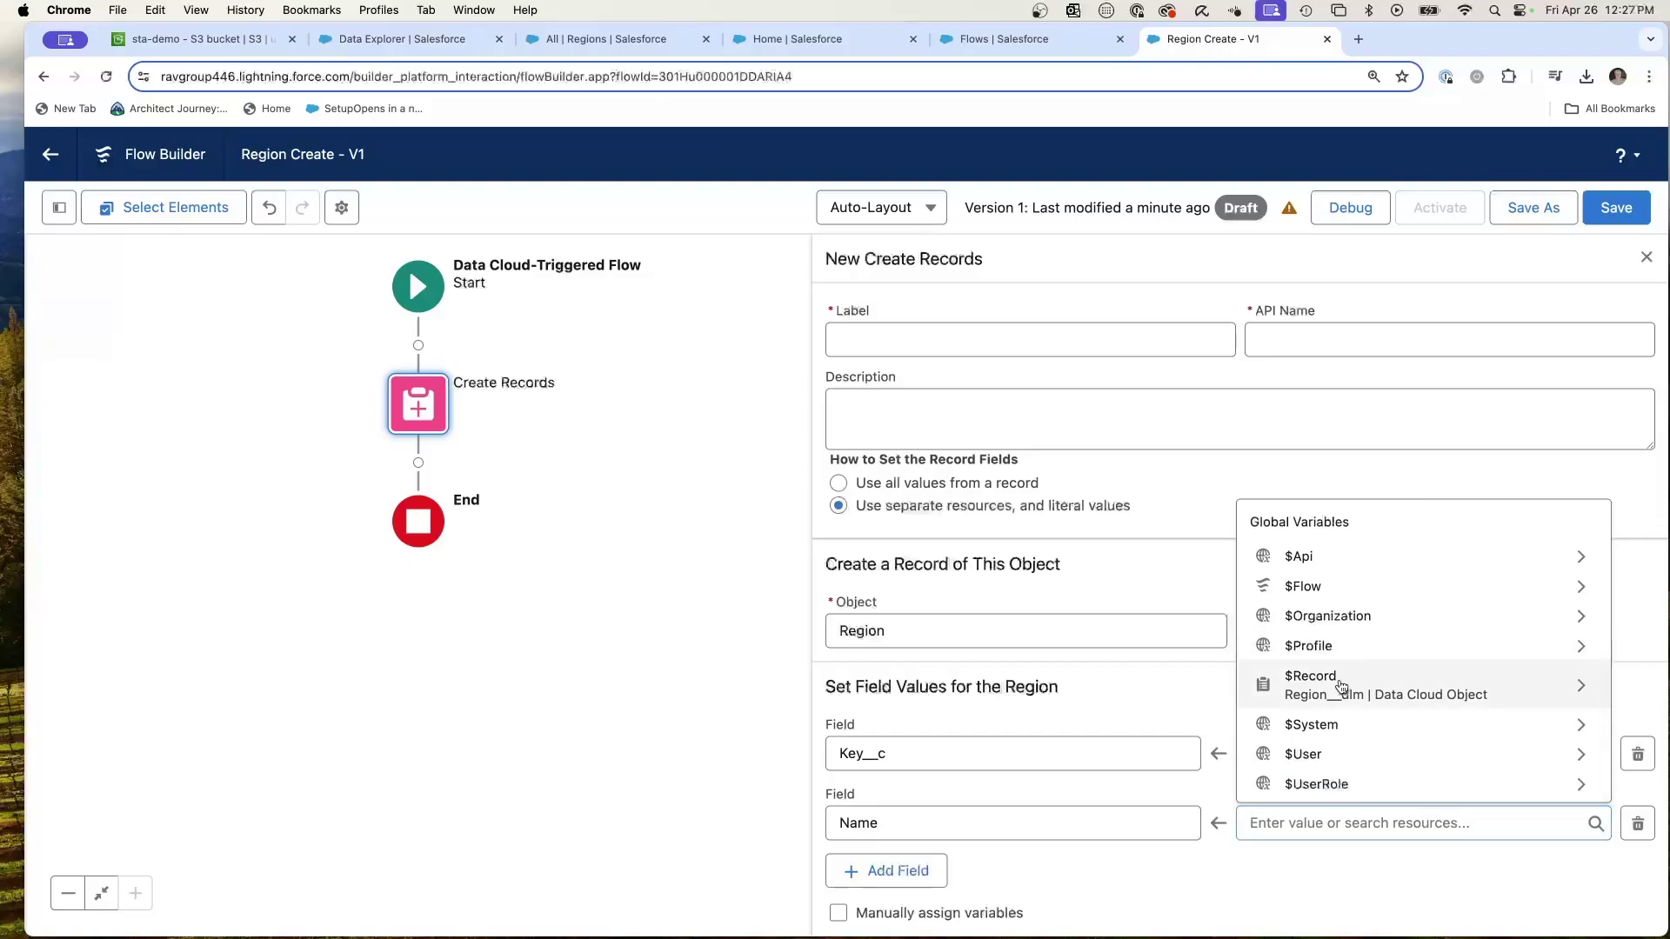
left_click(1342, 686)
scroll(1357, 696, "down", 3)
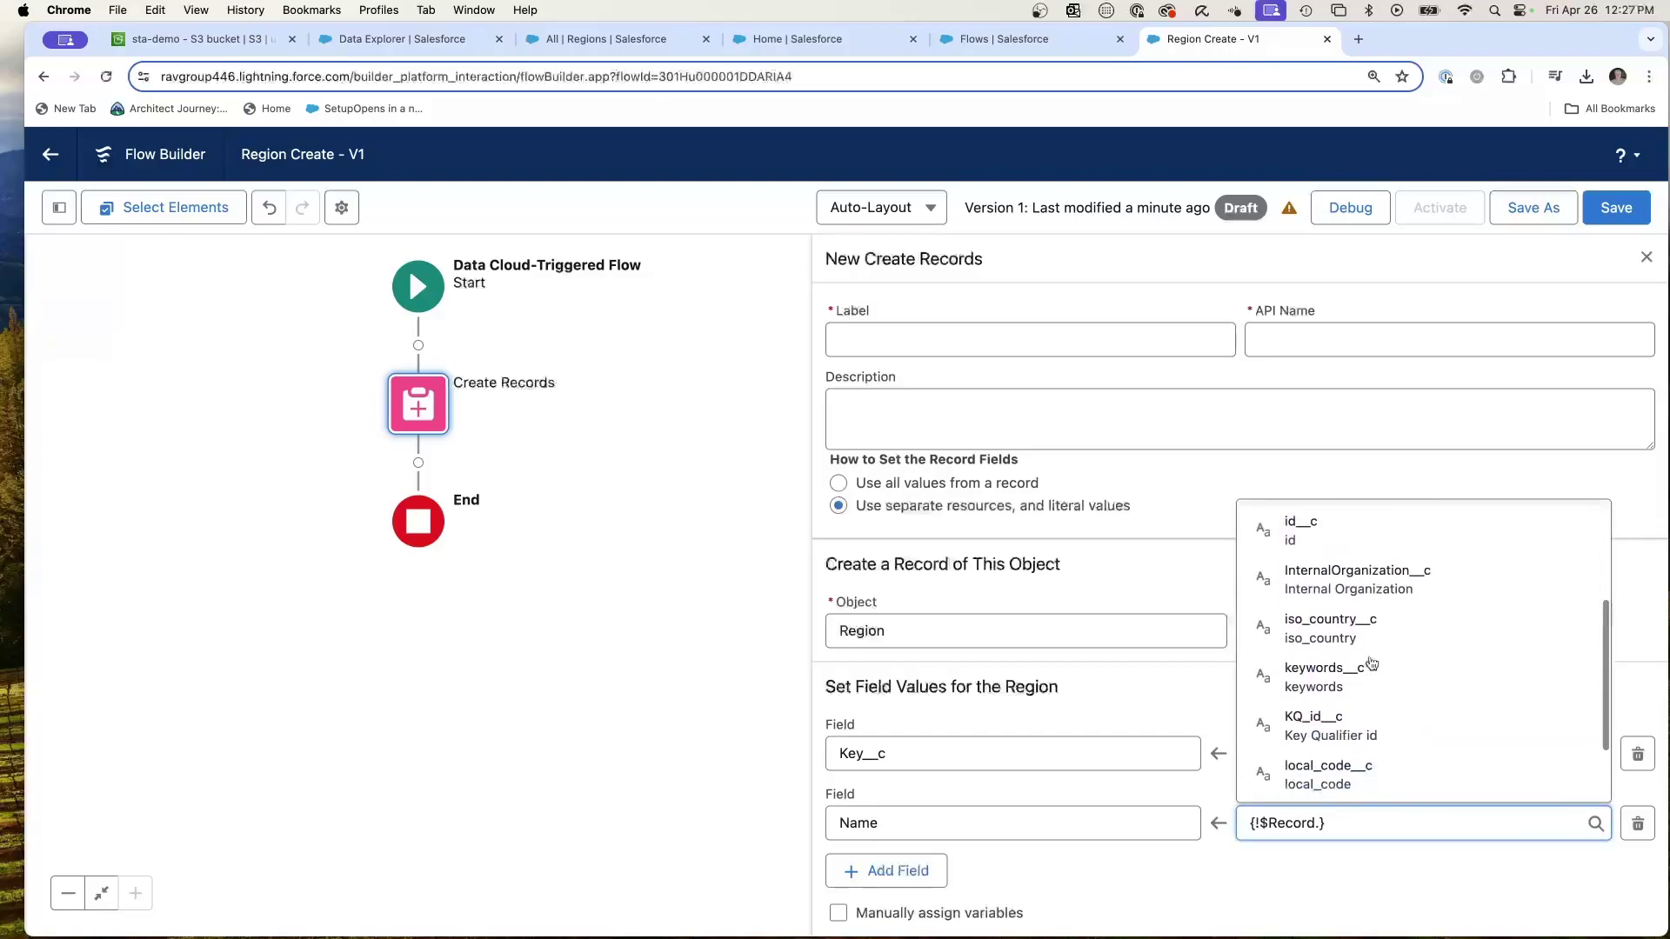
scroll(1365, 705, "down", 1)
left_click(1361, 706)
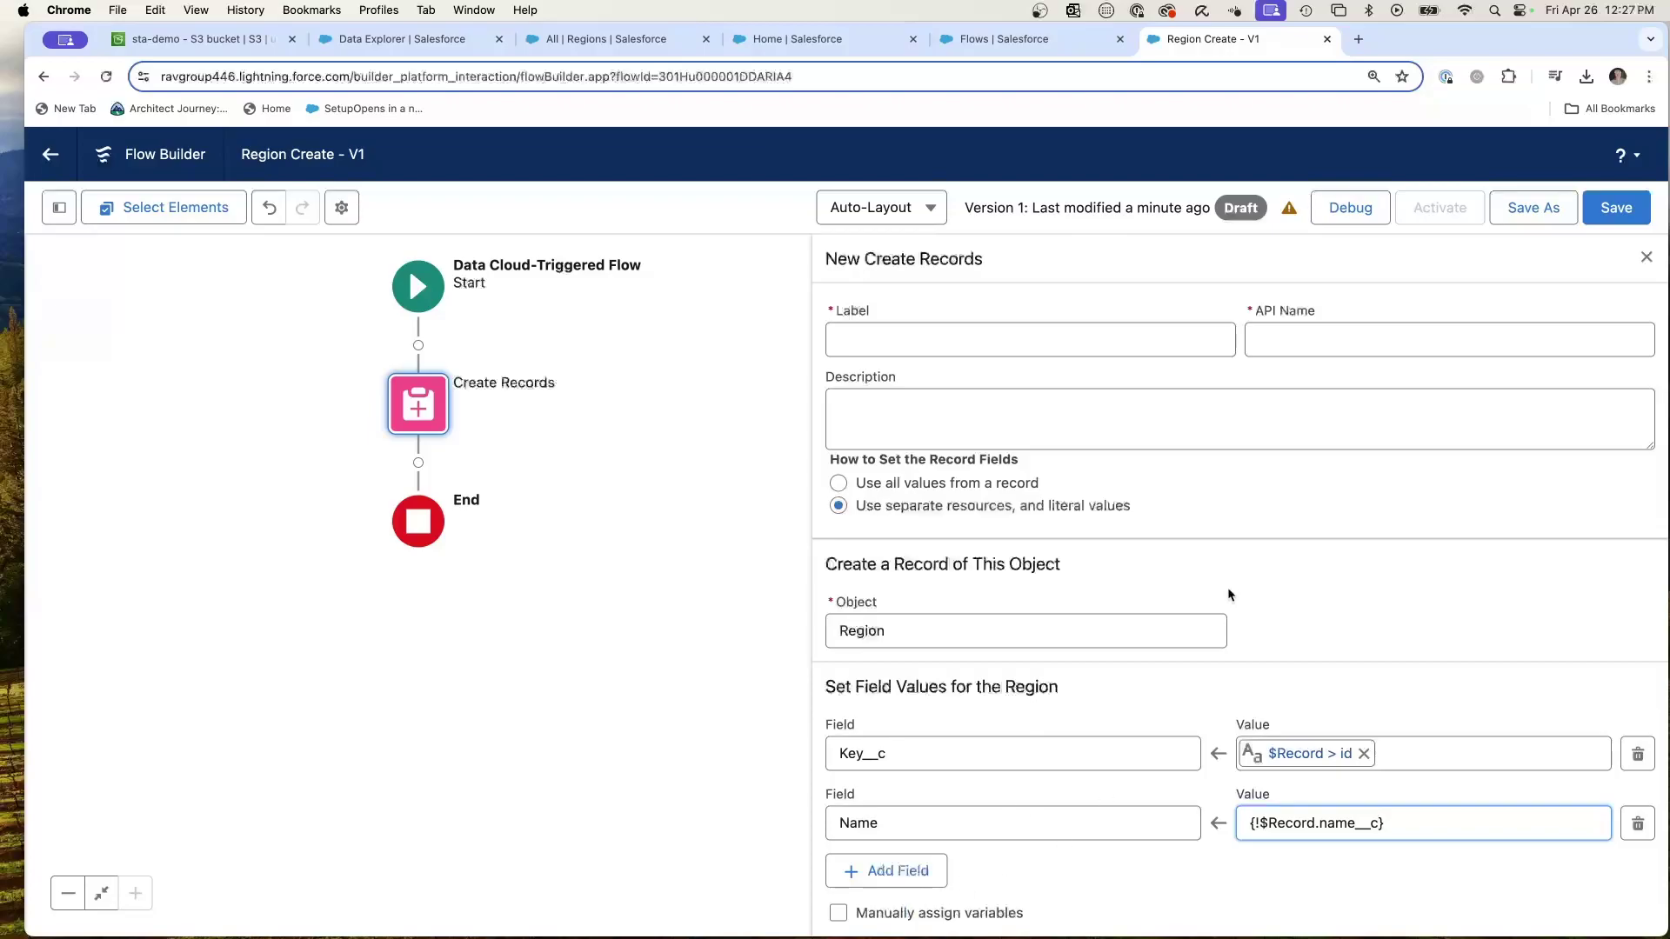
- Label the step 'create Region', then save and activate the Region Create flow
left_click(934, 340)
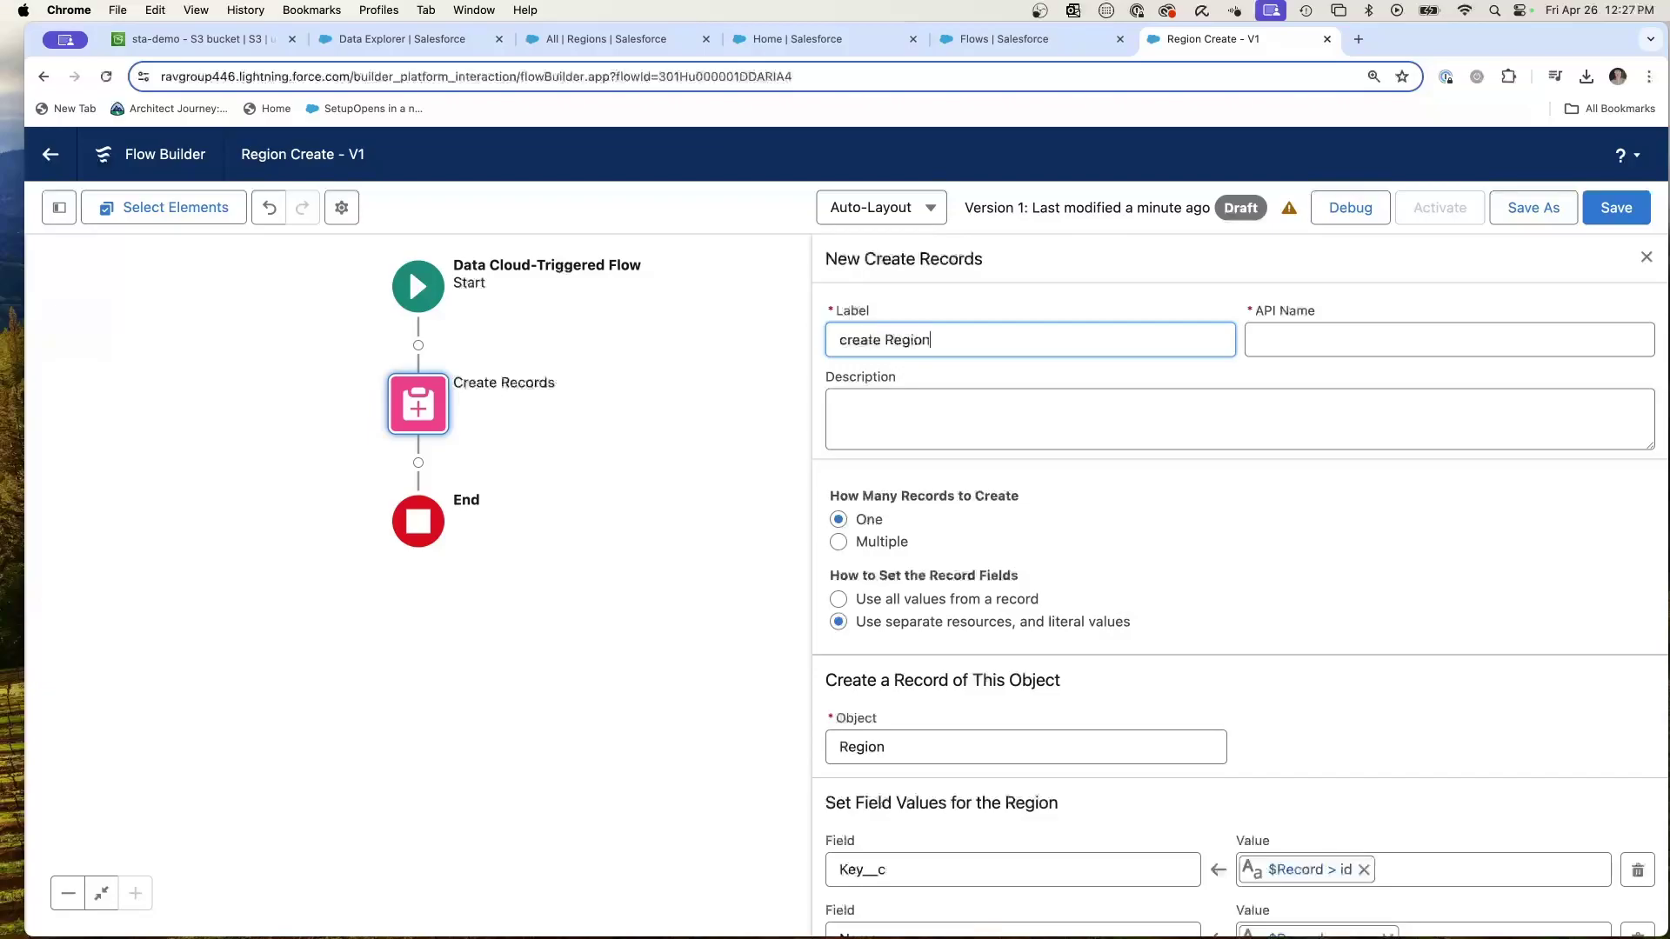
key("Tab")
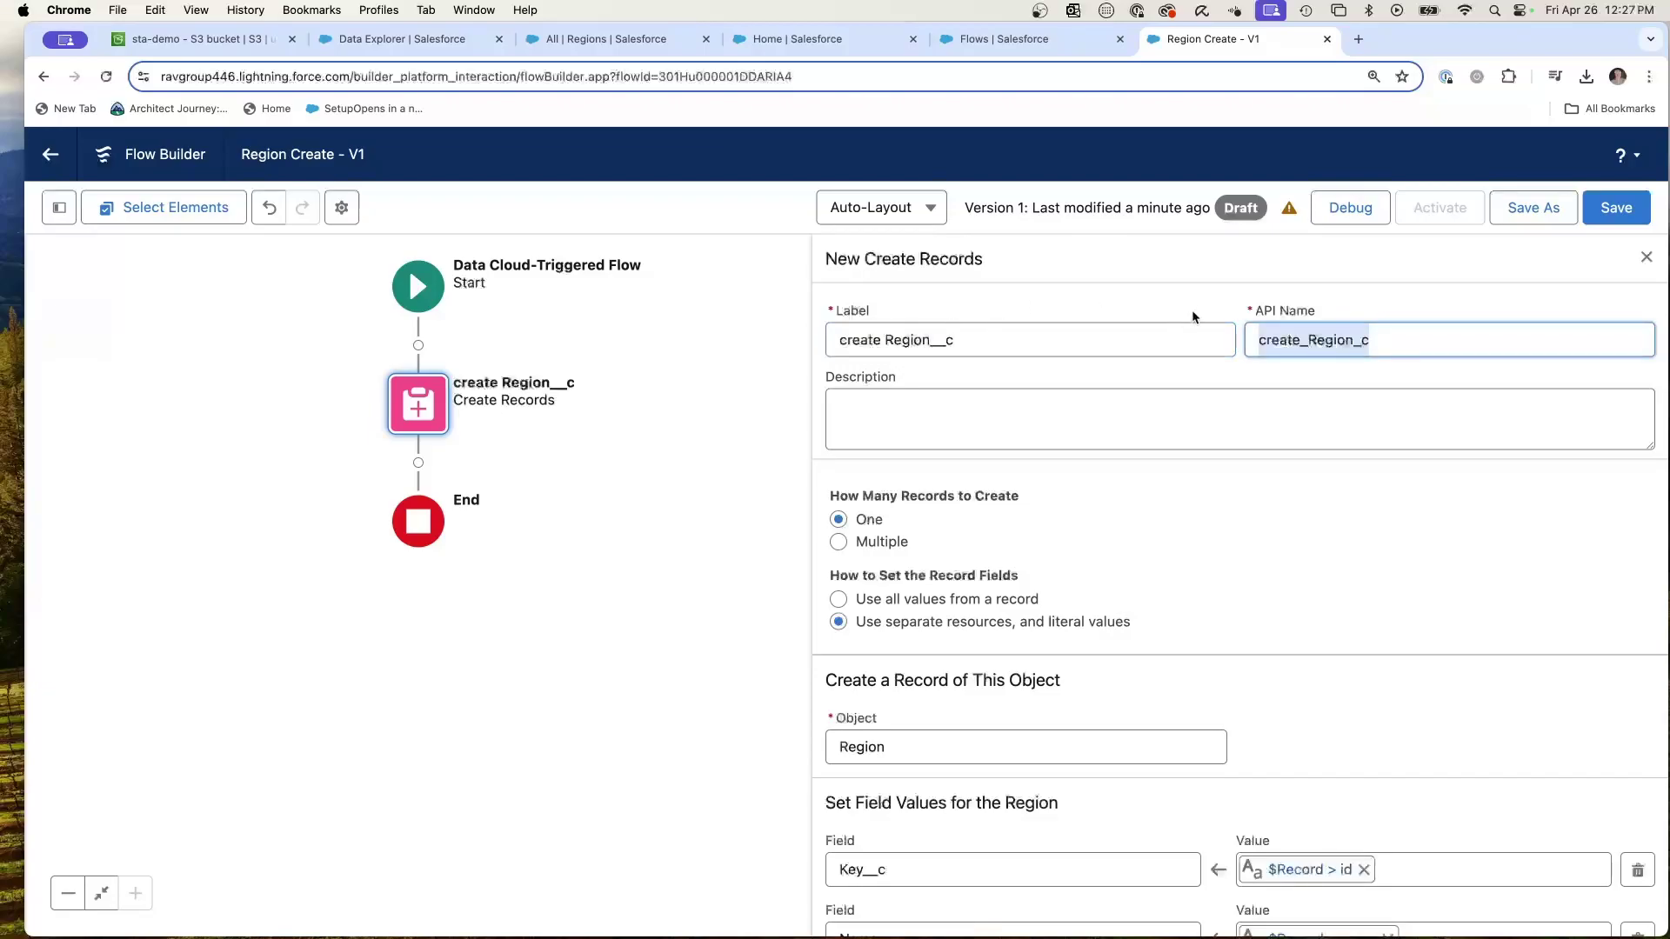
left_click(1618, 213)
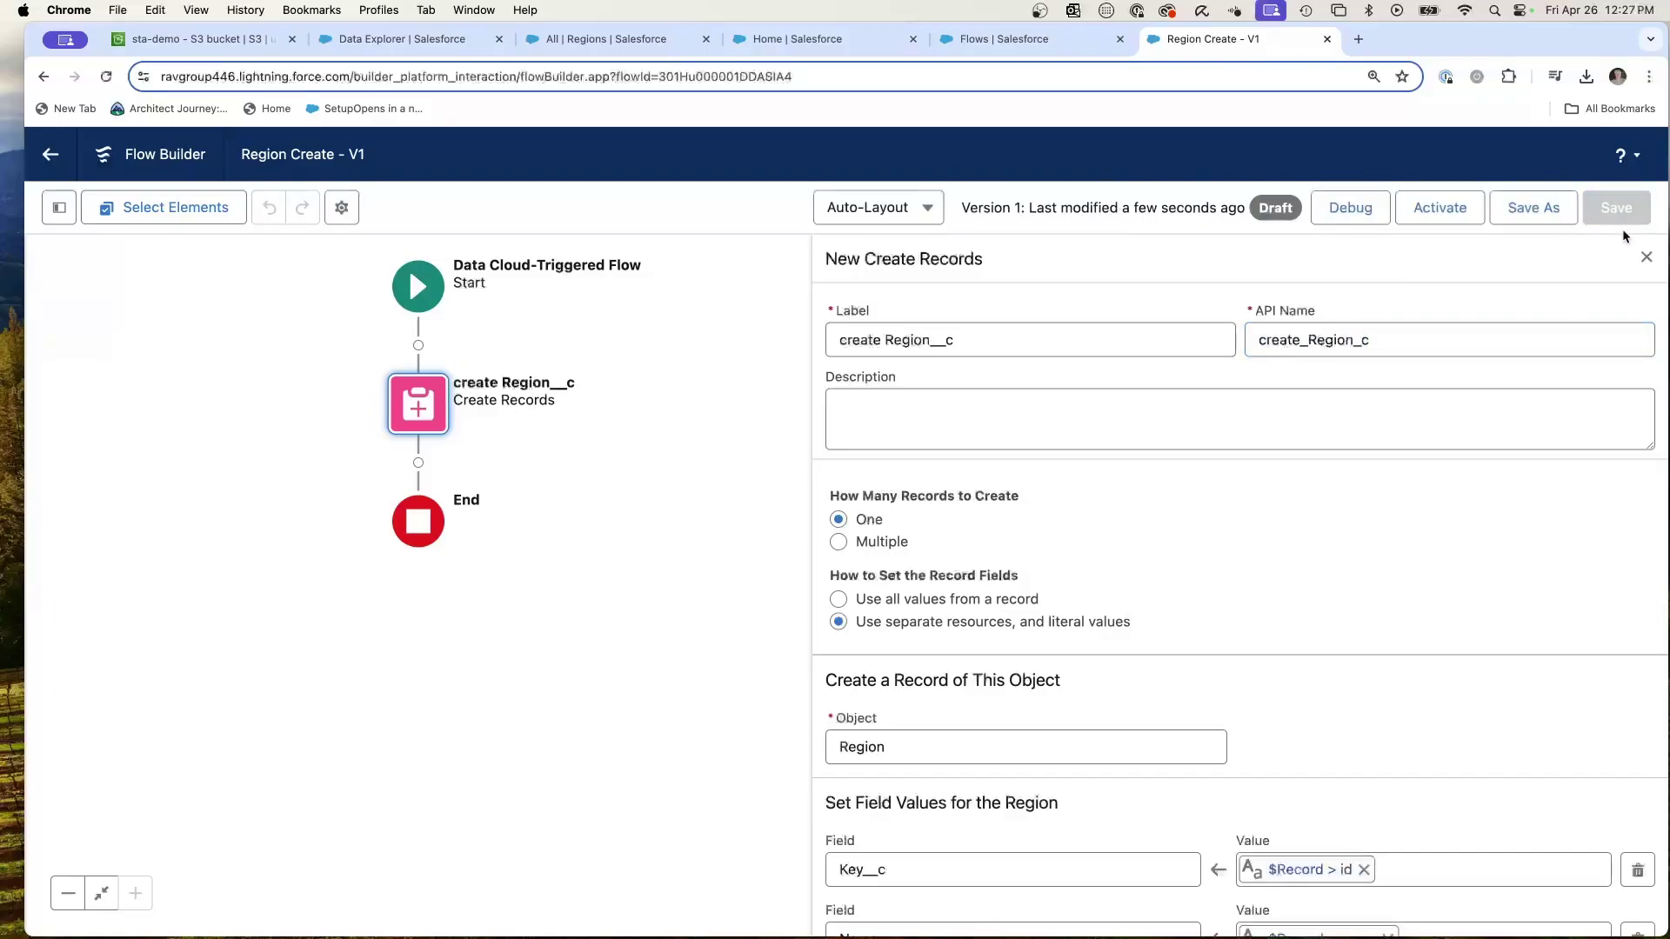
left_click(1441, 208)
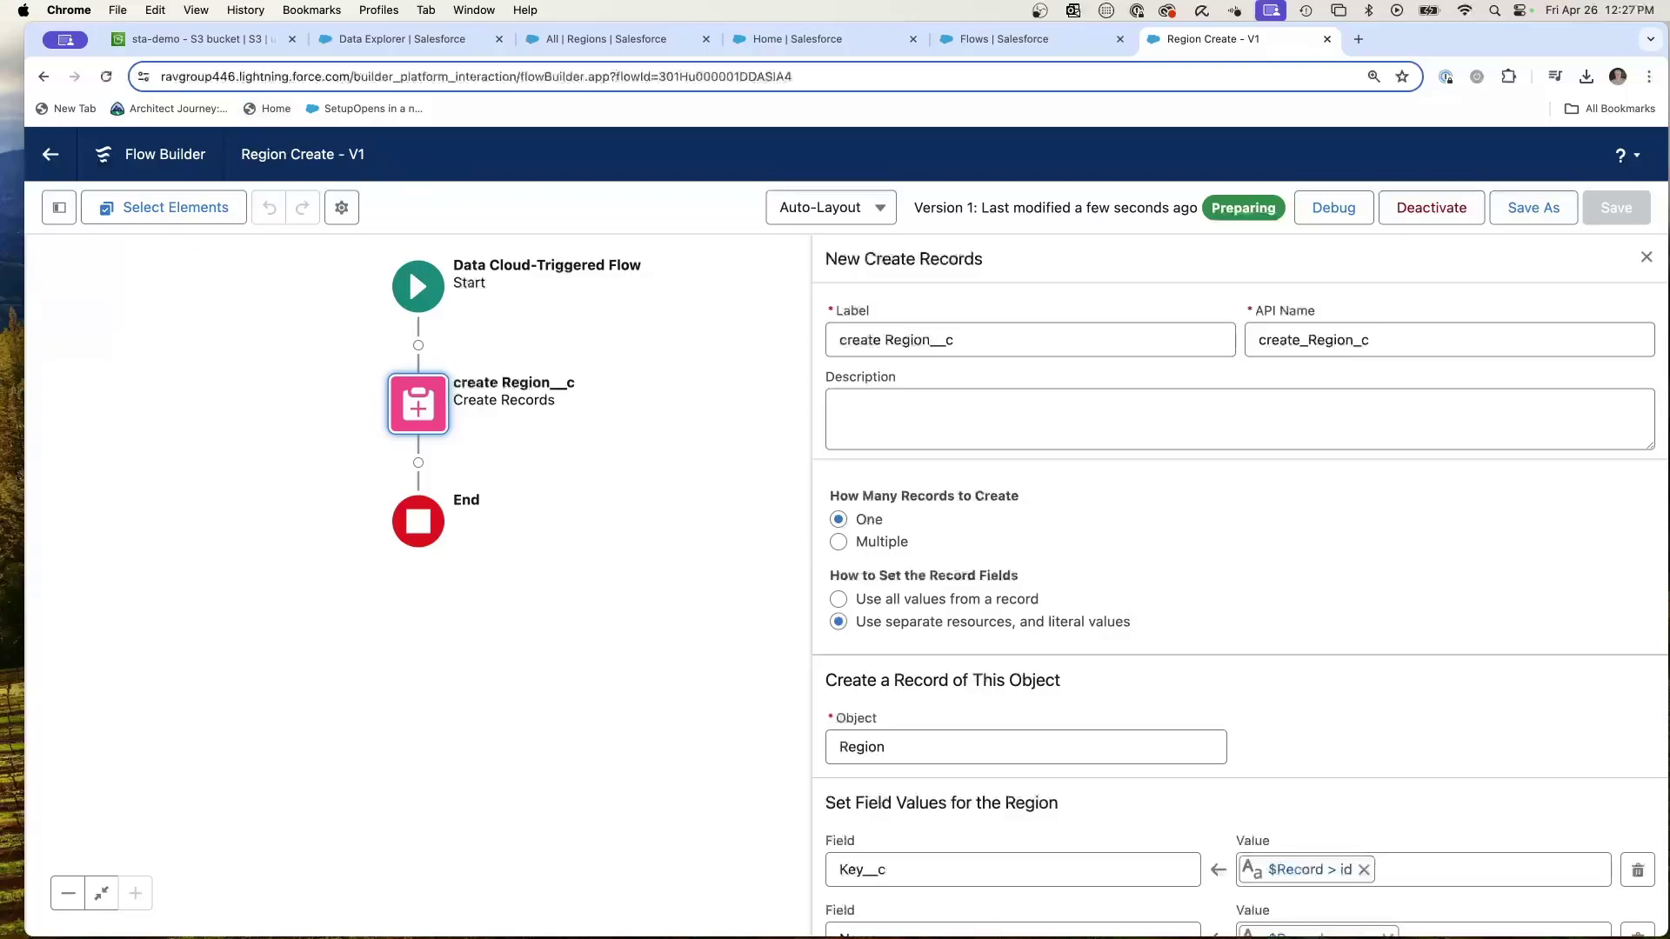
- Open a Finder window to locate the regions.csv file
key("super+n")
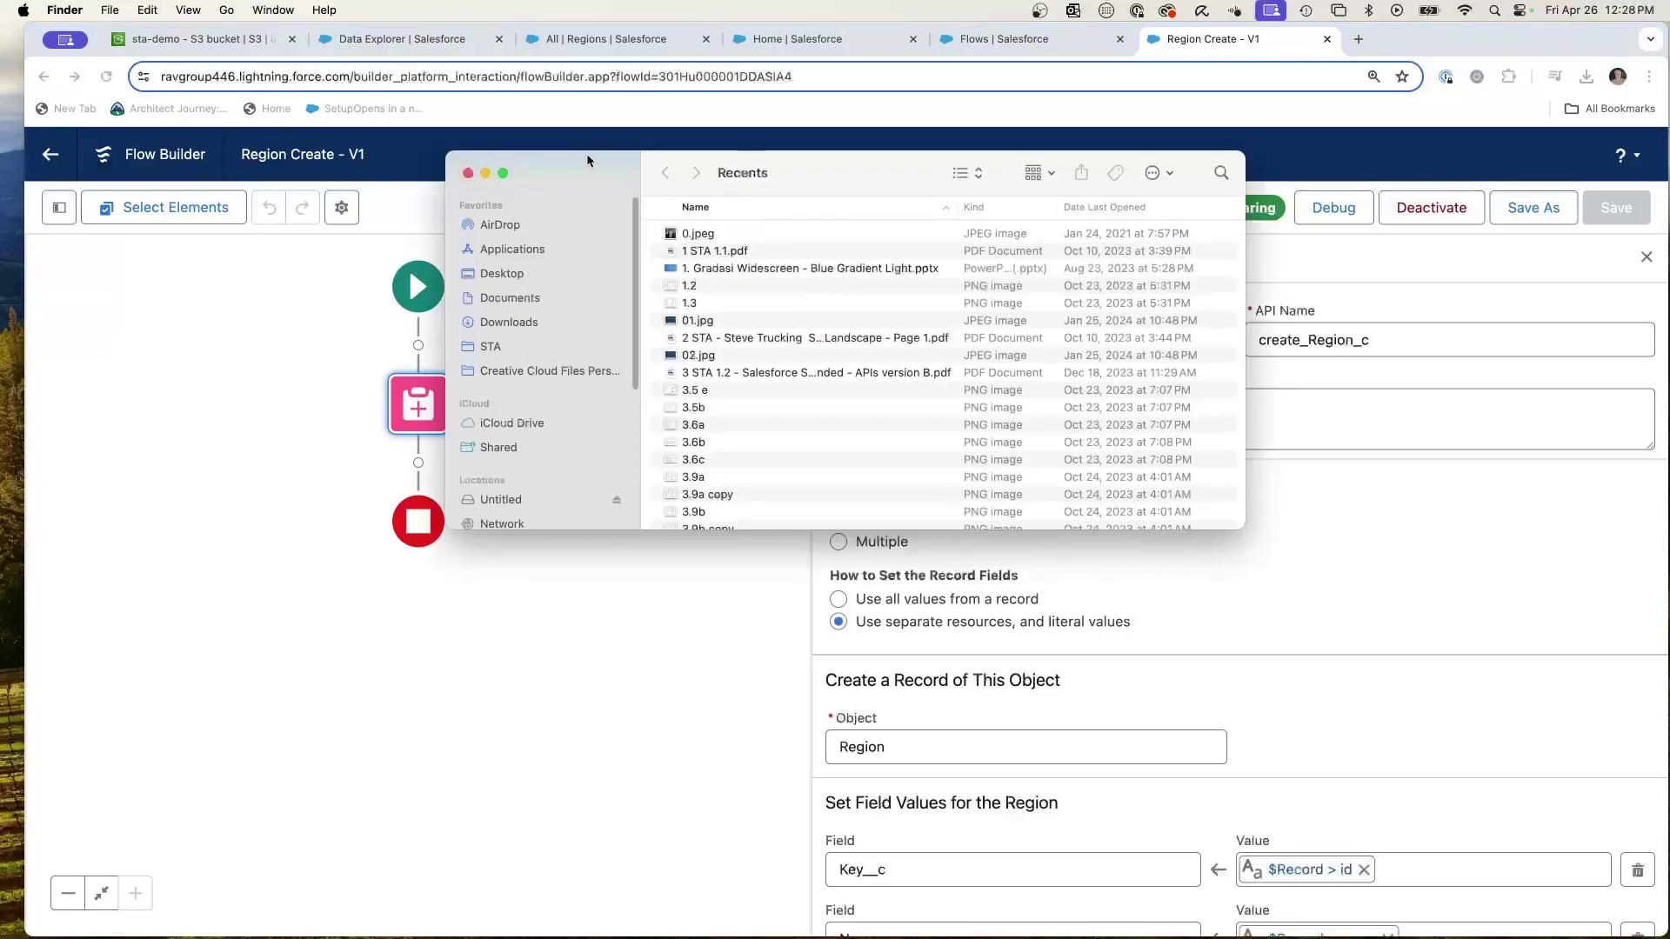
key("super+w")
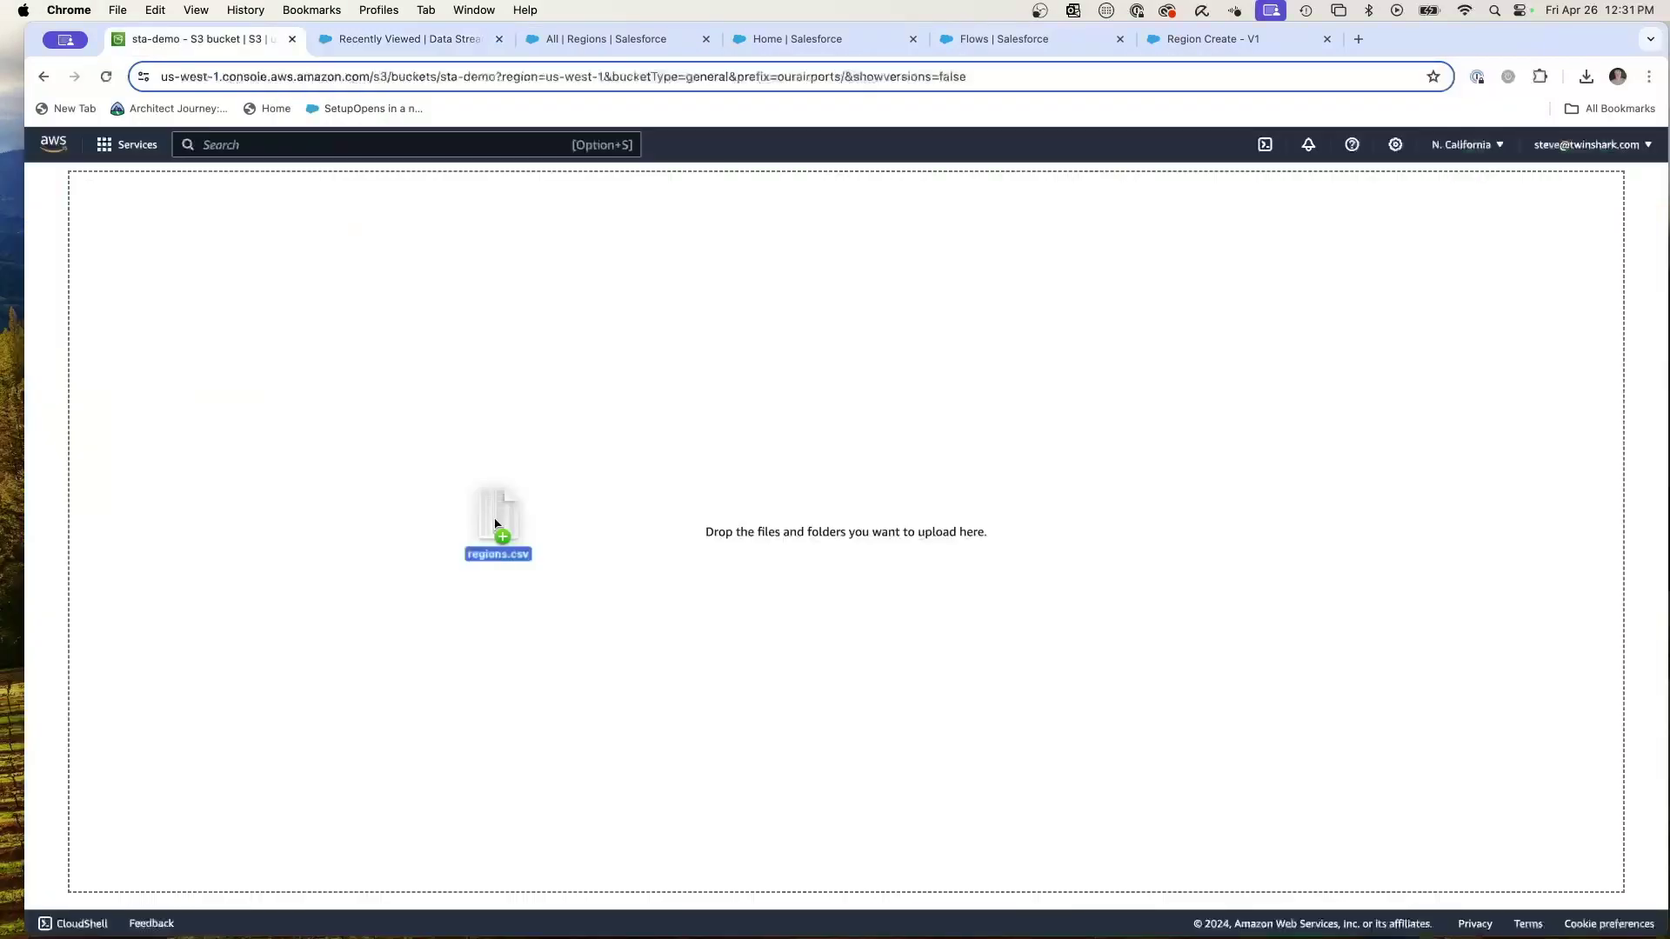
- Drop regions.csv into the ourairports folder, upload it, and close the success status
left_click_drag(495, 521, 566, 524)
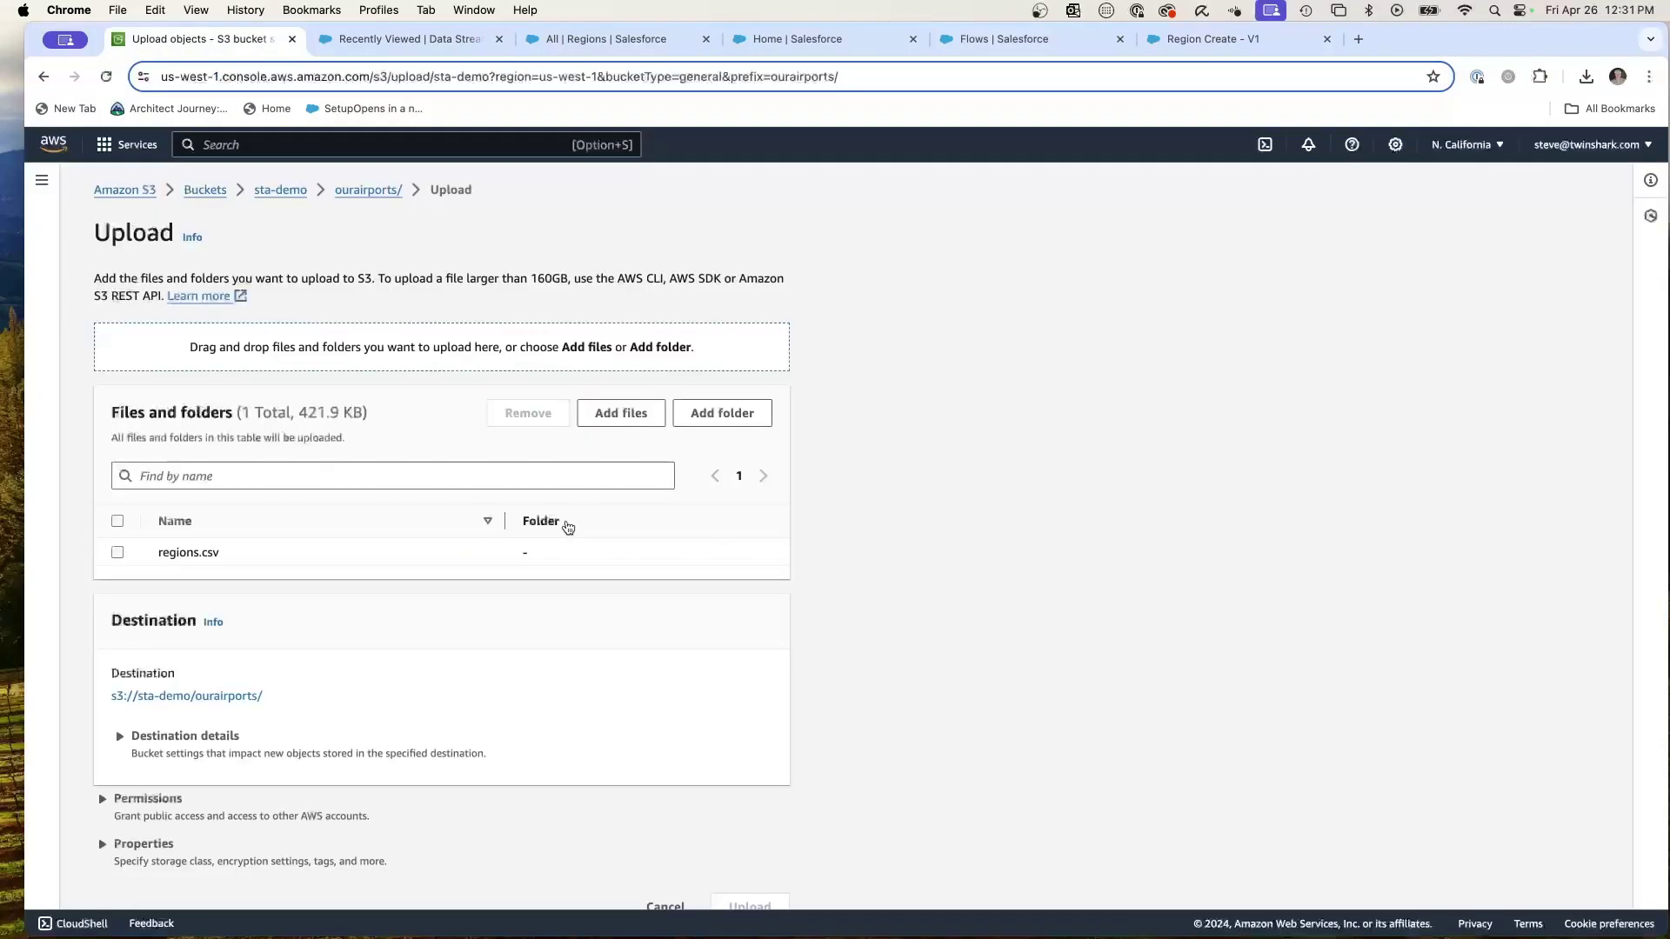
scroll(952, 759, "down", 2)
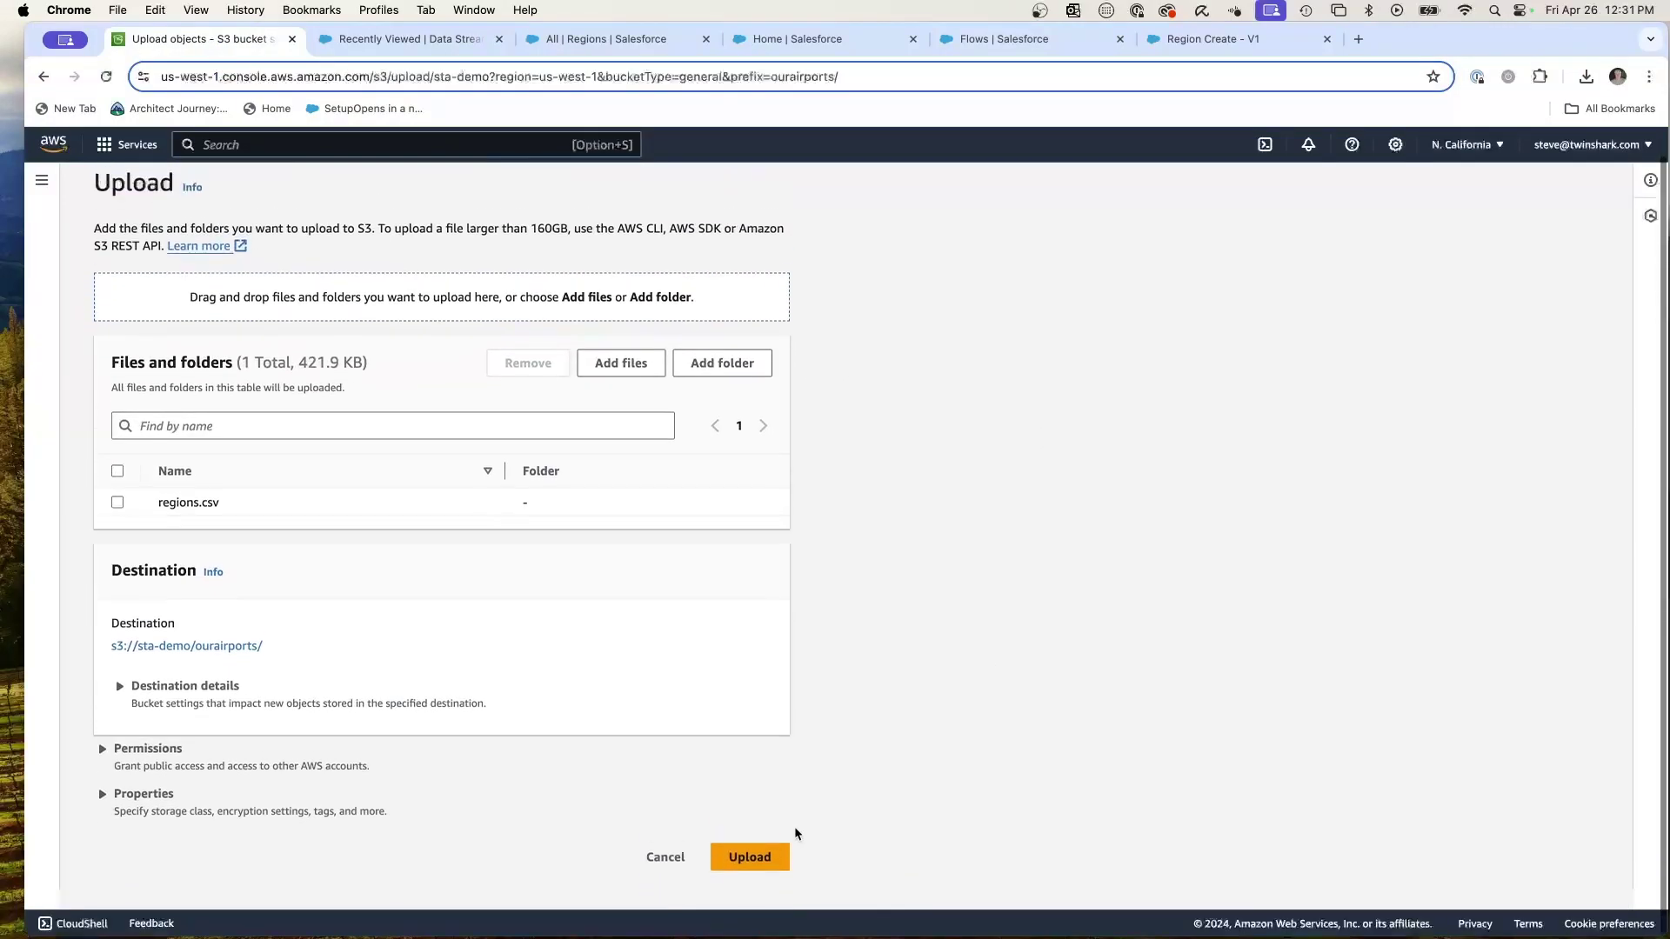
left_click(749, 879)
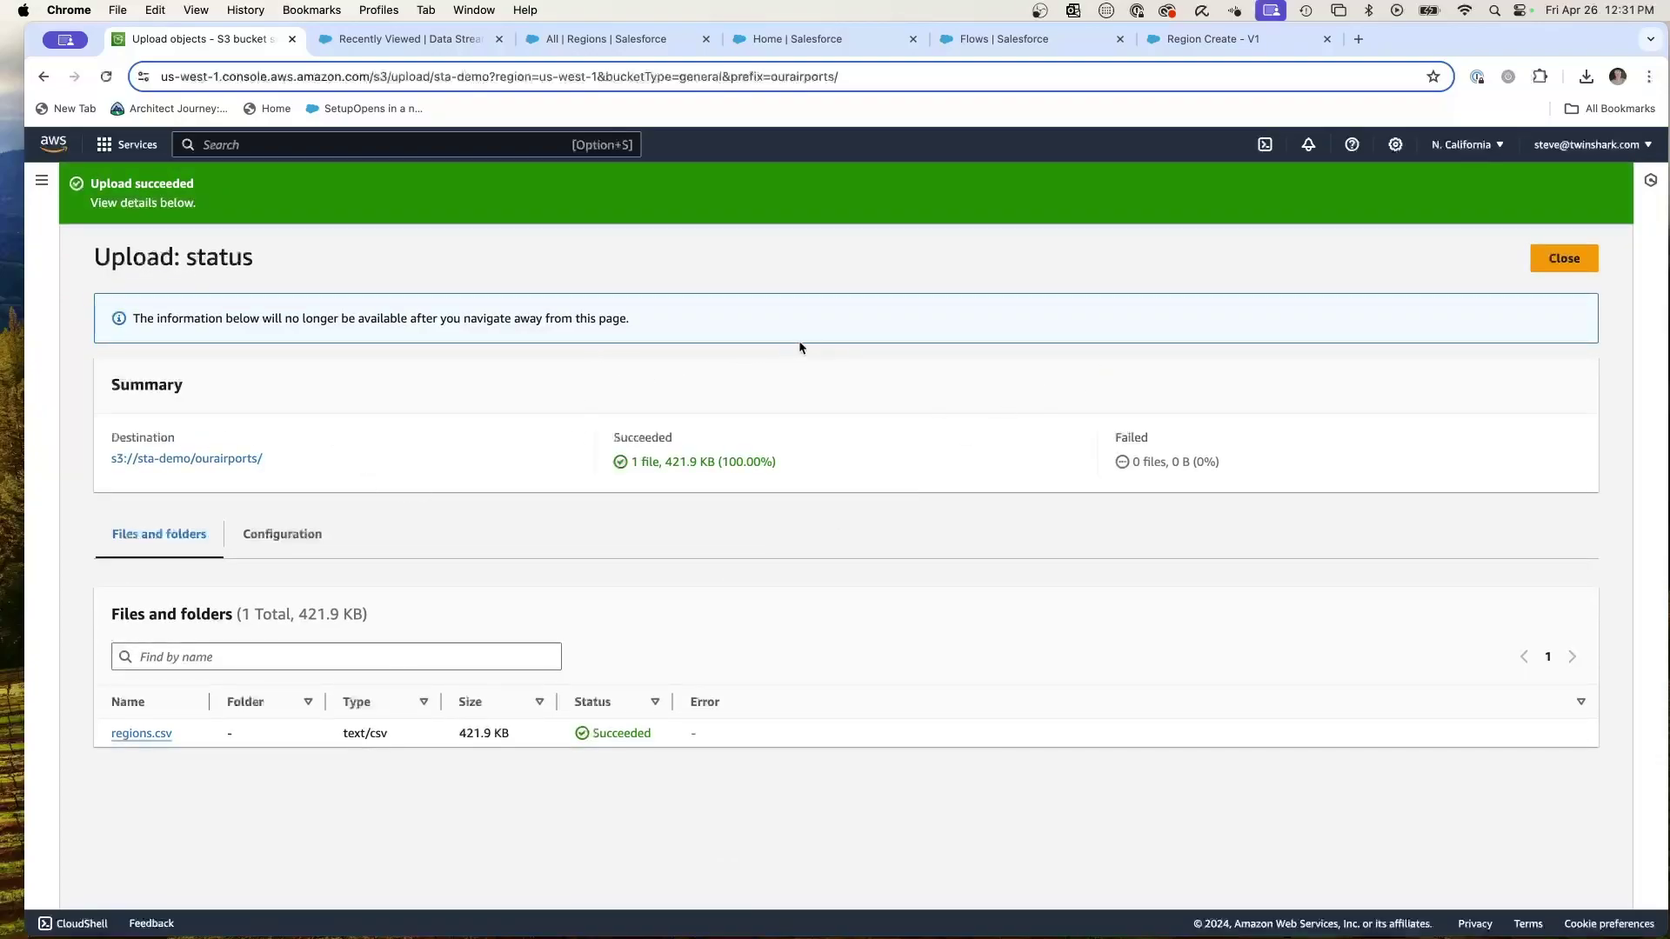
left_click(1576, 254)
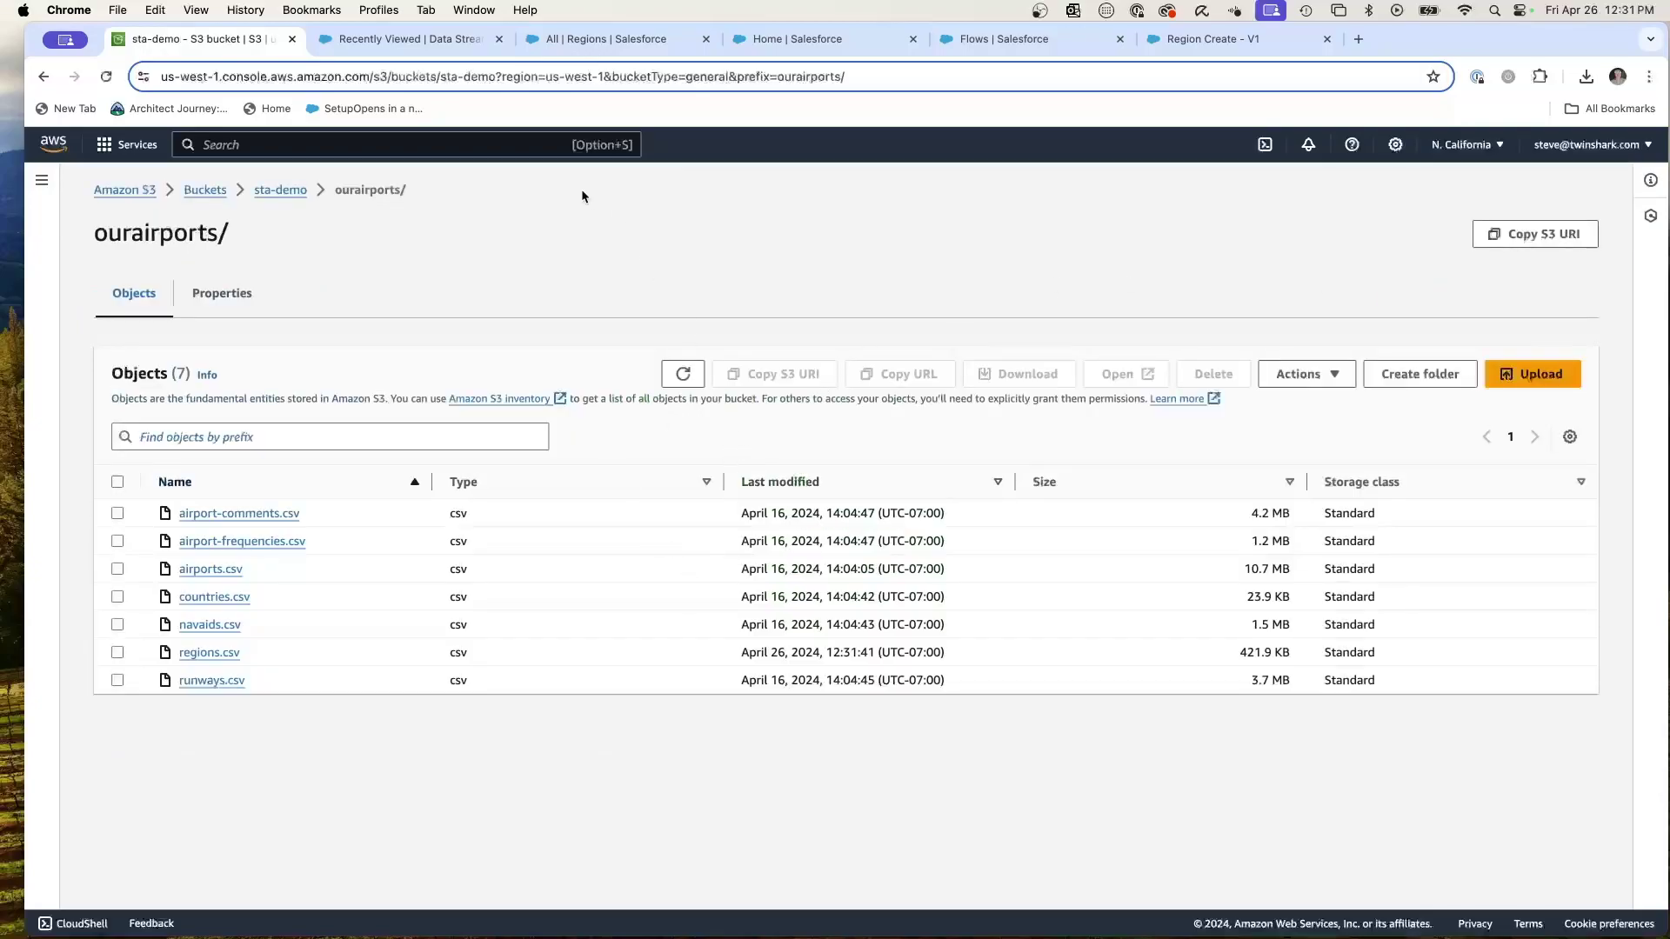
- Open the Region data stream and run Refresh Now with Refresh Only New Files
left_click(400, 40)
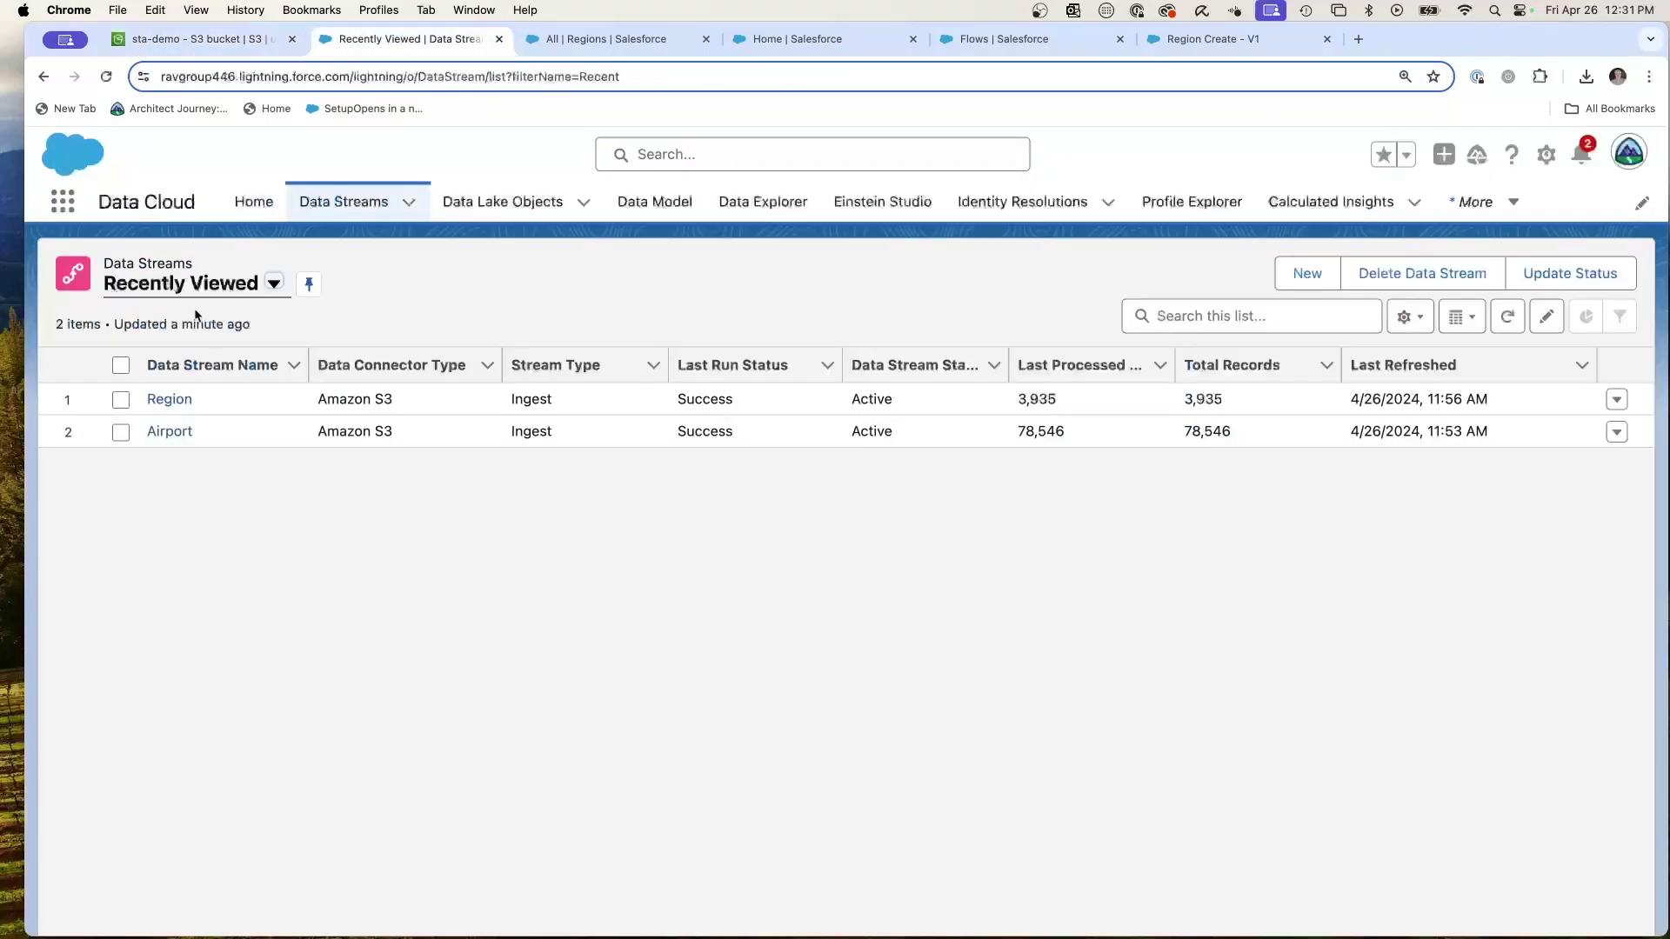
left_click(169, 398)
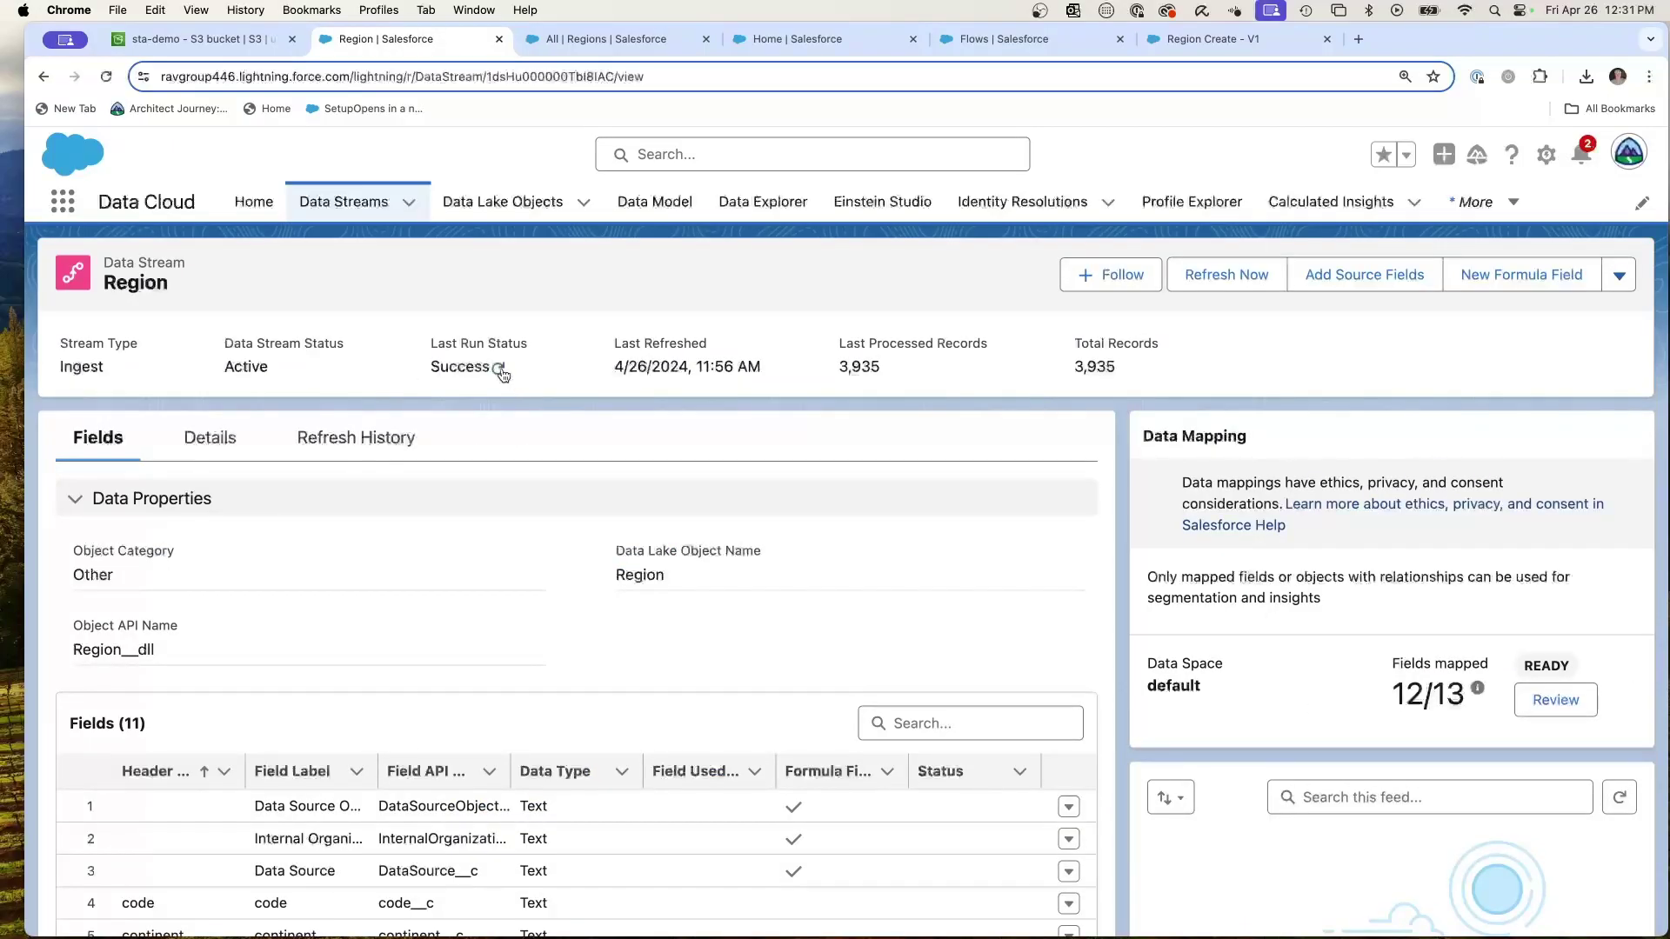
left_click(1234, 288)
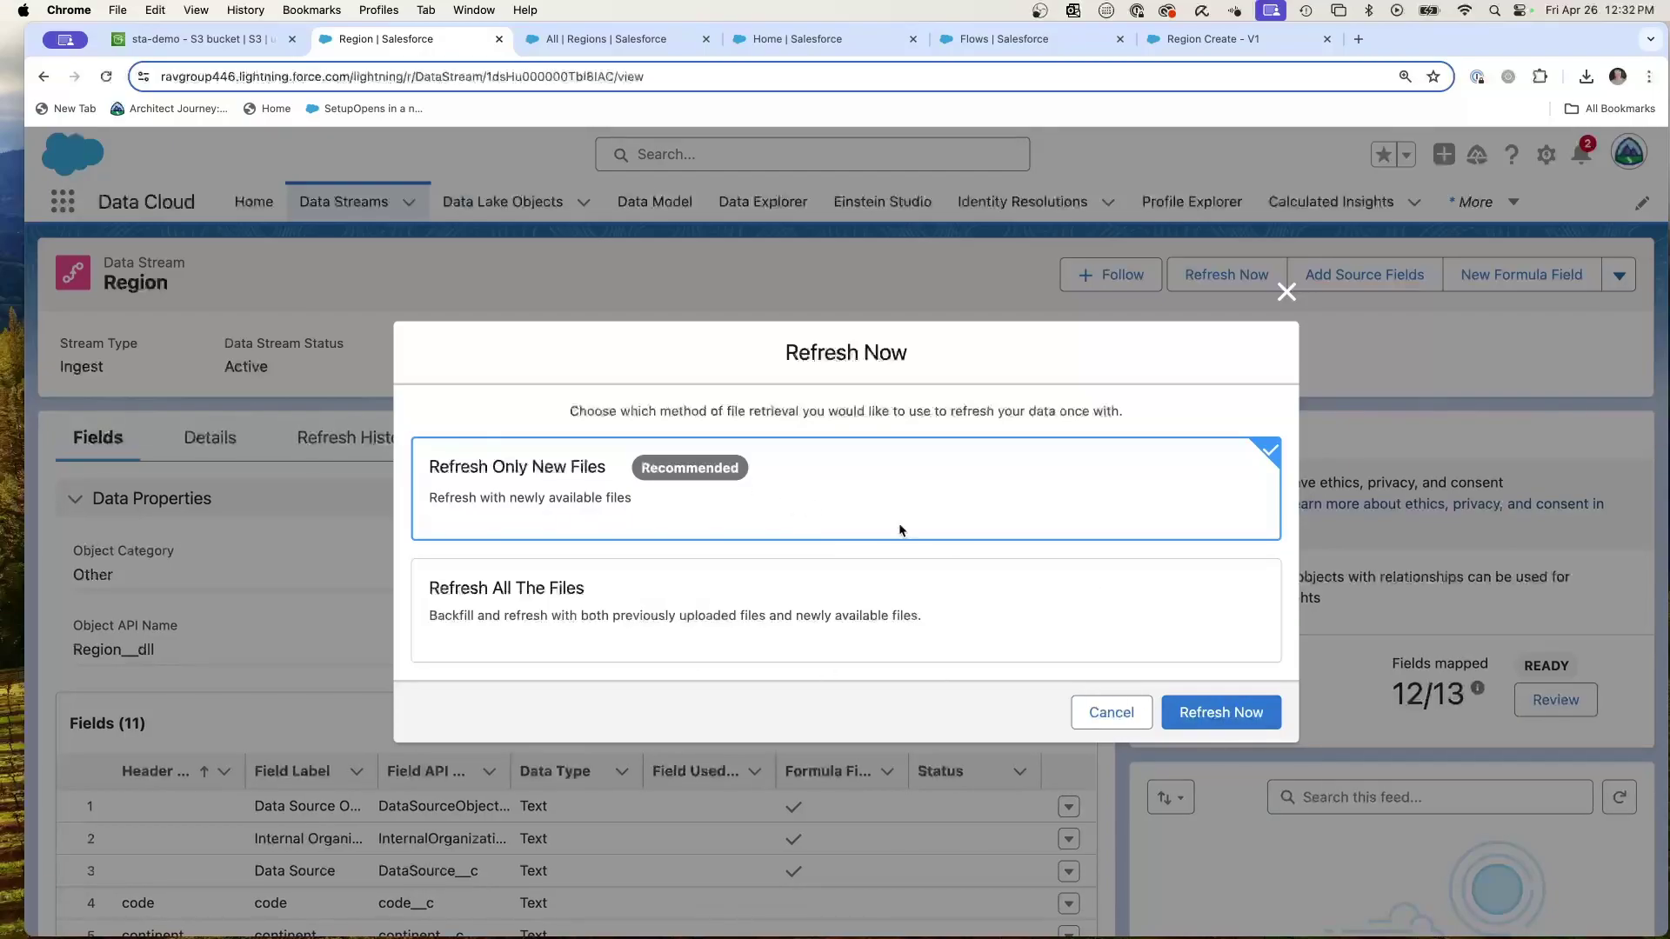
left_click(1235, 719)
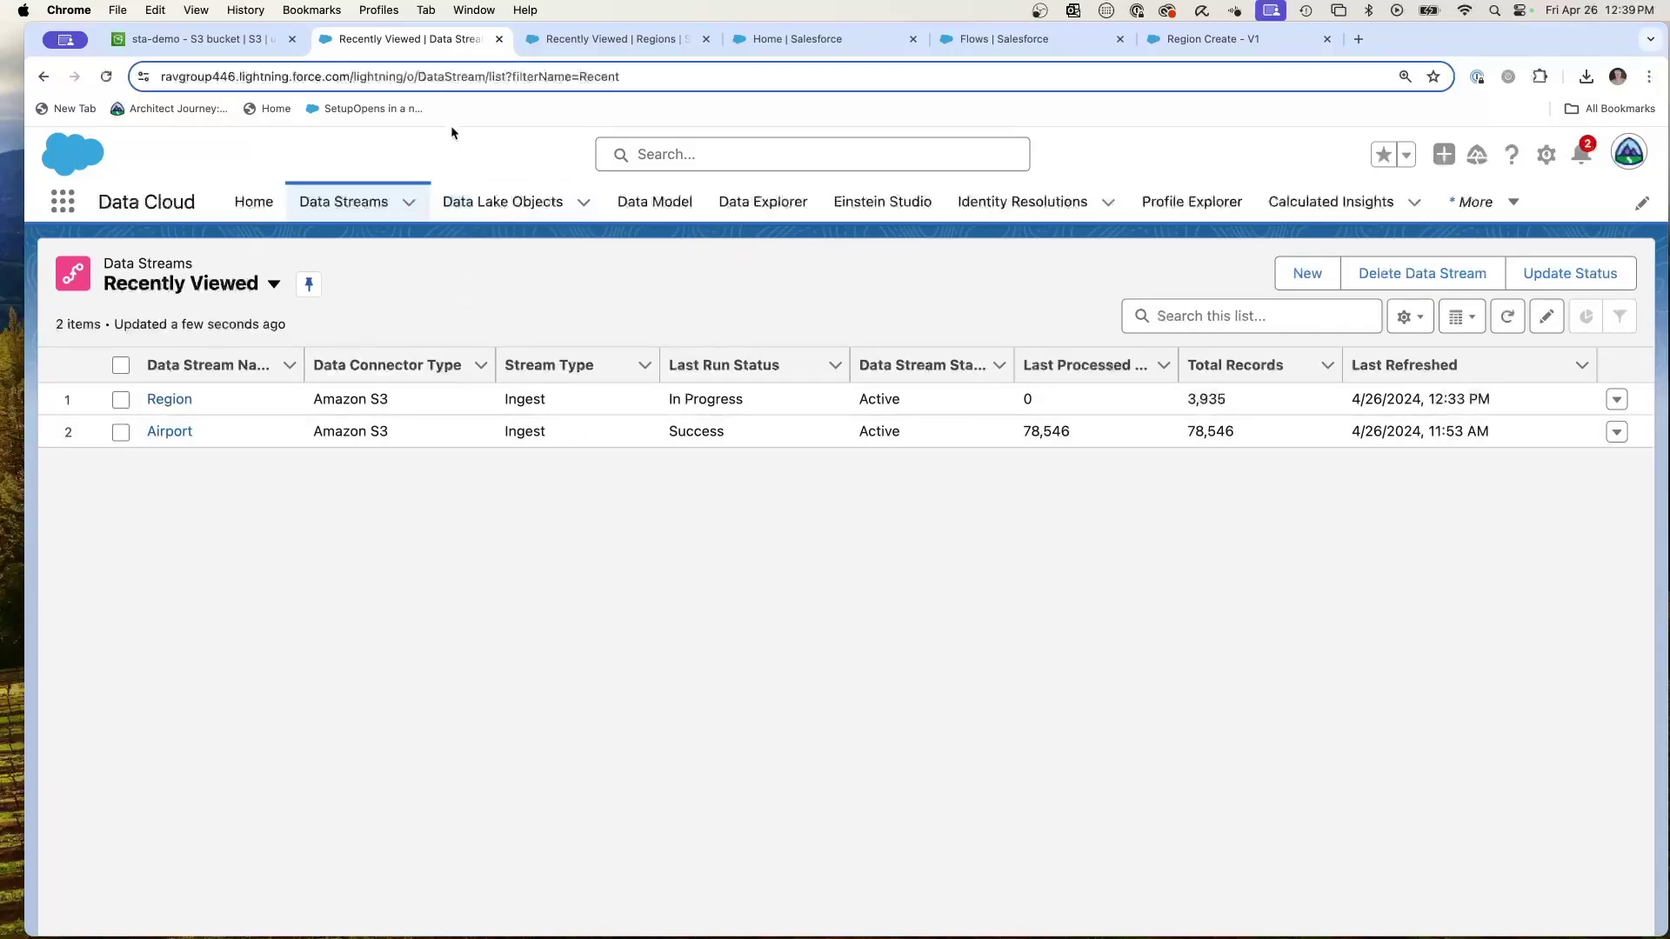
- Review the Flows list and the Region Create - V1 flow
left_click(1056, 39)
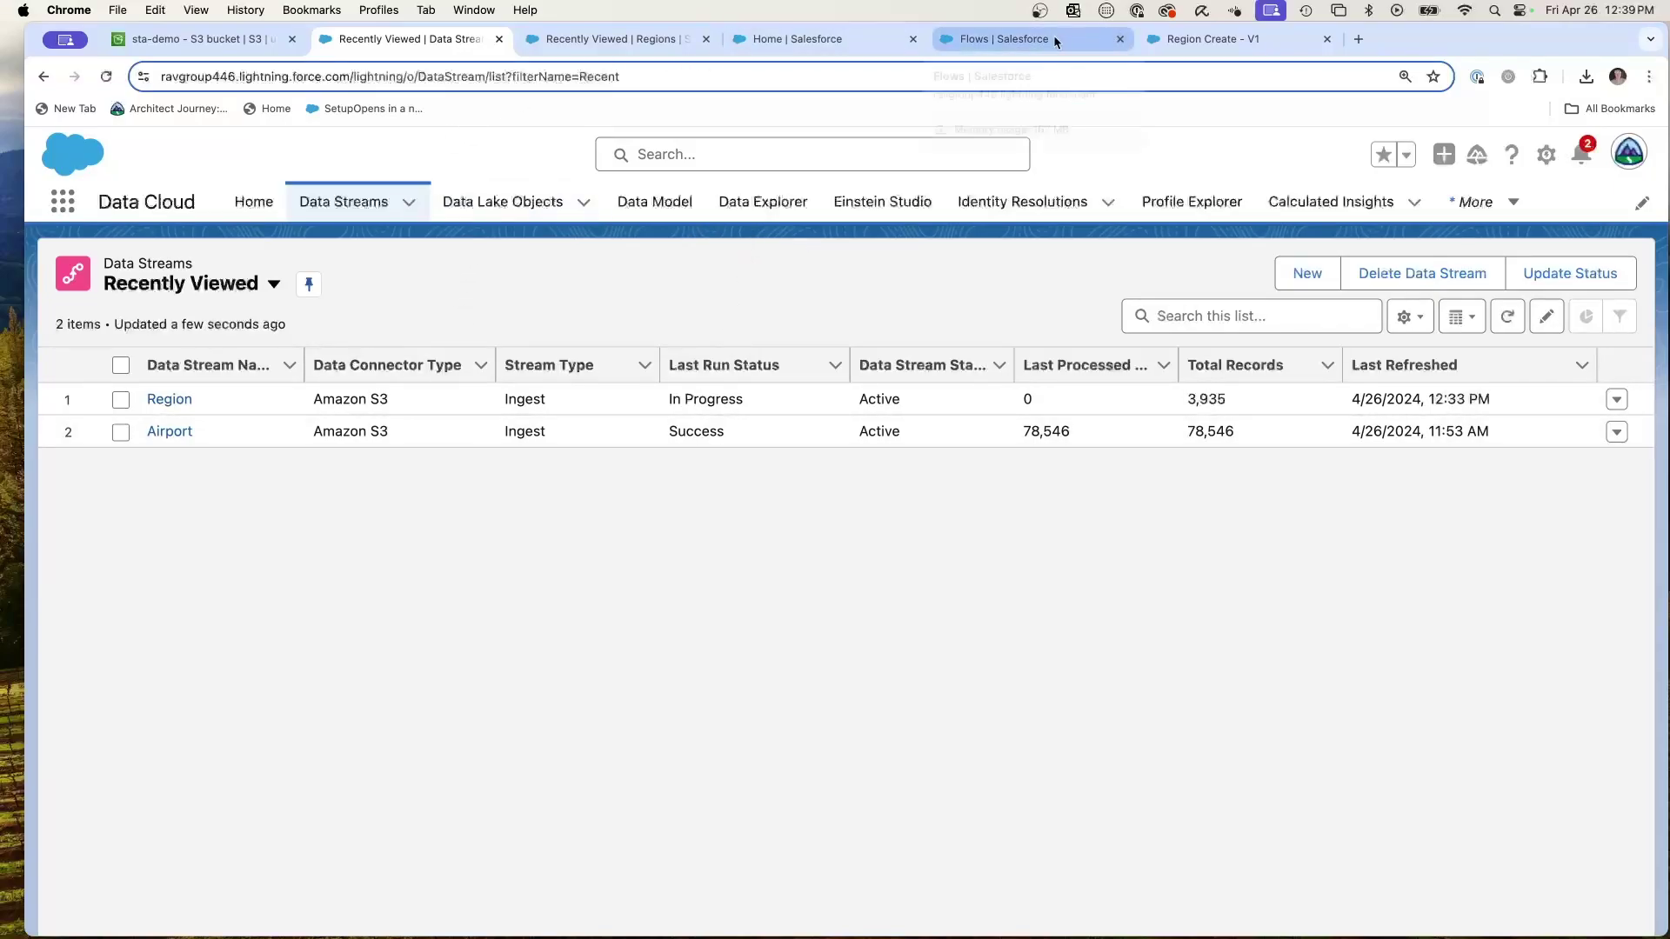
scroll(548, 722, "down", 5)
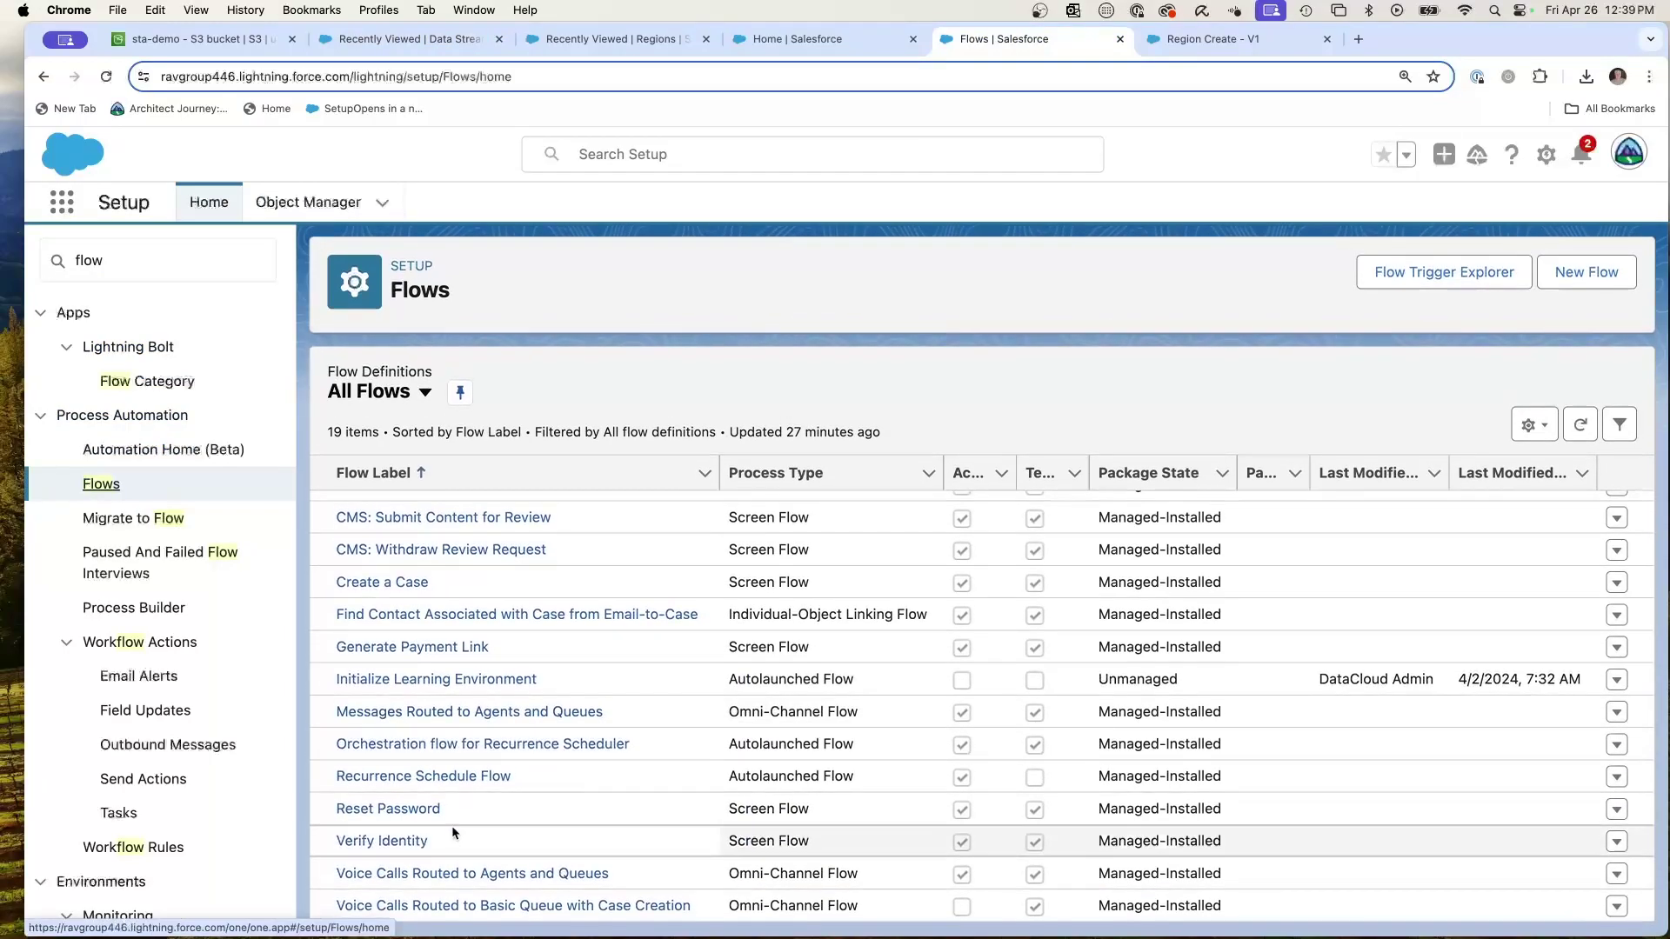
scroll(439, 696, "up", 3)
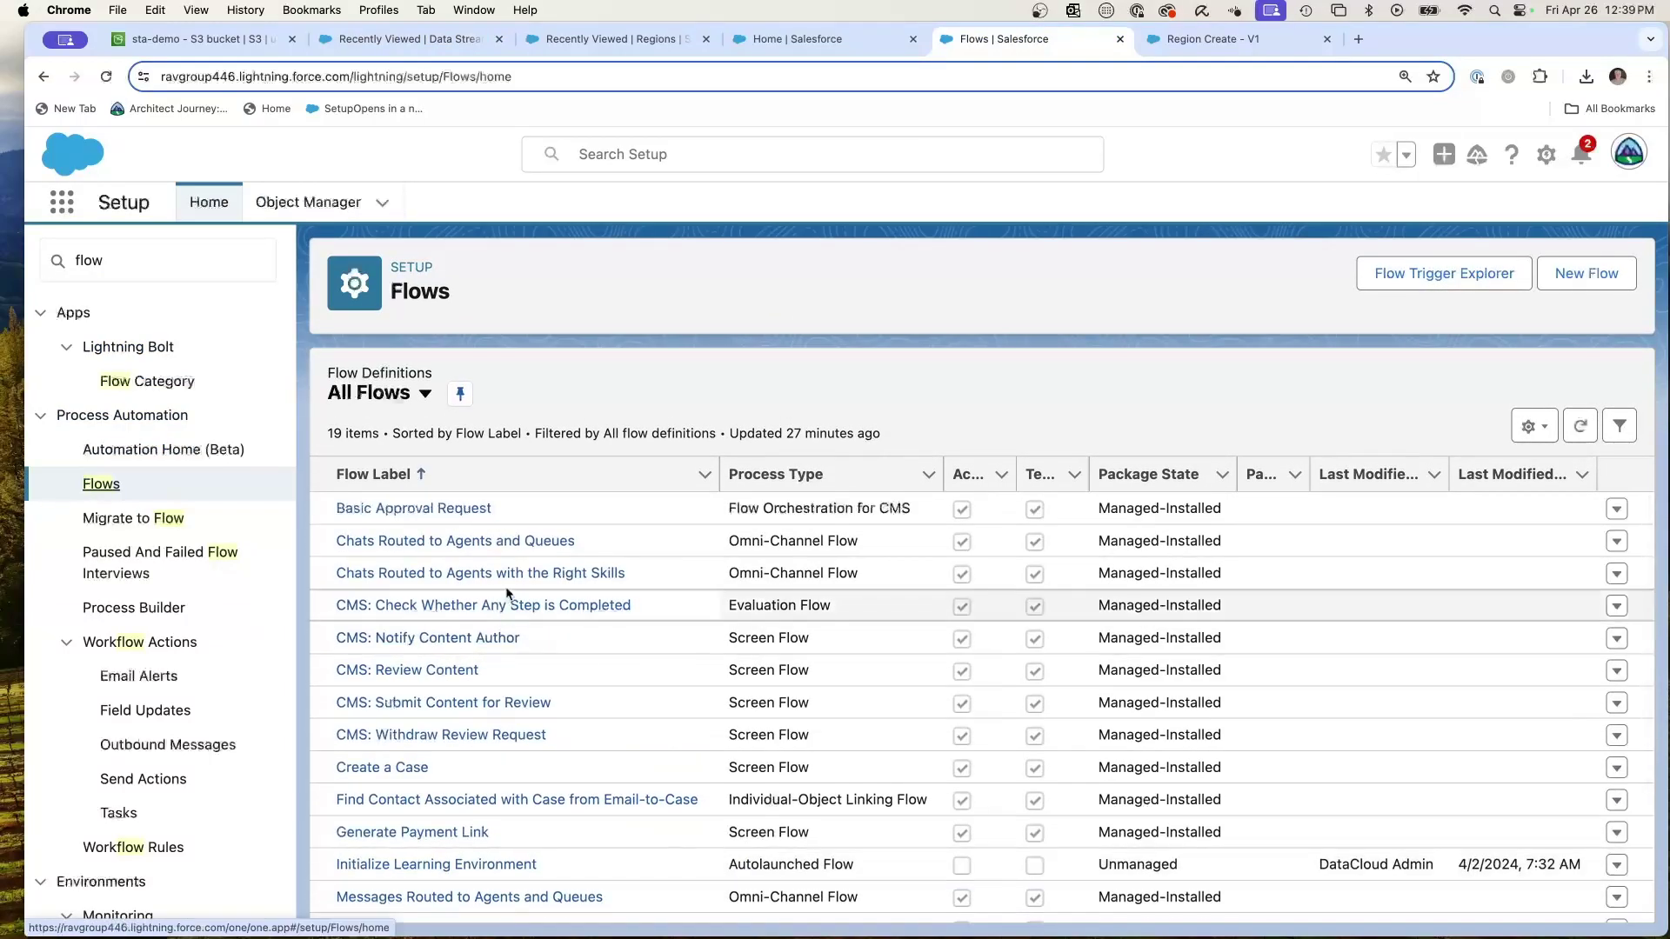
scroll(438, 672, "down", 2)
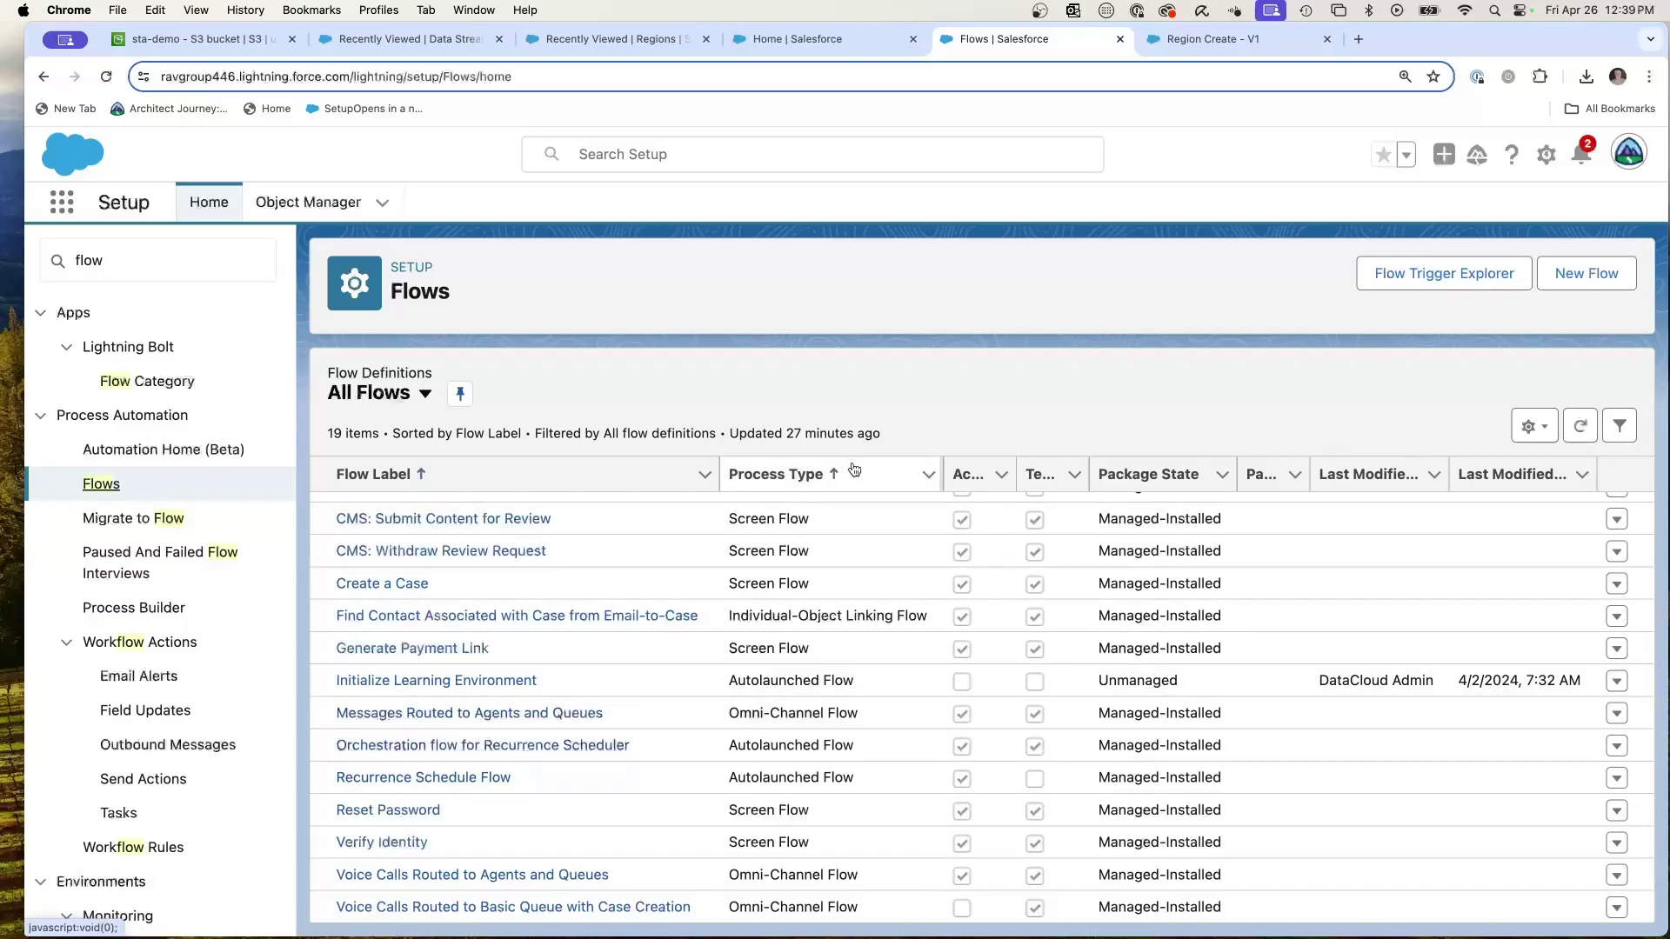
left_click(1197, 41)
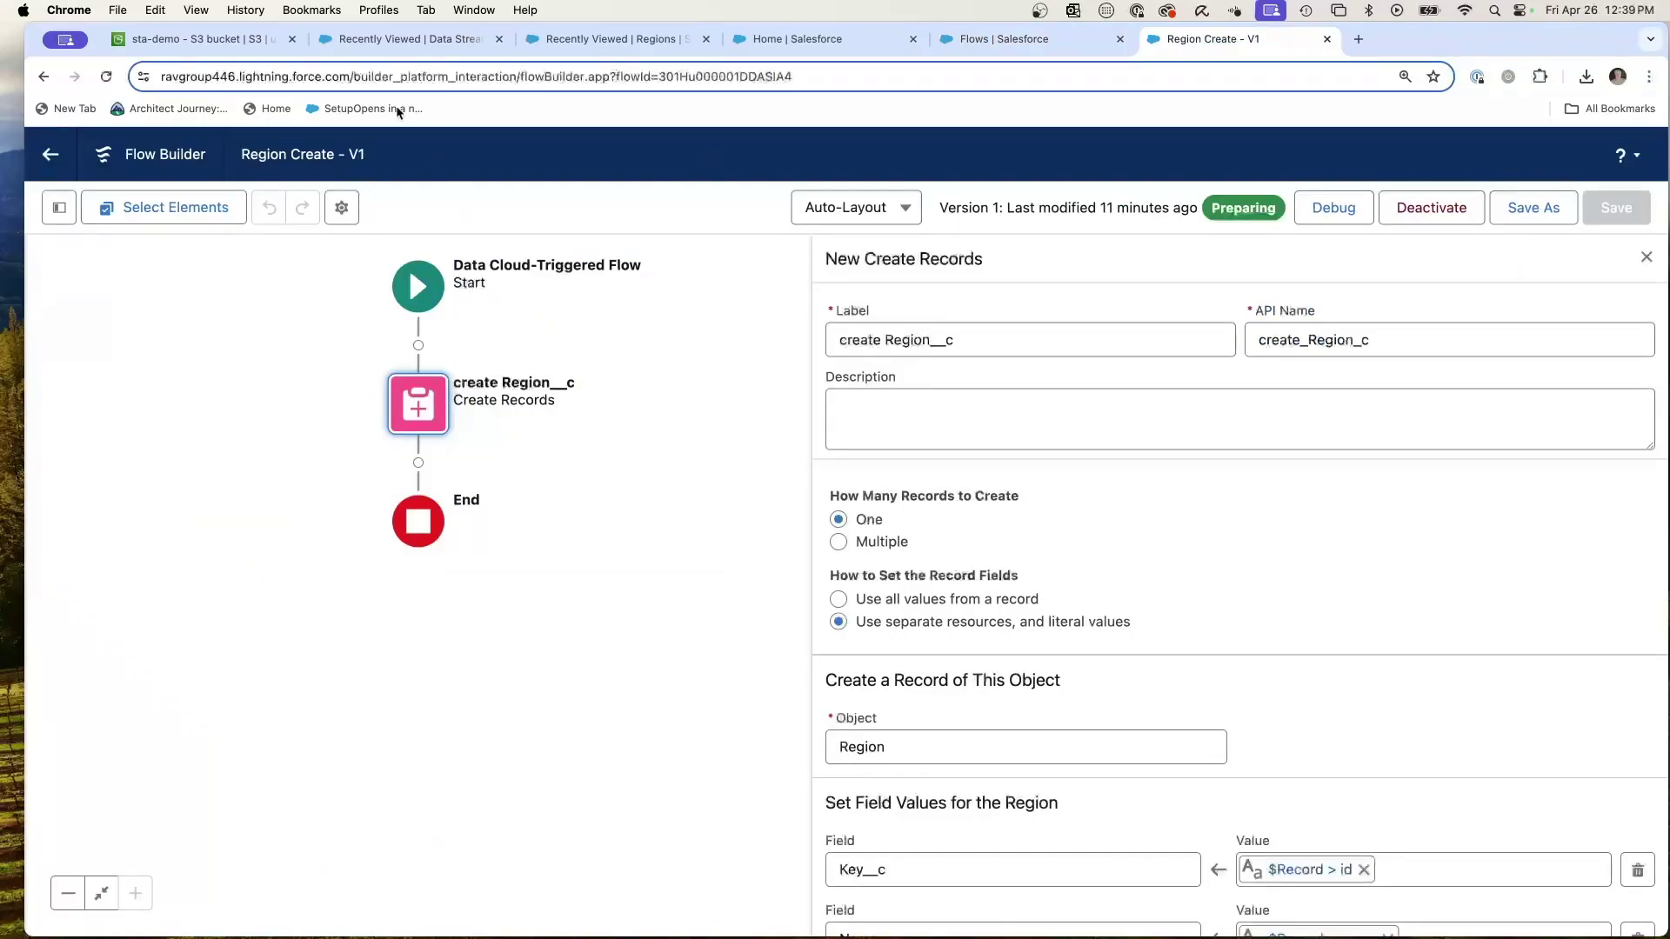
left_click(816, 40)
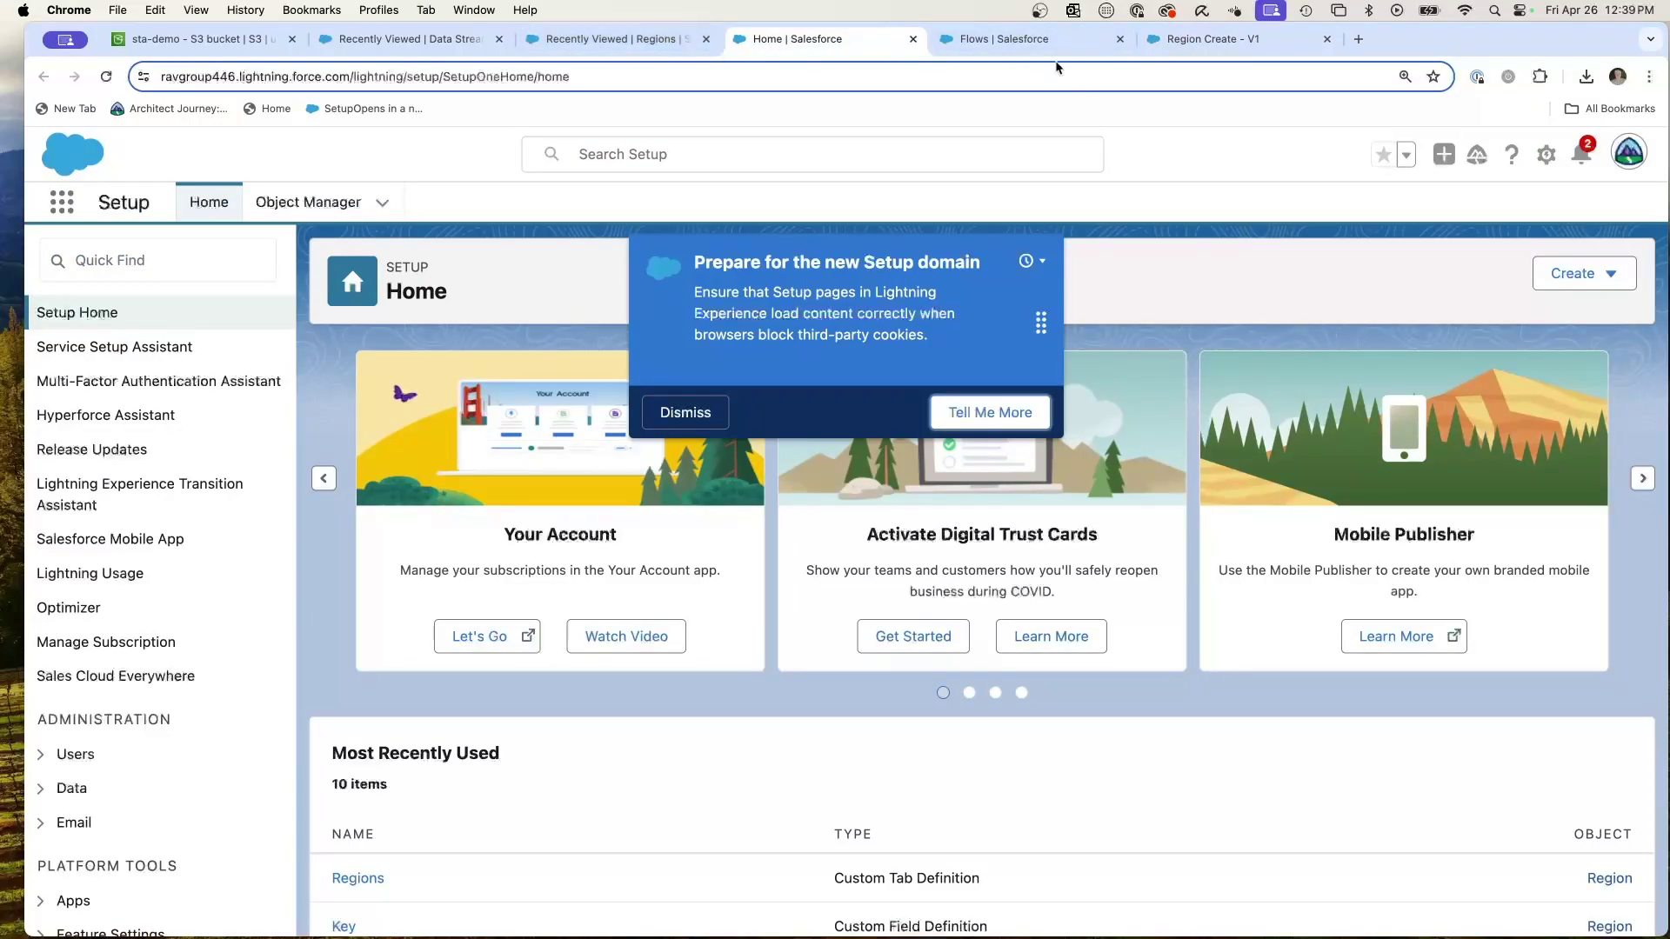
left_click(1195, 43)
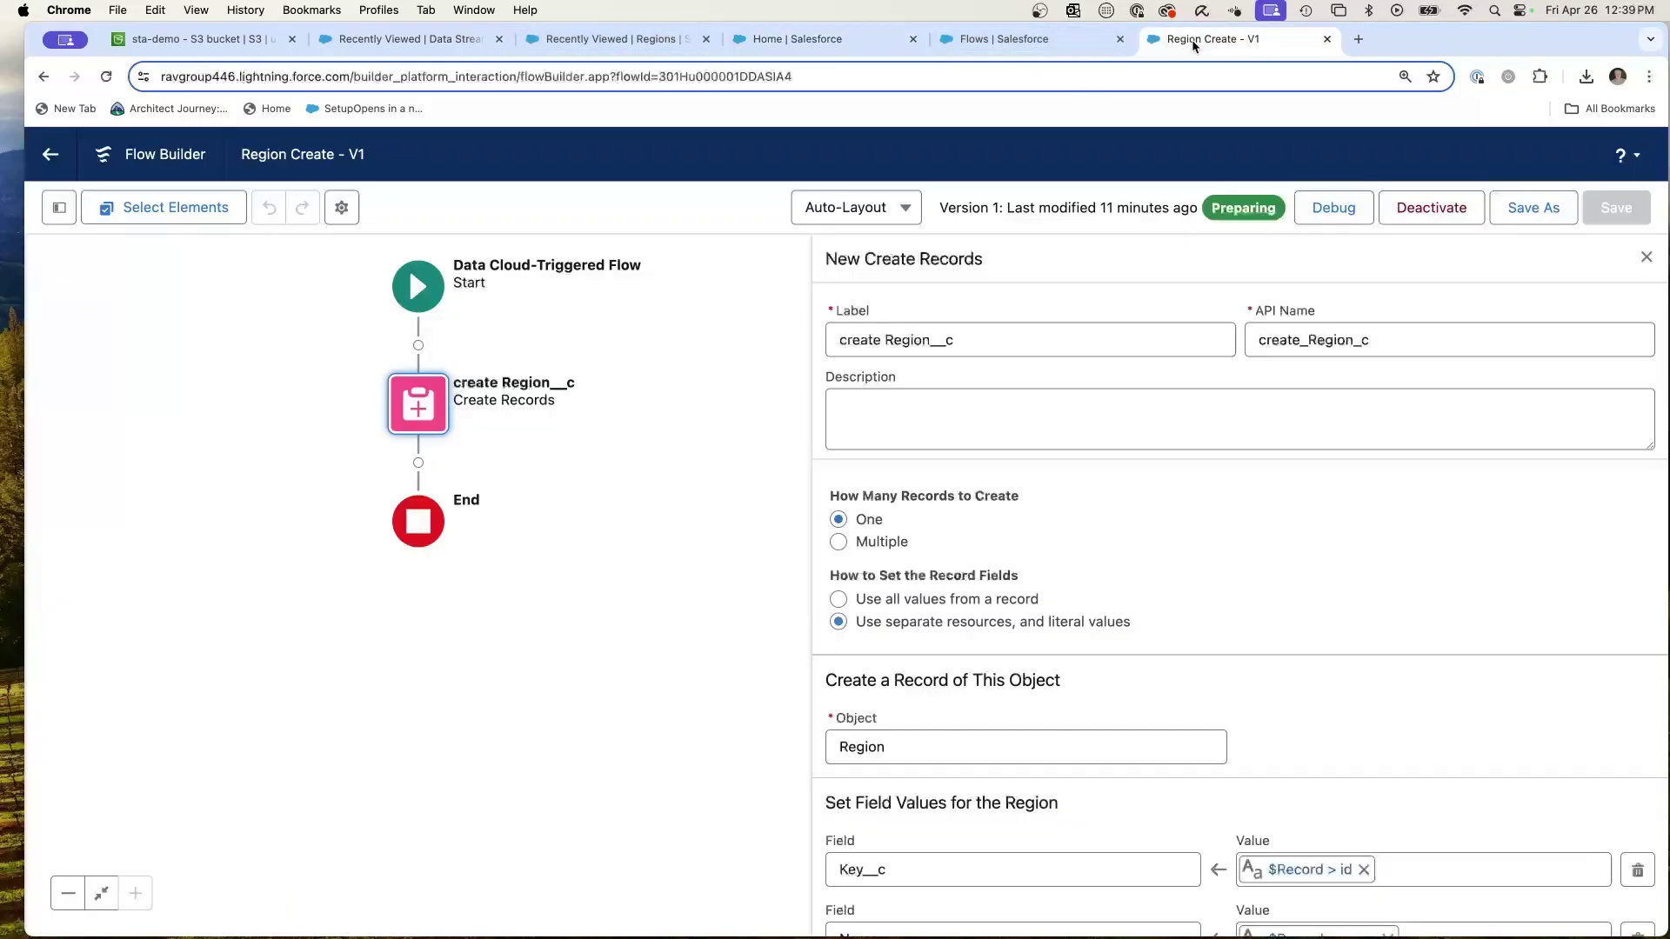
left_click(1022, 44)
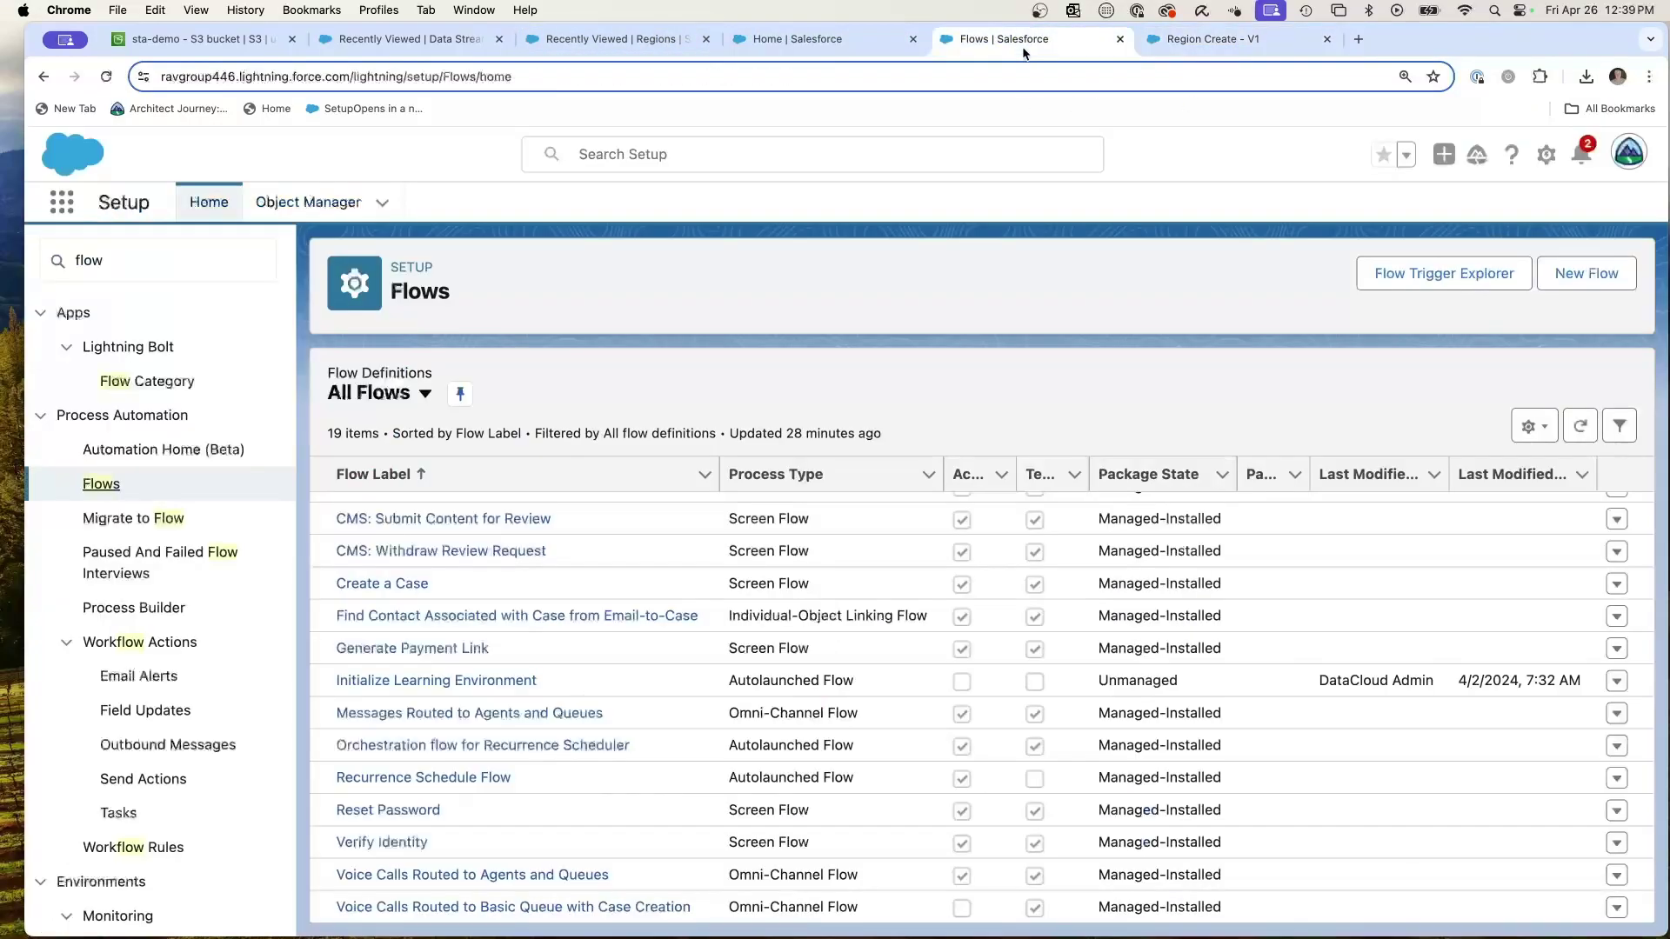
- Search the App Launcher for 'reg' and open the Regions list
left_click(74, 205)
type("res")
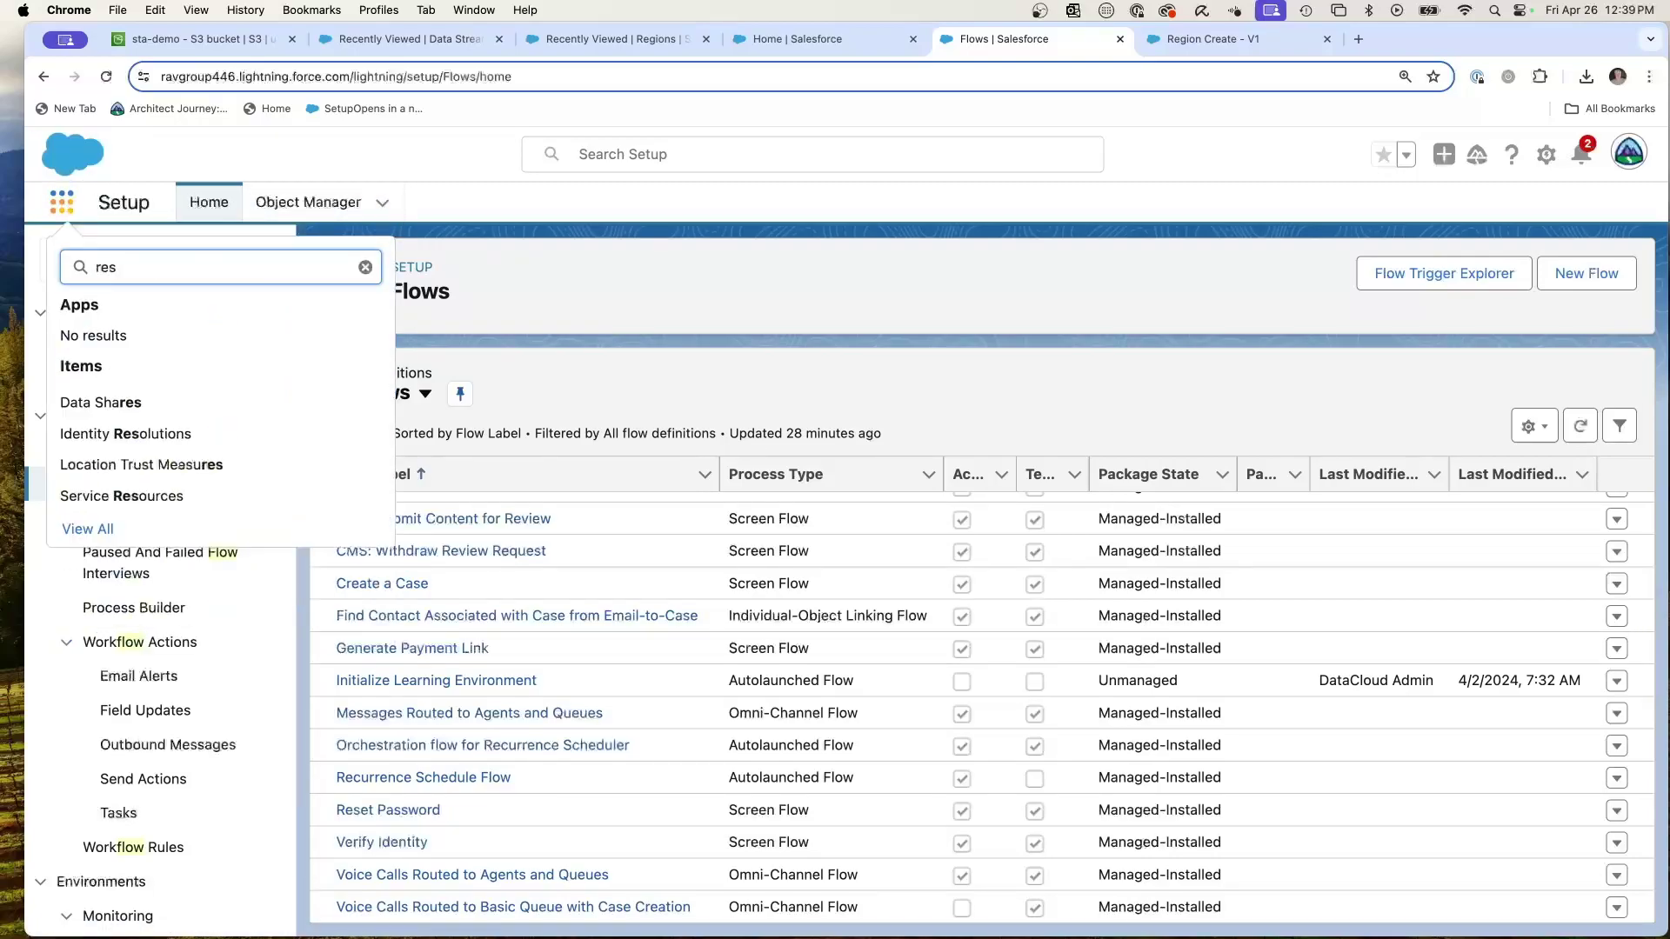
key("BackSpace")
type("g")
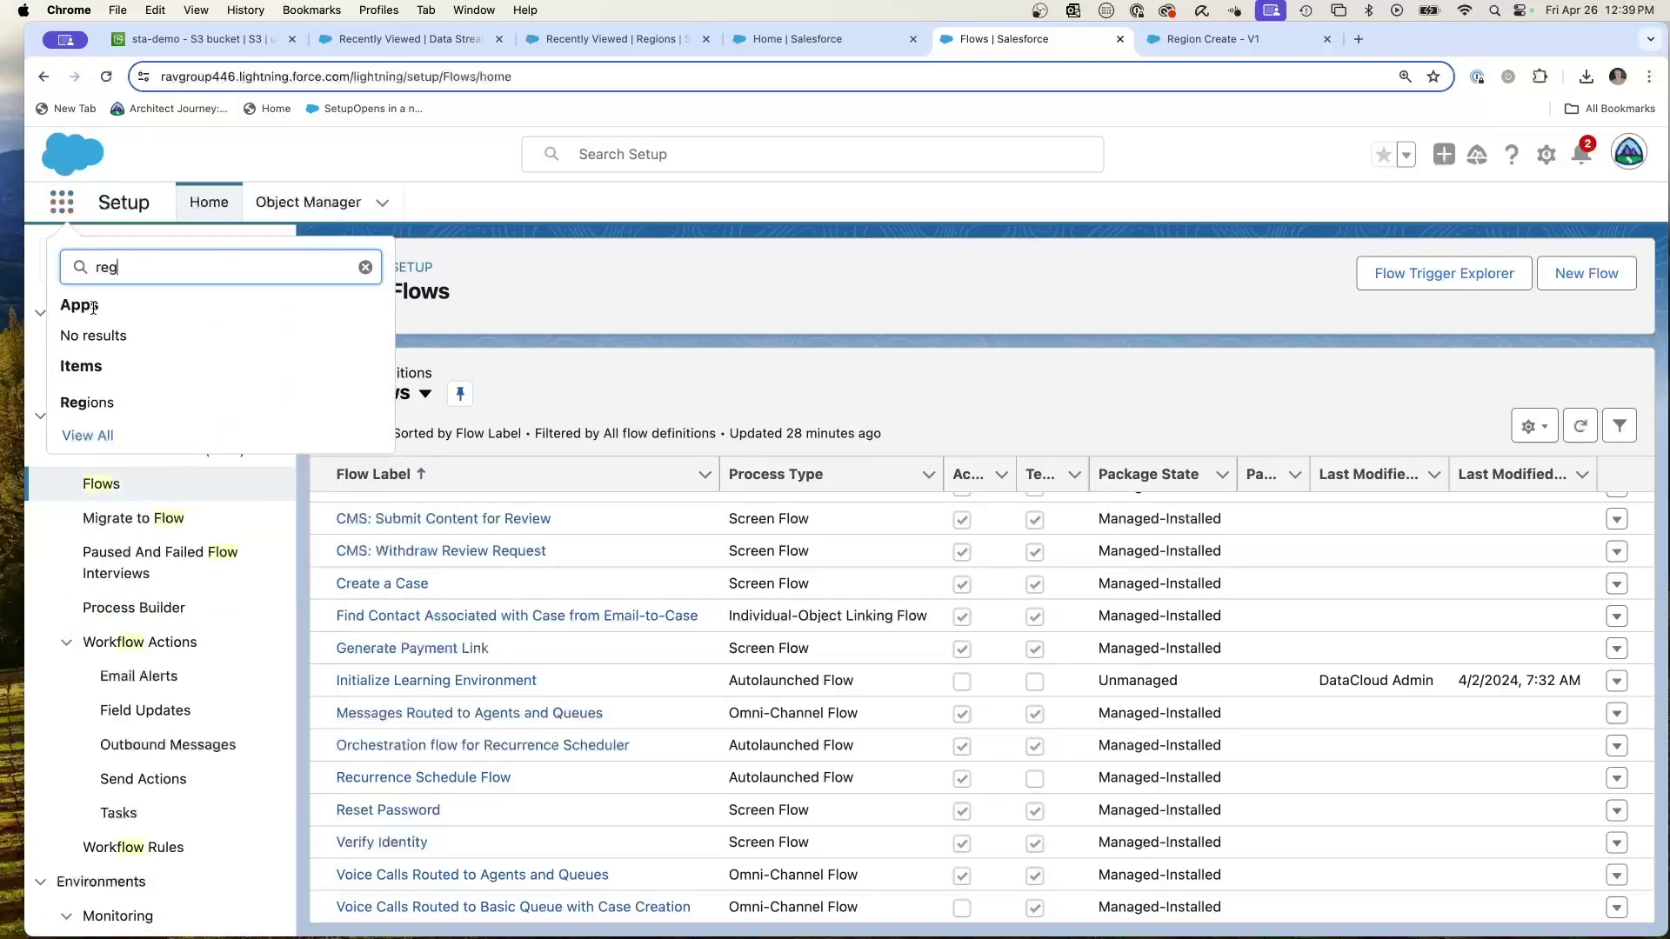
left_click(87, 402)
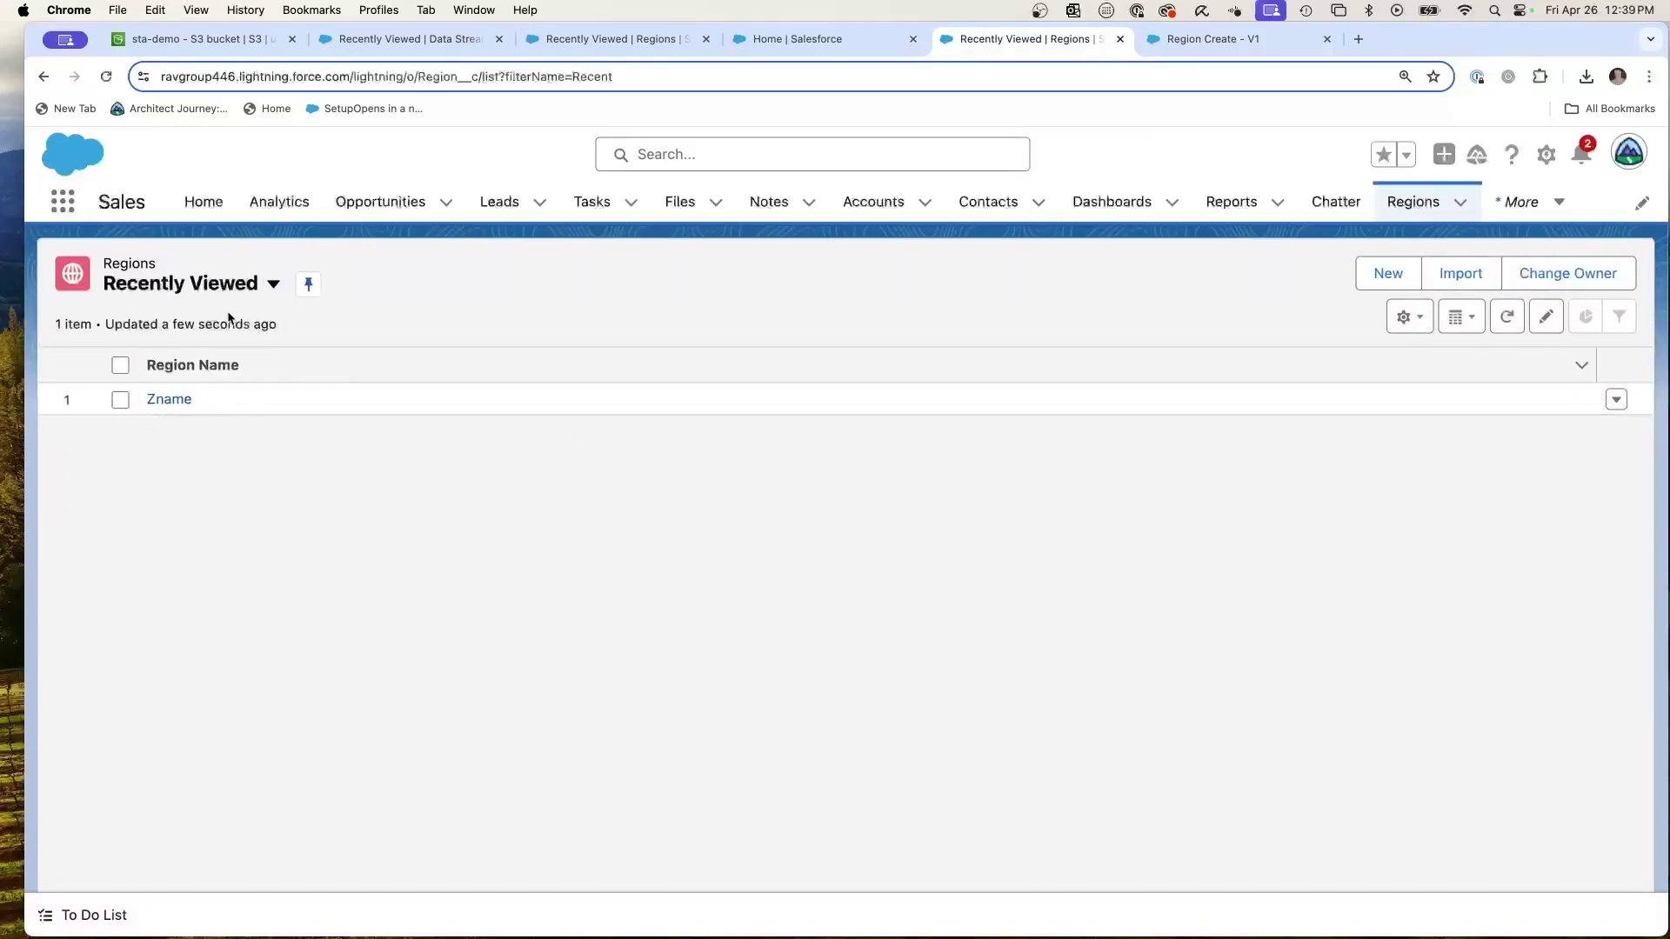
- Switch the Regions list view to All and open the Zname record (Key 400000)
left_click(275, 283)
left_click(416, 342)
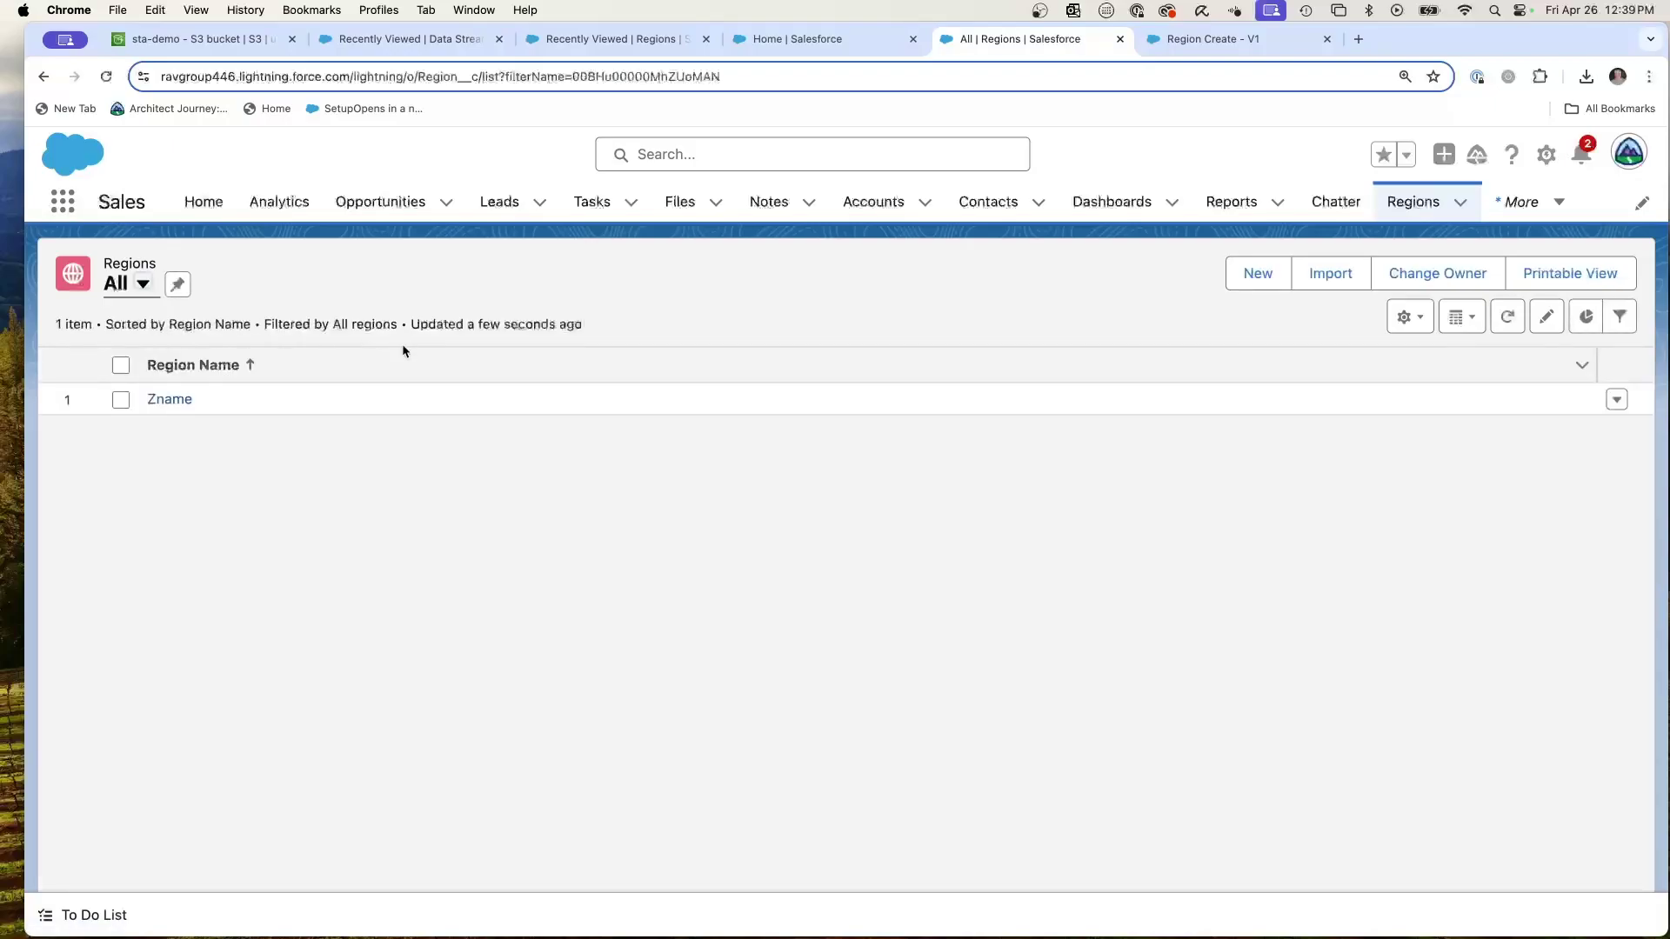
left_click(189, 399)
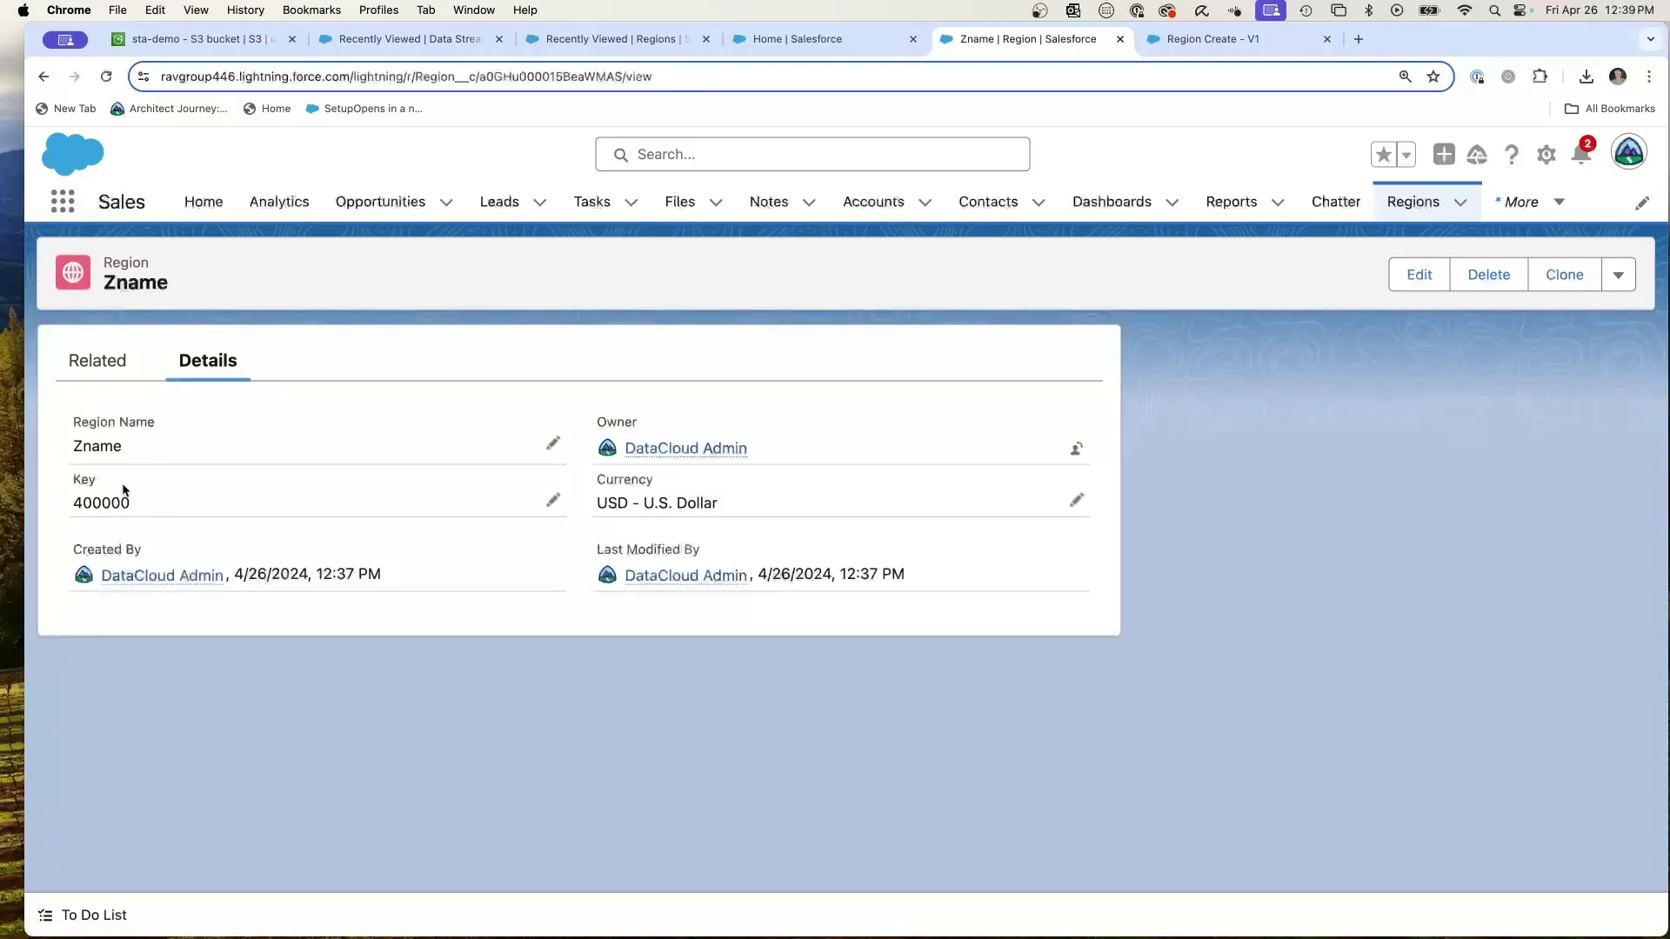
mouse_move(161, 585)
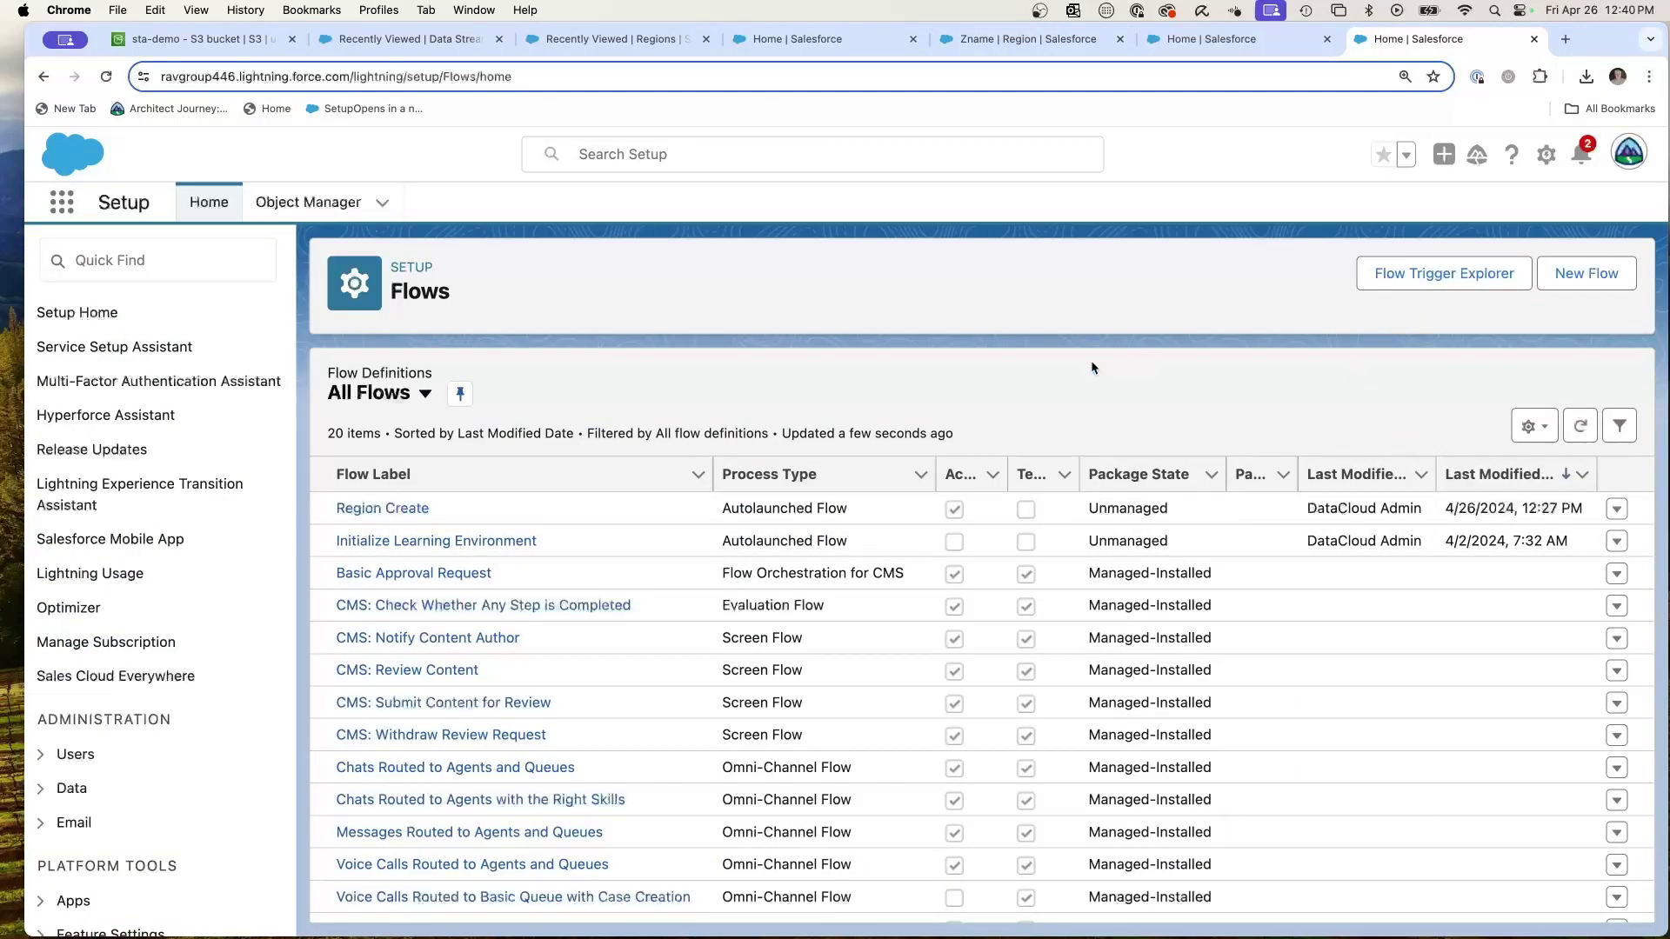
- Create a new Data Cloud-Triggered Flow
left_click(1594, 275)
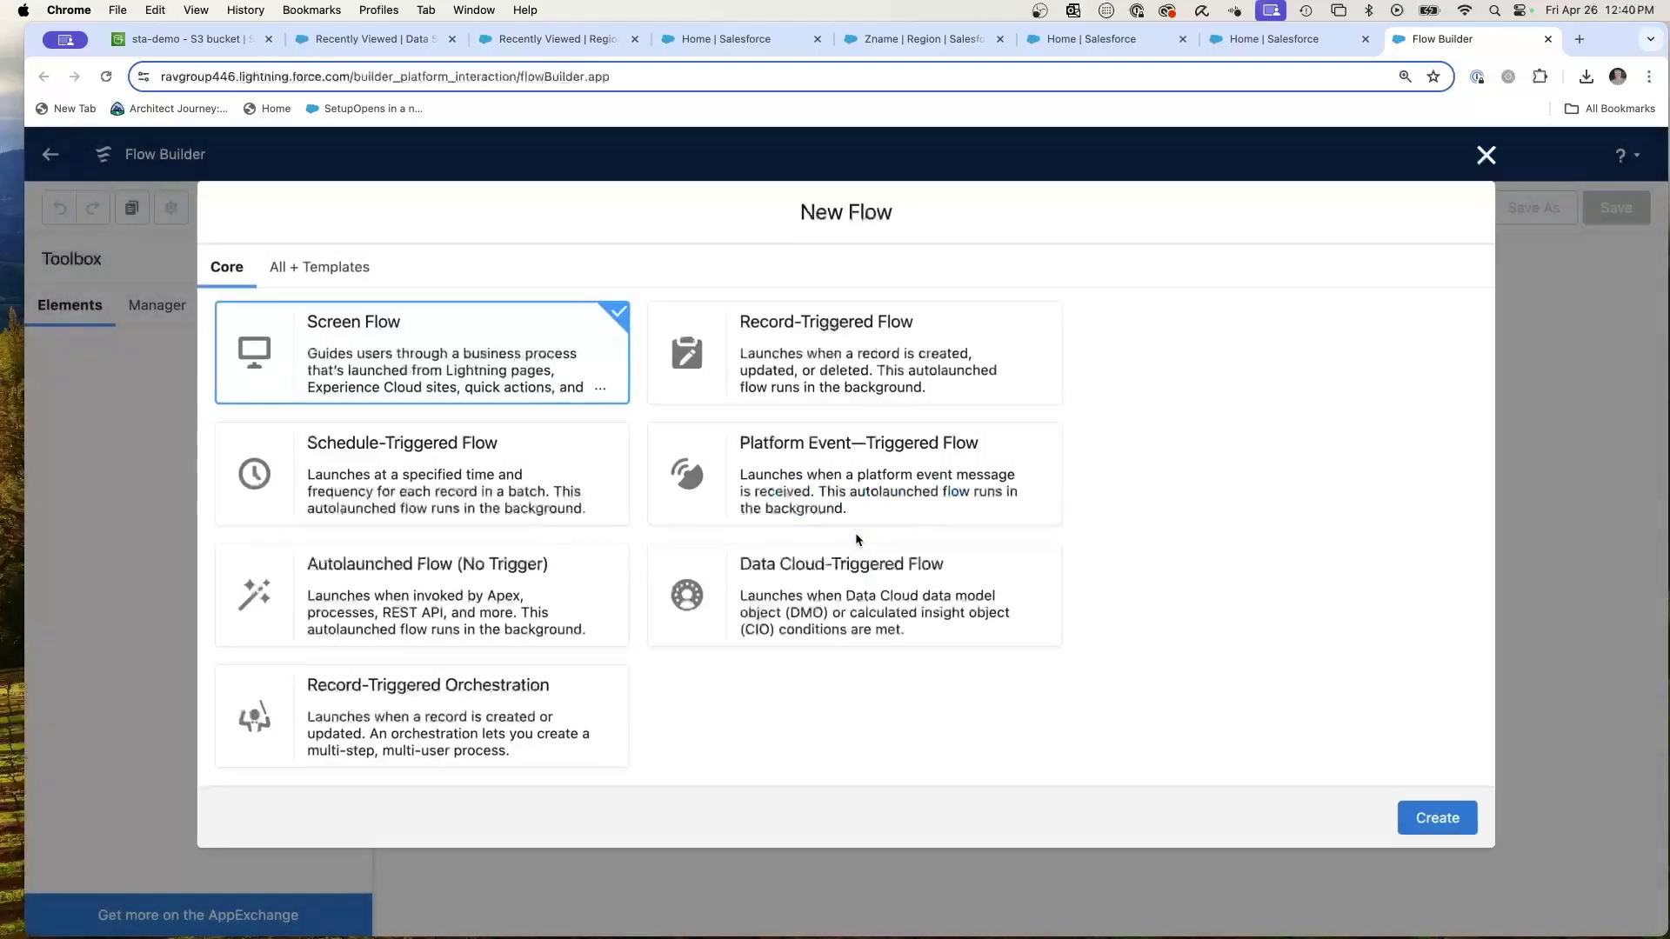
left_click(806, 600)
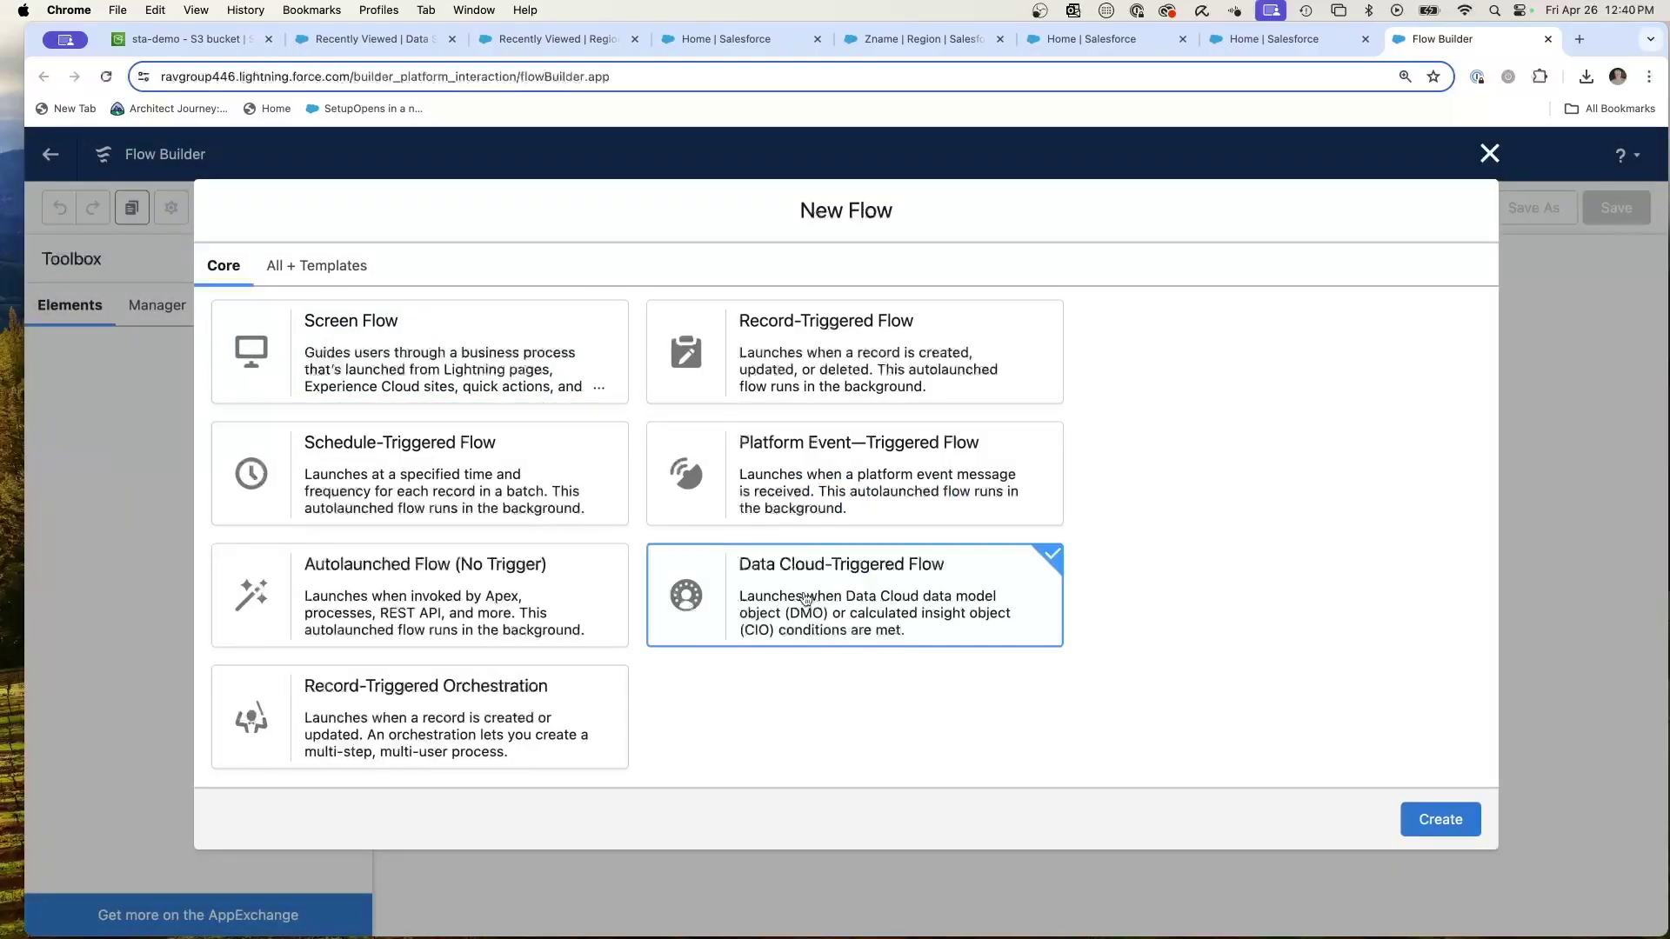
left_click(1434, 822)
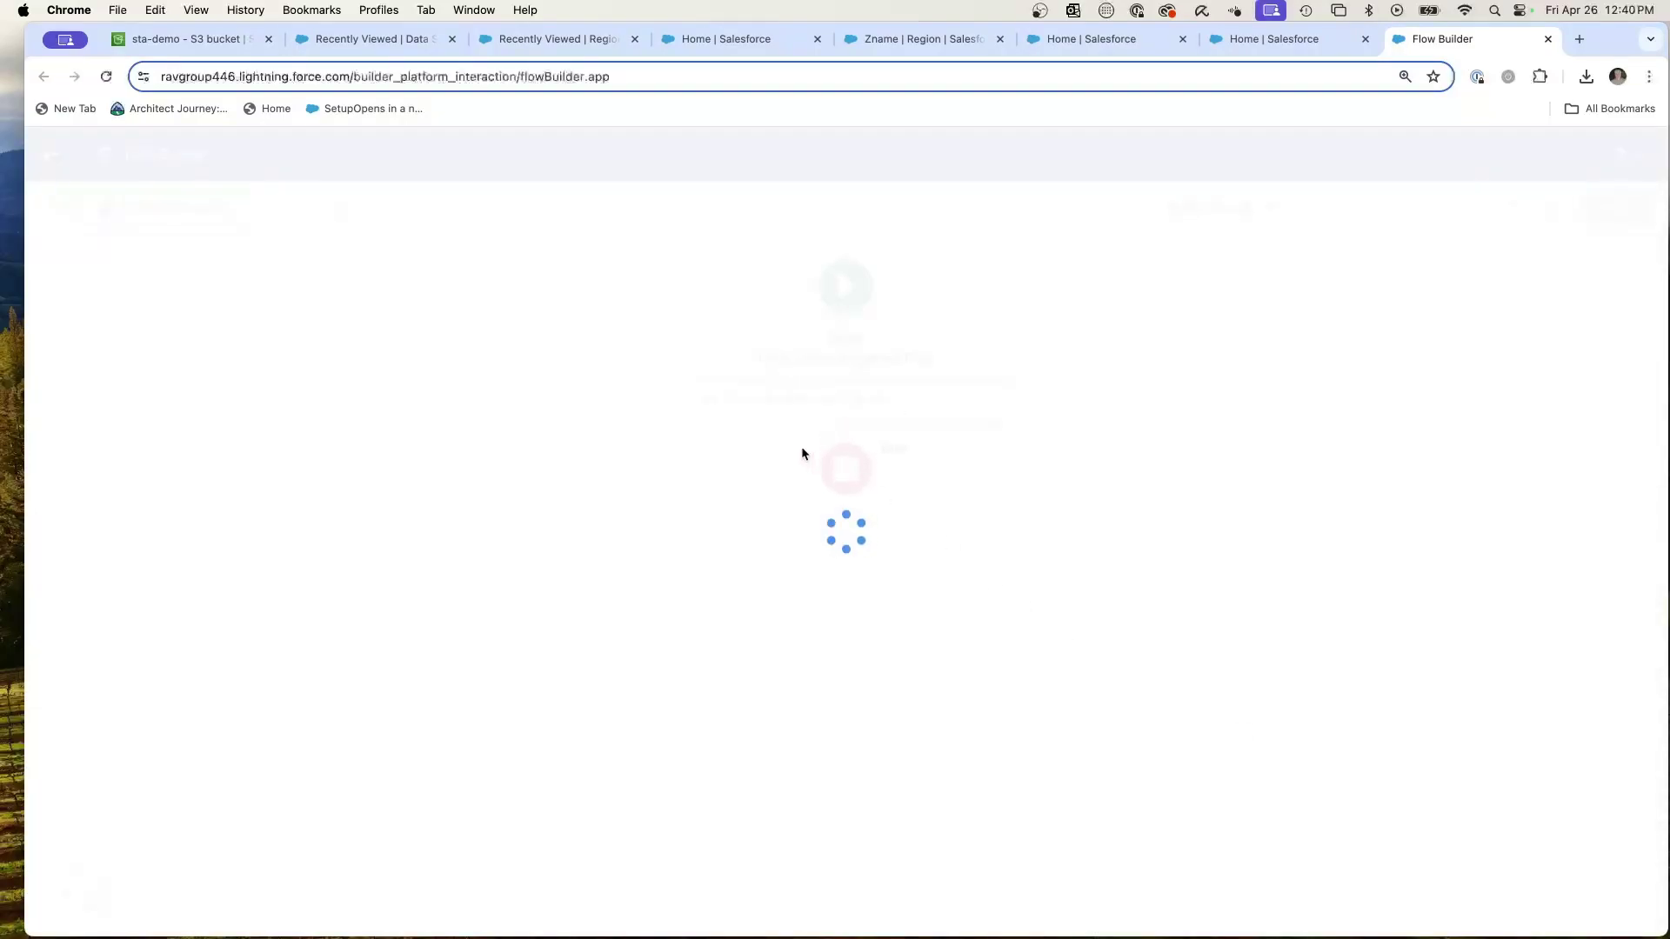
- Set the Start to the default data space and the Region object
left_click(882, 396)
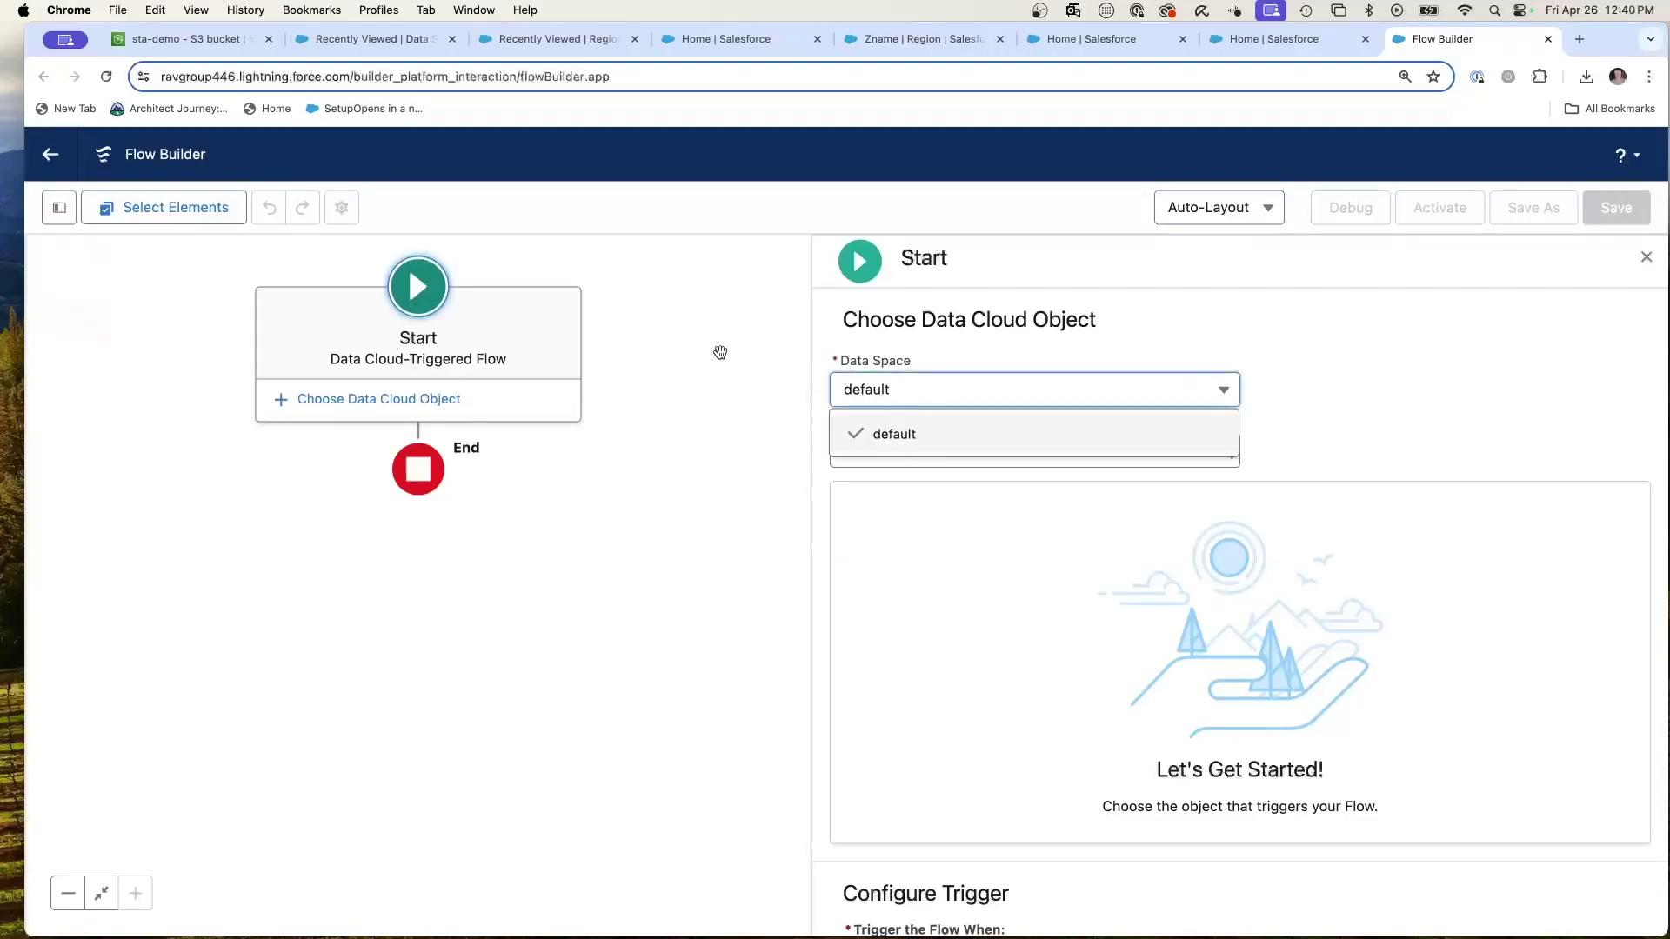
left_click(894, 434)
left_click(929, 449)
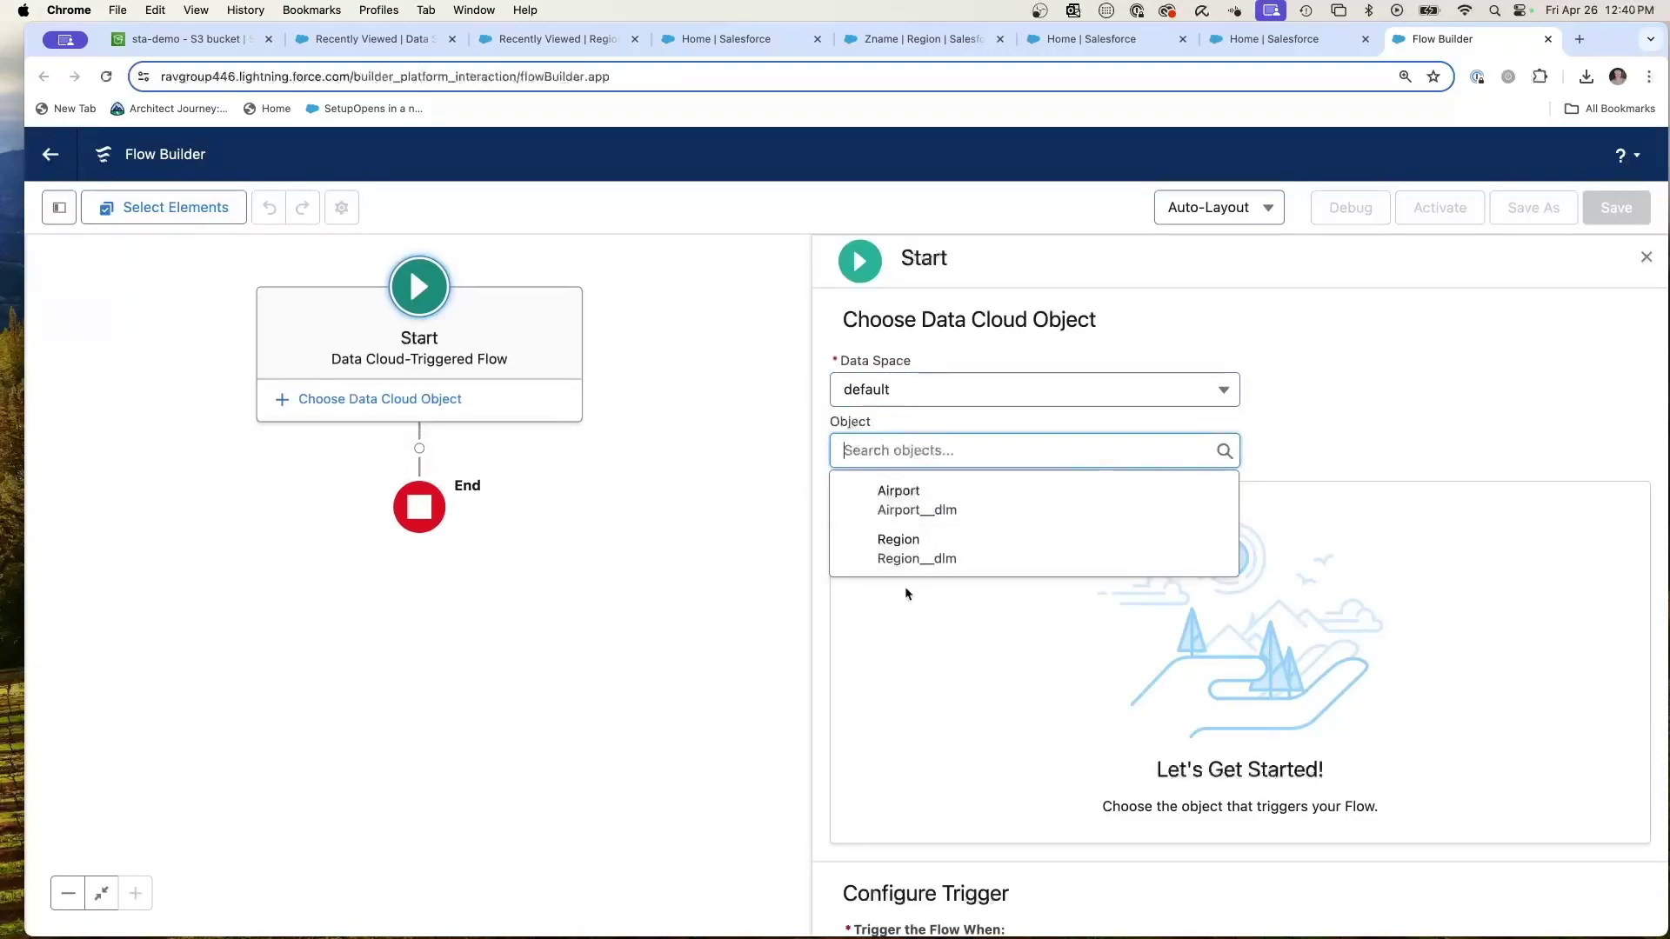
left_click(911, 561)
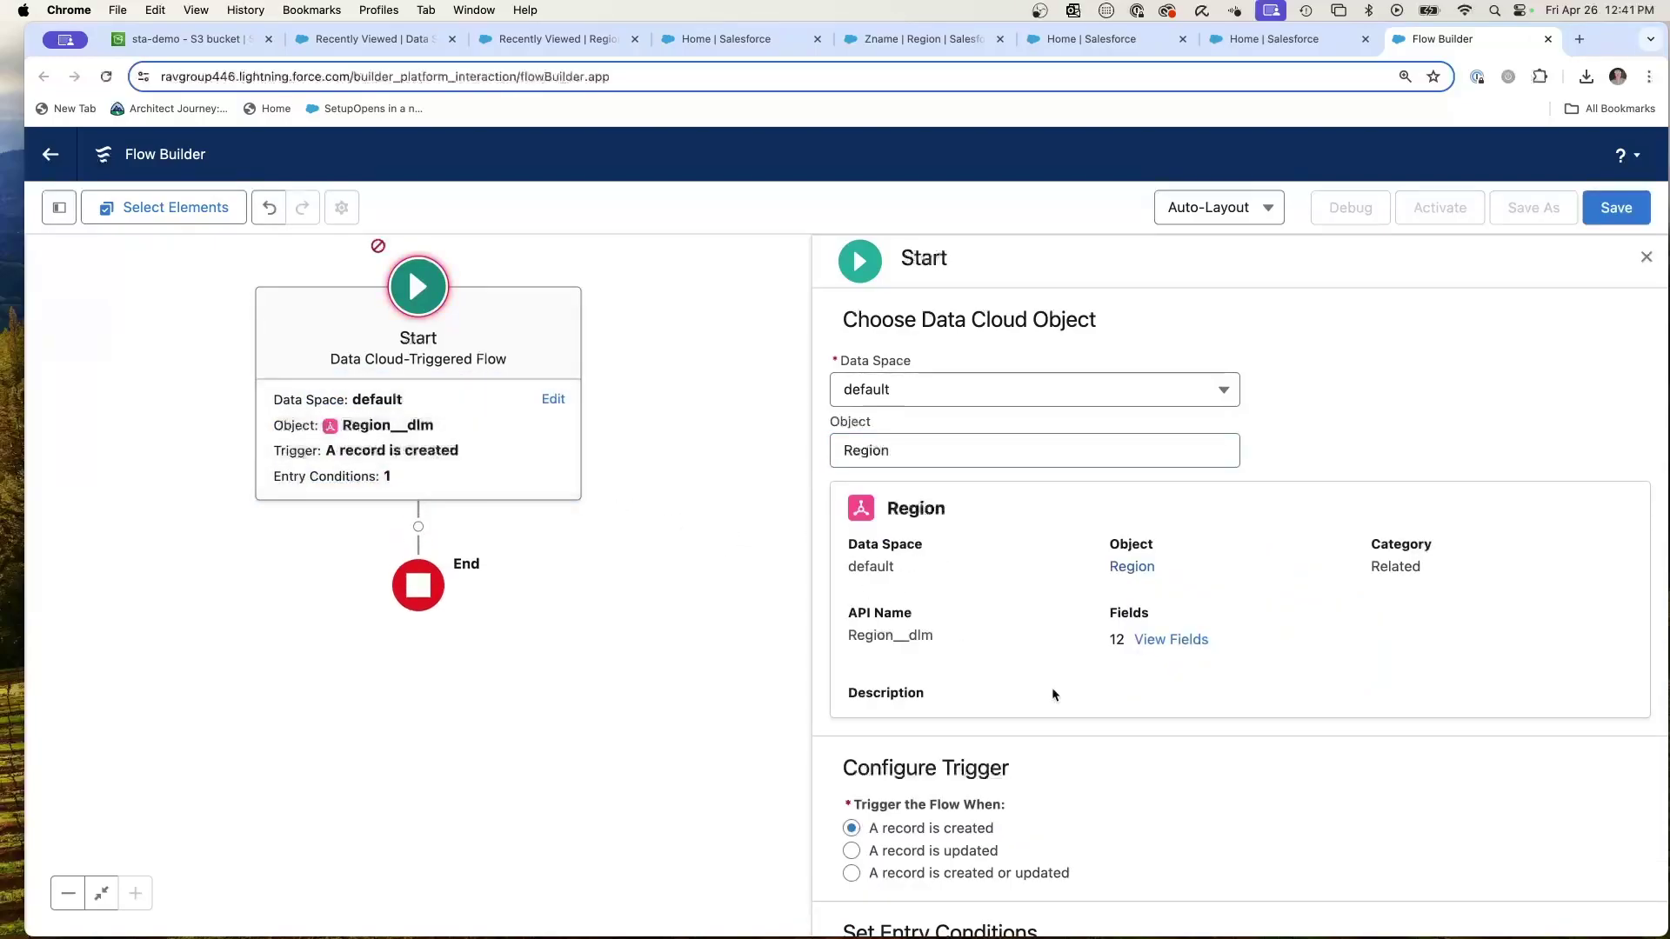
scroll(1051, 687, "down", 2)
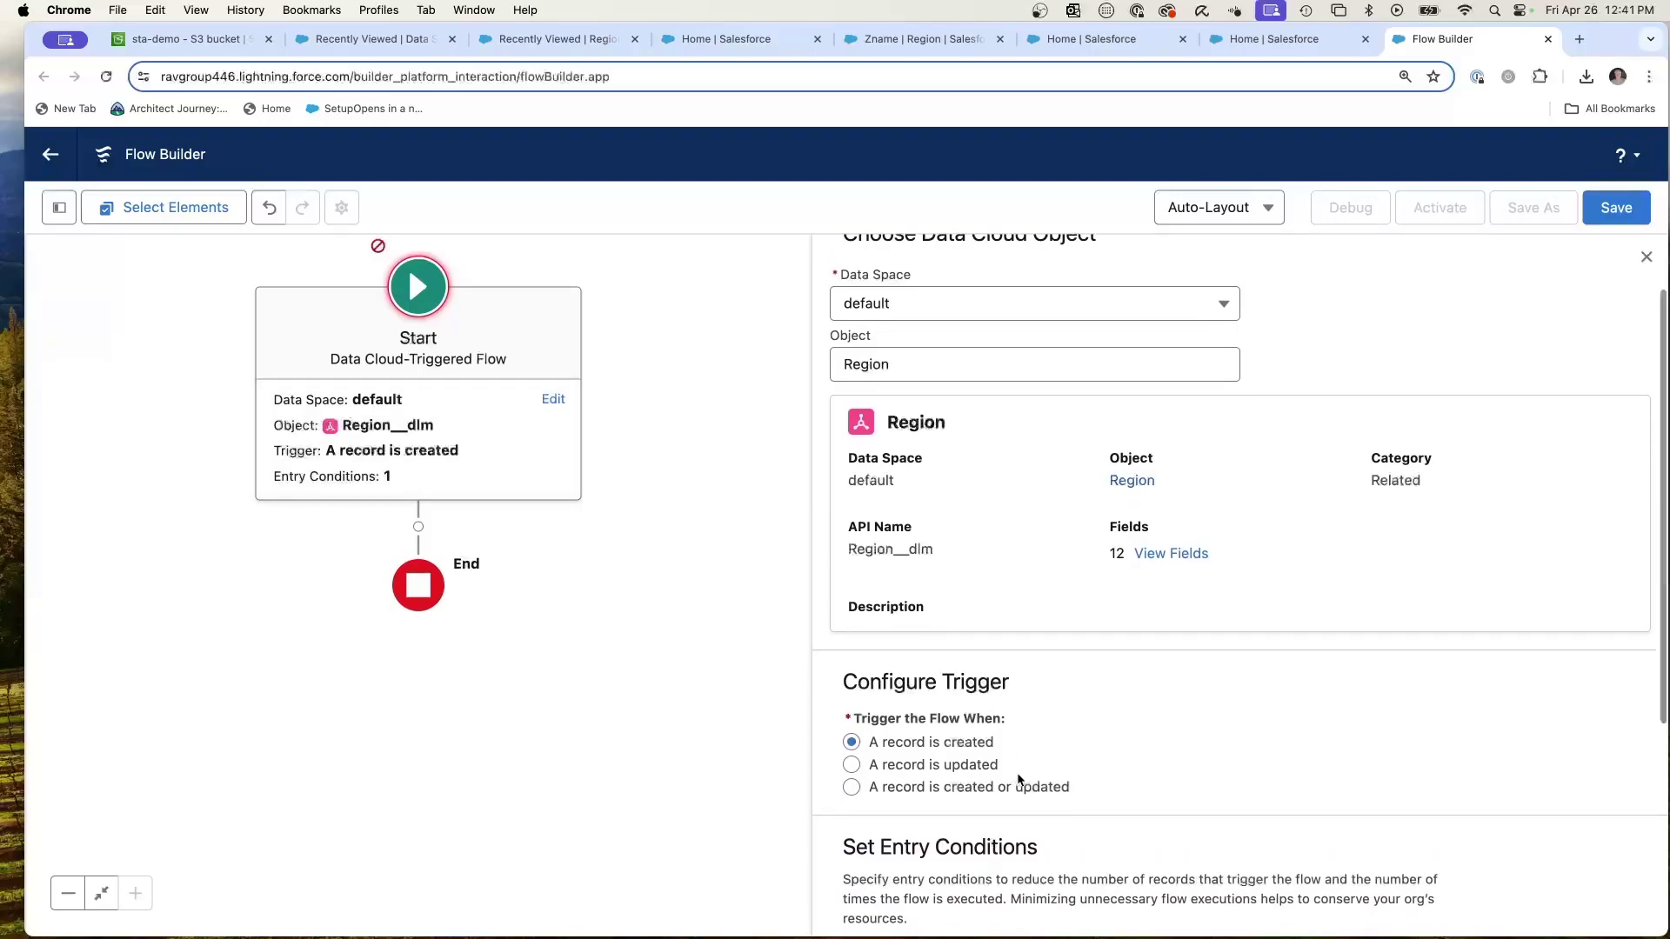
scroll(1009, 770, "down", 6)
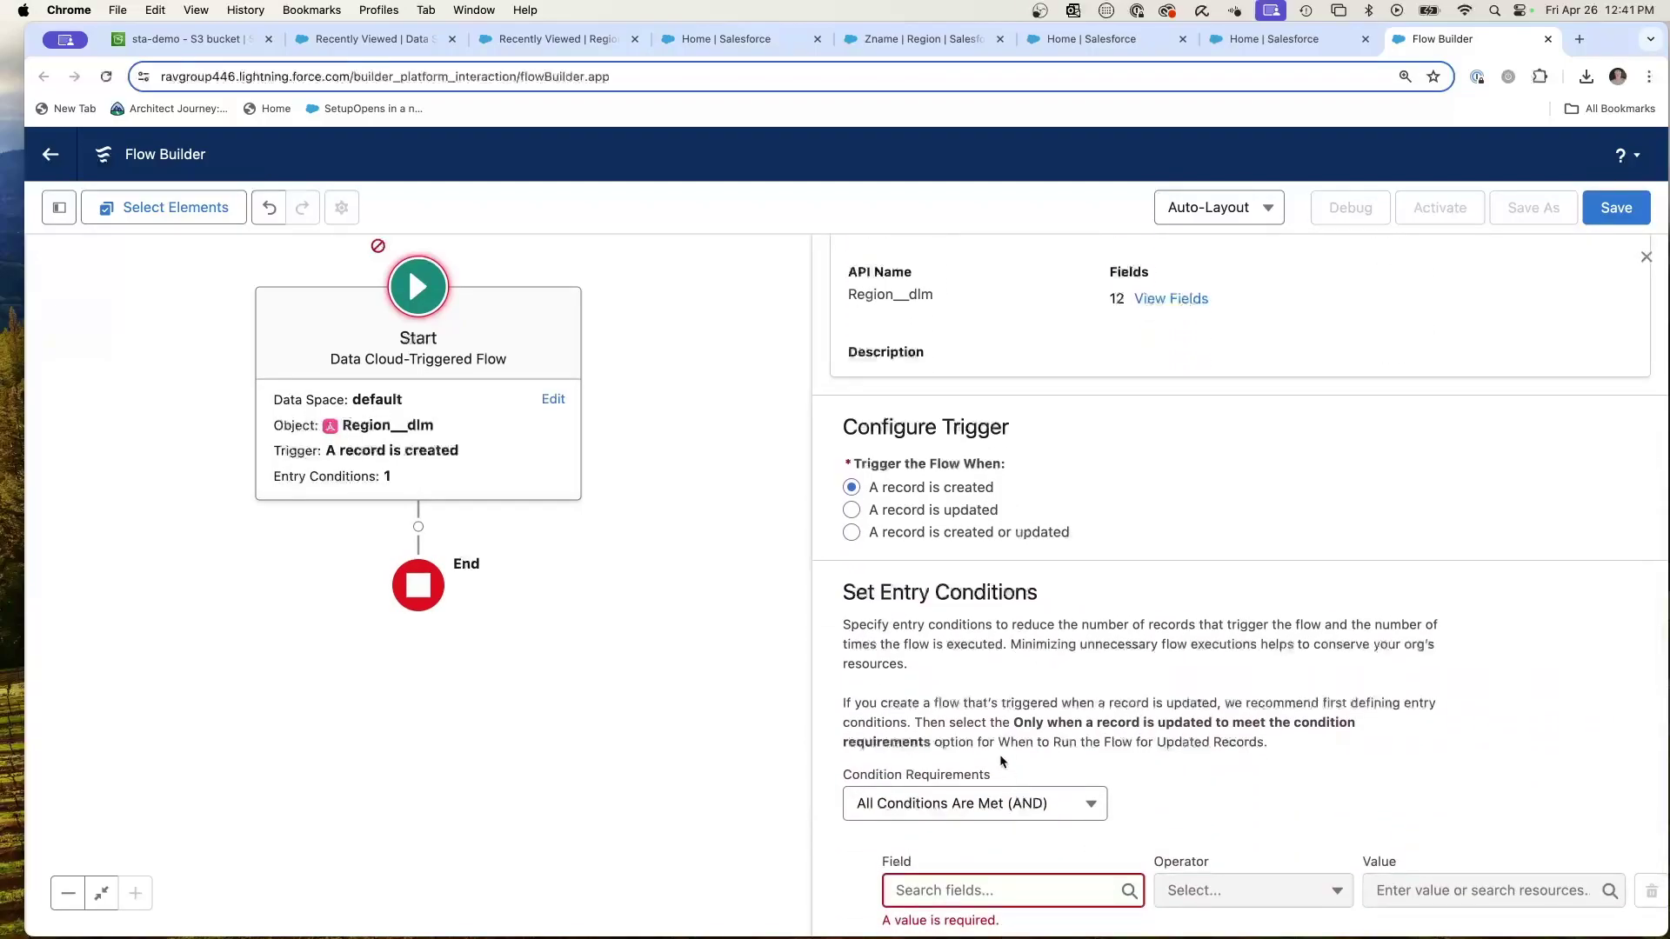